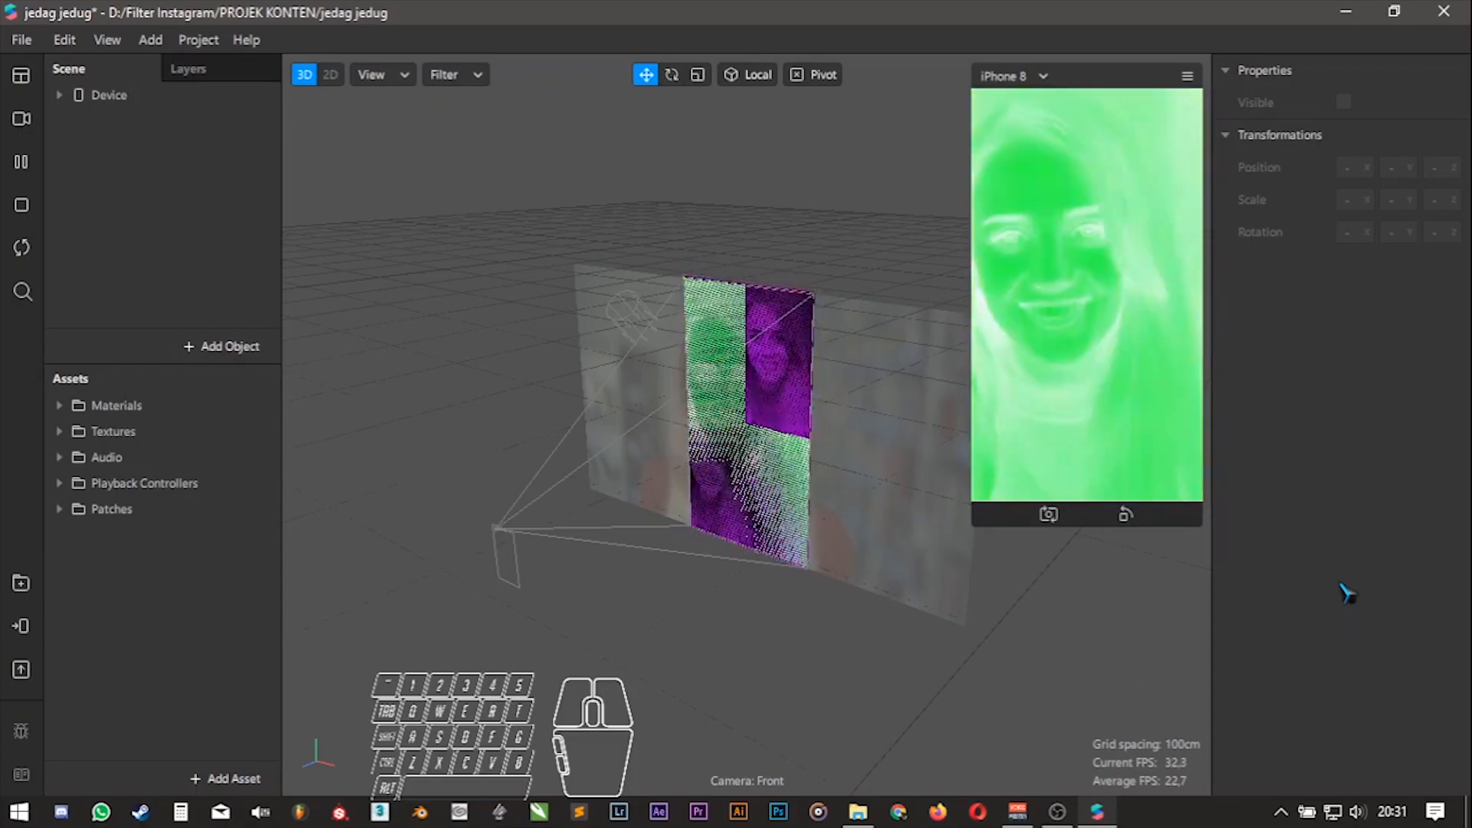
# - Restart the effect in the simulator preview
pyautogui.click(22, 247)
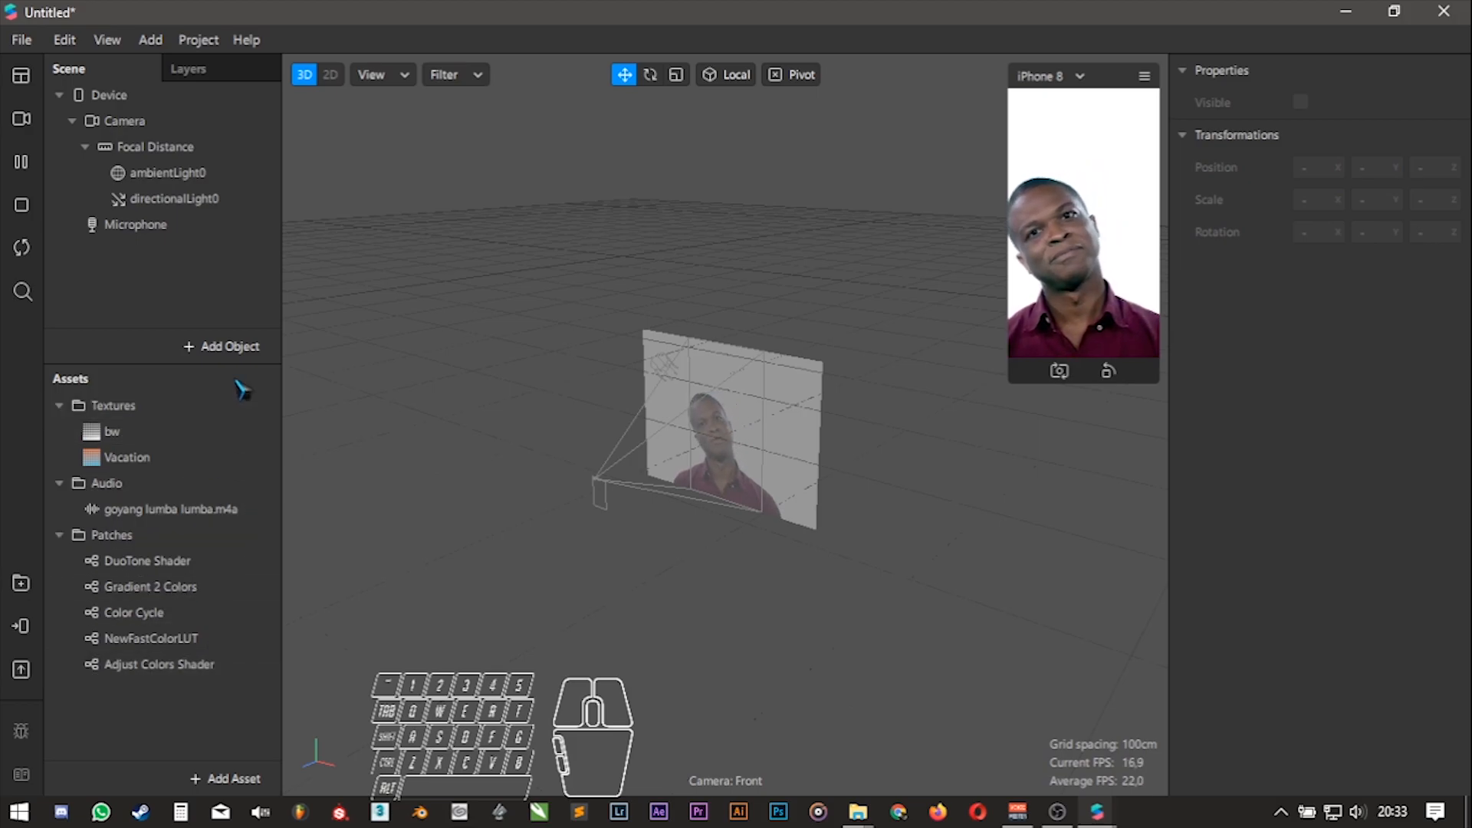
# - Add a speaker object to the scene
pyautogui.click(233, 355)
pyautogui.write('s')
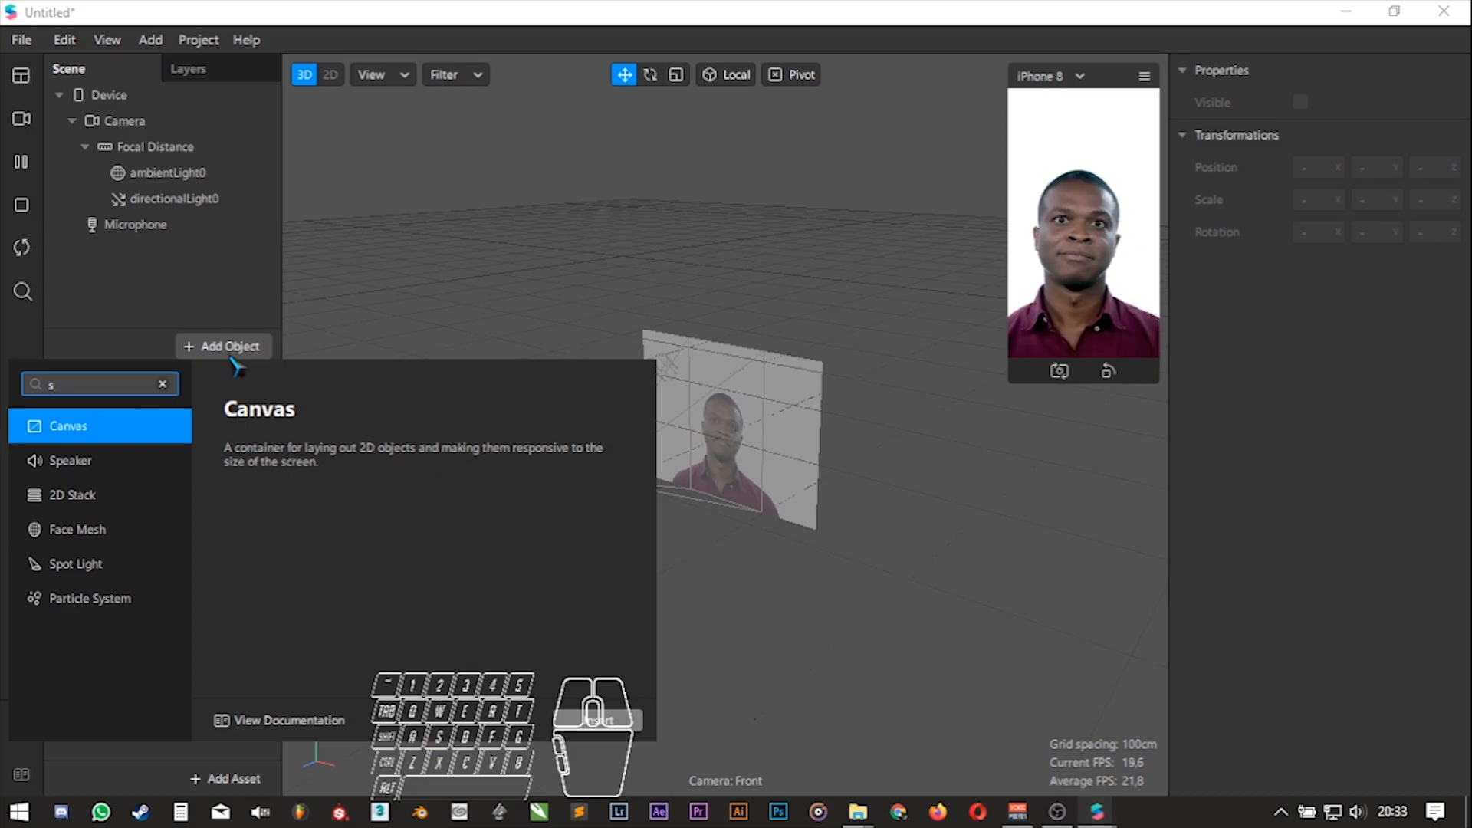
pyautogui.write('pe')
pyautogui.doubleClick(126, 430)
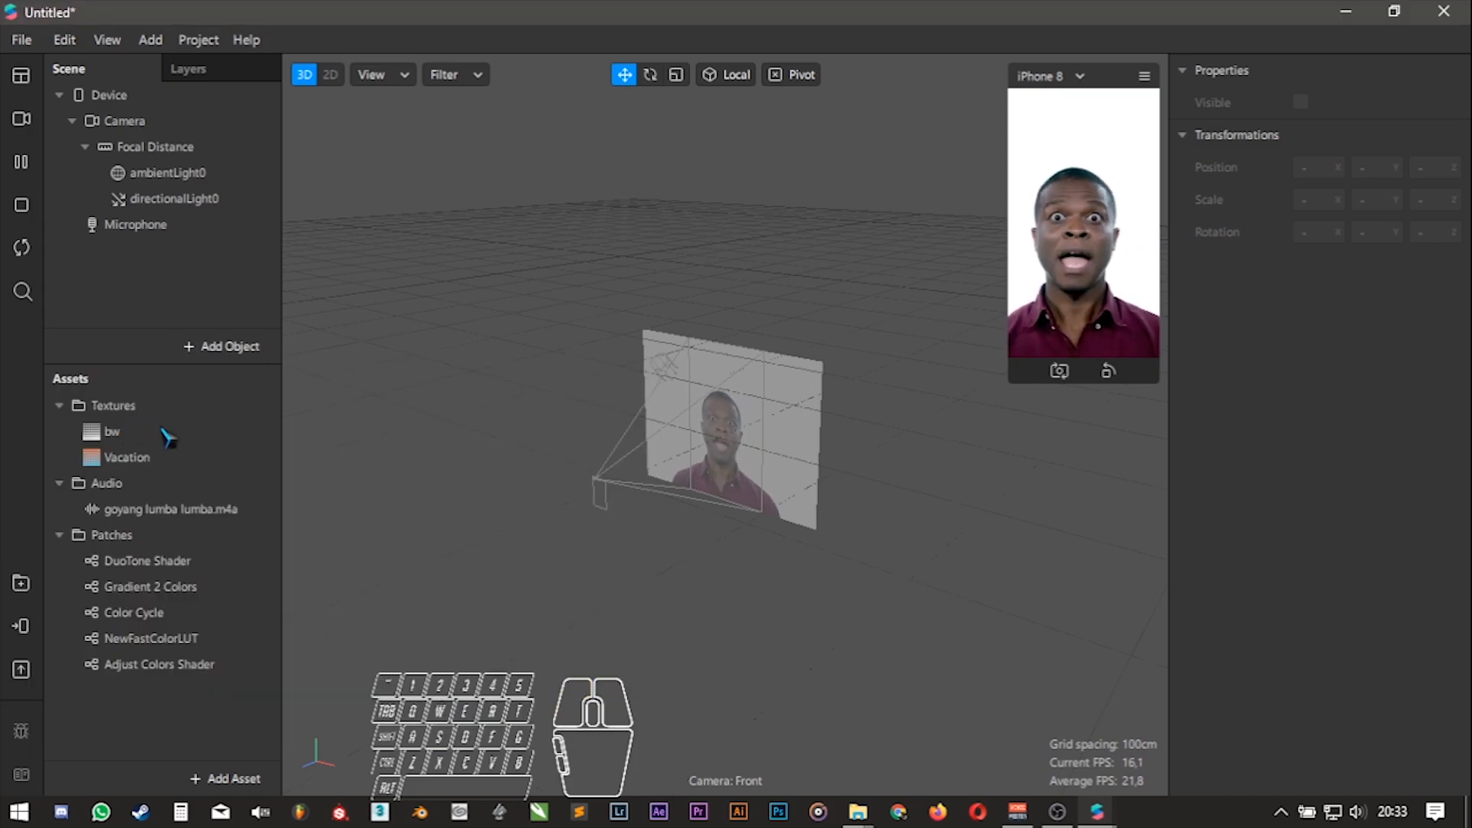
pyautogui.moveTo(694, 620); pyautogui.dragTo(694, 465, button='middle')
# - Show the Patch Editor and enlarge it to take up most of the viewport
pyautogui.click(151, 40)
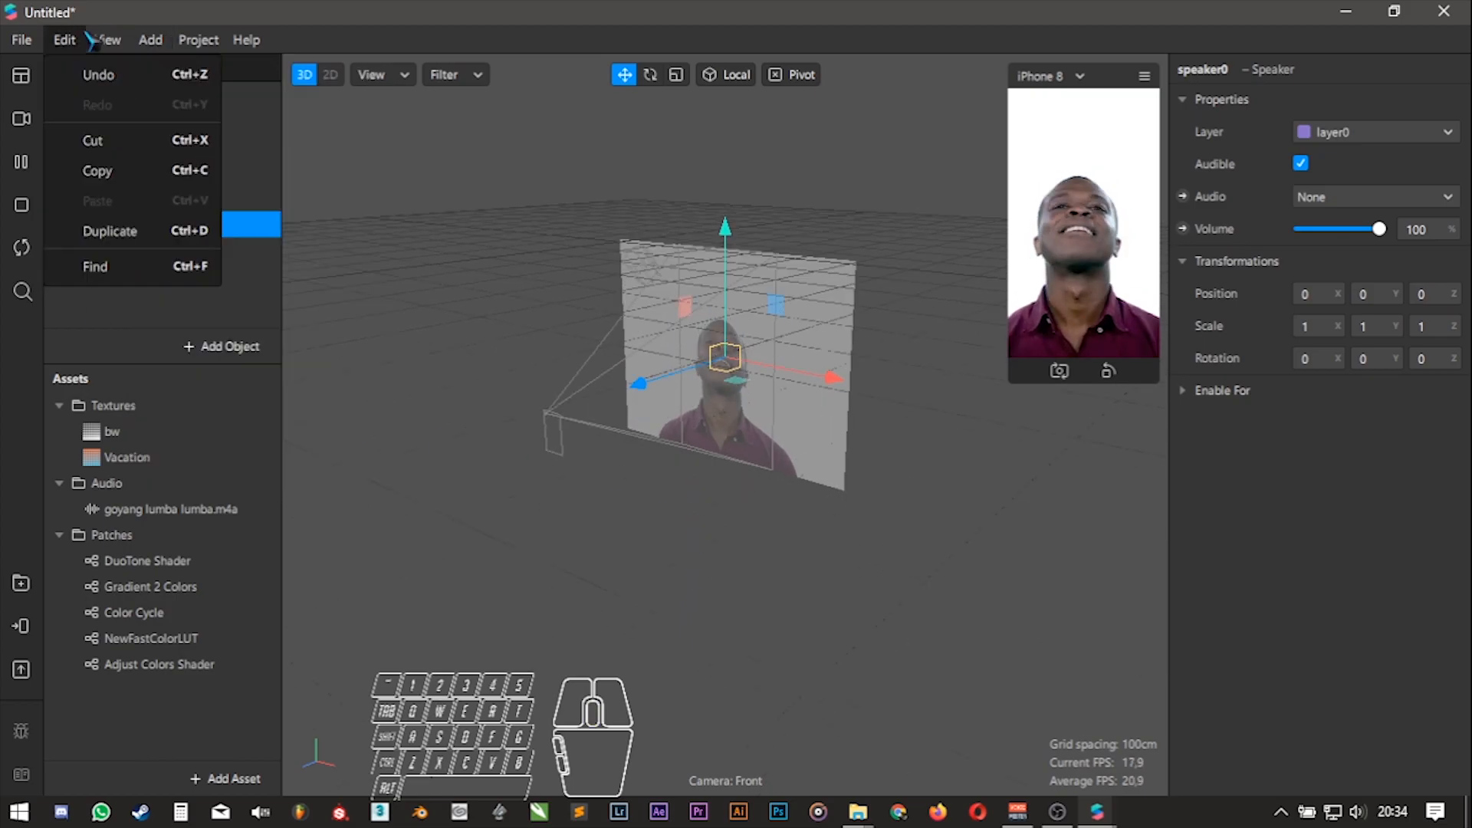
pyautogui.click(165, 74)
pyautogui.moveTo(713, 451); pyautogui.dragTo(713, 112)
# - Wire goyang lumba lumba.m4a and a Single-Clip Controller through an Audio Player into the speaker's audio, with a Pulse triggering play and the playback controller's reset
pyautogui.click(1184, 197)
pyautogui.click(1102, 771)
pyautogui.write('s')
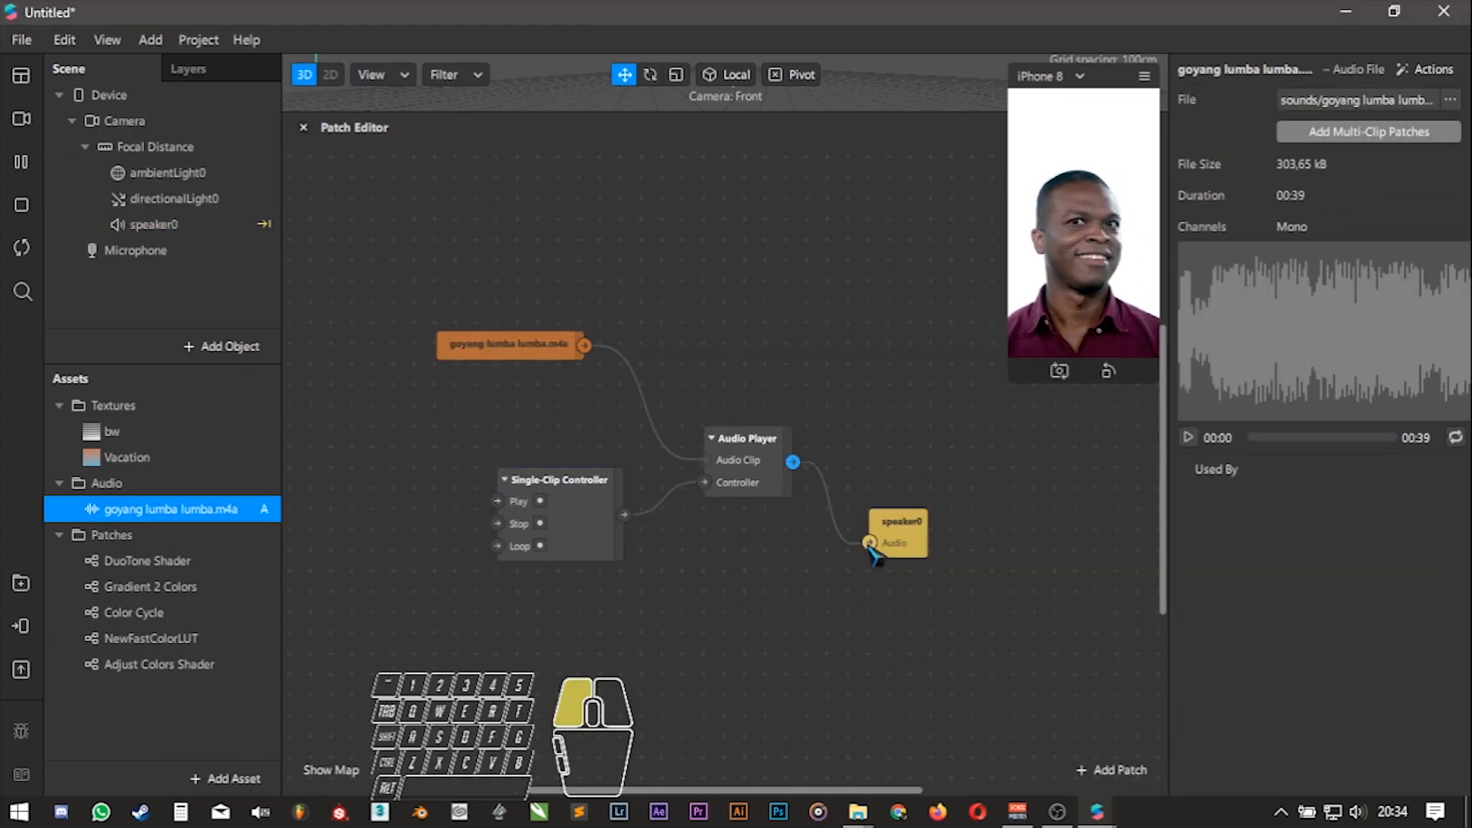
pyautogui.moveTo(491, 491); pyautogui.dragTo(346, 481)
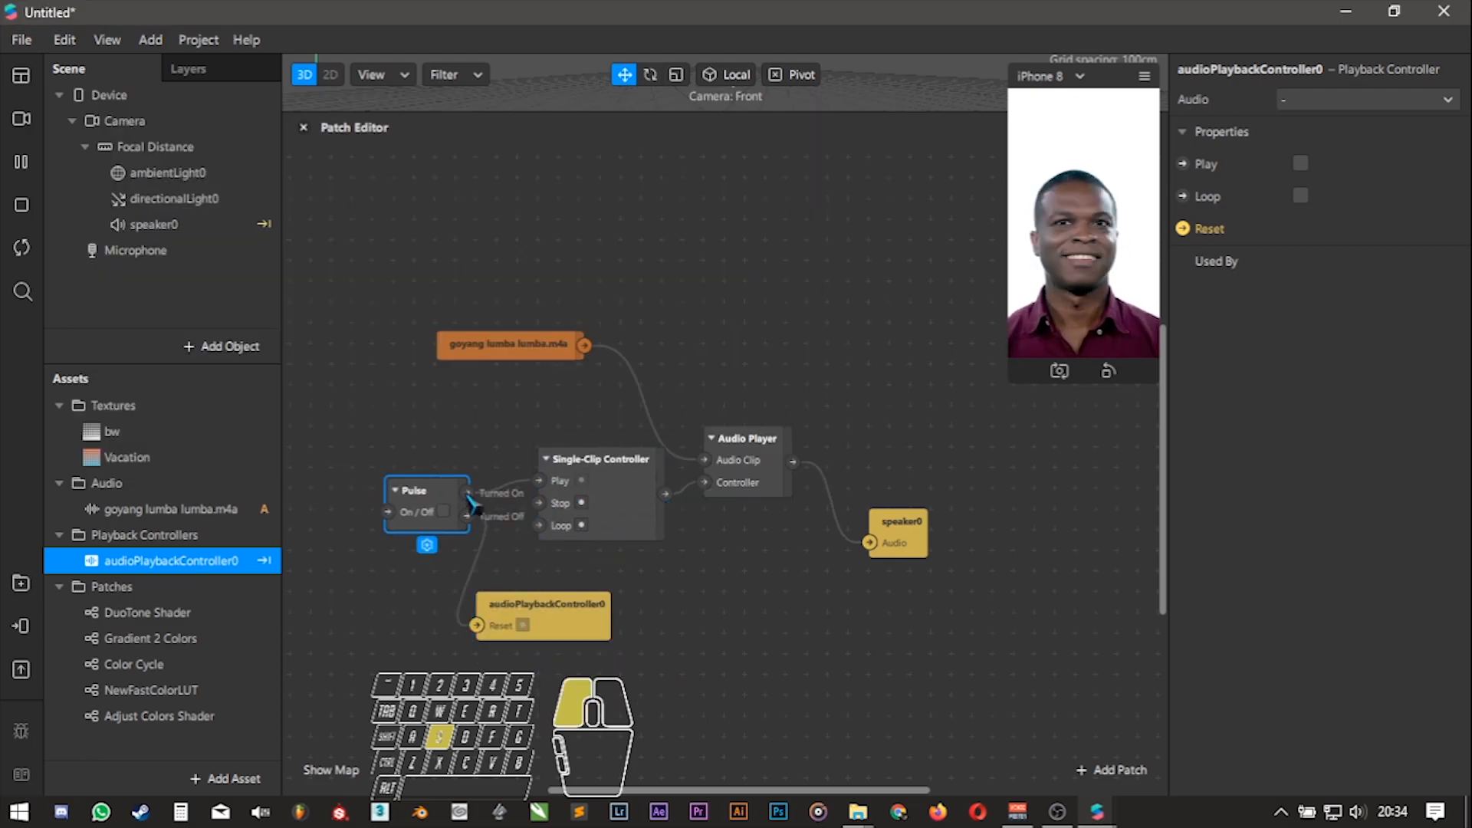
# - Rename the comment around the audio patches as music
pyautogui.doubleClick(623, 284)
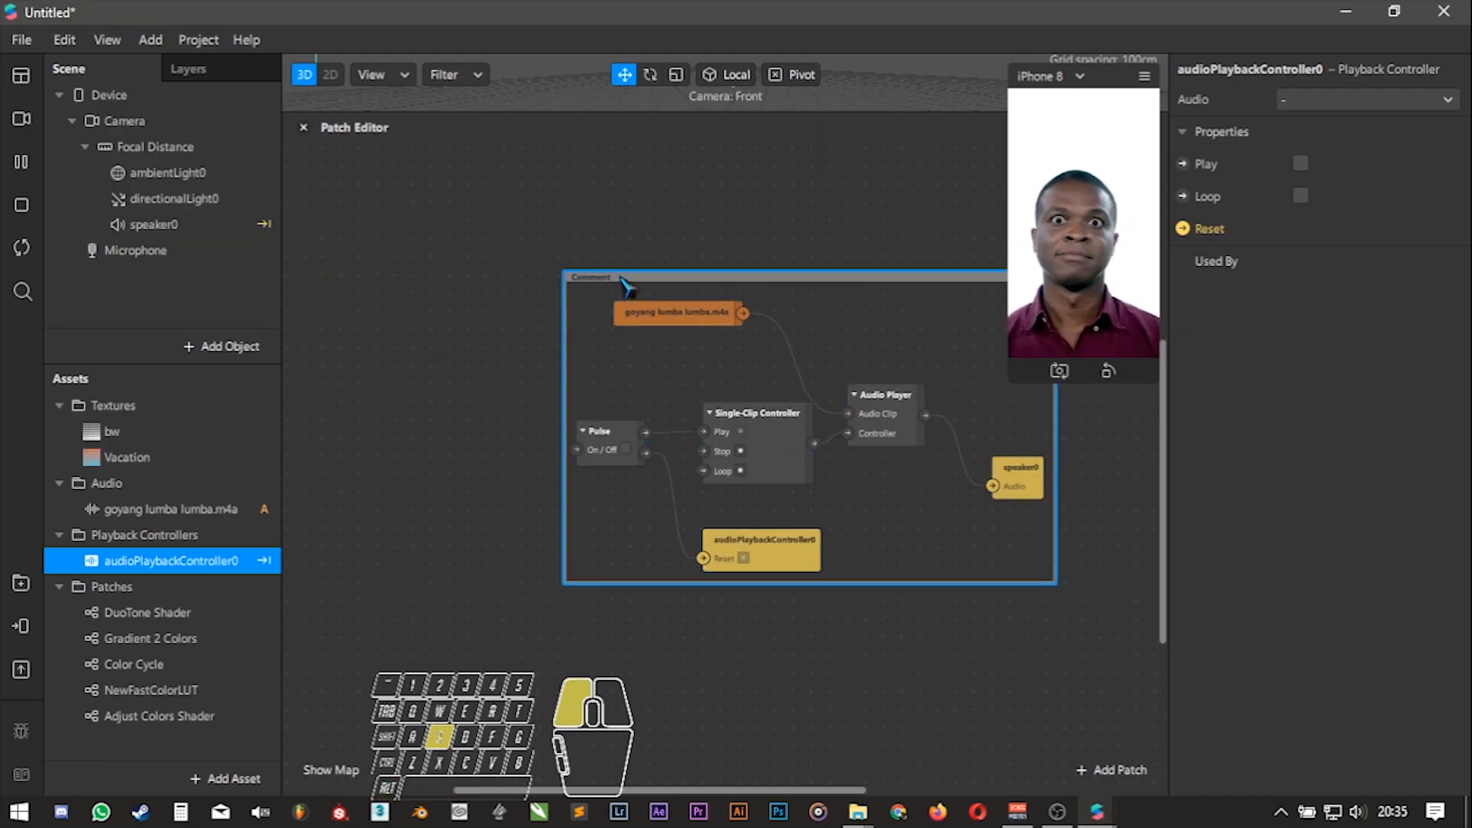
pyautogui.write('music')
pyautogui.press('Return')
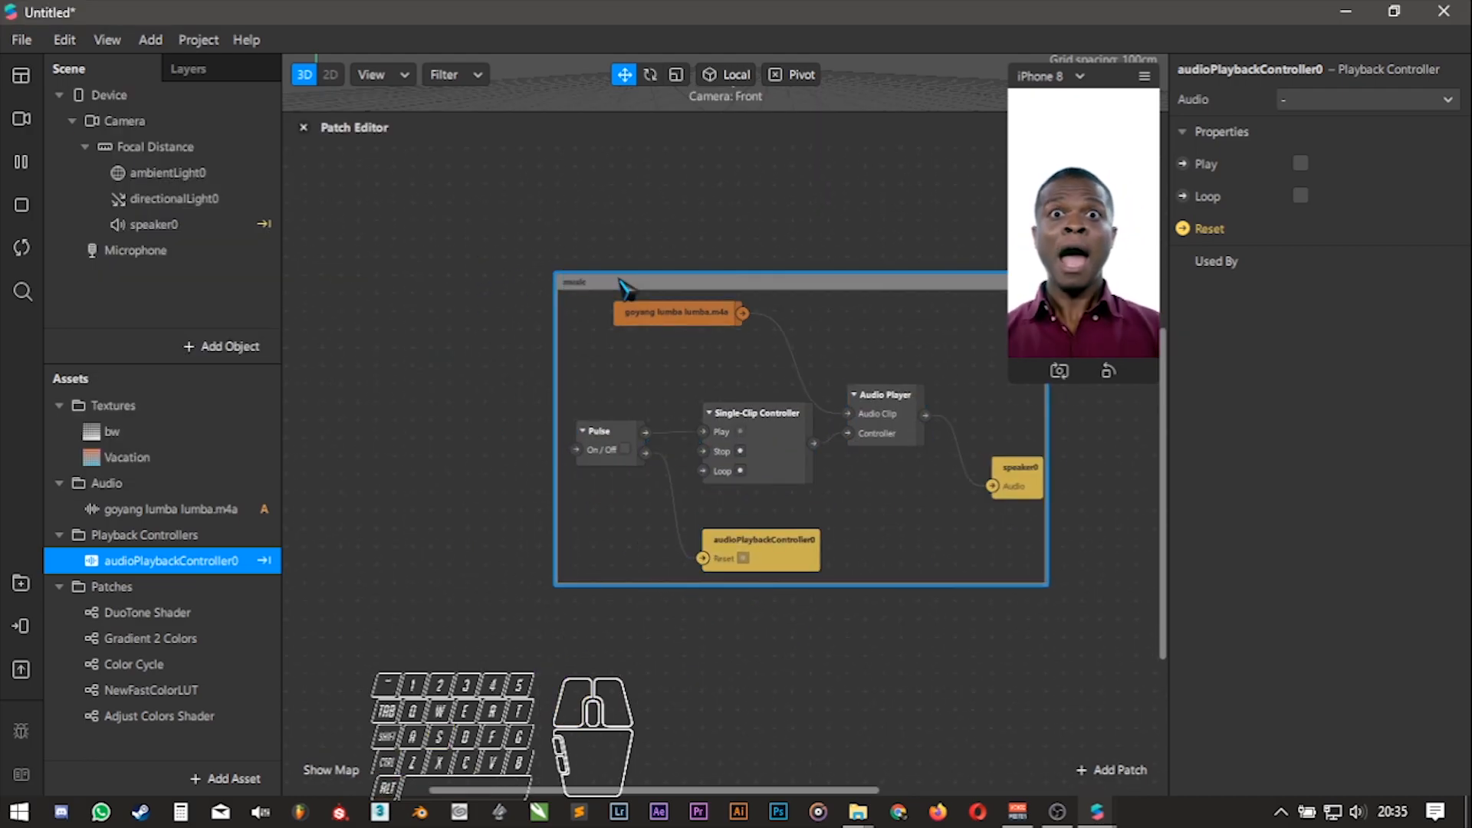
# - Add a Screen Tap patch and connect it through a Switch to the Pulse's On/Off input
pyautogui.click(138, 457)
pyautogui.doubleClick(392, 287)
pyautogui.write('scr')
pyautogui.press('Return')
pyautogui.moveTo(456, 287); pyautogui.dragTo(575, 450)
pyautogui.moveTo(574, 316); pyautogui.dragTo(510, 207)
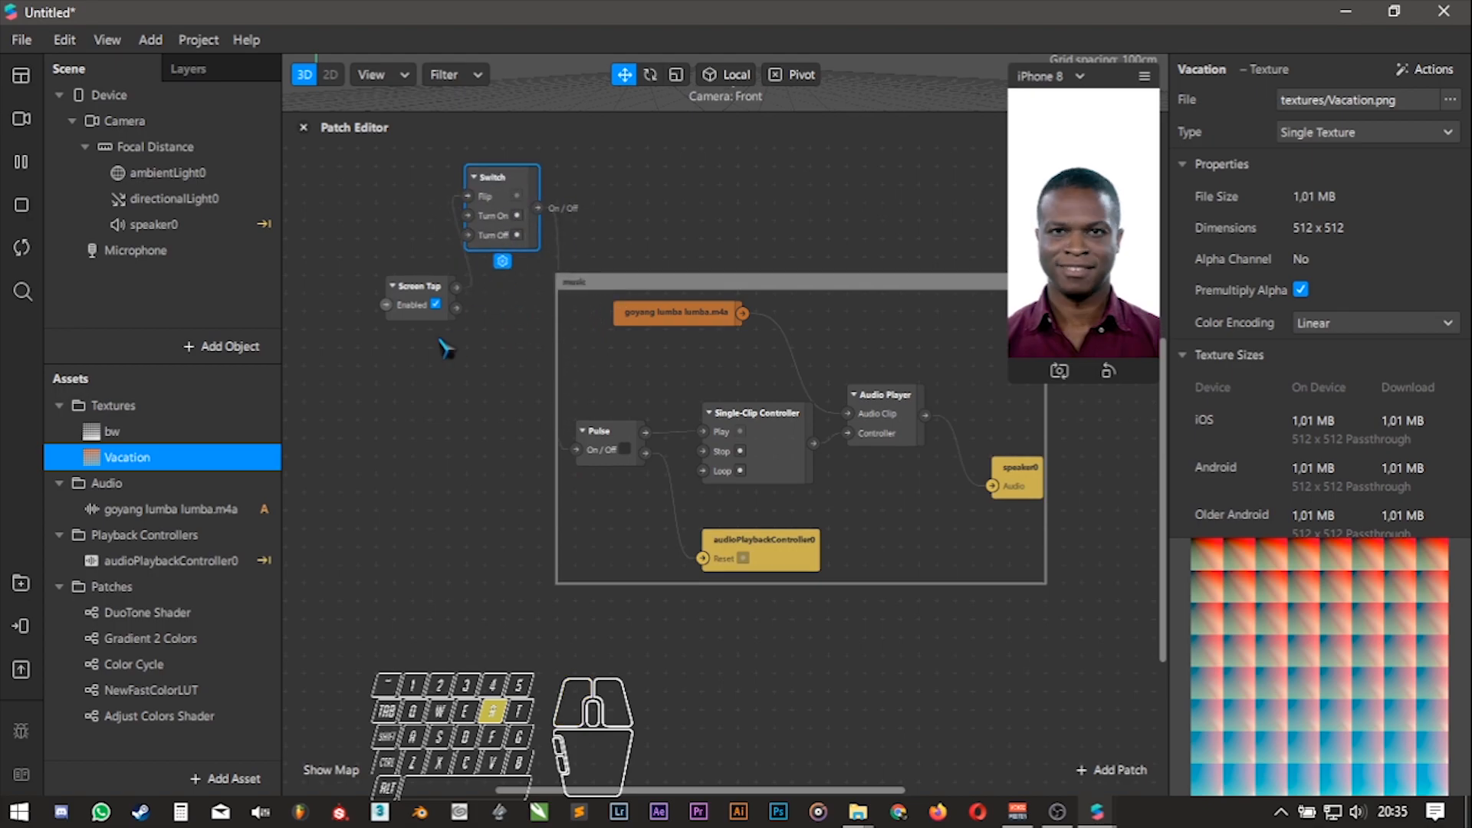
# - Arrange the Screen Tap and Switch patches side by side, well above the music comment
pyautogui.keyDown('alt'); pyautogui.moveTo(402, 214); pyautogui.dragTo(434, 443); pyautogui.keyUp('alt')
pyautogui.moveTo(408, 353); pyautogui.dragTo(486, 340)
pyautogui.click(648, 367)
pyautogui.moveTo(408, 380); pyautogui.dragTo(356, 274)
pyautogui.click(710, 339)
pyautogui.keyDown('alt'); pyautogui.moveTo(666, 222); pyautogui.dragTo(657, 388); pyautogui.keyUp('alt')
pyautogui.keyDown('ctrl'); pyautogui.scroll(-1, 657, 387); pyautogui.keyUp('ctrl')
pyautogui.keyDown('ctrl'); pyautogui.scroll(-1, 661, 395); pyautogui.keyUp('ctrl')
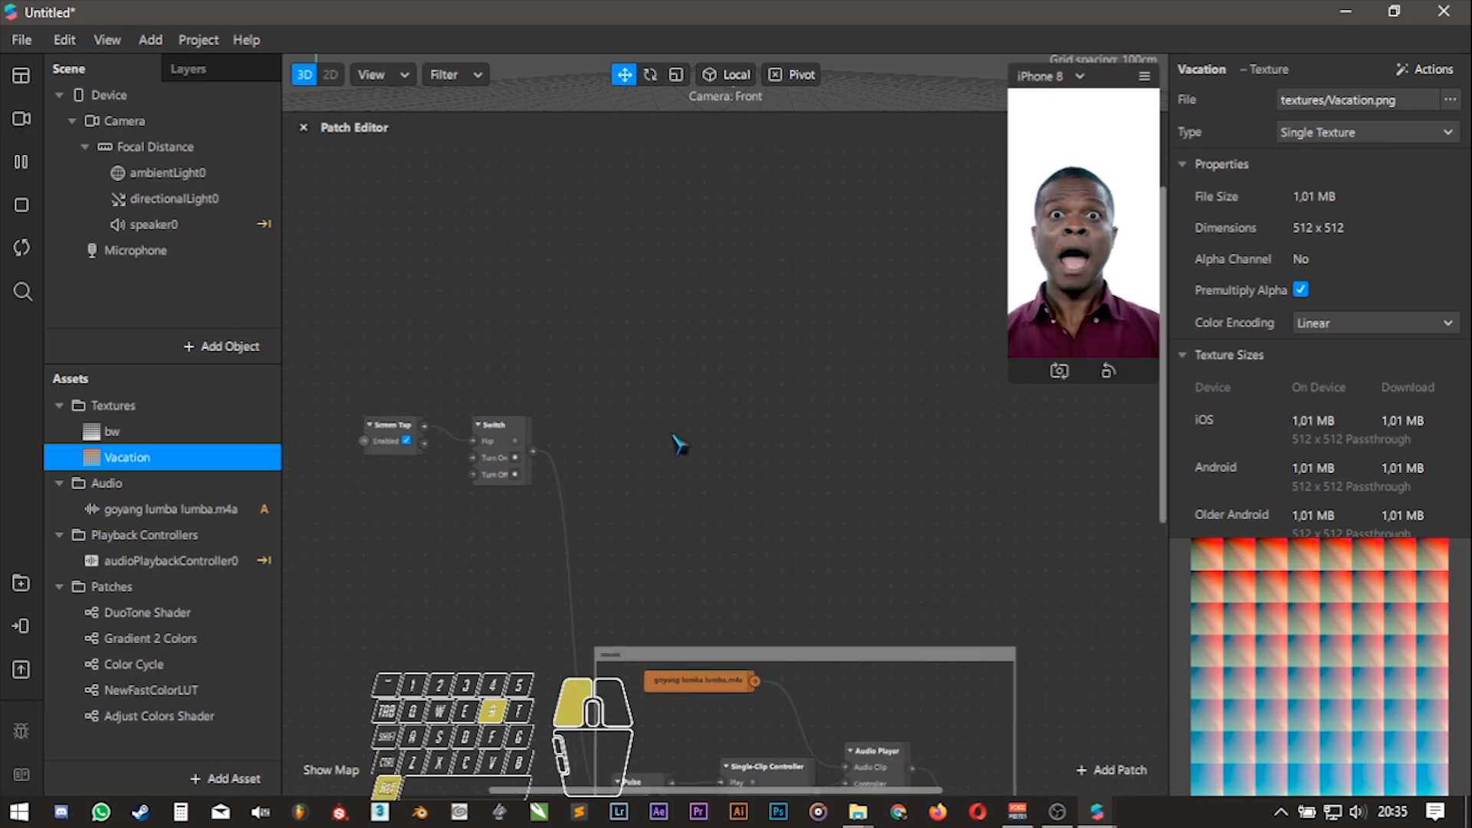
pyautogui.keyDown('alt'); pyautogui.moveTo(690, 453); pyautogui.dragTo(595, 362); pyautogui.keyUp('alt')
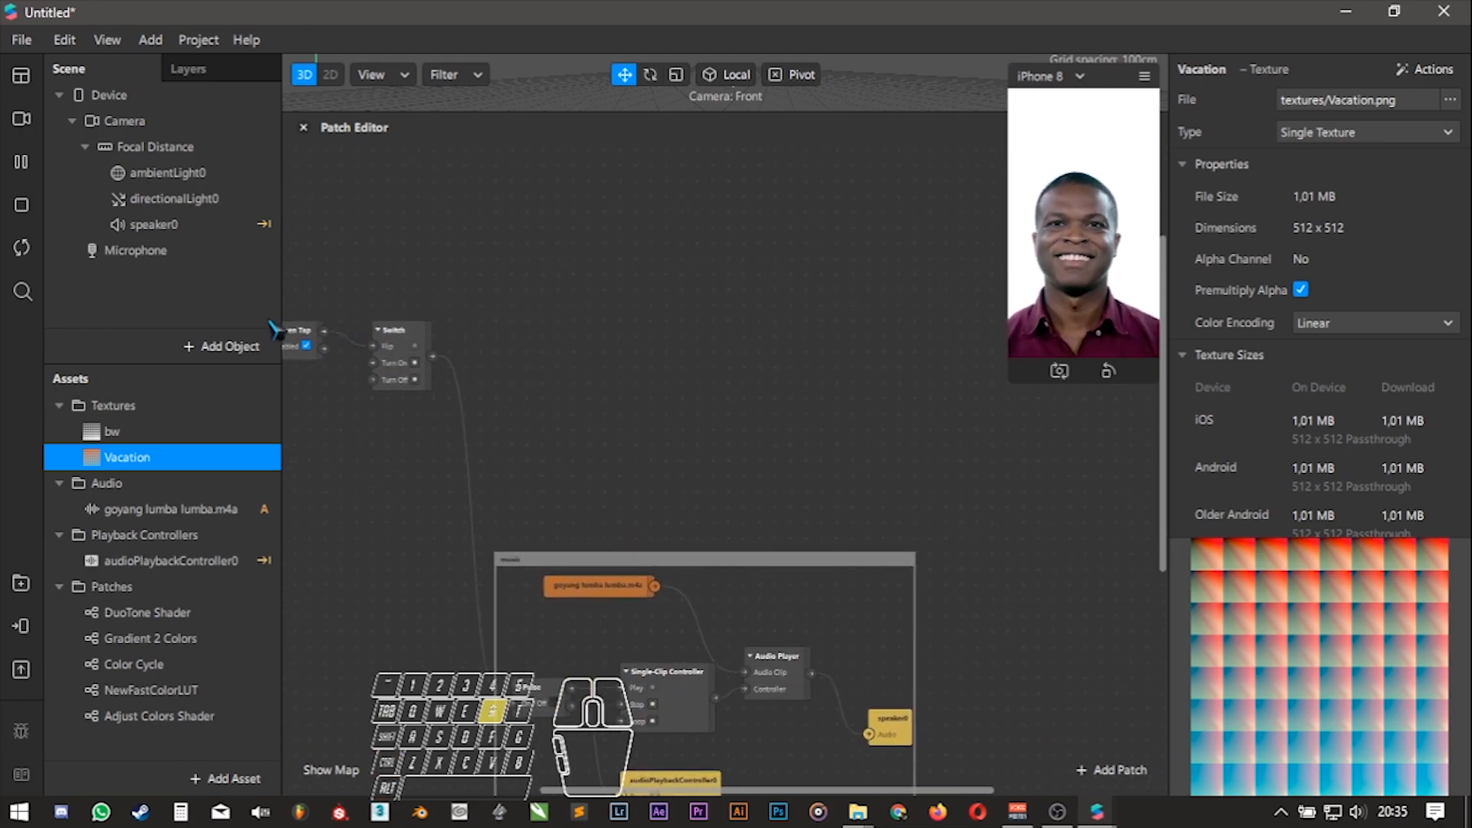
# - Add a canvas to the scene and place it above the speaker in the object hierarchy
pyautogui.click(230, 346)
pyautogui.write('ca')
pyautogui.click(146, 427)
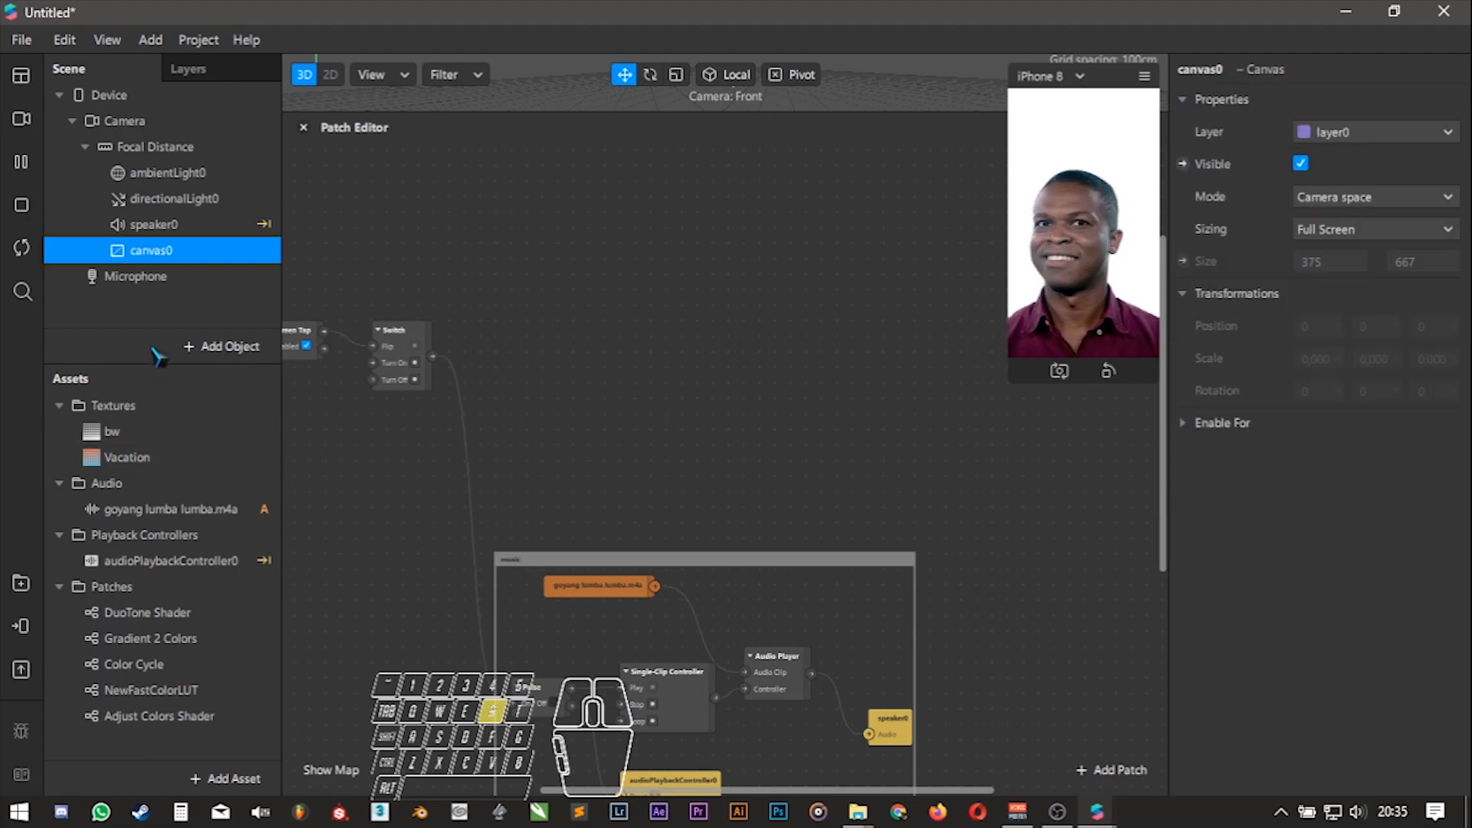
pyautogui.moveTo(188, 261); pyautogui.dragTo(221, 245)
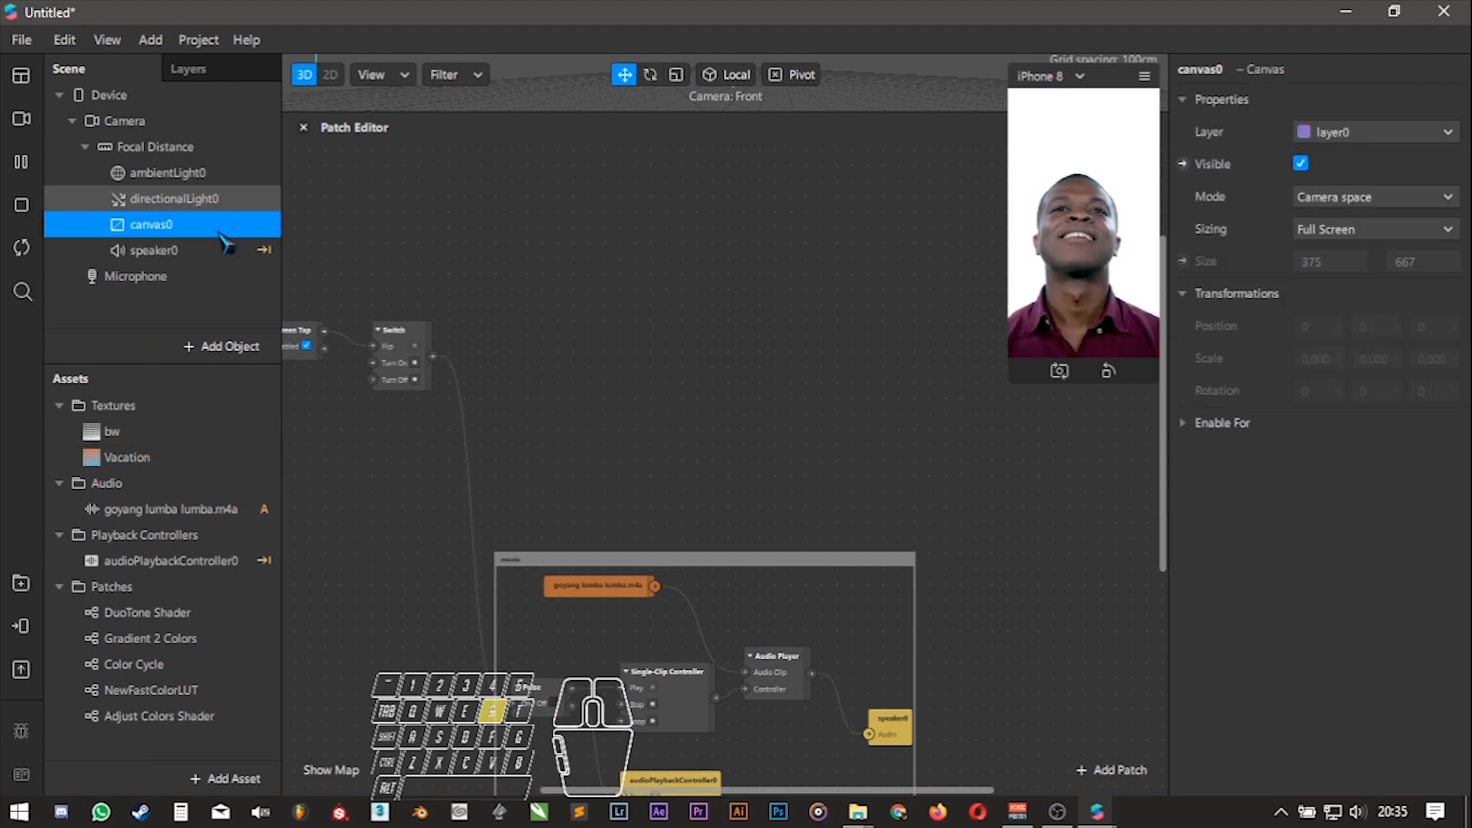
# - Add a rectangle inside the canvas and rename the canvas as standbye
pyautogui.rightClick(230, 233)
pyautogui.moveTo(269, 241)
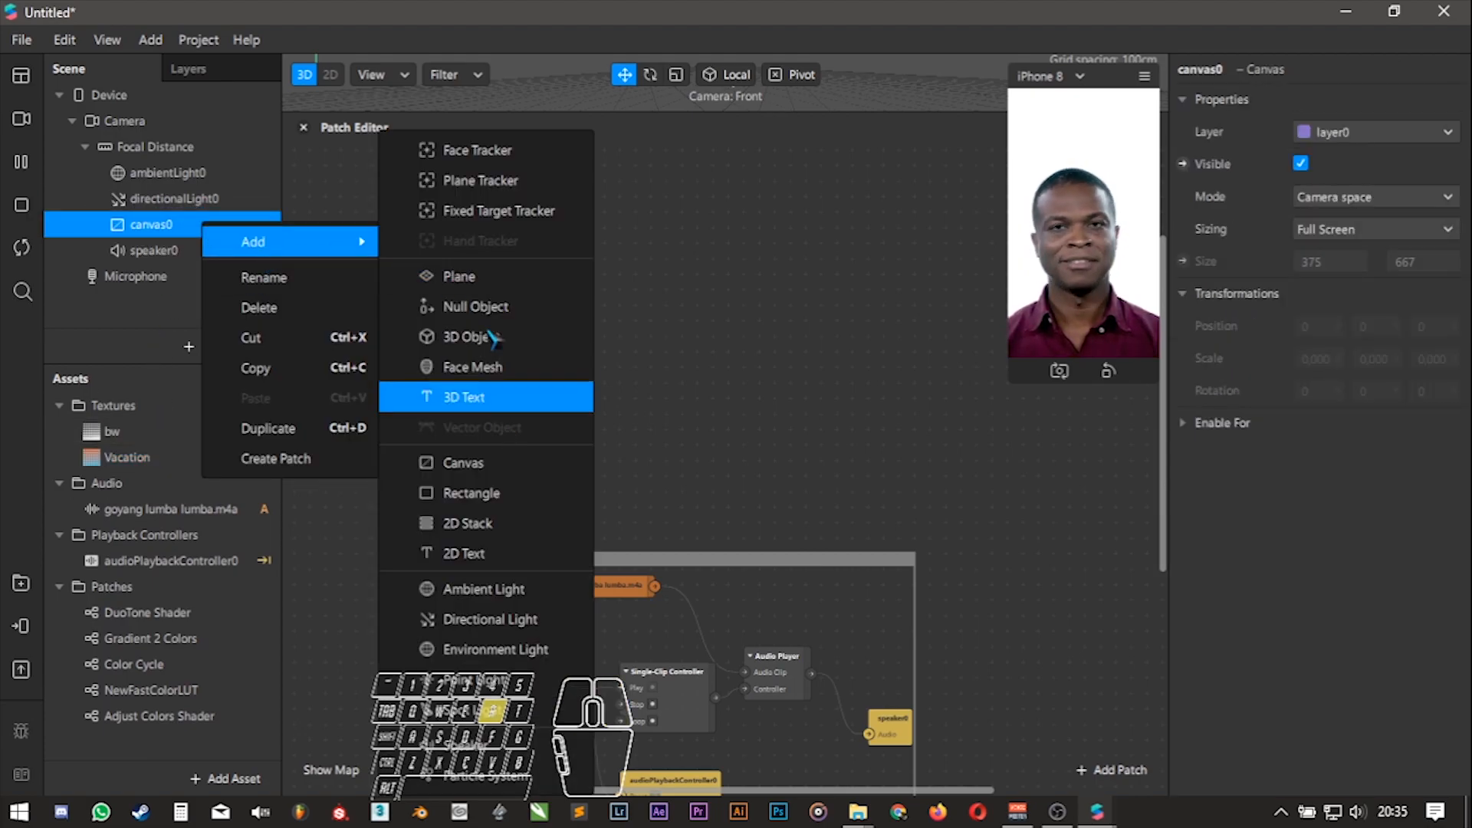
pyautogui.click(472, 493)
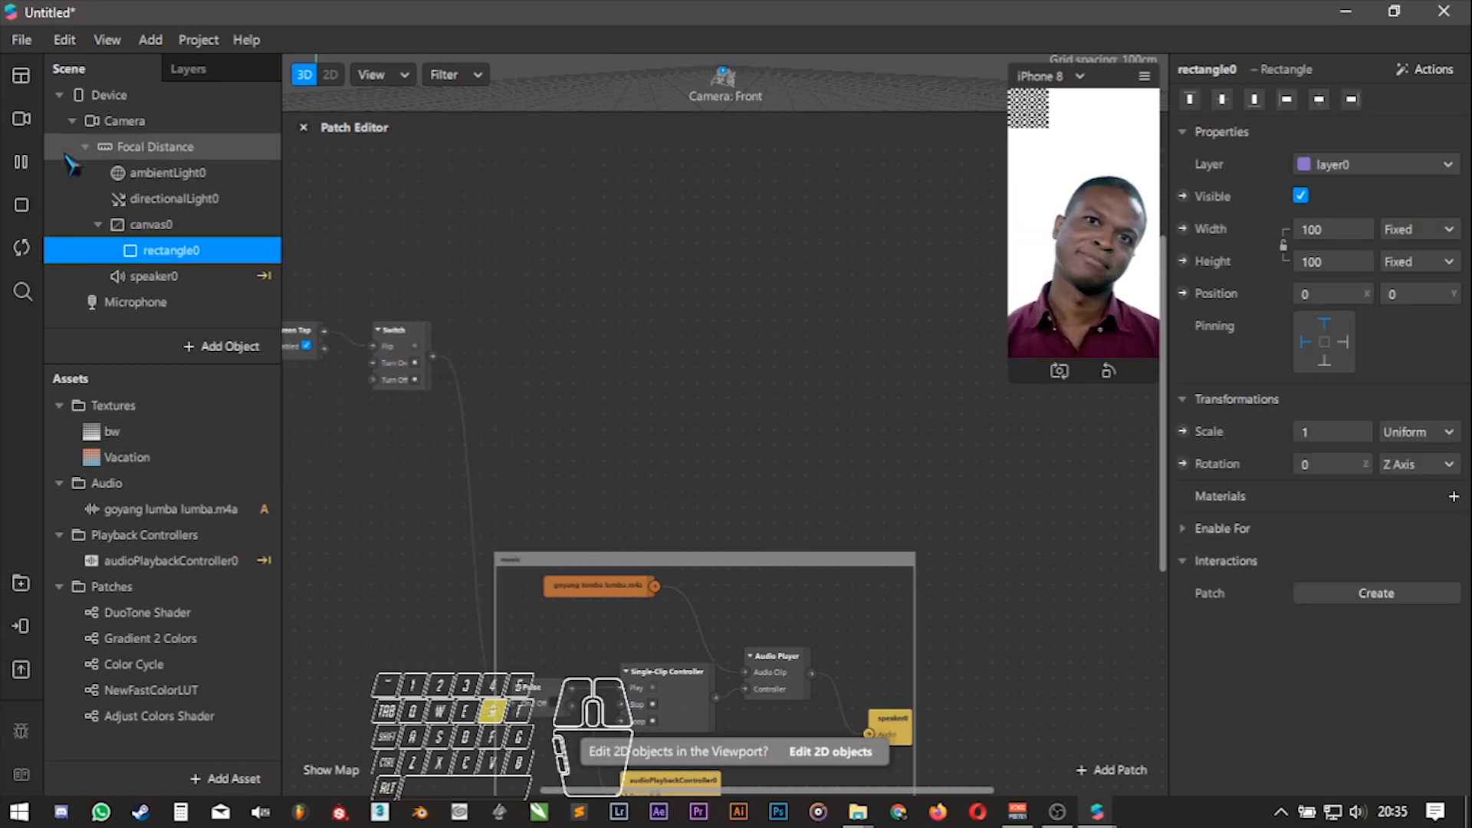
pyautogui.doubleClick(154, 224)
pyautogui.write('standbye')
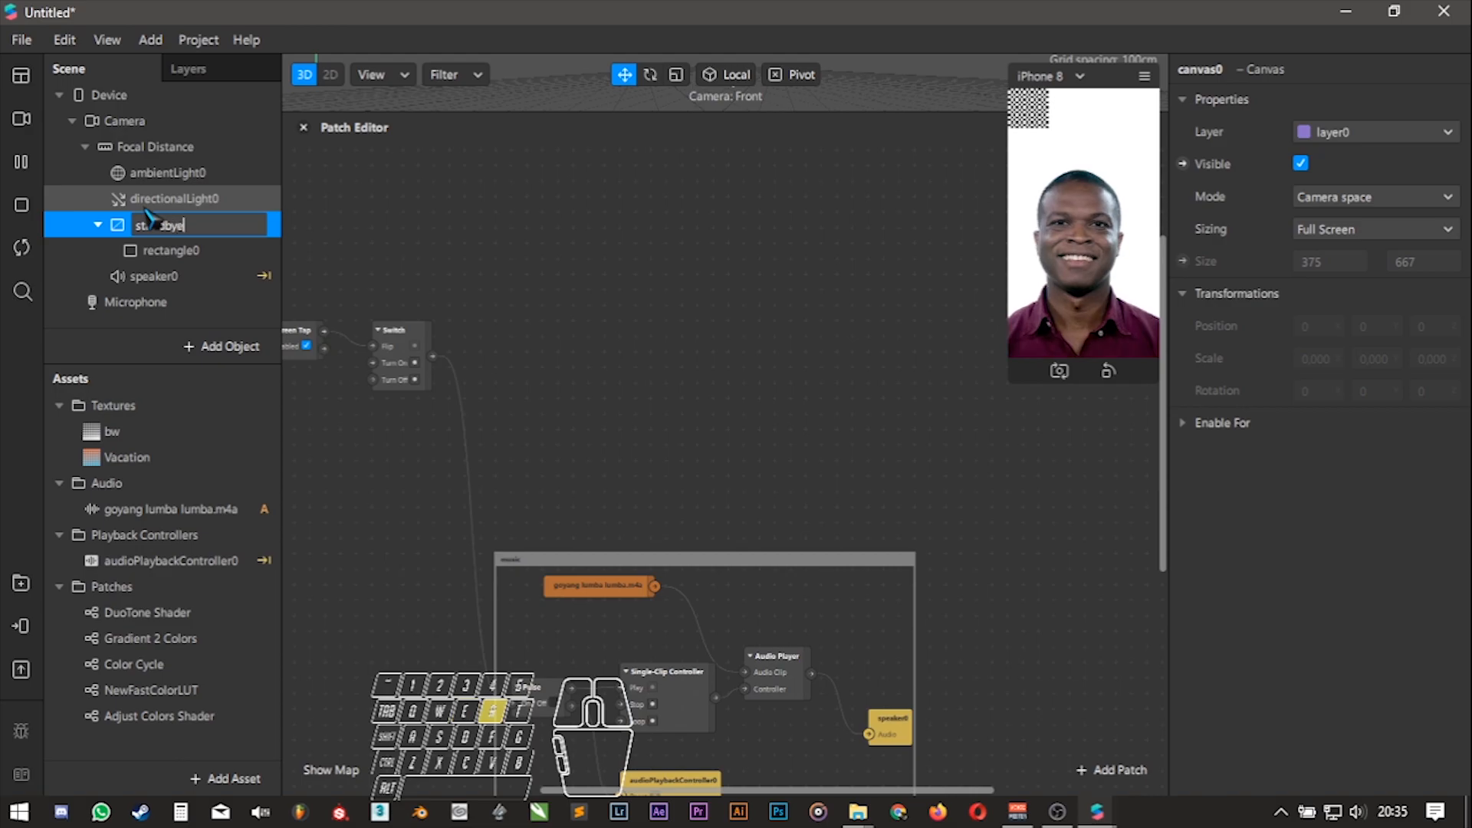
pyautogui.press('Return')
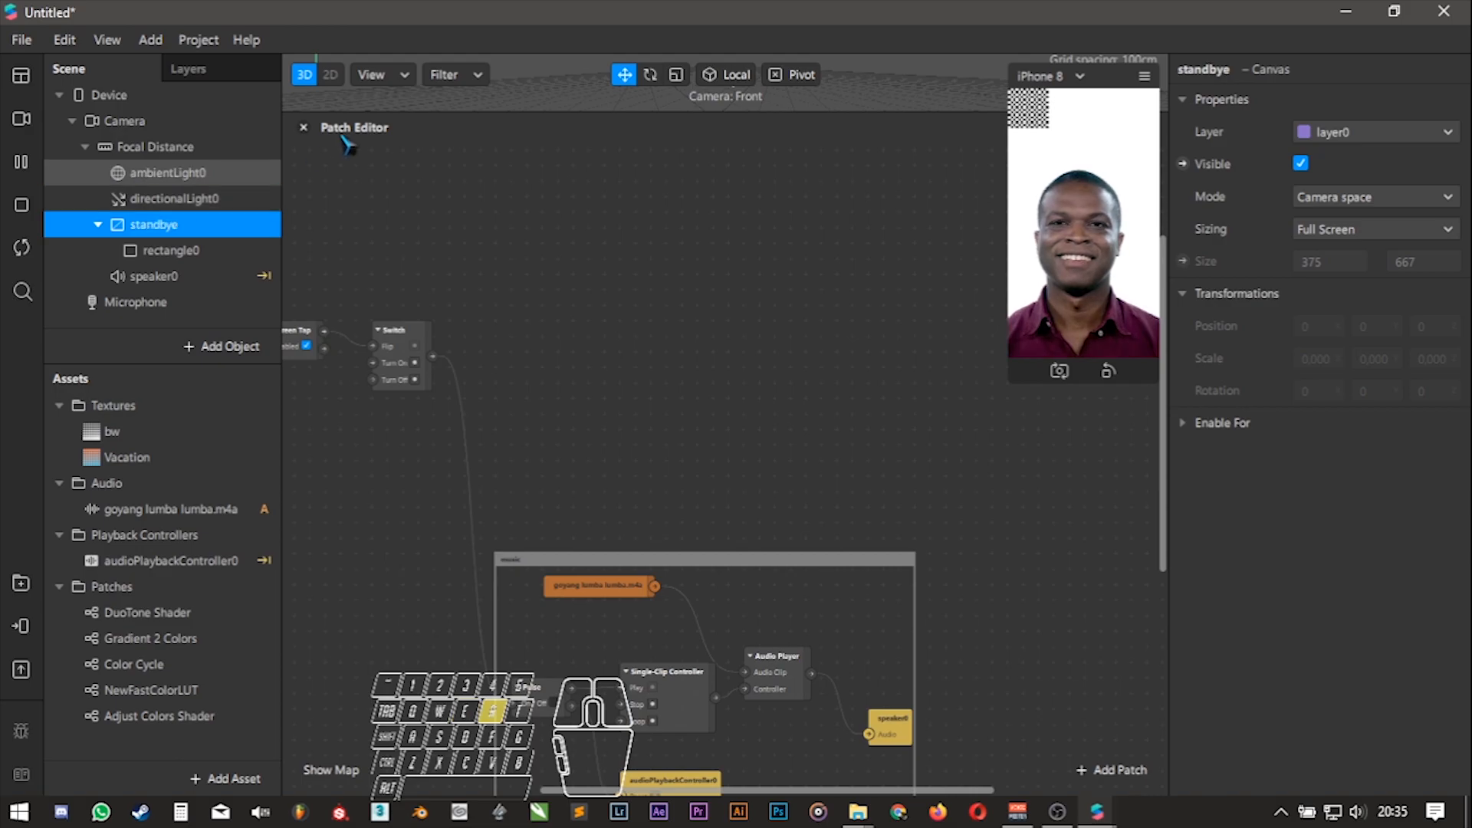
# - Set the rectangle's width and height to Relative at 100 percent
pyautogui.click(230, 255)
pyautogui.click(1354, 231)
pyautogui.click(1331, 262)
pyautogui.click(1334, 262)
pyautogui.click(1333, 293)
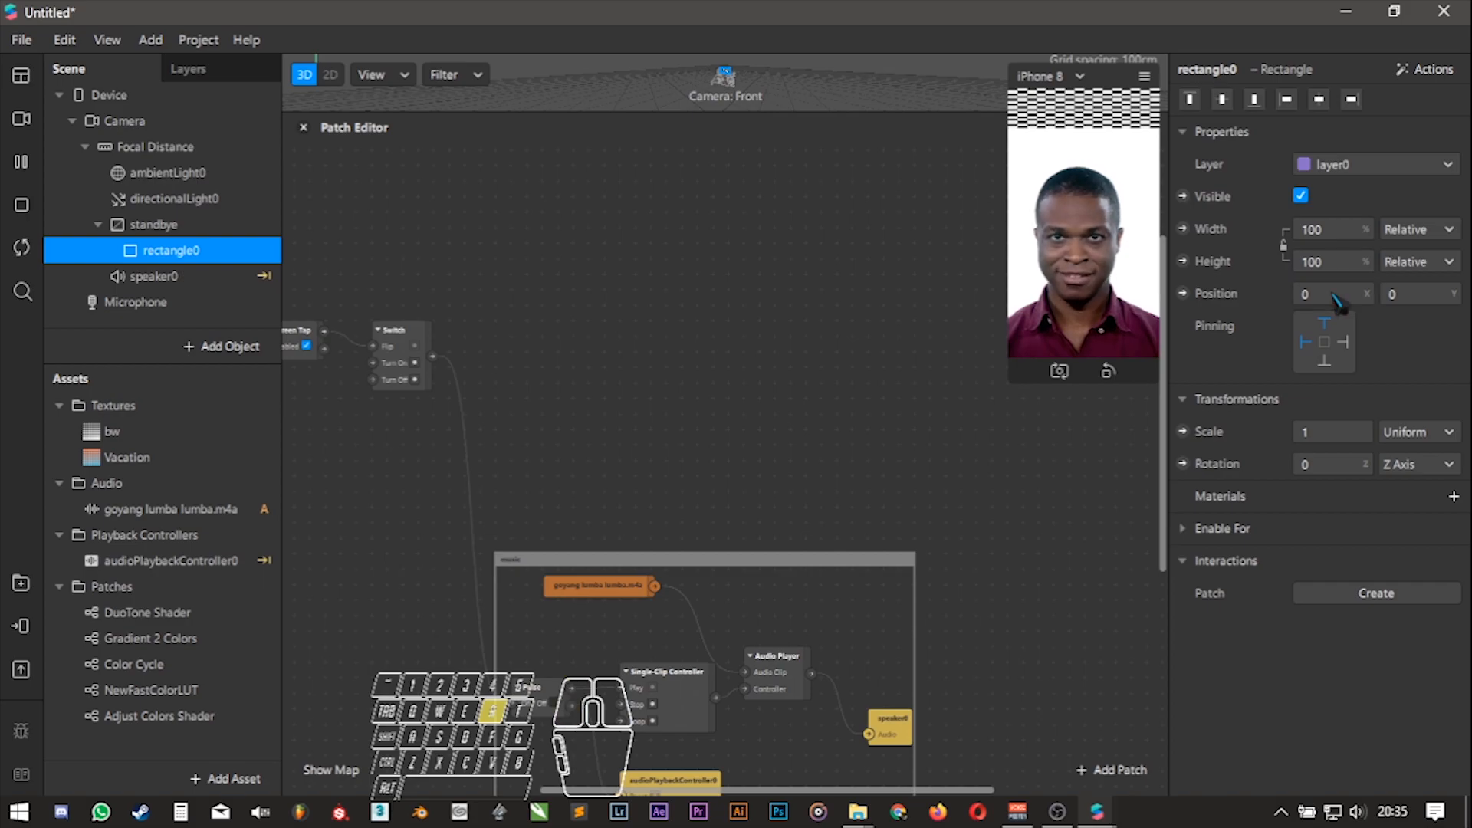
# - Give the rectangle a new material with the Flat shader and create a patch for its diffuse texture
pyautogui.click(1454, 496)
pyautogui.click(218, 431)
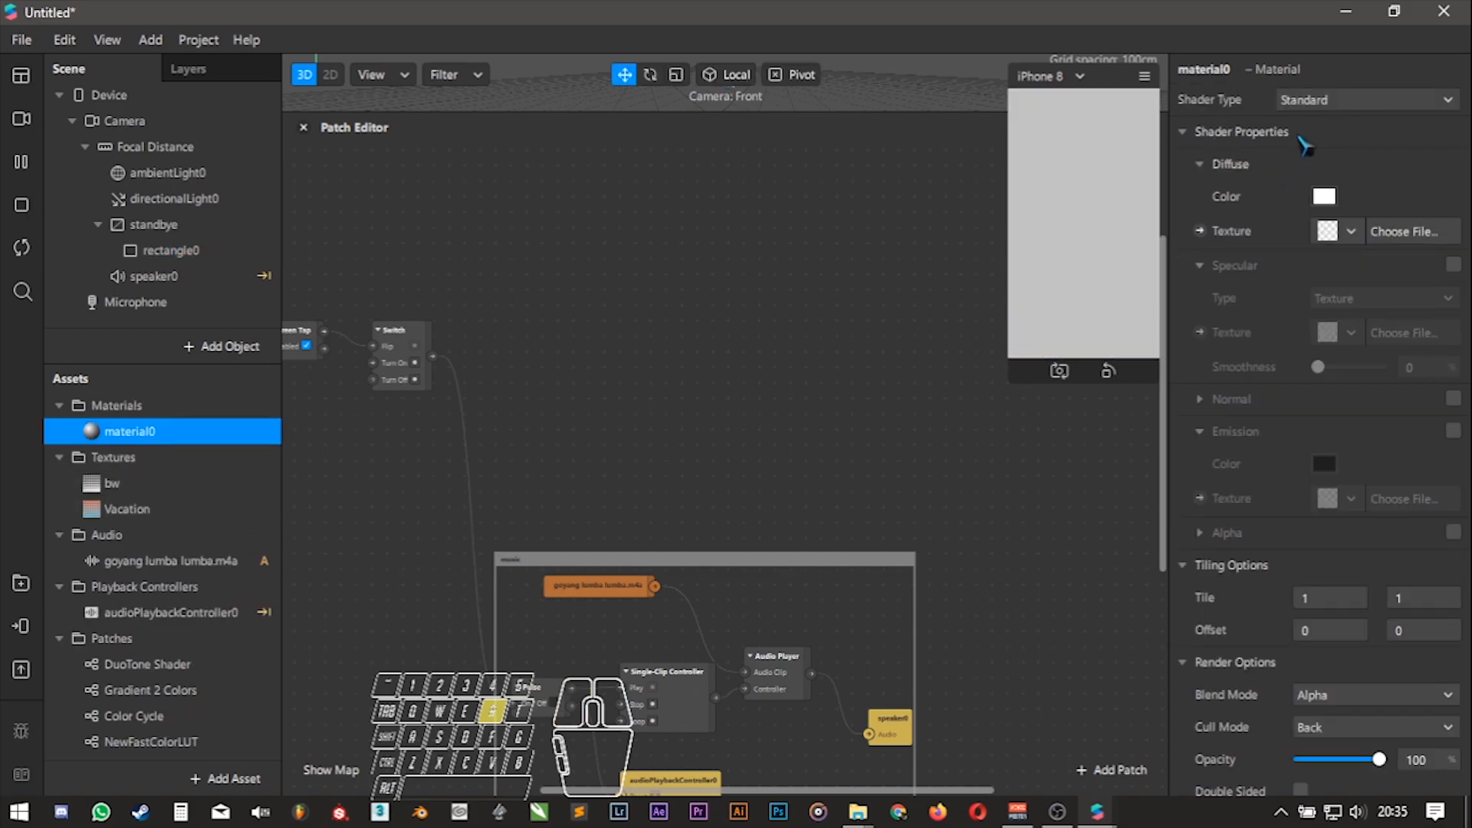
pyautogui.click(1339, 101)
pyautogui.click(1338, 106)
pyautogui.click(1200, 230)
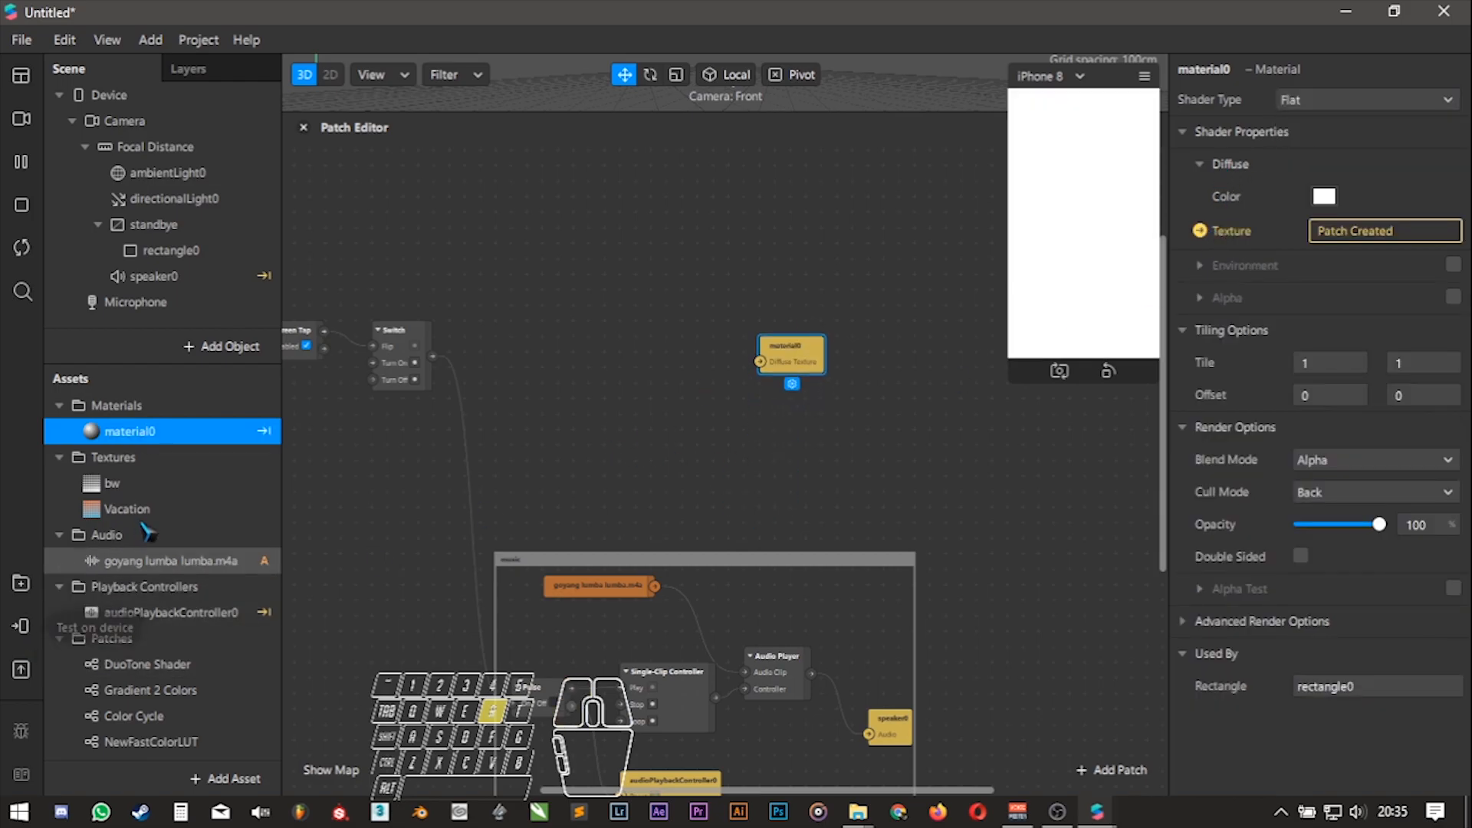
# - Add the NewFastColorLUT patch and connect a texture extracted from the camera to its Texture input
pyautogui.scroll(-1, 161, 702)
pyautogui.moveTo(151, 721); pyautogui.dragTo(559, 352)
pyautogui.click(171, 123)
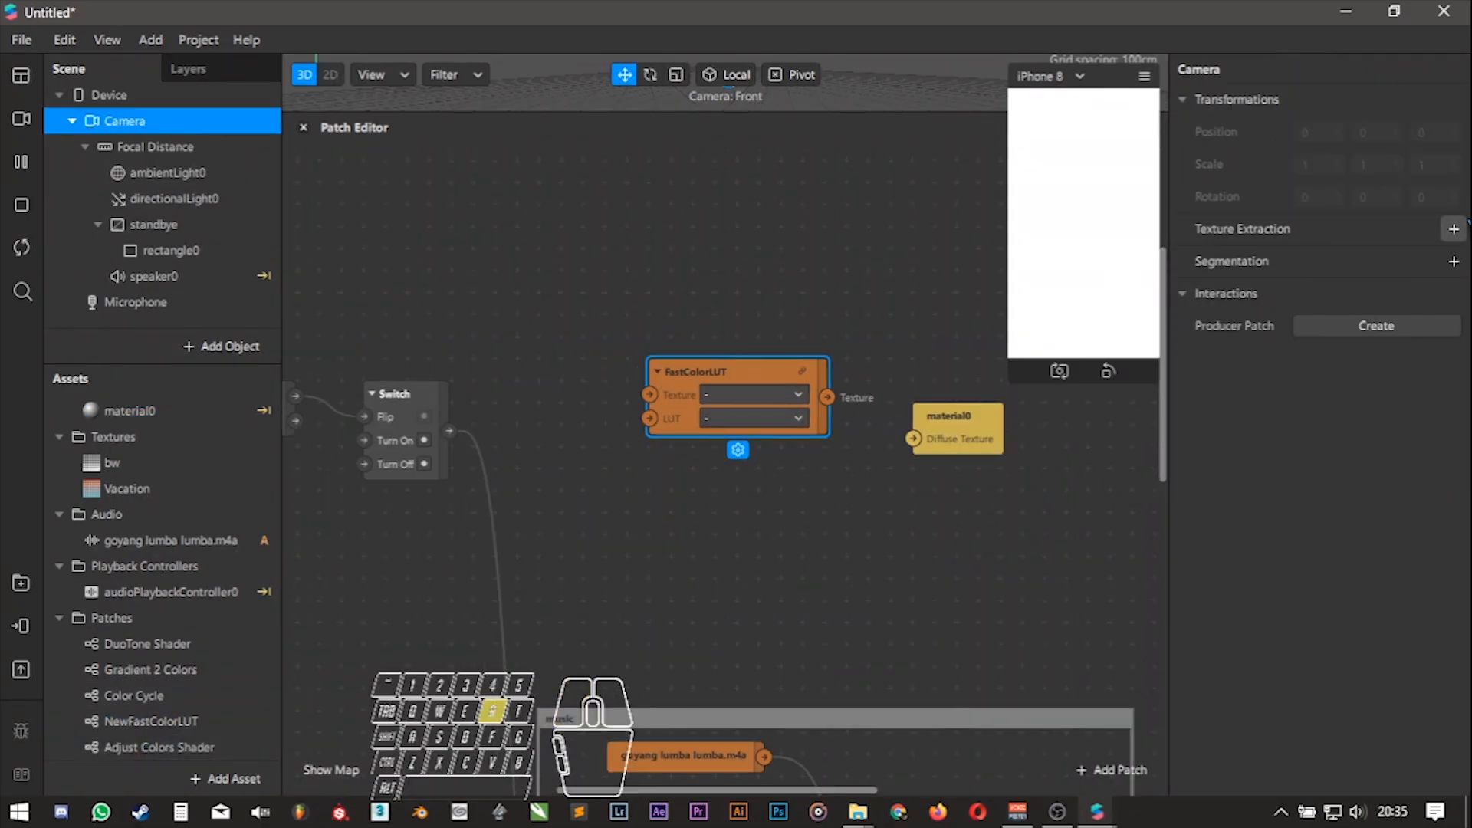
pyautogui.click(1454, 229)
pyautogui.moveTo(165, 522); pyautogui.dragTo(654, 397)
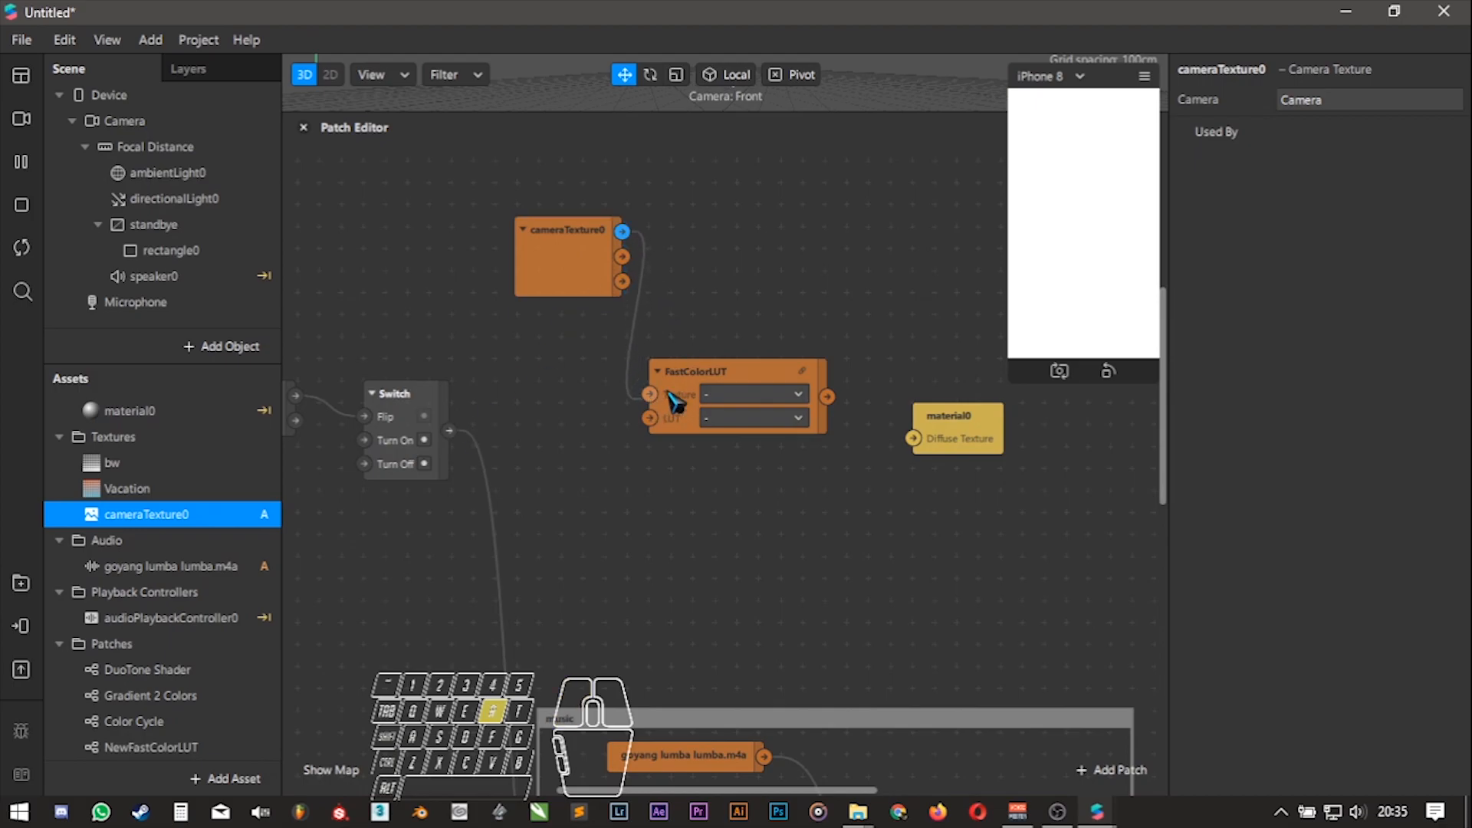
# - Reposition the FastColorLUT patch beside the camera texture and set its LUT to Vacation
pyautogui.moveTo(734, 366); pyautogui.dragTo(778, 255)
pyautogui.keyDown('alt'); pyautogui.moveTo(837, 208); pyautogui.dragTo(736, 298); pyautogui.keyUp('alt')
pyautogui.scroll(-5, 903, 385)
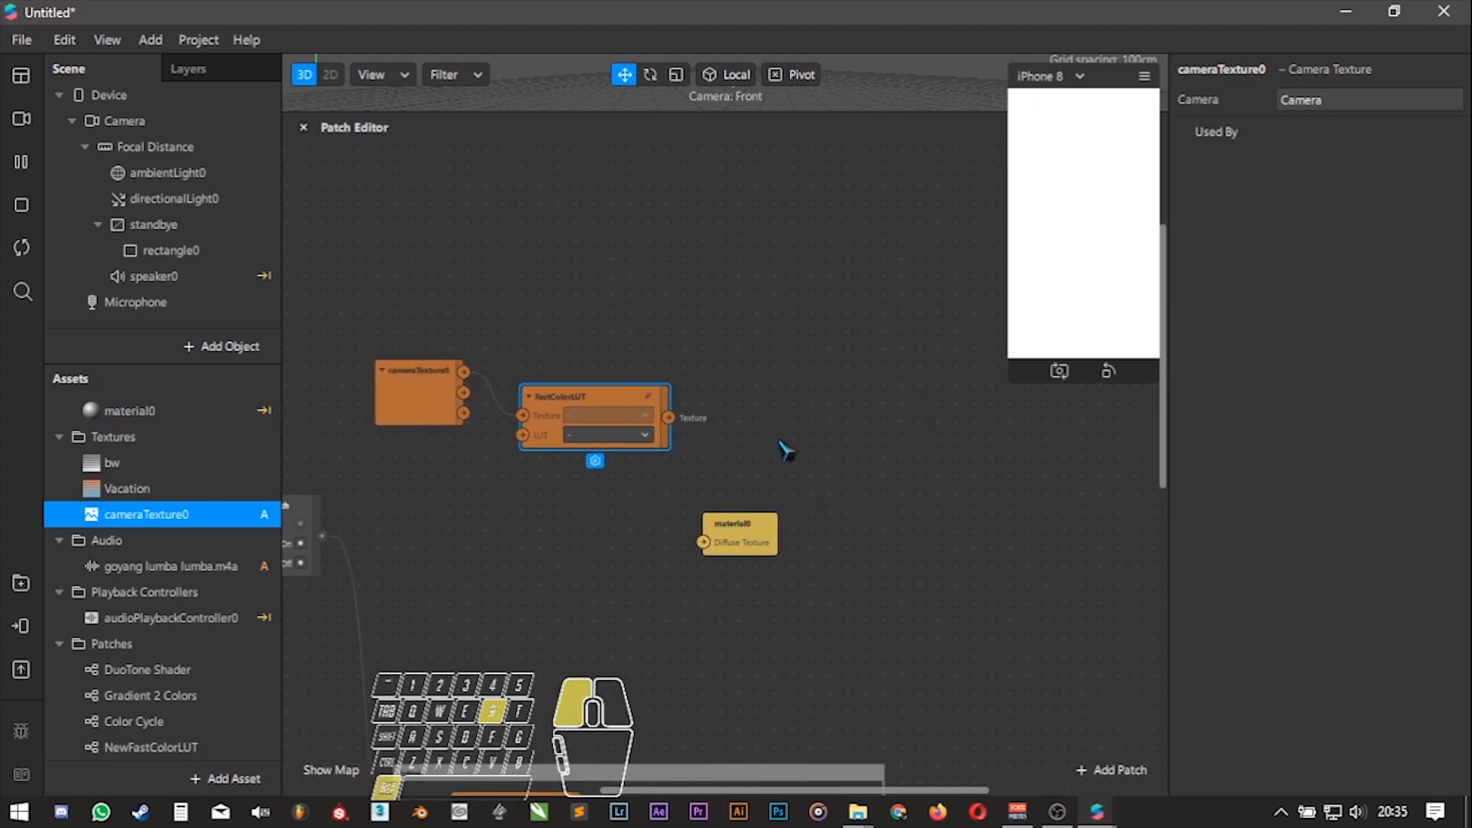
pyautogui.click(602, 437)
pyautogui.click(617, 466)
# - Add the Adjust Colors Shader patch and connect it between FastColorLUT and the material's diffuse texture
pyautogui.moveTo(720, 544); pyautogui.dragTo(903, 417)
pyautogui.scroll(-1, 180, 633)
pyautogui.moveTo(158, 751); pyautogui.dragTo(733, 475)
pyautogui.moveTo(918, 406); pyautogui.dragTo(1009, 427)
pyautogui.moveTo(809, 545); pyautogui.dragTo(811, 509)
pyautogui.moveTo(653, 419); pyautogui.dragTo(724, 400)
pyautogui.moveTo(882, 453); pyautogui.dragTo(958, 436)
# - Align the camera texture, FastColorLUT, Adjust Colors Shader and material patches in a compact row
pyautogui.moveTo(591, 400); pyautogui.dragTo(591, 327)
pyautogui.moveTo(773, 452); pyautogui.dragTo(805, 420)
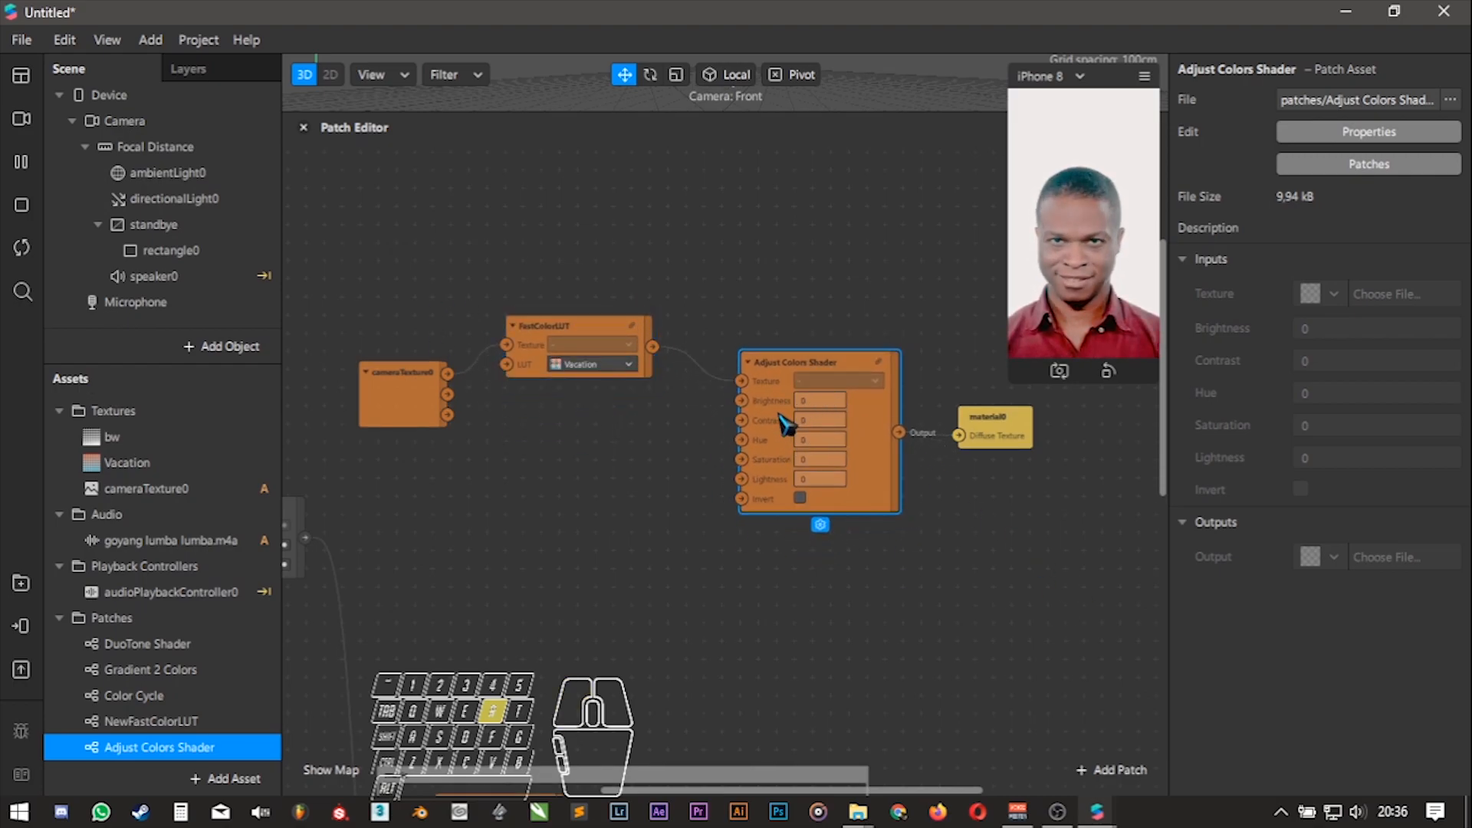
pyautogui.moveTo(405, 387); pyautogui.dragTo(407, 339)
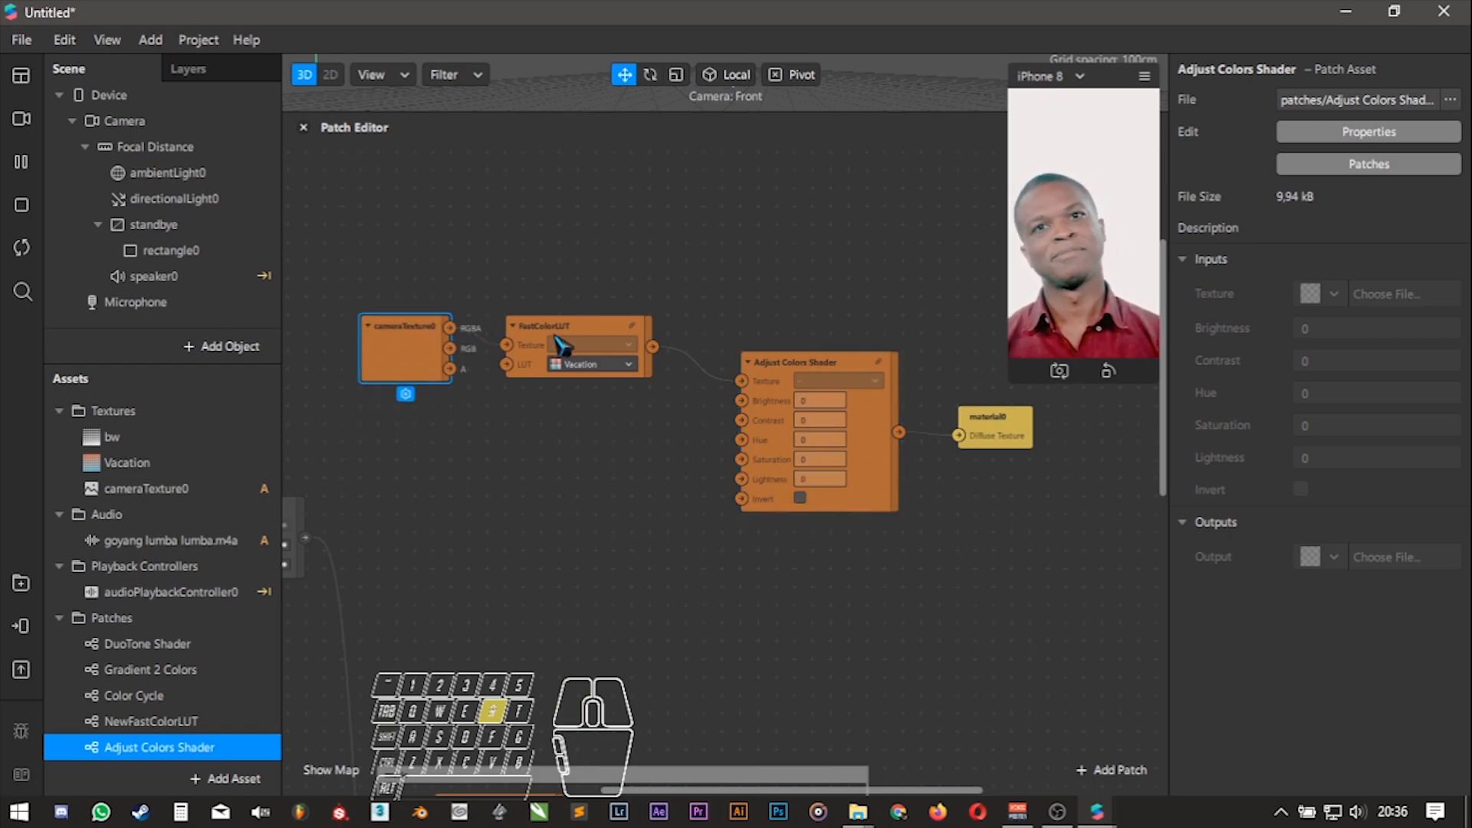
pyautogui.moveTo(546, 347); pyautogui.dragTo(561, 326)
pyautogui.moveTo(415, 355); pyautogui.dragTo(432, 354)
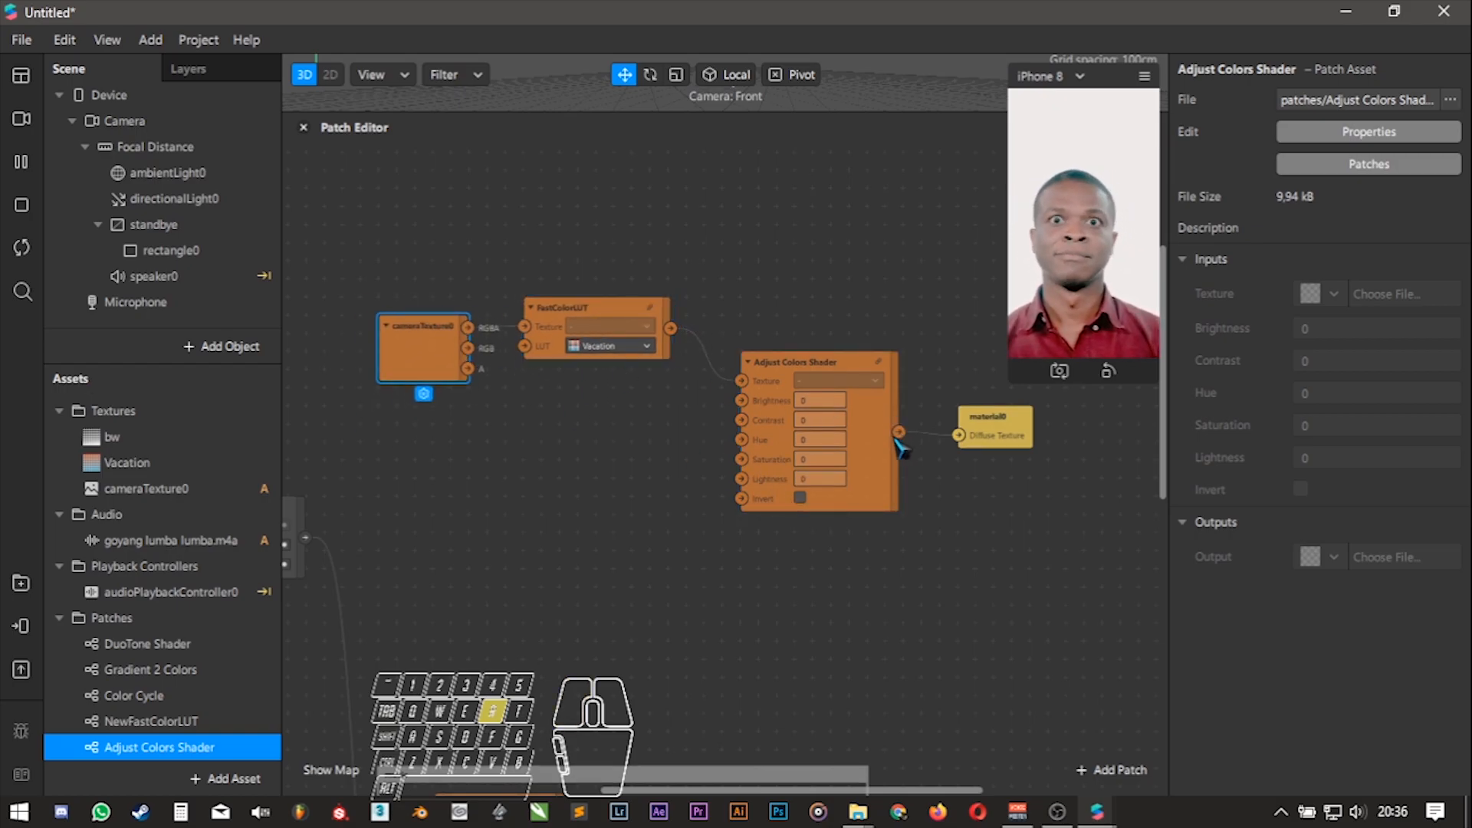
pyautogui.moveTo(896, 434); pyautogui.dragTo(894, 399)
pyautogui.moveTo(975, 431); pyautogui.dragTo(955, 375)
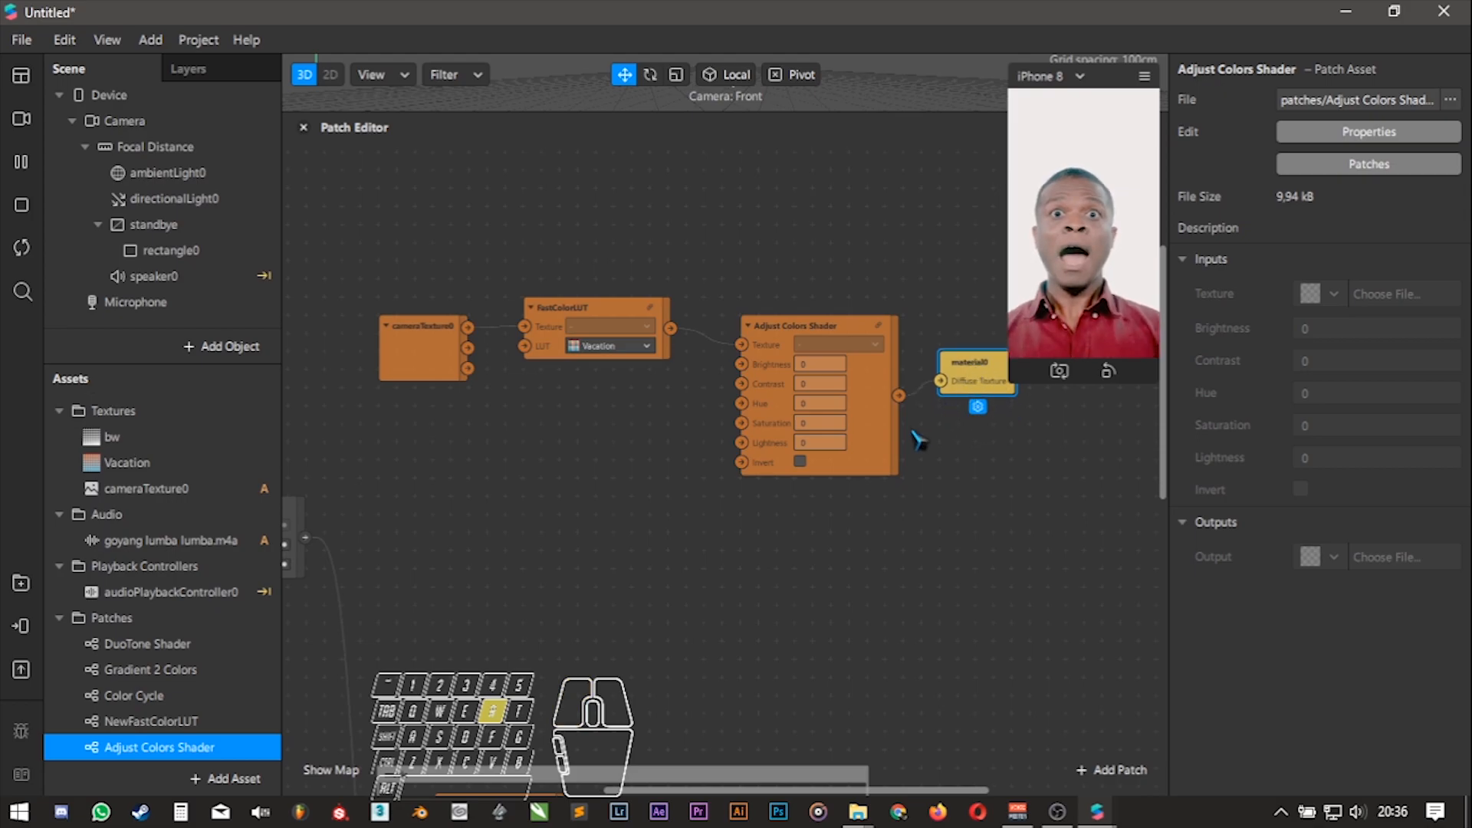
# - Add a Loop Animation patch below the camera texture and set its duration to 0,2
pyautogui.click(1112, 770)
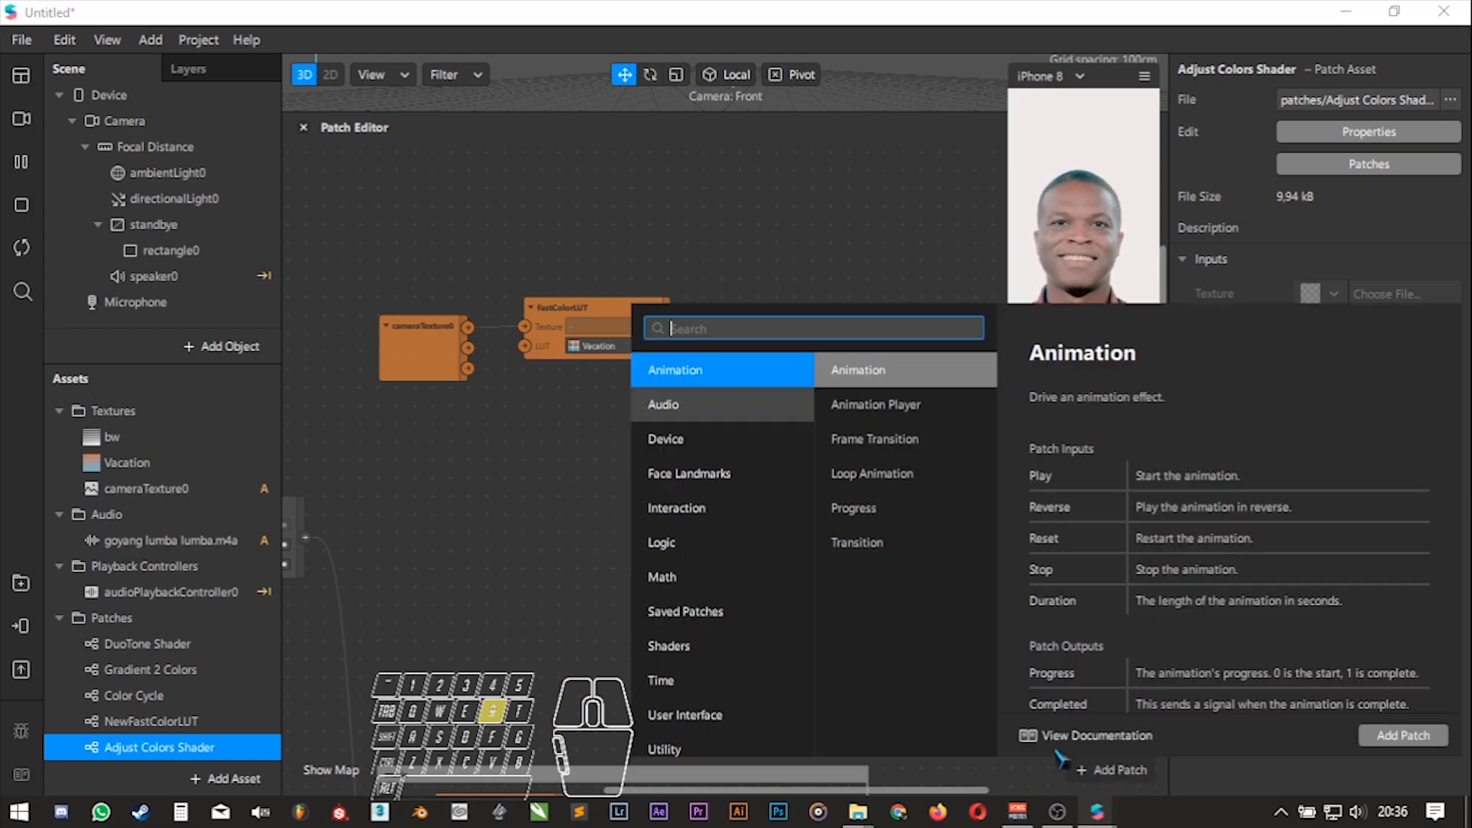
pyautogui.write('loop')
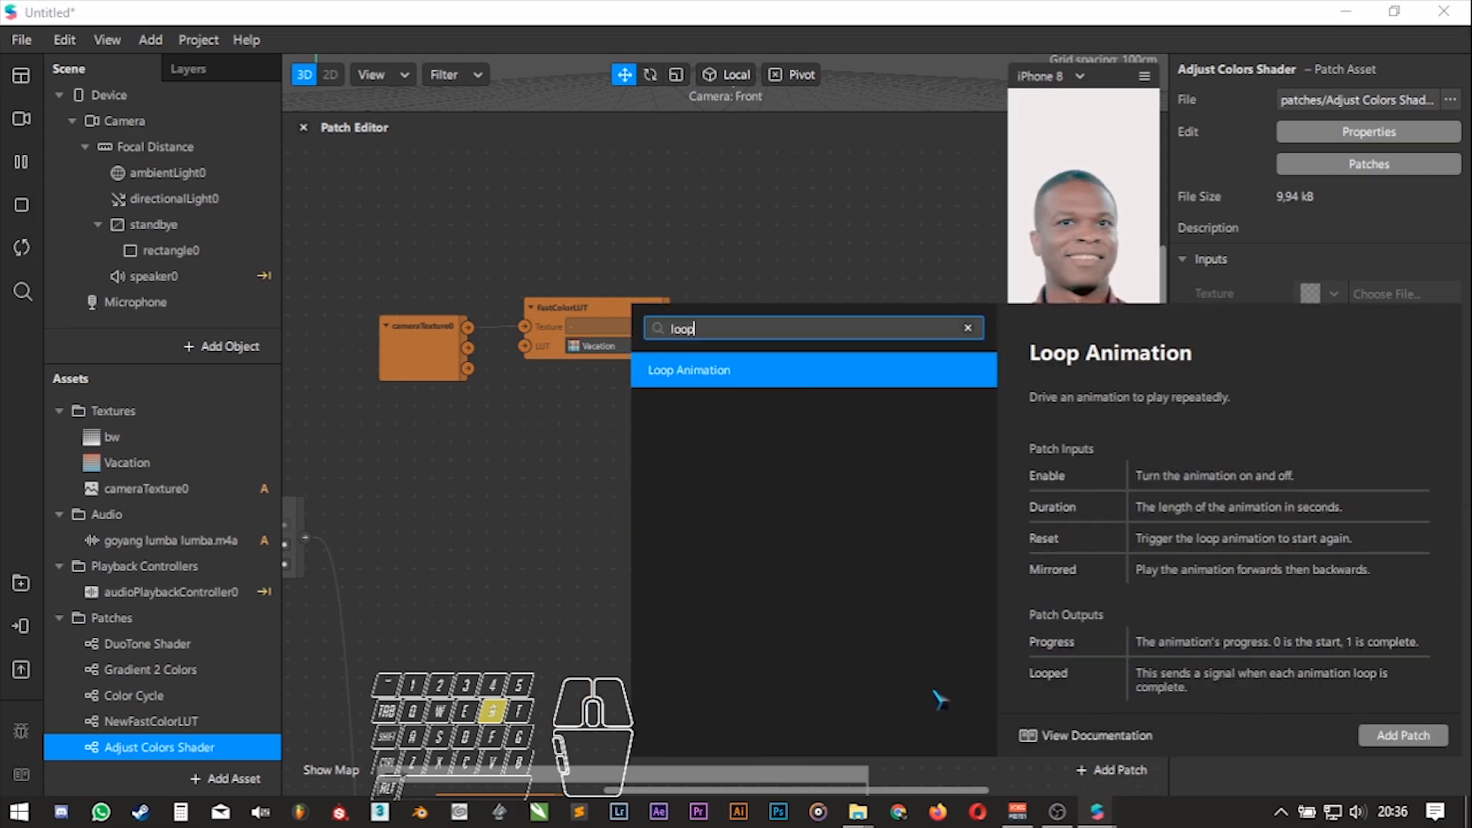
pyautogui.press('Return')
pyautogui.moveTo(811, 500); pyautogui.dragTo(477, 446)
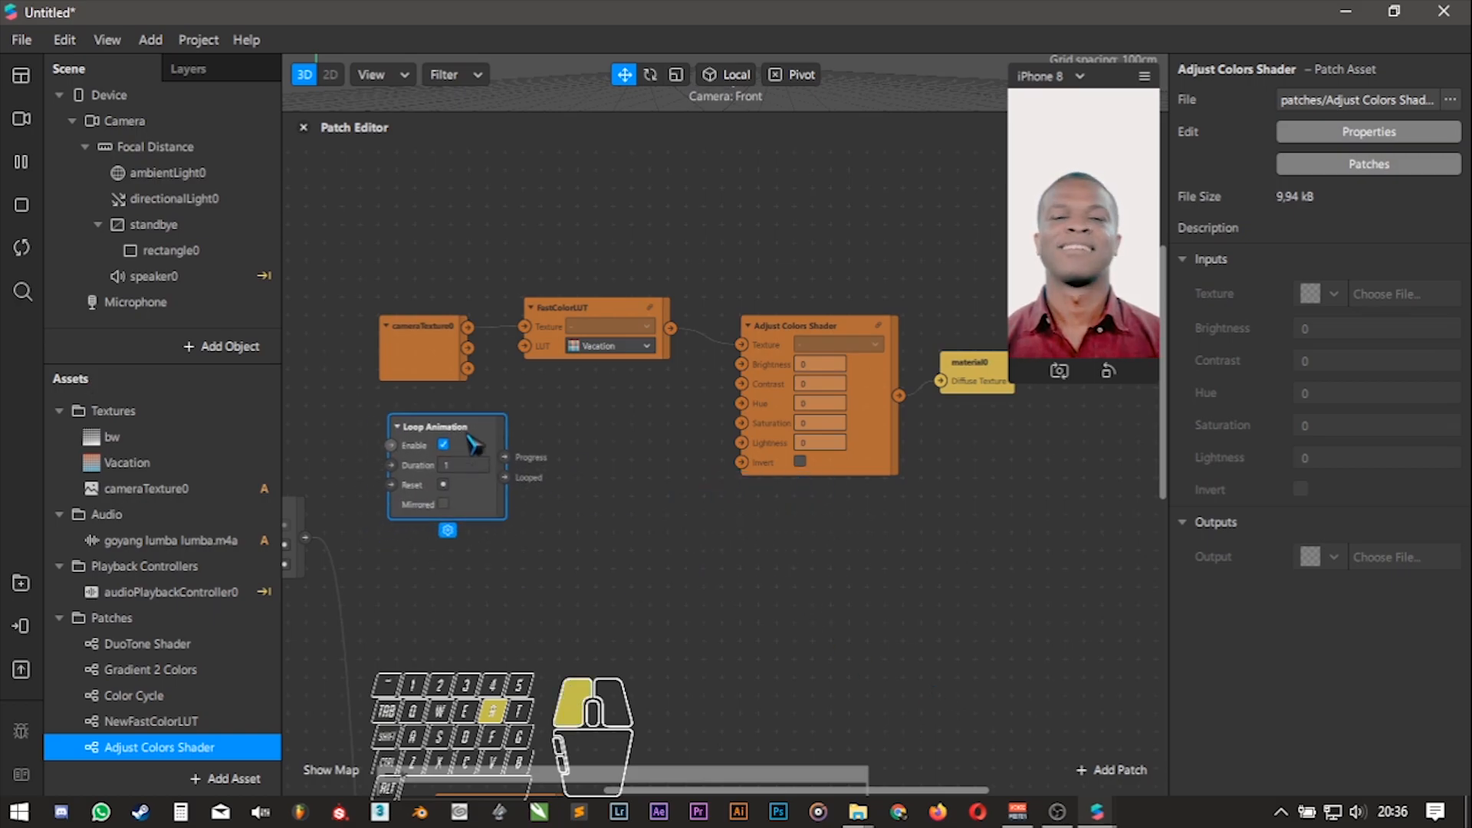
pyautogui.click(480, 473)
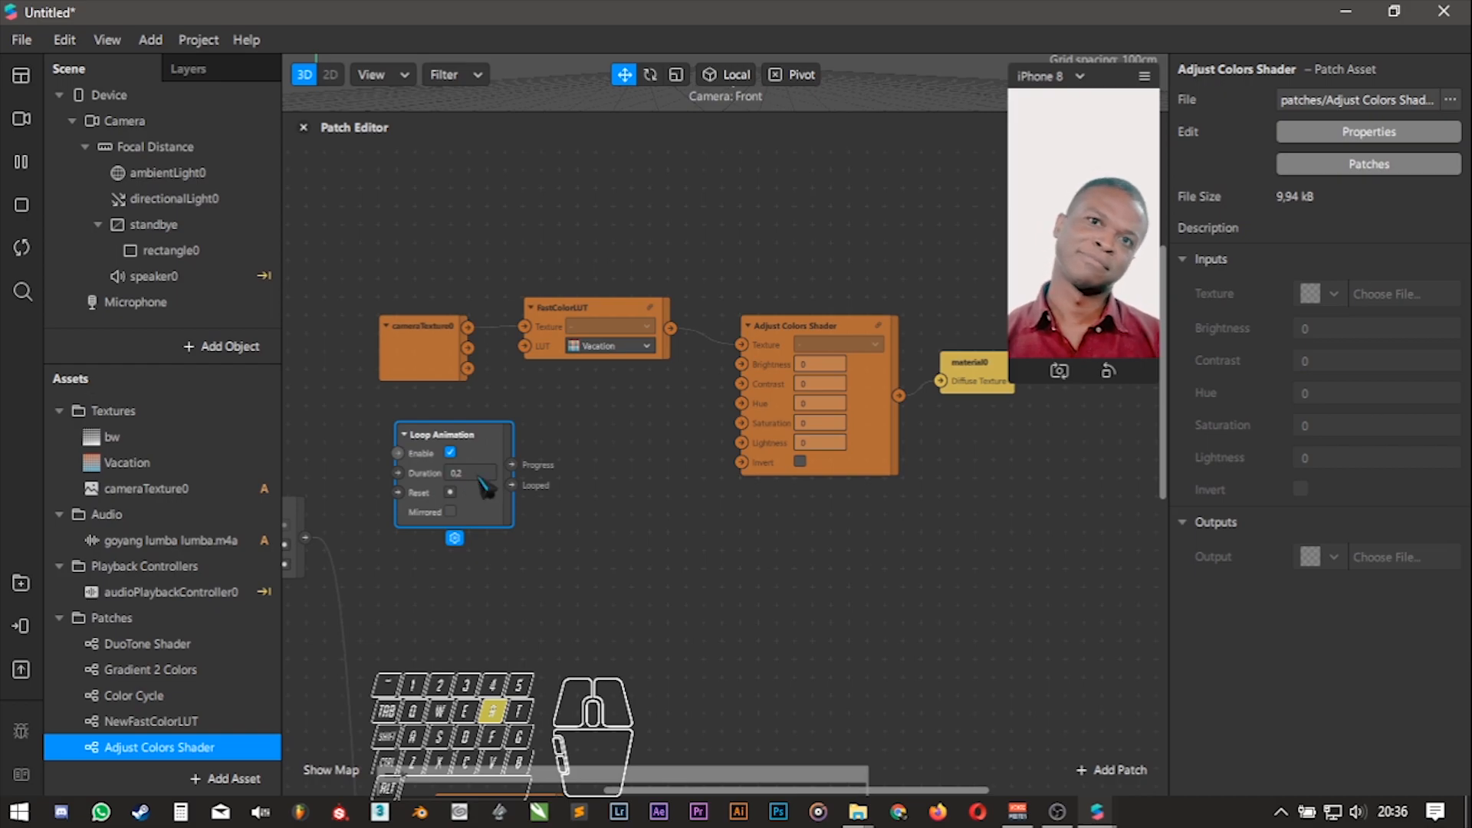
# - Add a Transition patch driven by the Loop Animation's progress and set its value type to Number
pyautogui.doubleClick(579, 418)
pyautogui.write('tra')
pyautogui.click(197, 506)
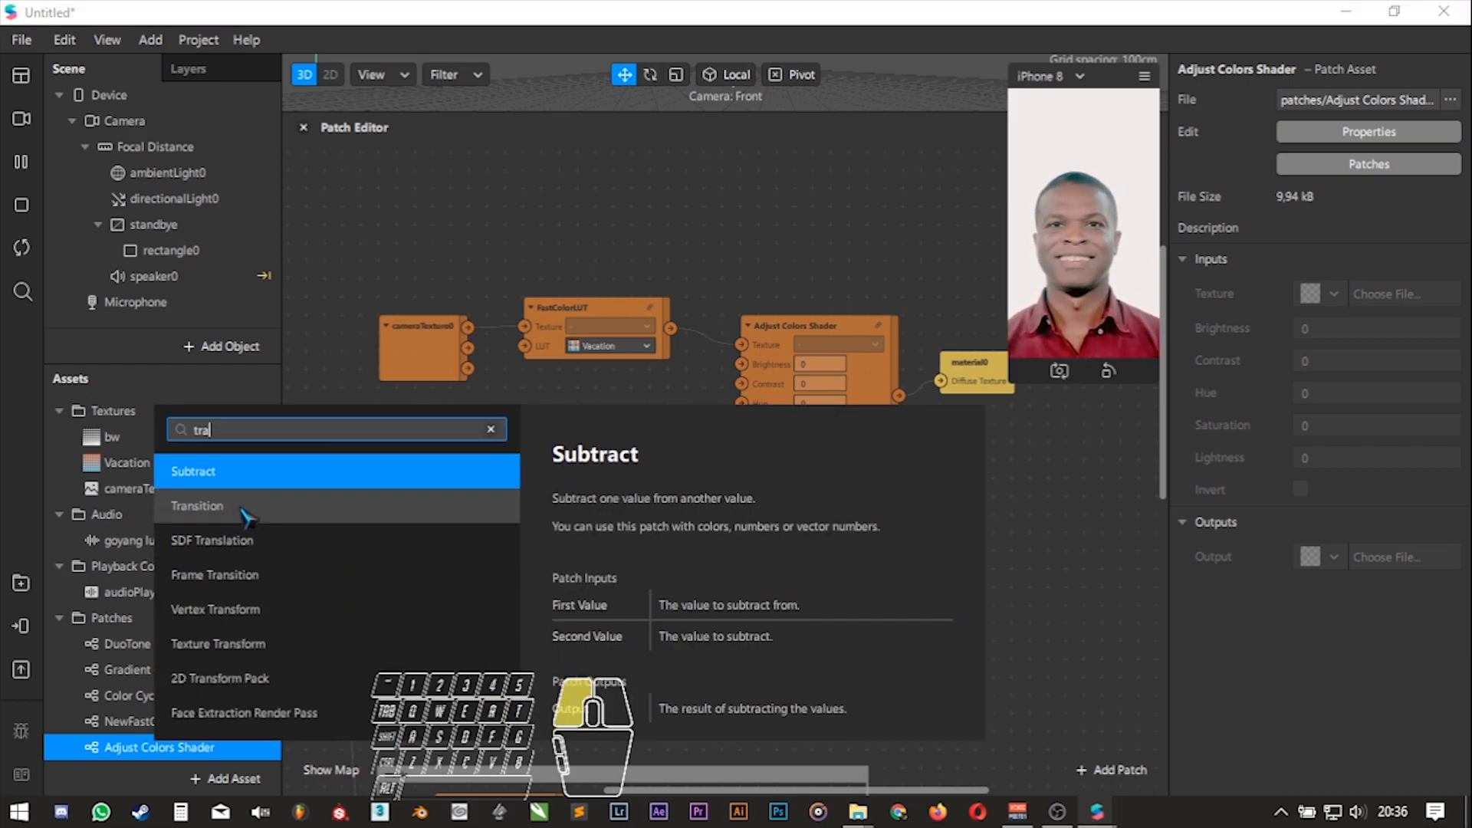
pyautogui.keyDown('ctrl'); pyautogui.scroll(1, 673, 456); pyautogui.keyUp('ctrl')
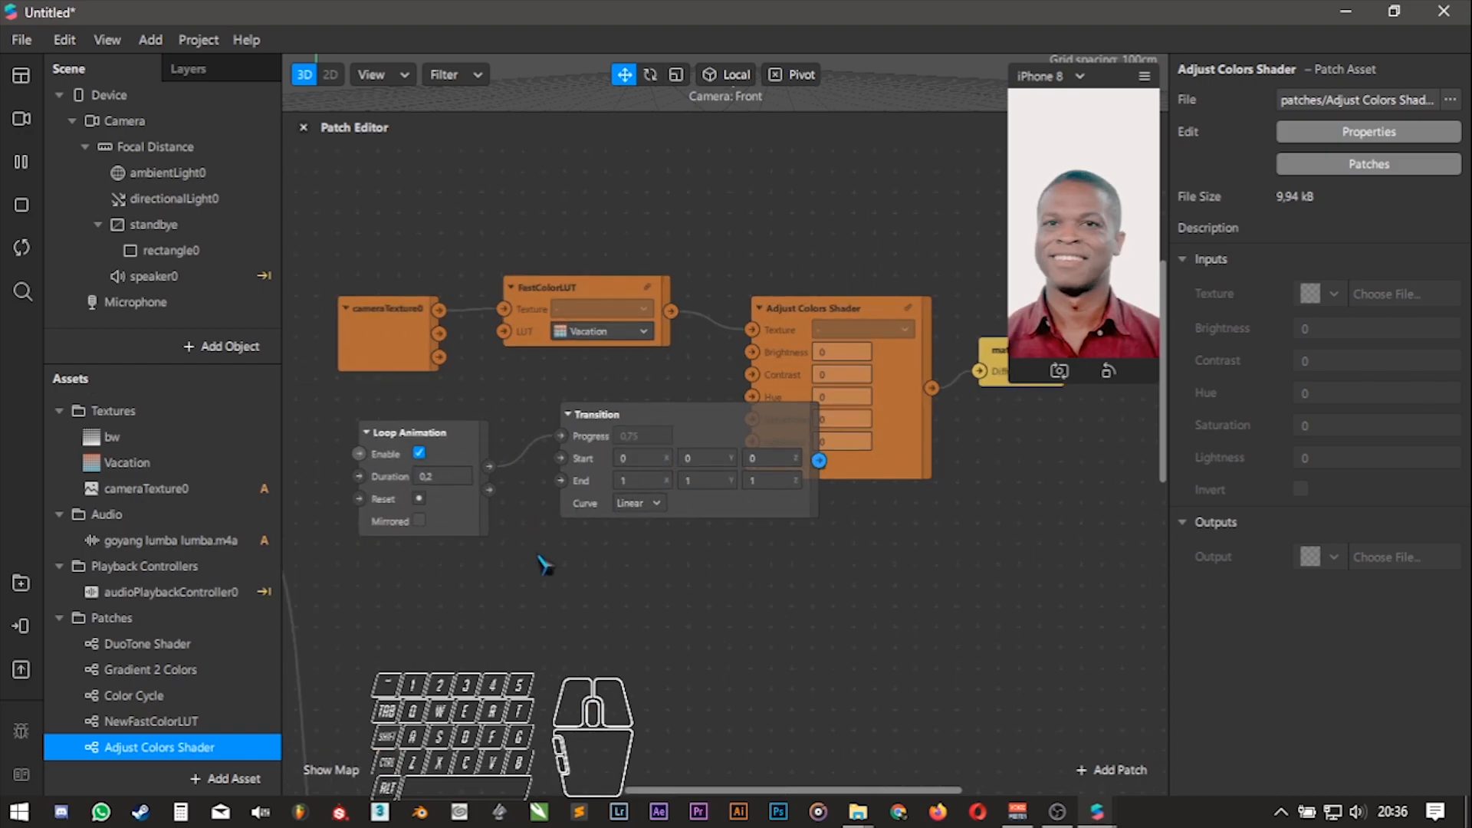
pyautogui.click(725, 443)
pyautogui.click(694, 532)
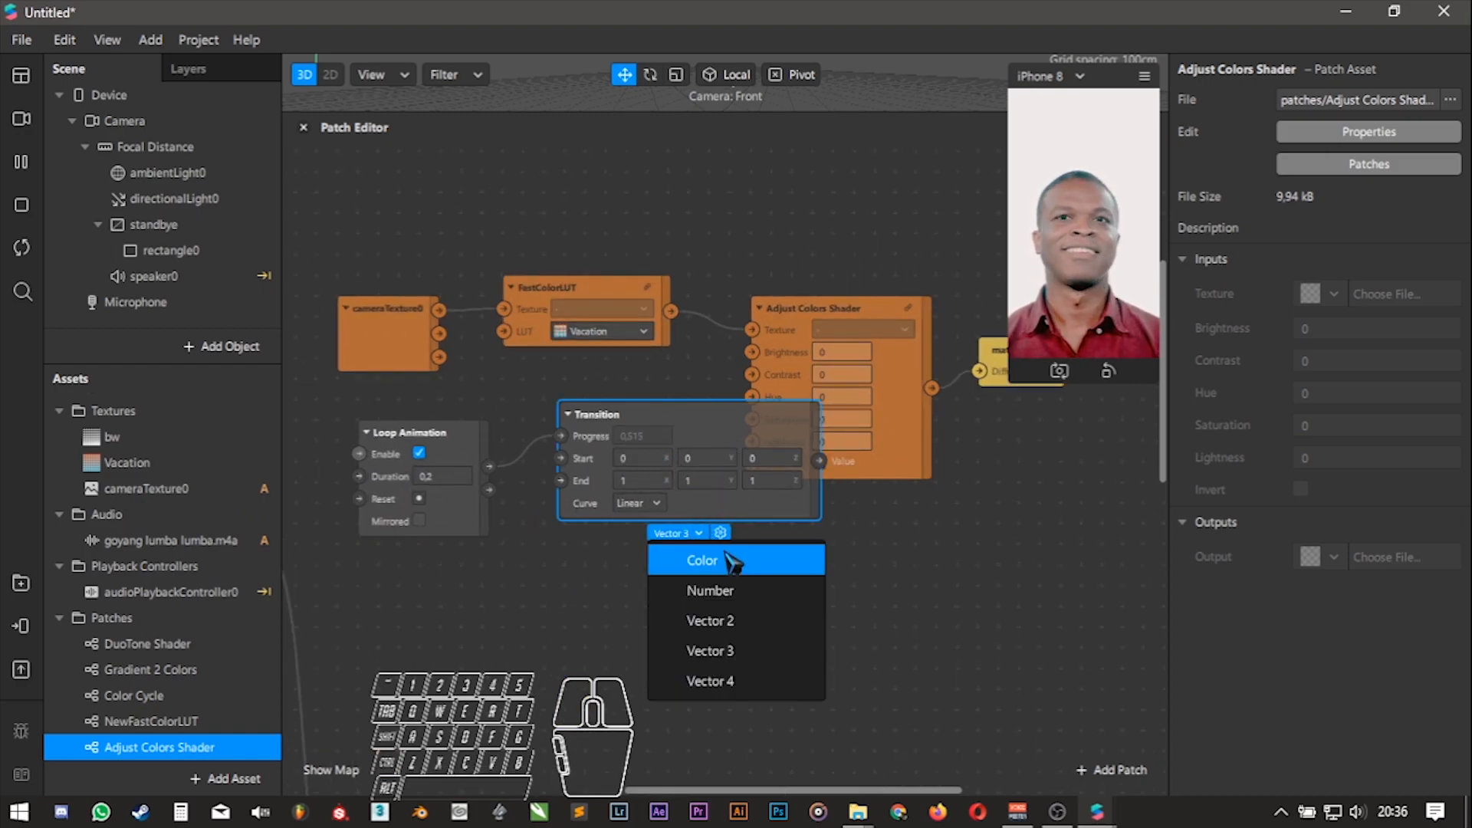
pyautogui.click(712, 603)
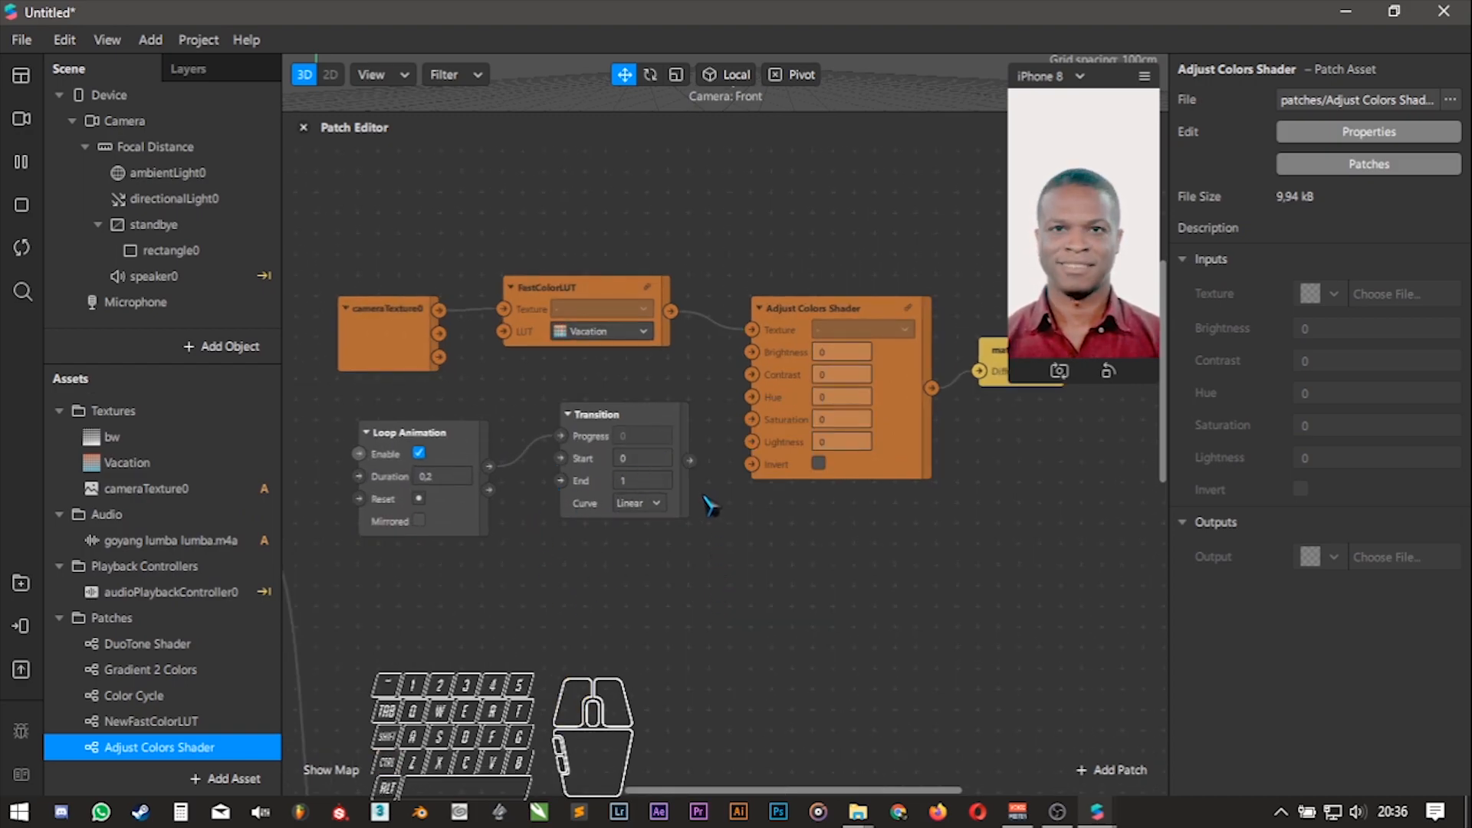
# - Connect the Transition's value output to the Adjust Colors Shader's Brightness input and enlarge the device preview
pyautogui.click(784, 406)
pyautogui.moveTo(690, 460); pyautogui.dragTo(752, 352)
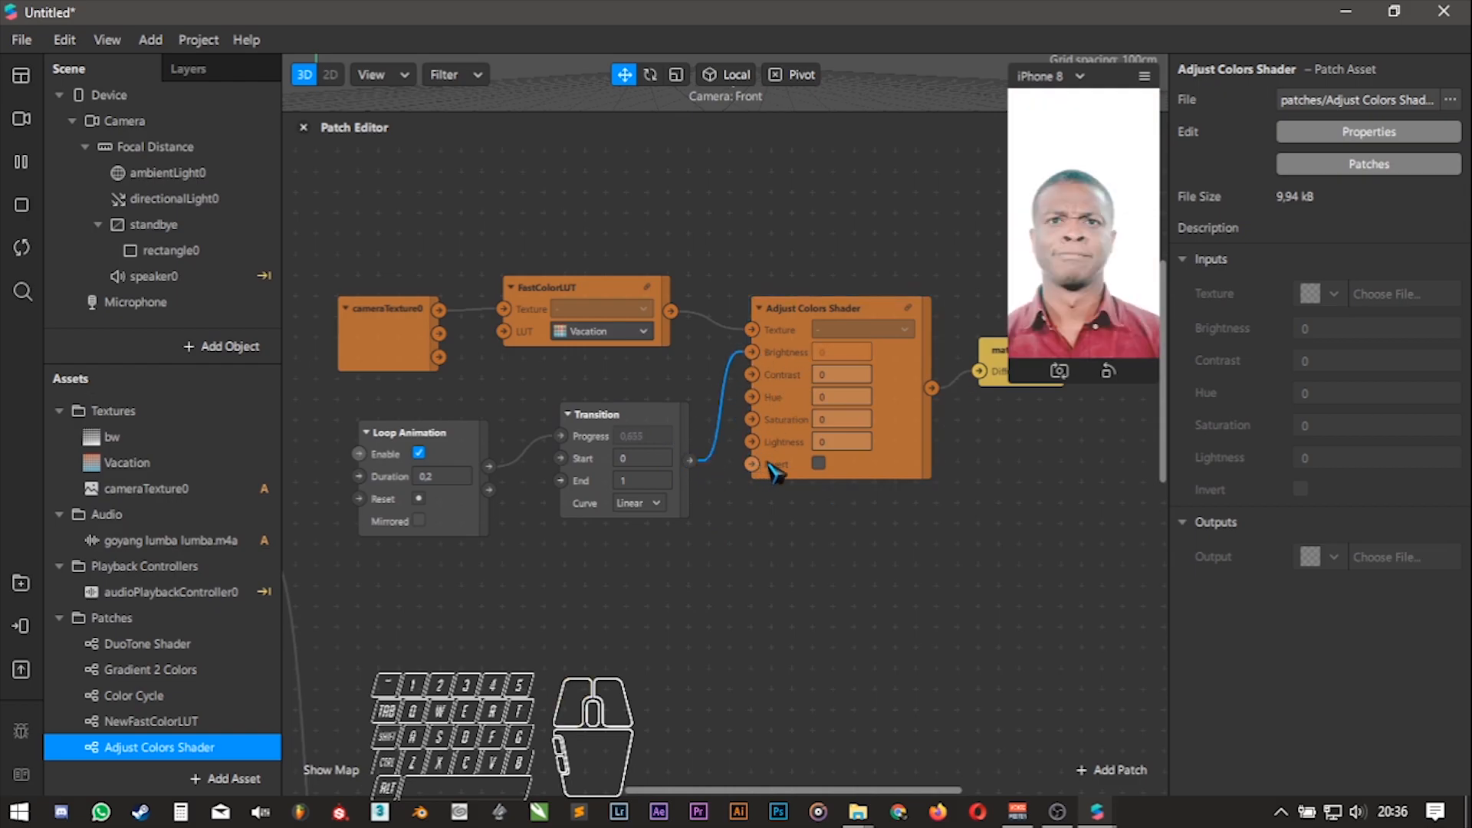
pyautogui.moveTo(1023, 388); pyautogui.dragTo(888, 625)
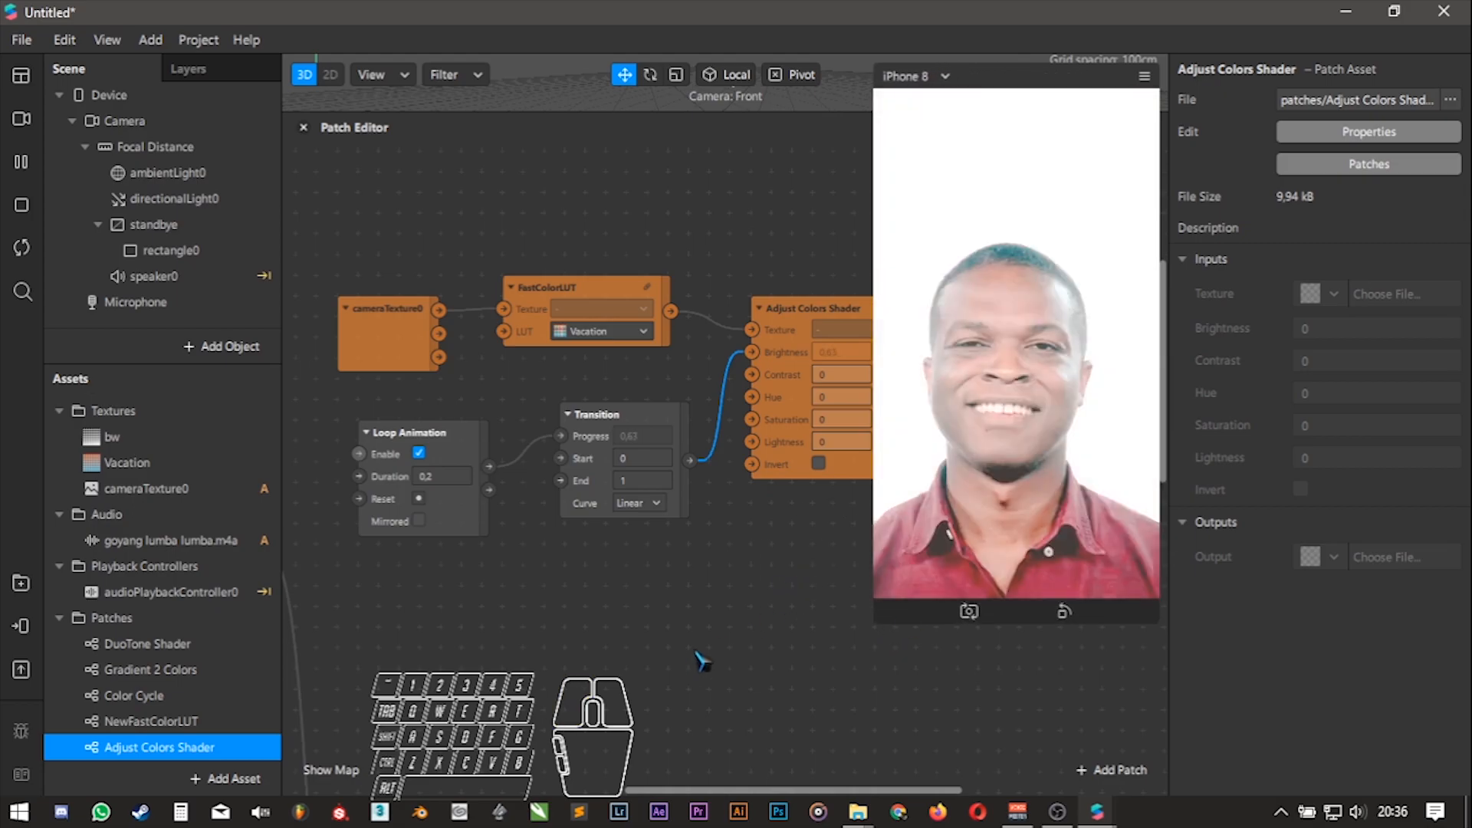
pyautogui.keyDown('alt'); pyautogui.moveTo(636, 630); pyautogui.dragTo(652, 631); pyautogui.keyUp('alt')
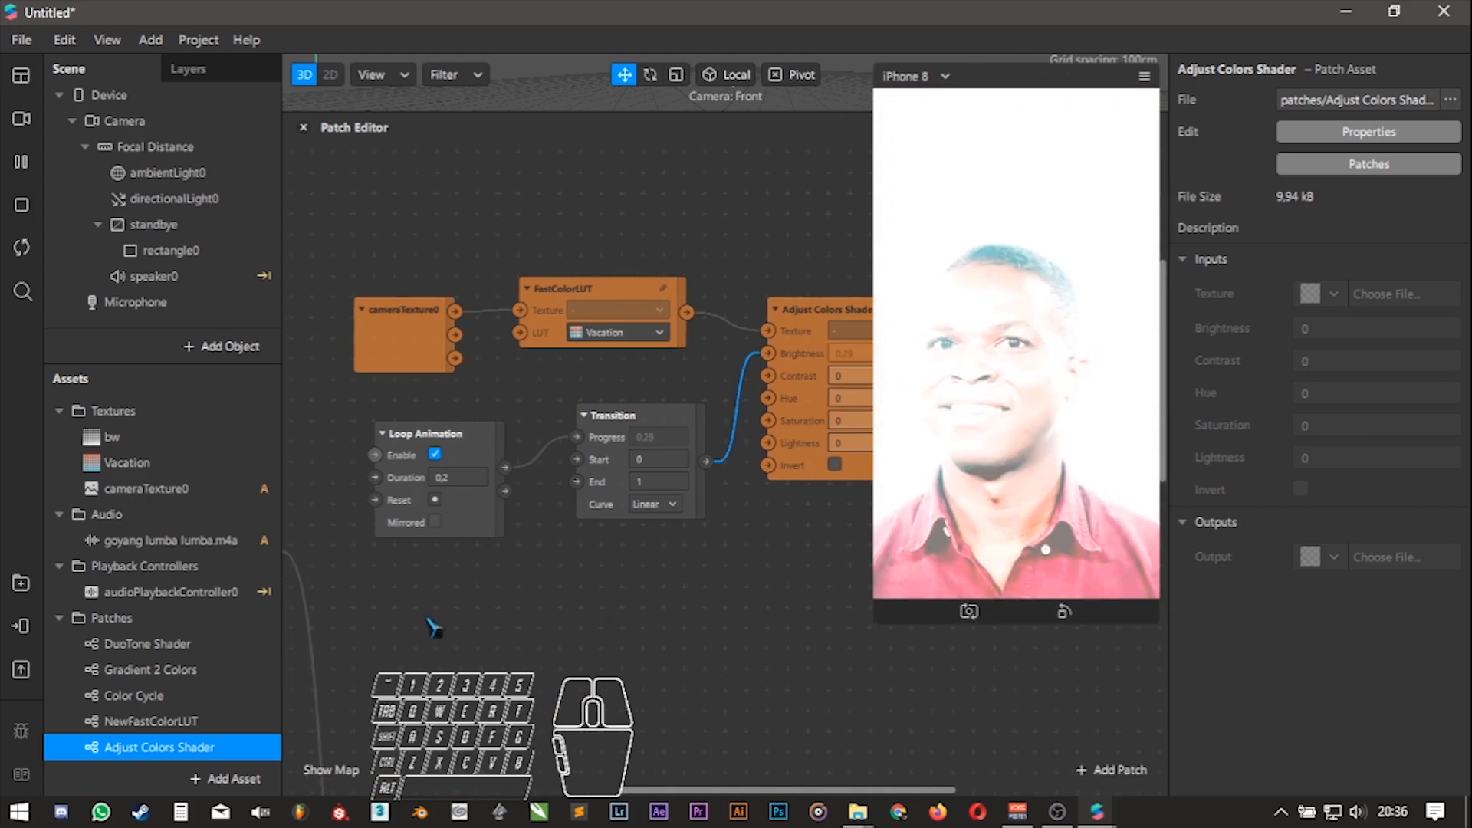
# - Enable Mirrored on the Loop Animation patch and neaten the placement of the Loop Animation and Transition patches
pyautogui.click(435, 522)
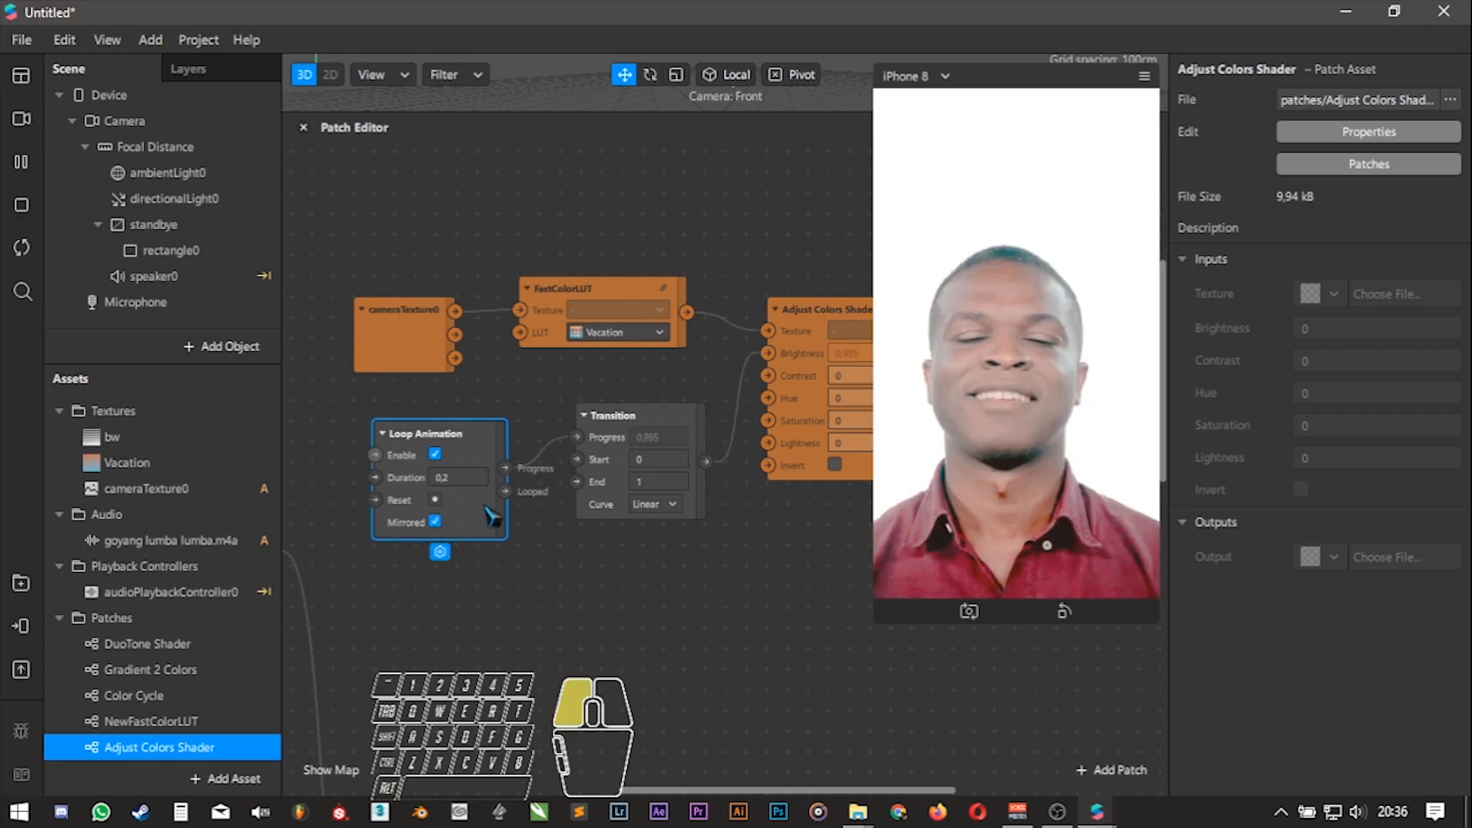
pyautogui.moveTo(499, 498); pyautogui.dragTo(500, 478)
pyautogui.keyDown('ctrl'); pyautogui.scroll(-3, 744, 624); pyautogui.keyUp('ctrl')
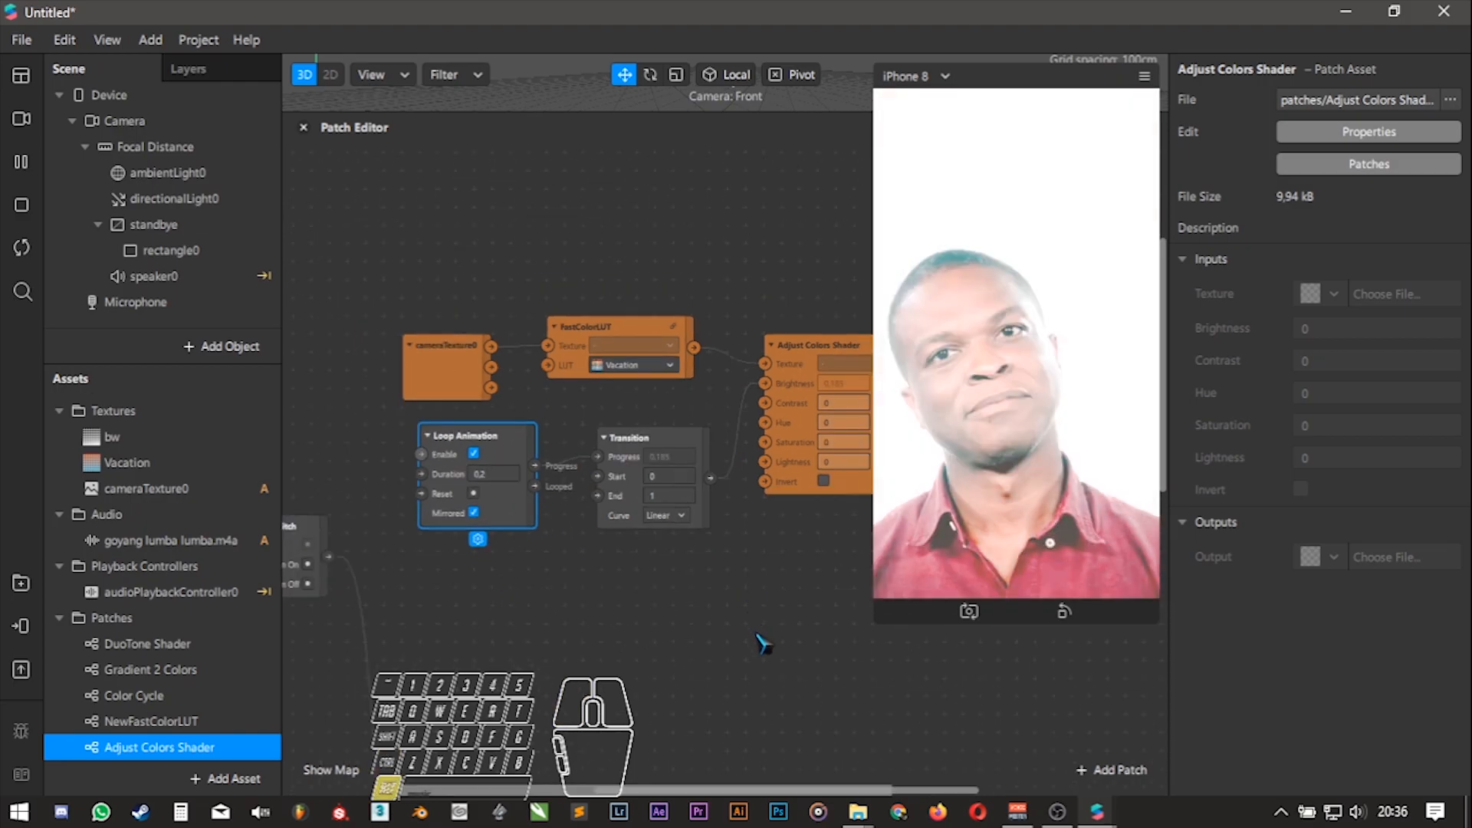
pyautogui.moveTo(643, 449); pyautogui.dragTo(629, 428)
pyautogui.click(720, 661)
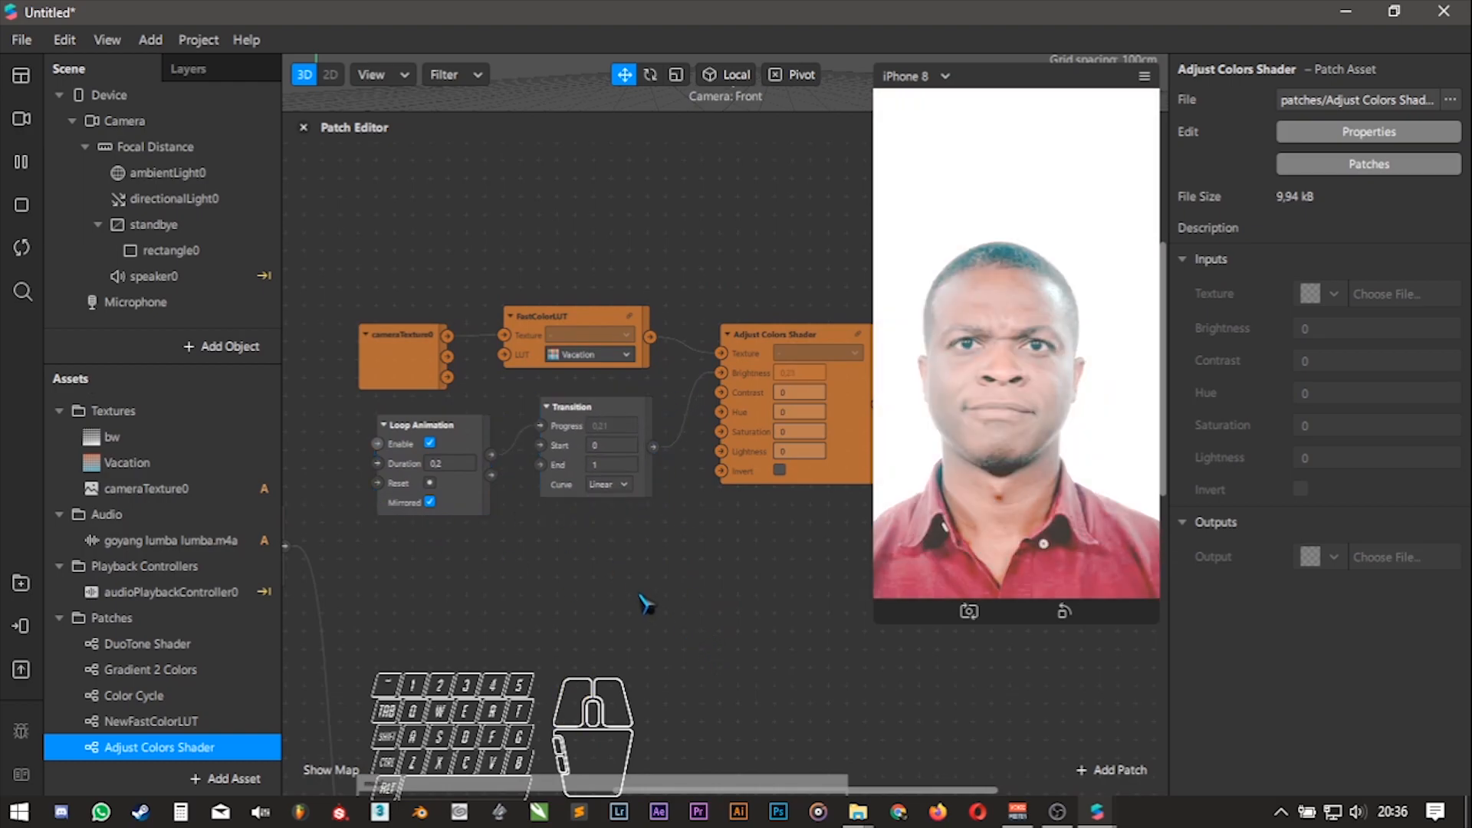
# - Shrink the device preview and move all the camera color-effect patches together up and away from the Switch patch
pyautogui.keyDown('alt'); pyautogui.moveTo(719, 605); pyautogui.dragTo(655, 635); pyautogui.keyUp('alt')
pyautogui.moveTo(873, 624); pyautogui.dragTo(948, 492)
pyautogui.keyDown('alt'); pyautogui.moveTo(719, 637); pyautogui.dragTo(775, 645); pyautogui.keyUp('alt')
pyautogui.keyDown('ctrl'); pyautogui.scroll(-3, 756, 616); pyautogui.keyUp('ctrl')
pyautogui.moveTo(426, 348); pyautogui.dragTo(877, 627)
pyautogui.moveTo(789, 509); pyautogui.dragTo(835, 446)
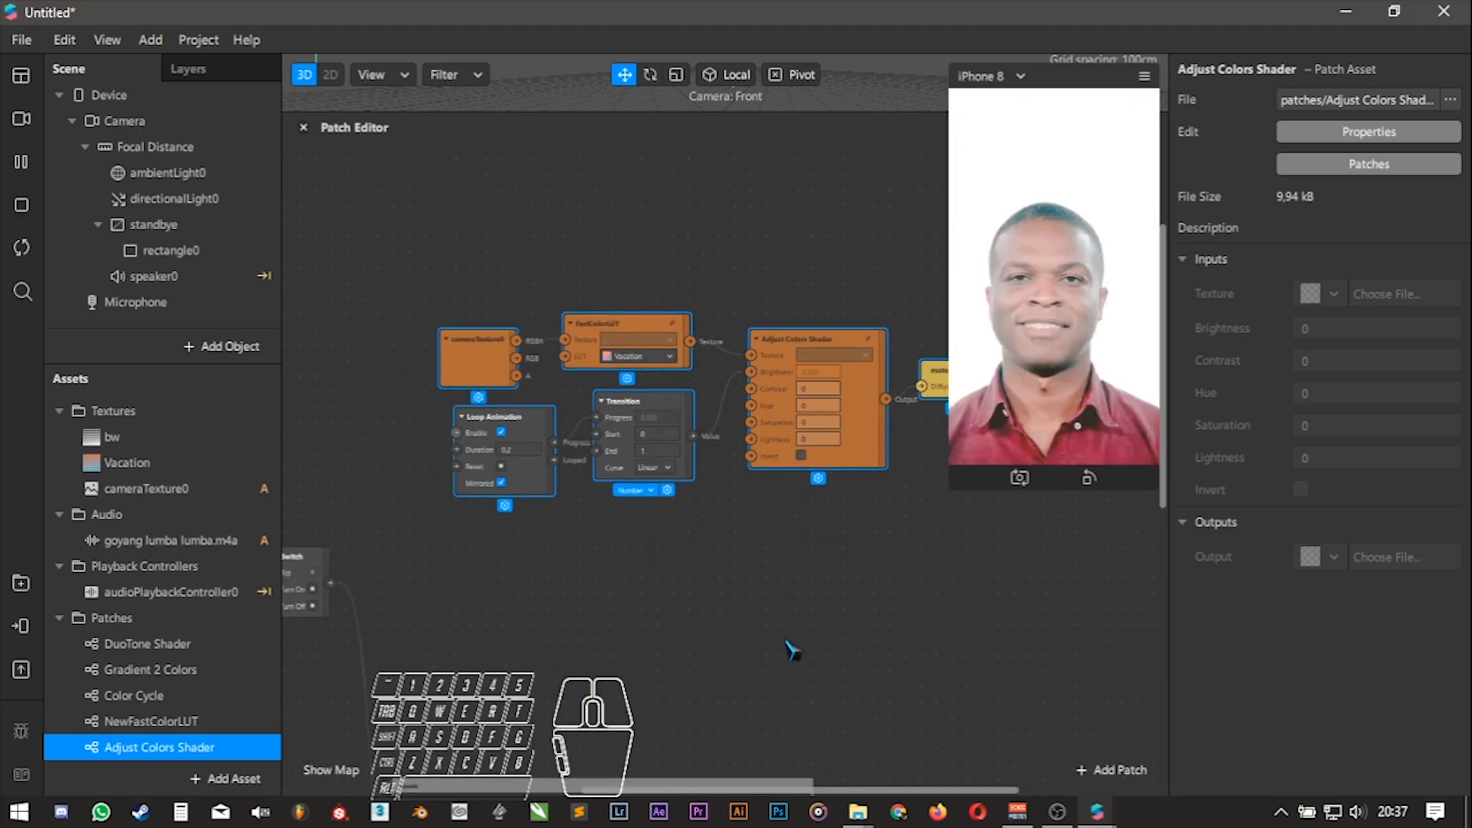
pyautogui.keyDown('ctrl'); pyautogui.scroll(2, 640, 585); pyautogui.keyUp('ctrl')
pyautogui.keyDown('alt'); pyautogui.moveTo(643, 585); pyautogui.dragTo(633, 599); pyautogui.keyUp('alt')
pyautogui.click(839, 718)
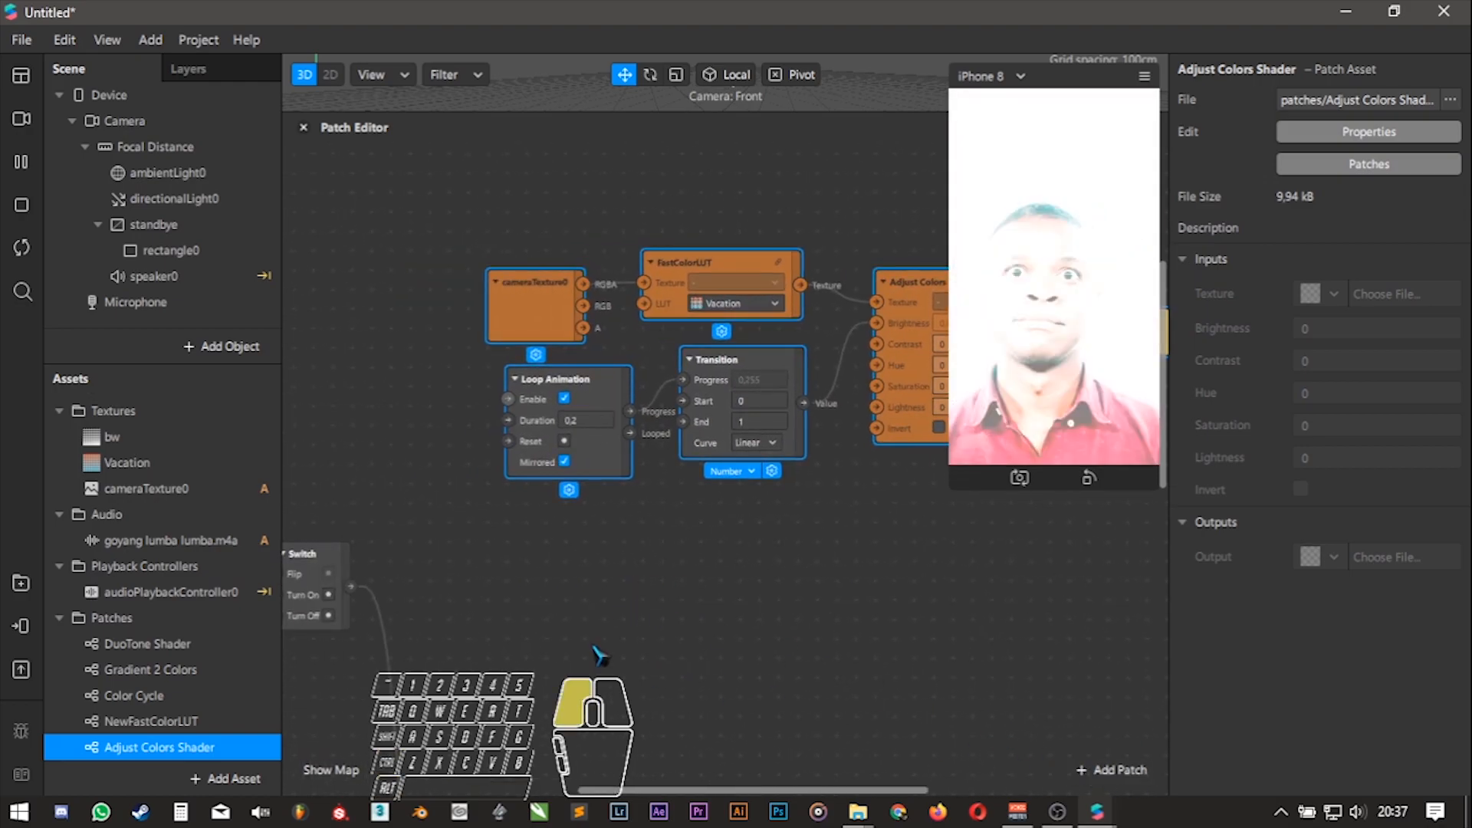
# - Add a Delay patch with duration 2,7 between the Switch's output and the Loop Animation's Enable input
pyautogui.moveTo(350, 587); pyautogui.dragTo(521, 573)
pyautogui.write('de')
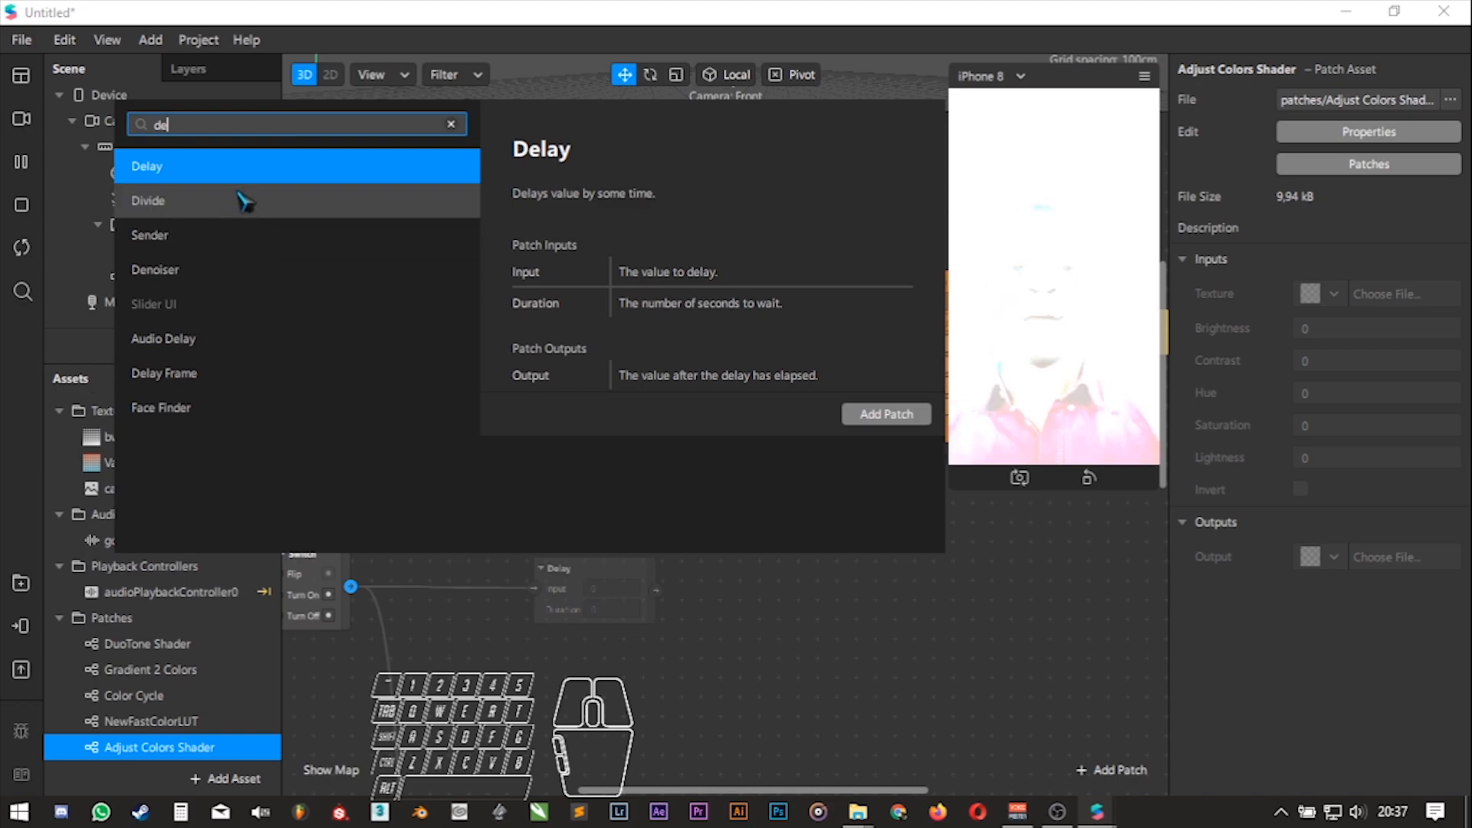
pyautogui.press('Return')
pyautogui.moveTo(631, 587); pyautogui.dragTo(467, 436)
pyautogui.click(451, 458)
pyautogui.write('2')
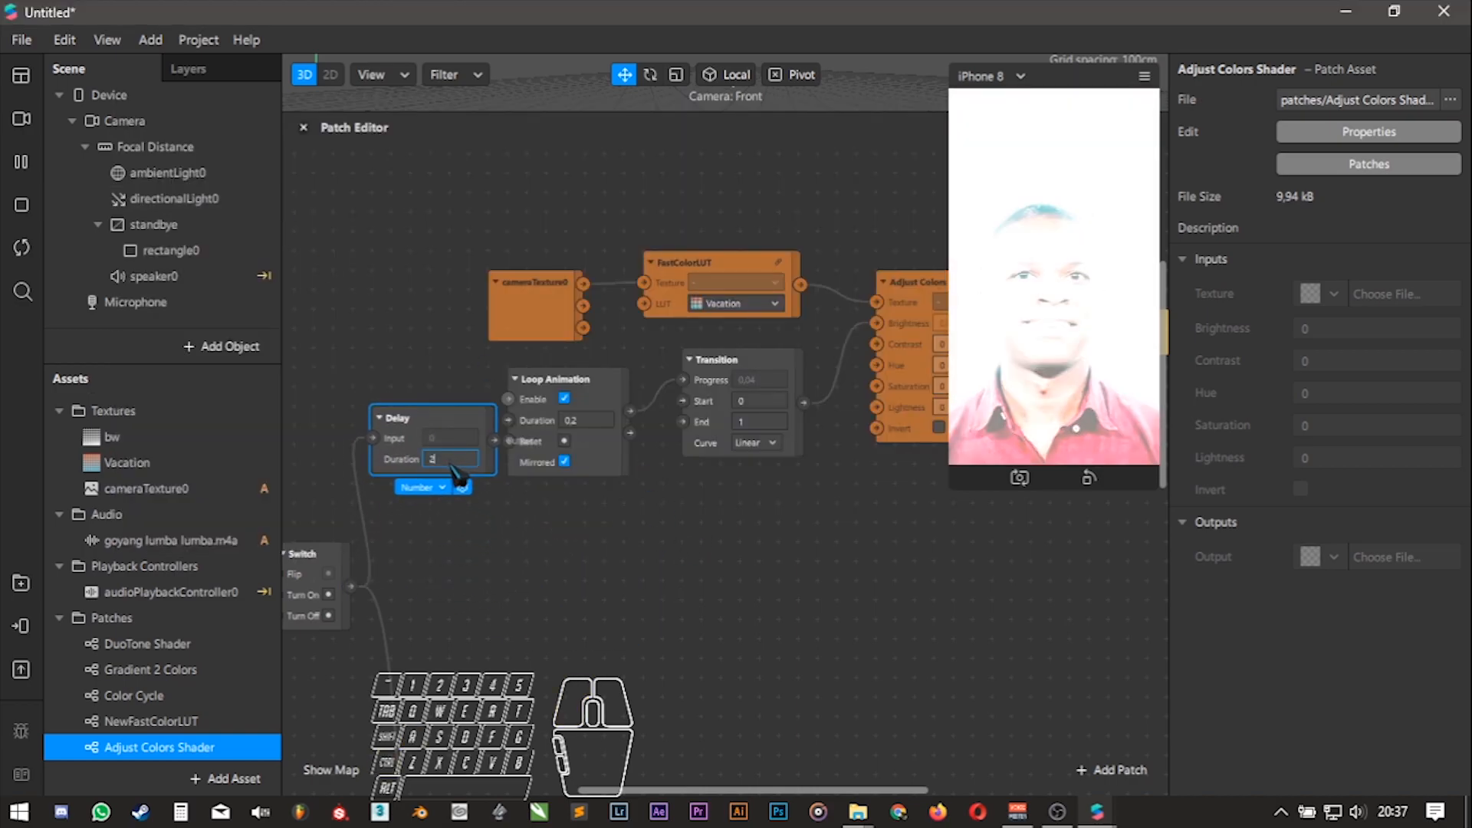
pyautogui.moveTo(481, 422); pyautogui.dragTo(509, 400)
pyautogui.moveTo(410, 427); pyautogui.dragTo(431, 427)
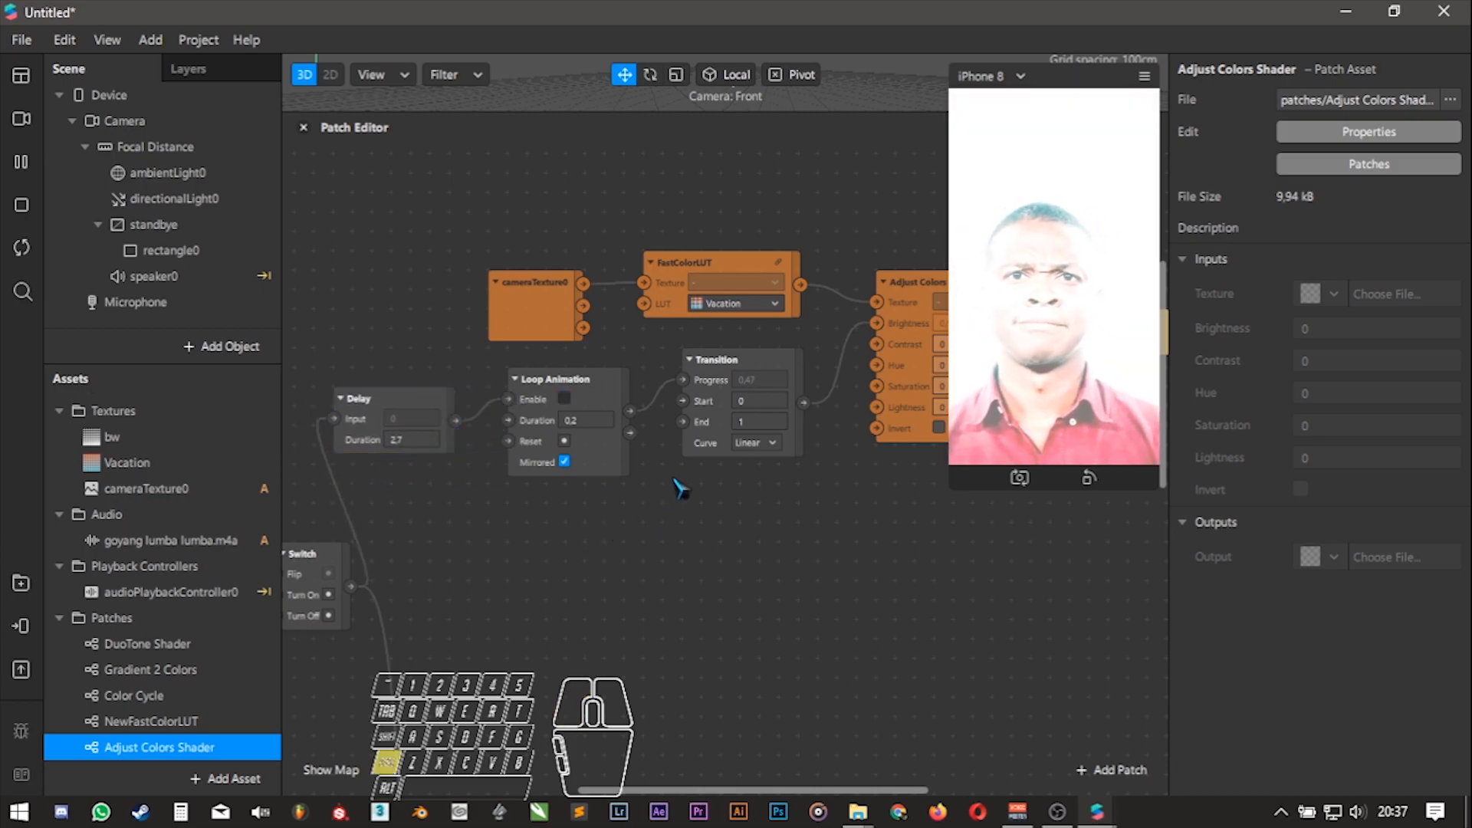
# - Restart the effect preview and space the Delay, Loop Animation and Transition patches evenly in a row
pyautogui.keyDown('ctrl'); pyautogui.scroll(1, 700, 492); pyautogui.keyUp('ctrl')
pyautogui.keyDown('alt'); pyautogui.moveTo(580, 592); pyautogui.dragTo(661, 616); pyautogui.keyUp('alt')
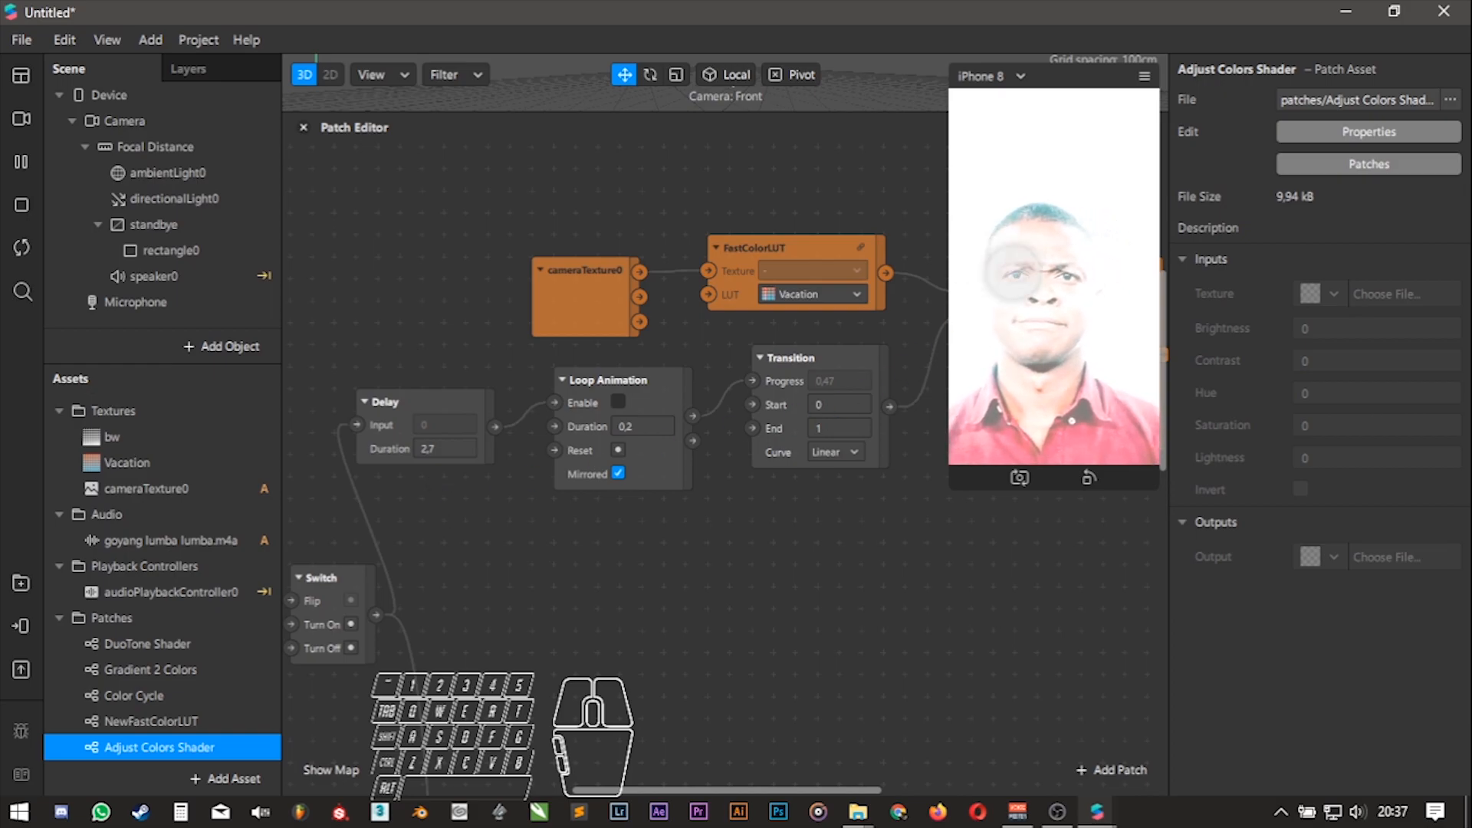
pyautogui.click(34, 256)
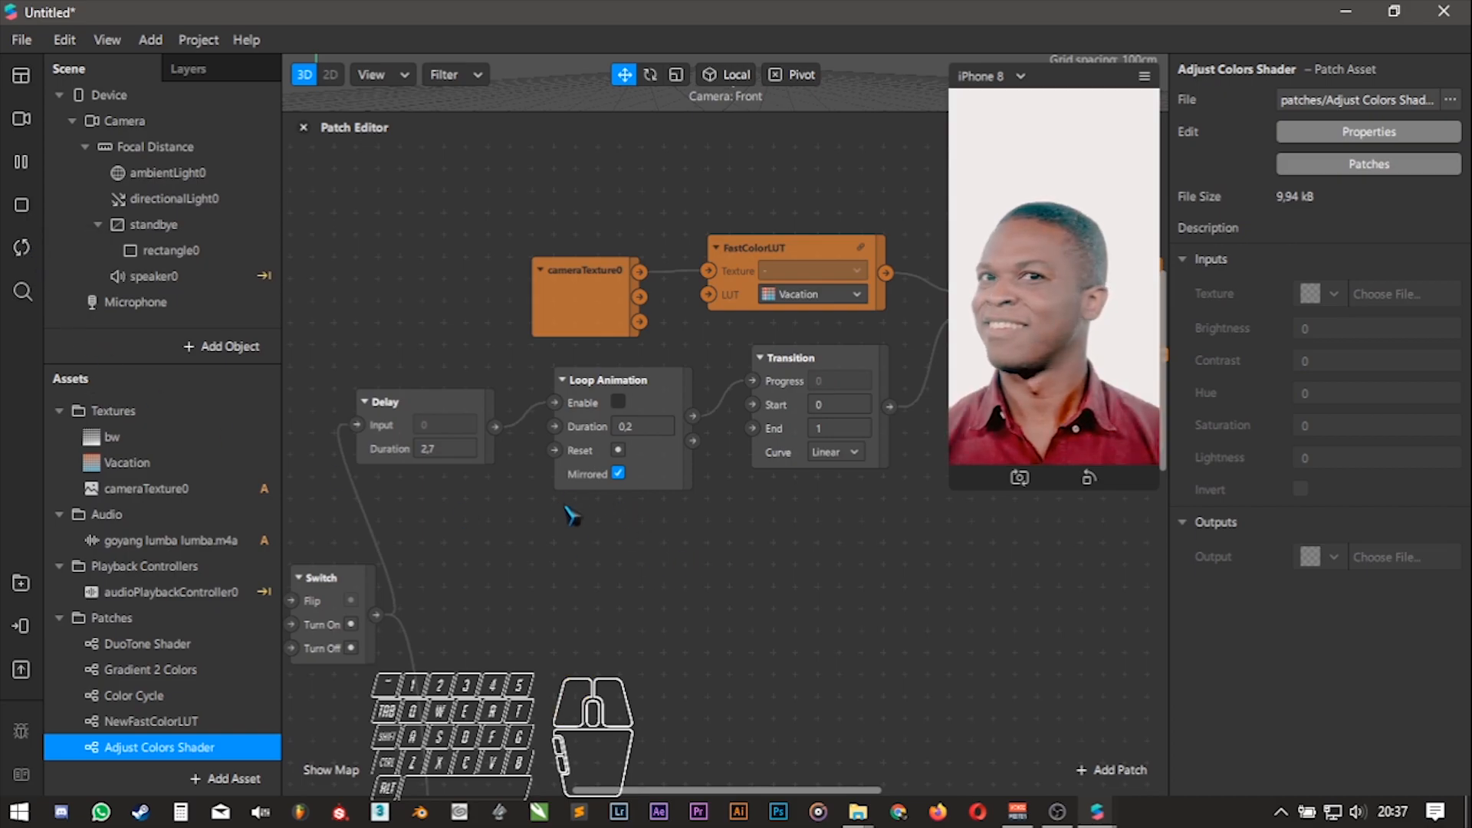
pyautogui.keyDown('alt'); pyautogui.moveTo(509, 556); pyautogui.dragTo(527, 568); pyautogui.keyUp('alt')
pyautogui.moveTo(678, 392); pyautogui.dragTo(704, 392)
pyautogui.keyDown('ctrl'); pyautogui.scroll(-2, 818, 510); pyautogui.keyUp('ctrl')
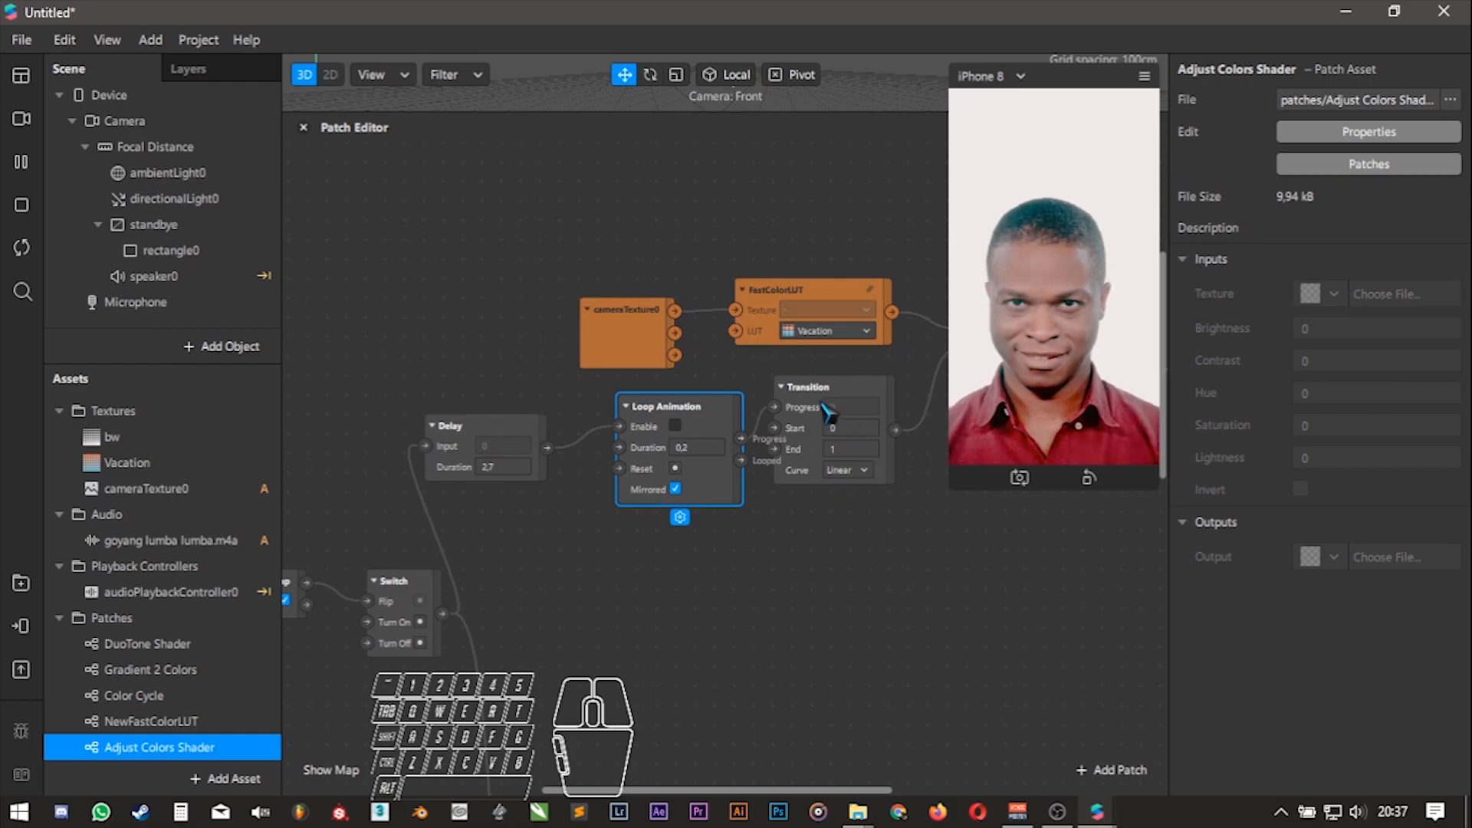
pyautogui.moveTo(838, 400); pyautogui.dragTo(861, 401)
pyautogui.moveTo(509, 425); pyautogui.dragTo(549, 428)
pyautogui.click(585, 552)
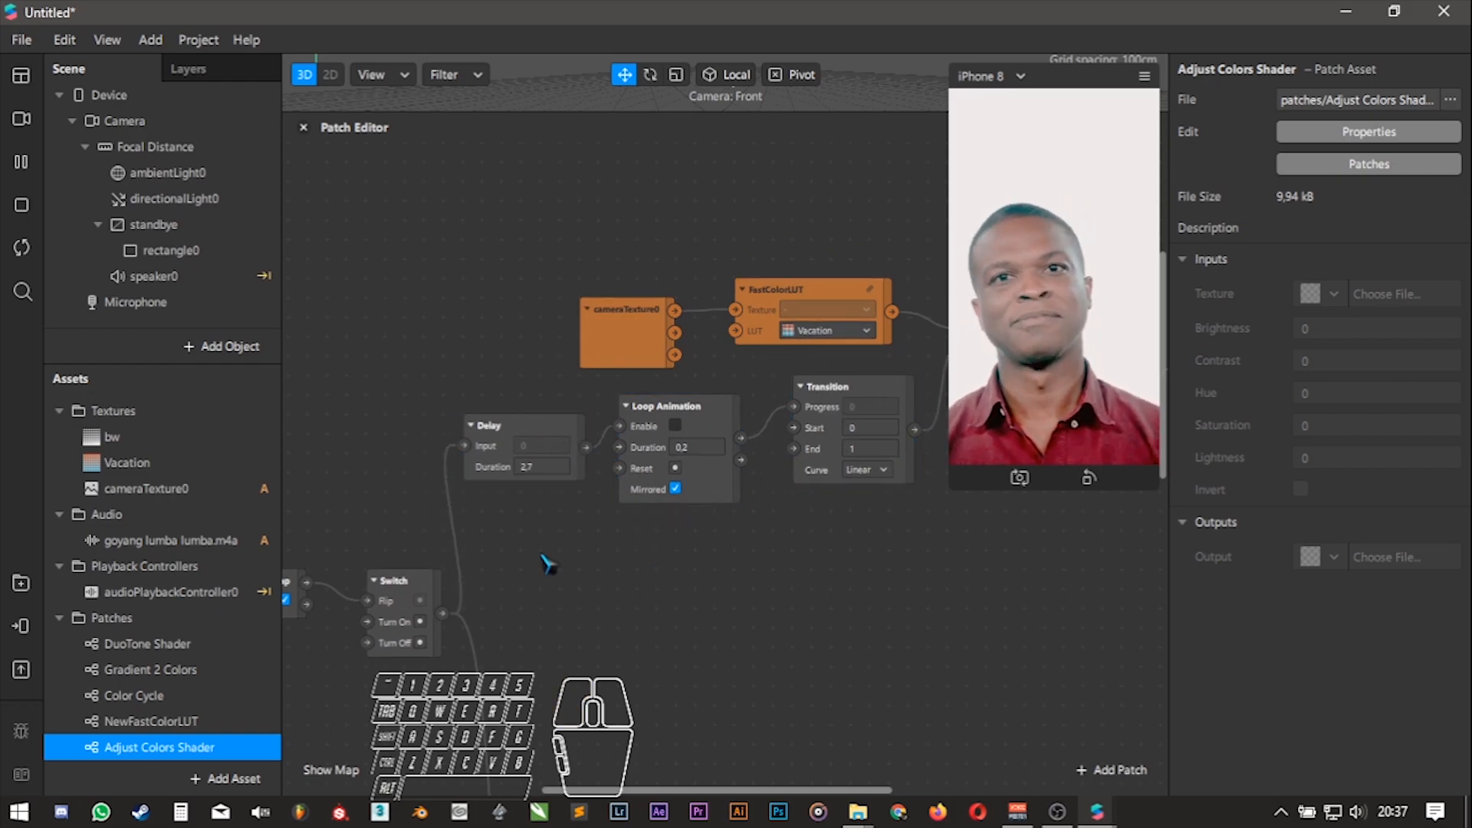
# - Test the delayed brightness flashing by tapping the simulated screen, and restart the effect
pyautogui.keyDown('alt'); pyautogui.moveTo(659, 618); pyautogui.dragTo(510, 592); pyautogui.keyUp('alt')
pyautogui.keyDown('ctrl'); pyautogui.scroll(-2, 596, 602); pyautogui.keyUp('ctrl')
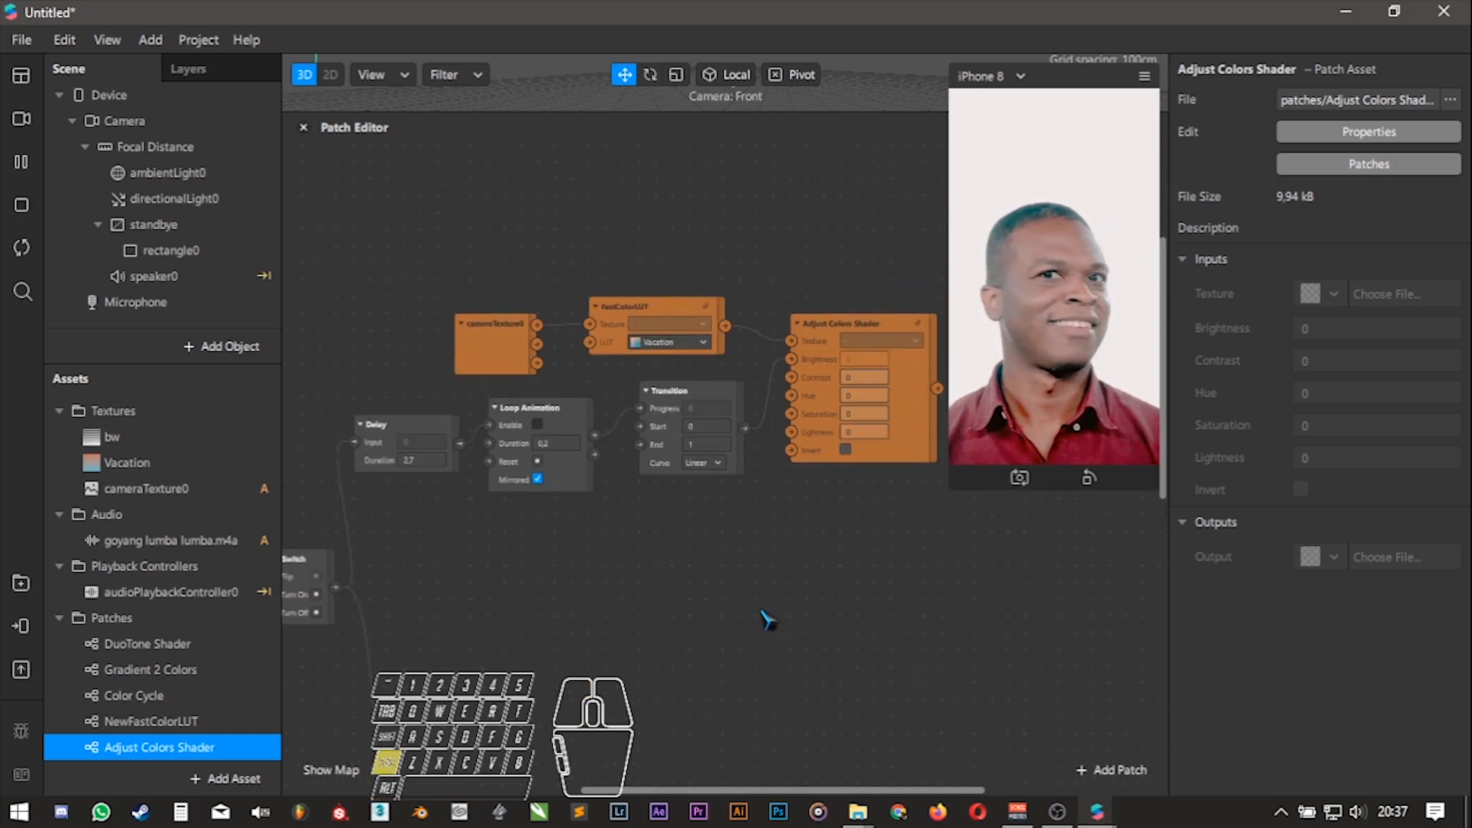
pyautogui.keyDown('alt'); pyautogui.moveTo(648, 632); pyautogui.dragTo(724, 572); pyautogui.keyUp('alt')
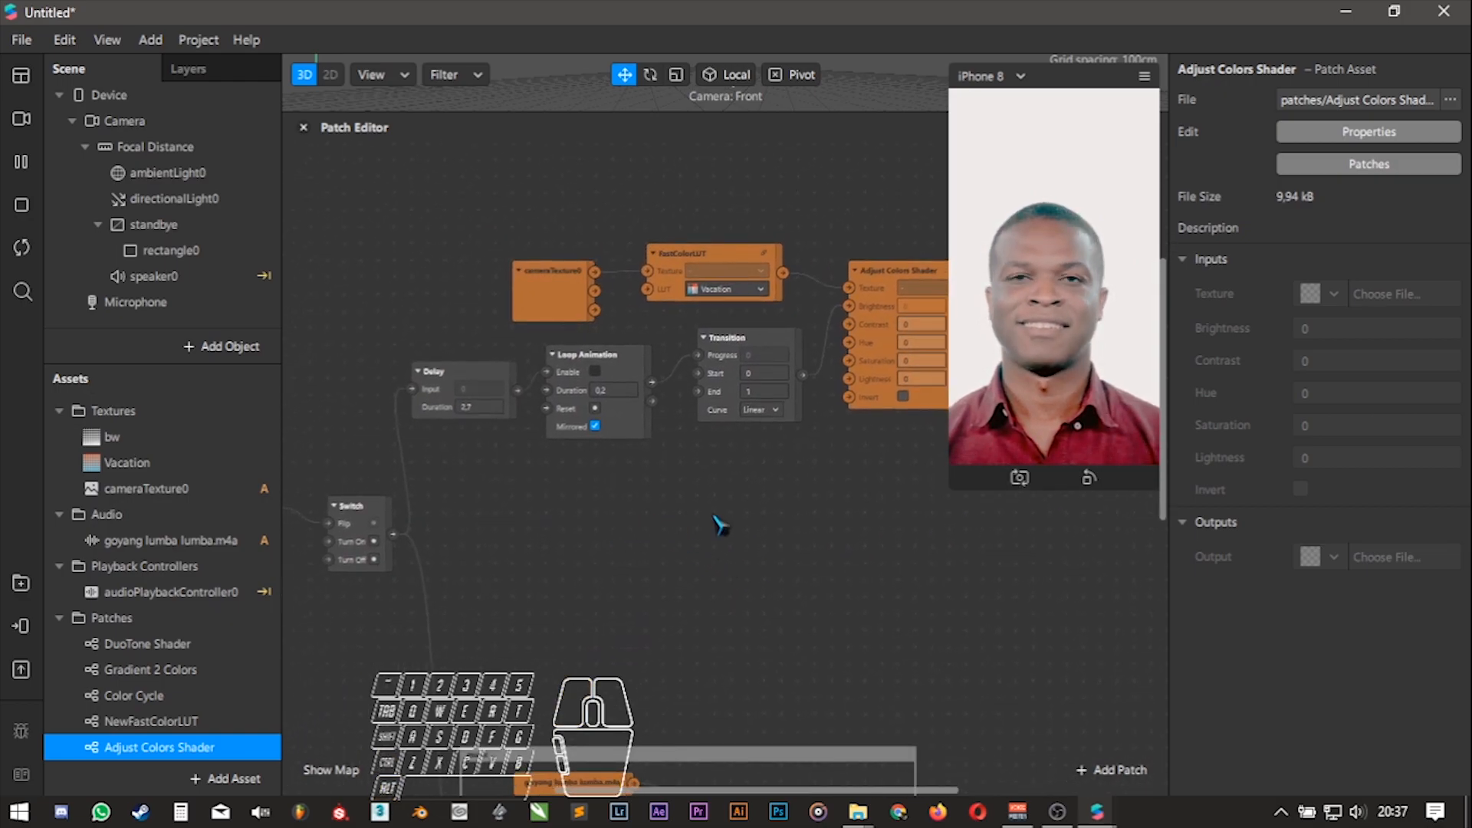
pyautogui.keyDown('ctrl'); pyautogui.click(1121, 403); pyautogui.keyUp('ctrl')
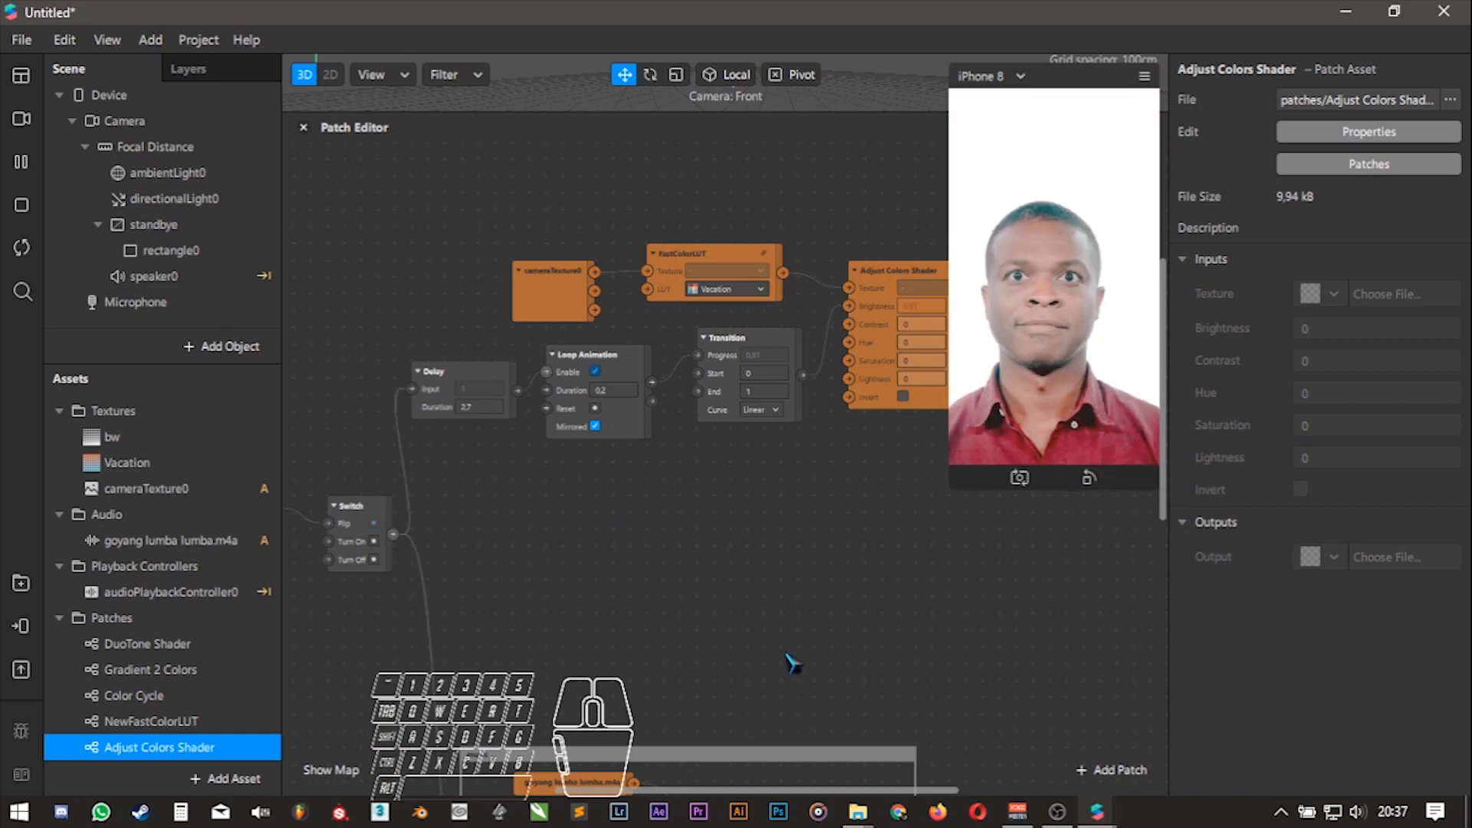
pyautogui.click(23, 247)
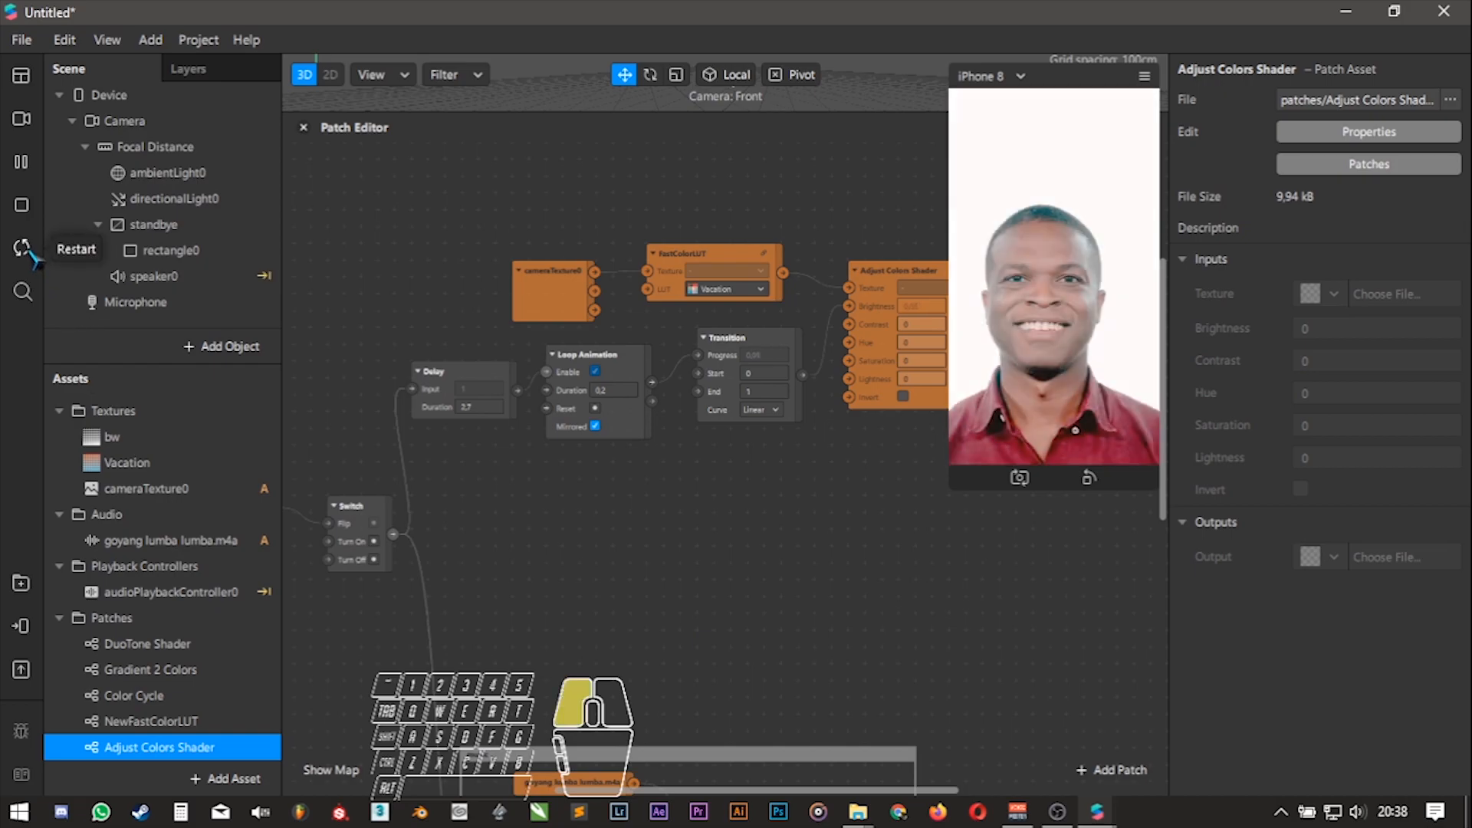
# - Set the Loop Animation's duration to 0,1
pyautogui.keyDown('ctrl'); pyautogui.scroll(2, 745, 625); pyautogui.keyUp('ctrl')
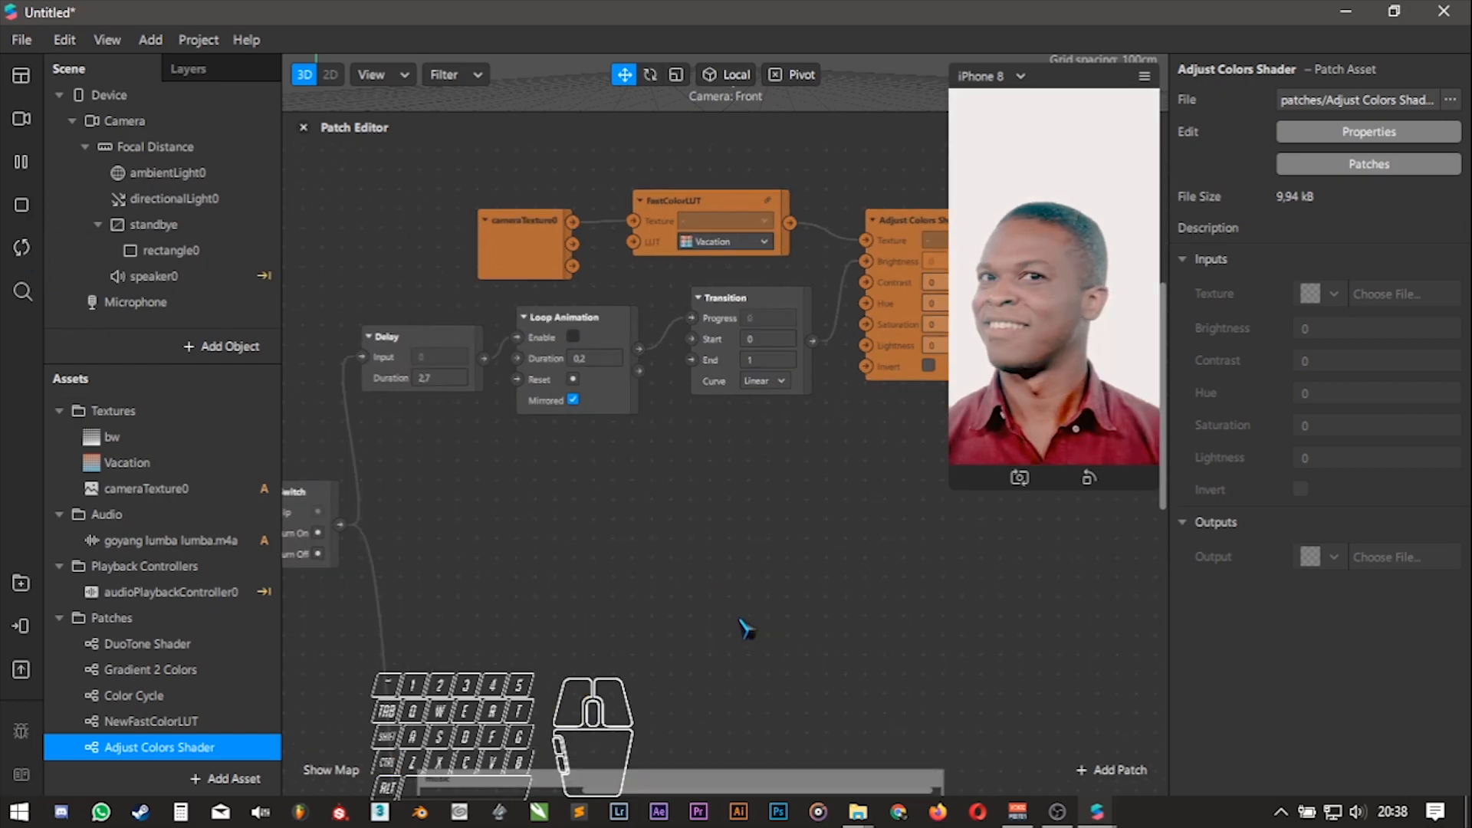
pyautogui.click(595, 358)
pyautogui.hotkey('ctrl', 'a')
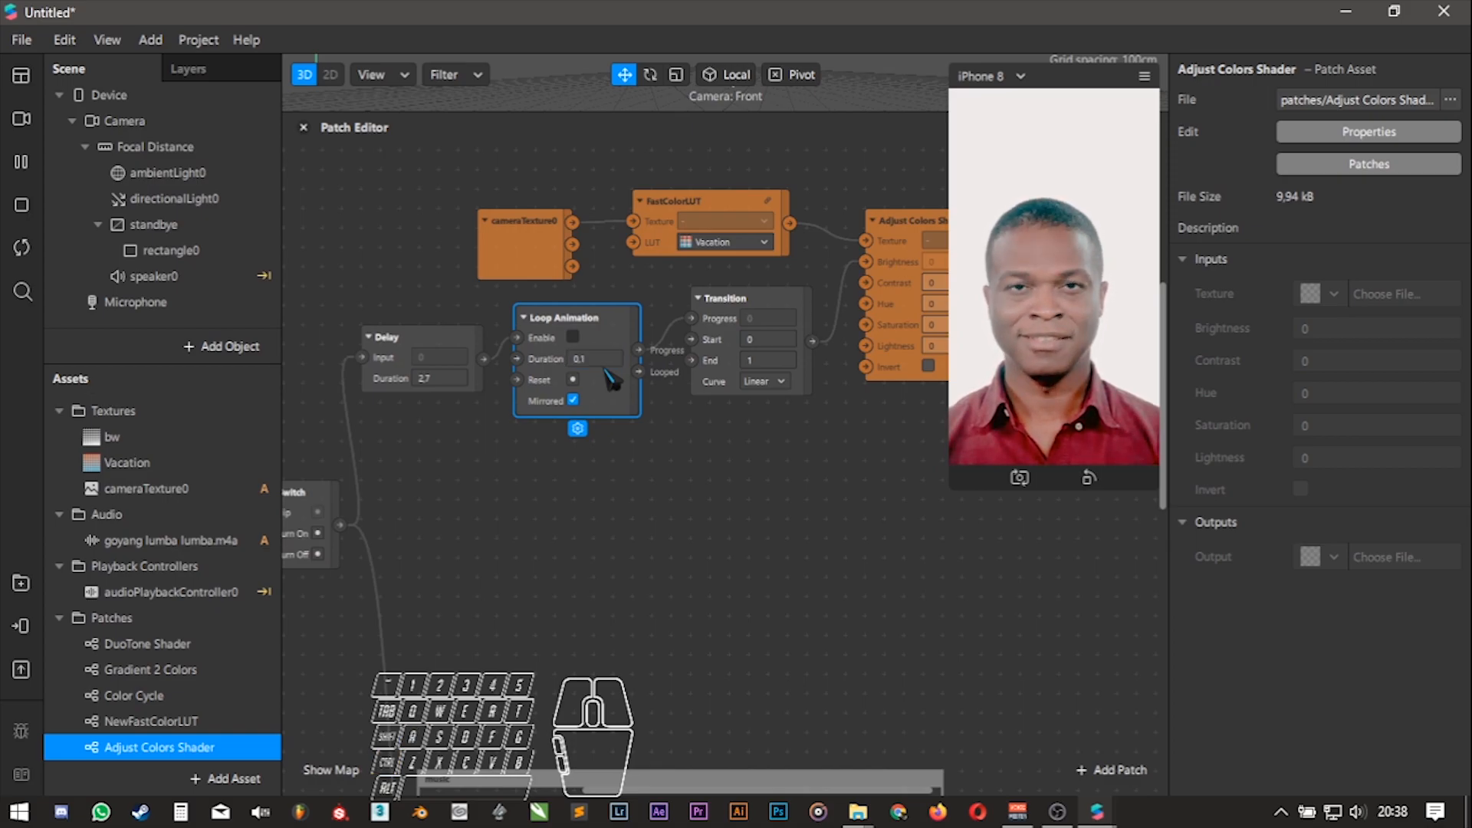
pyautogui.keyDown('ctrl'); pyautogui.scroll(1, 548, 469); pyautogui.keyUp('ctrl')
# - Group the Delay, animation, camera color and material patches in a yellow comment named standbye
pyautogui.keyDown('ctrl'); pyautogui.scroll(-2, 682, 586); pyautogui.keyUp('ctrl')
pyautogui.keyDown('alt'); pyautogui.moveTo(761, 592); pyautogui.dragTo(590, 635); pyautogui.keyUp('alt')
pyautogui.moveTo(307, 256); pyautogui.dragTo(966, 630)
pyautogui.rightClick(801, 422)
pyautogui.click(824, 440)
pyautogui.keyDown('alt'); pyautogui.moveTo(303, 272); pyautogui.dragTo(520, 289); pyautogui.keyUp('alt')
pyautogui.doubleClick(512, 283)
pyautogui.click(505, 254)
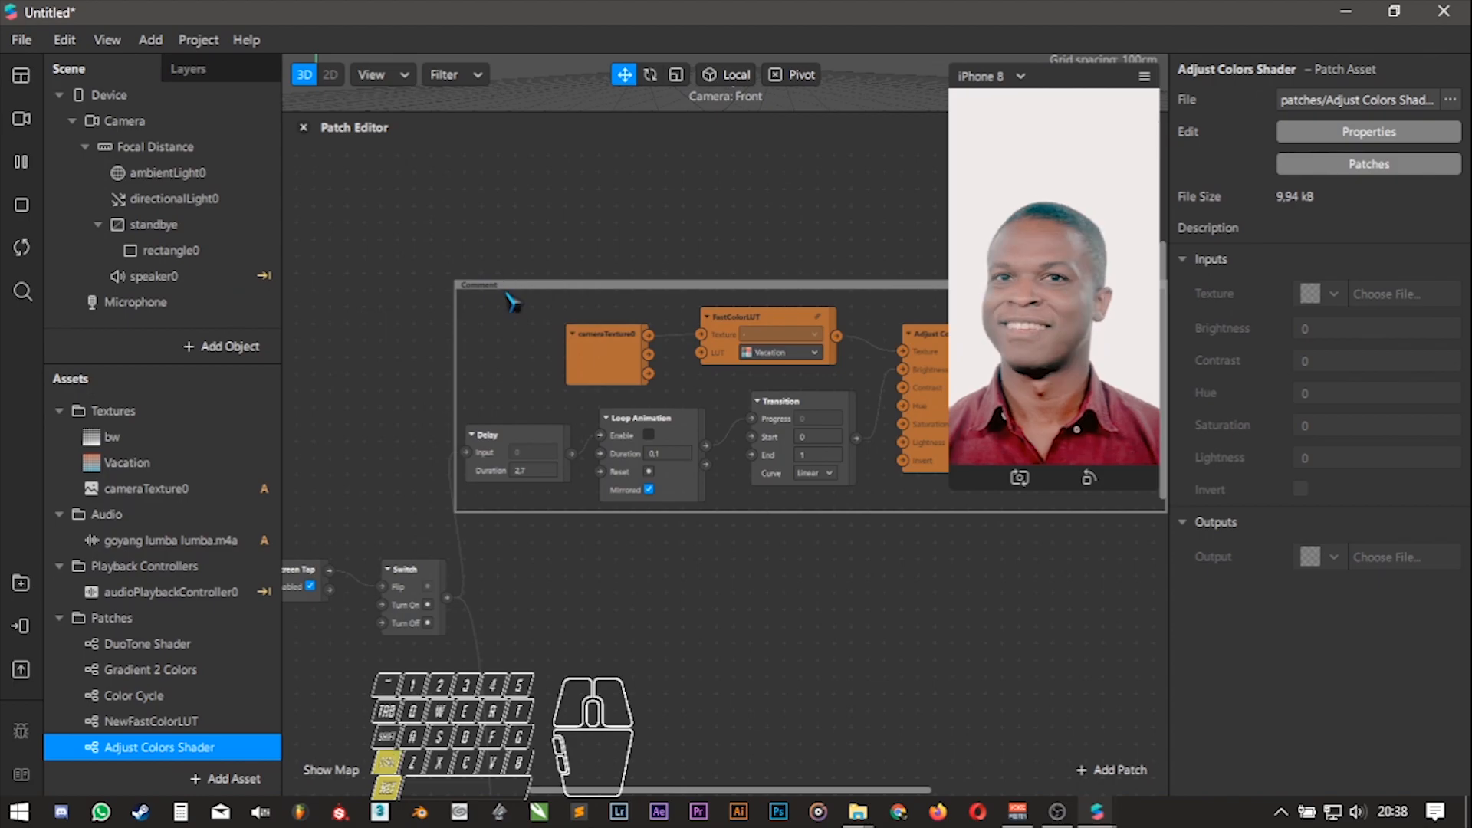
pyautogui.keyDown('alt'); pyautogui.scroll(2, 498, 282); pyautogui.keyUp('alt')
pyautogui.doubleClick(500, 294)
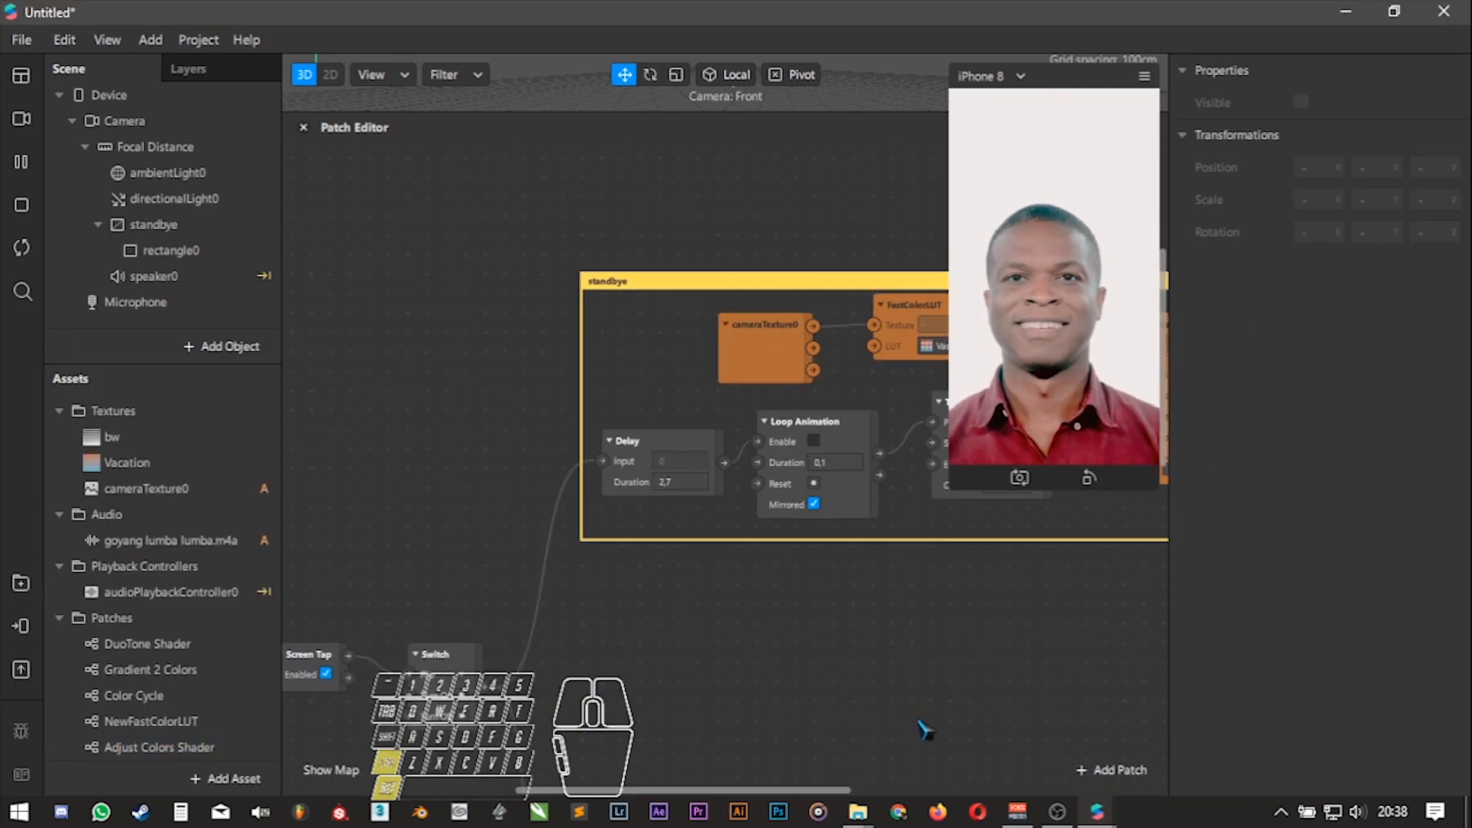
# - Move the music comment group further down to leave free space below the standbye group
pyautogui.keyDown('ctrl'); pyautogui.scroll(-1, 918, 720); pyautogui.keyUp('ctrl')
pyautogui.keyDown('alt'); pyautogui.moveTo(822, 642); pyautogui.dragTo(503, 390); pyautogui.keyUp('alt')
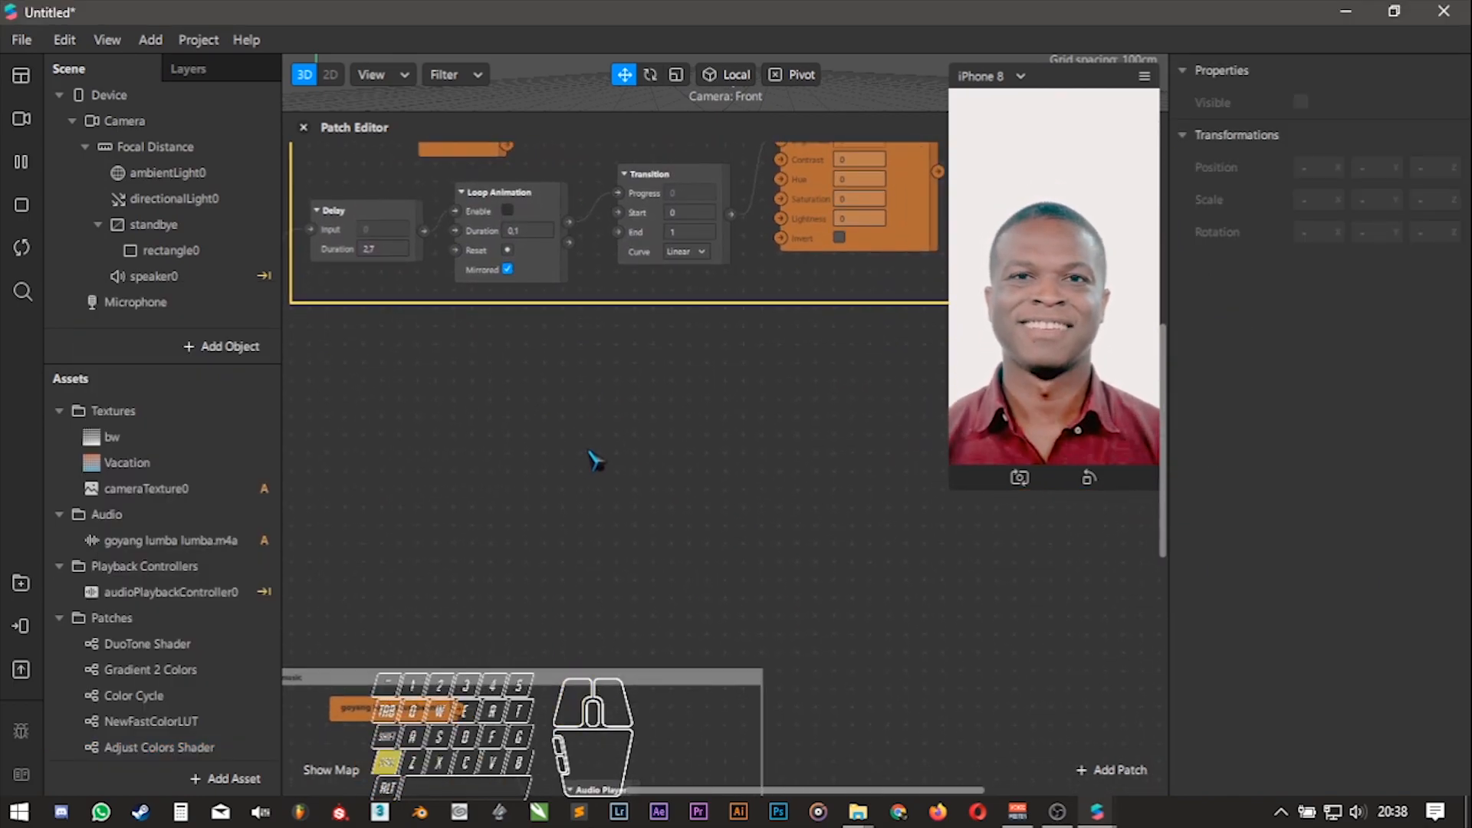
pyautogui.keyDown('ctrl'); pyautogui.scroll(-2, 591, 453); pyautogui.keyUp('ctrl')
pyautogui.keyDown('alt'); pyautogui.moveTo(619, 583); pyautogui.dragTo(624, 544); pyautogui.keyUp('alt')
pyautogui.moveTo(520, 610); pyautogui.dragTo(549, 669)
pyautogui.keyDown('alt'); pyautogui.moveTo(685, 403); pyautogui.dragTo(624, 577); pyautogui.keyUp('alt')
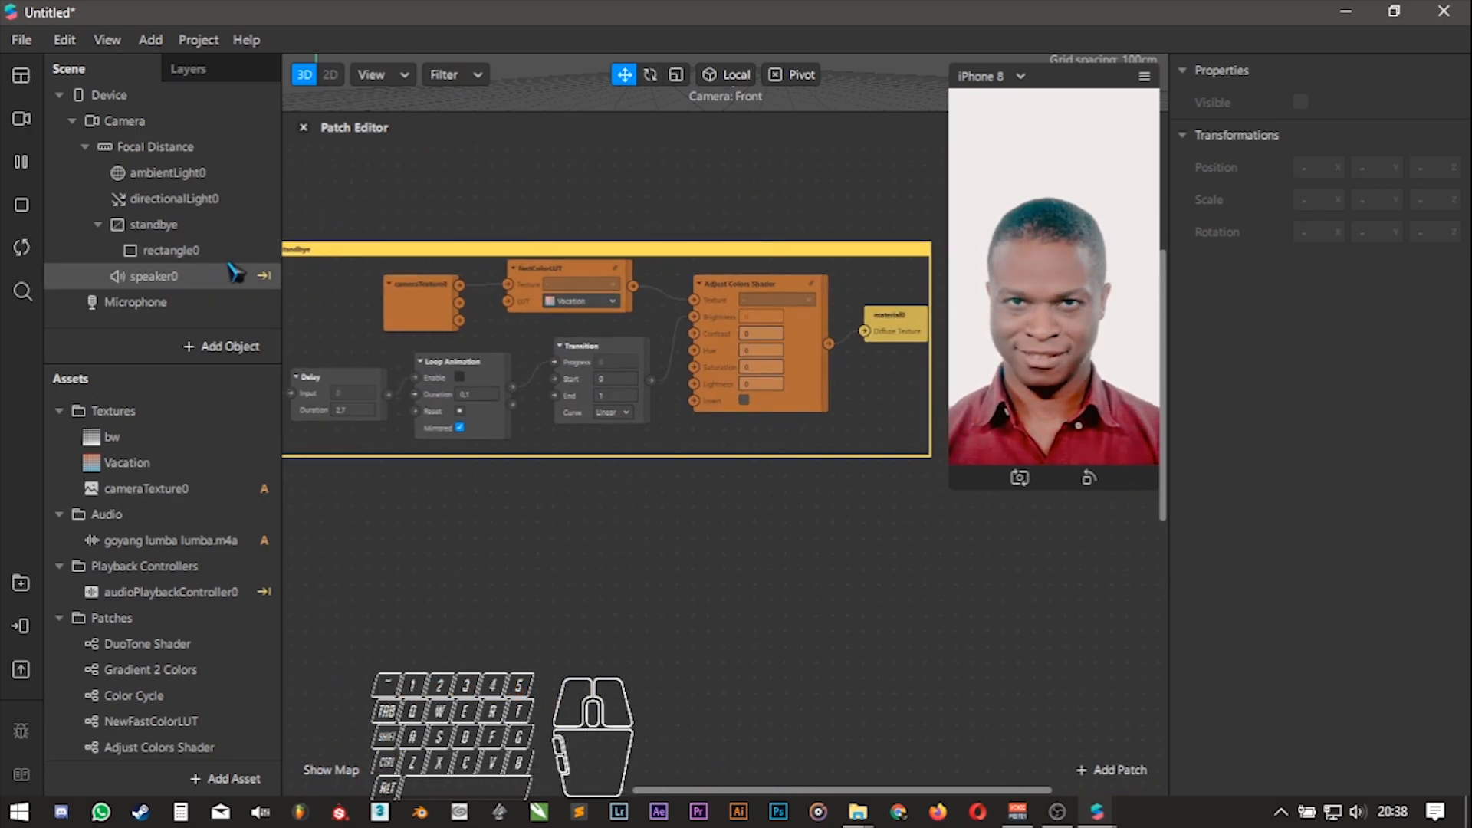
# - Add a new canvas to the scene, place it directly below the standbye canvas and rename it t1
pyautogui.click(98, 224)
pyautogui.click(230, 347)
pyautogui.write('ca')
pyautogui.doubleClick(77, 424)
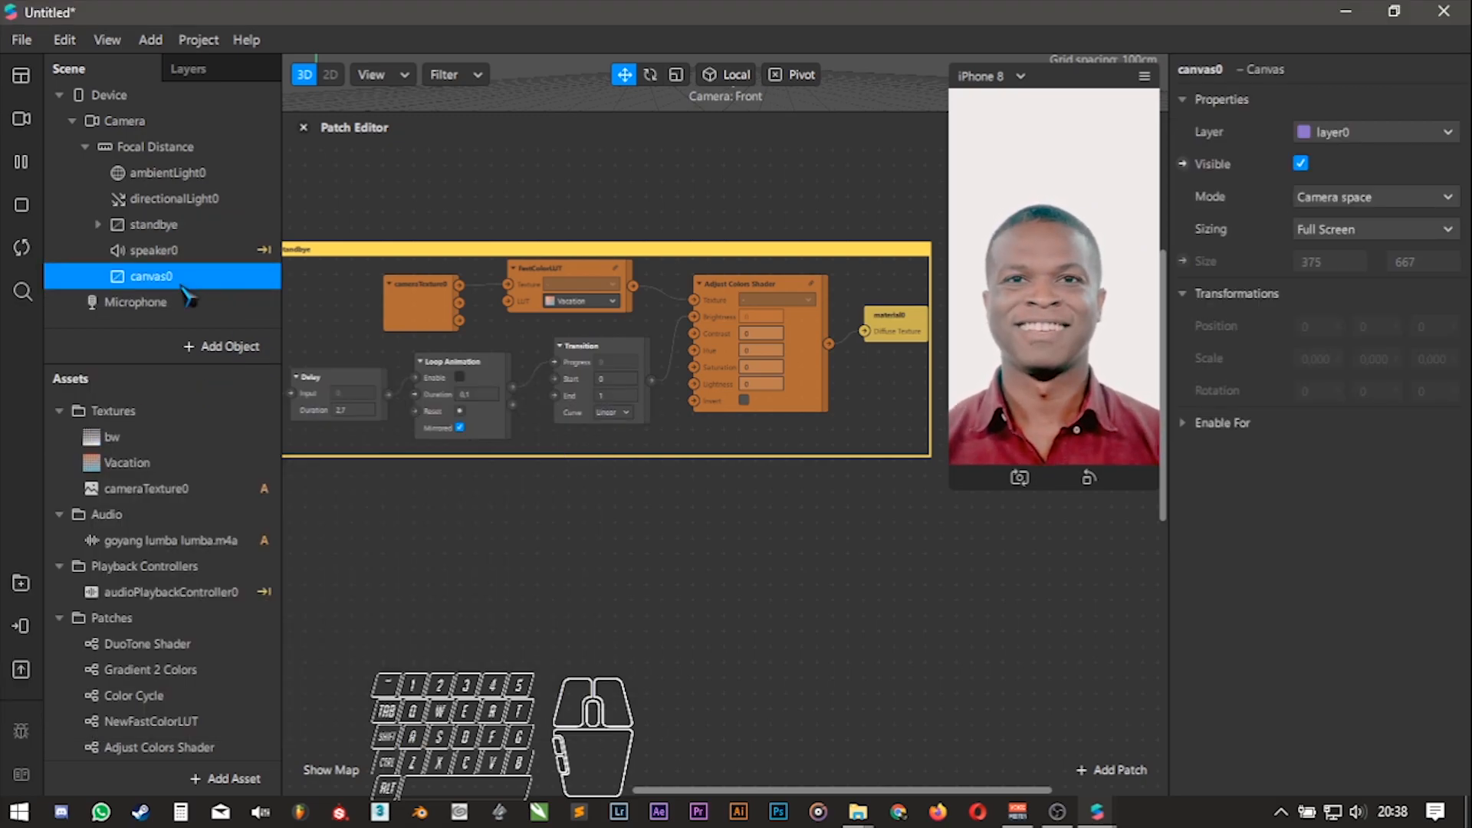
pyautogui.moveTo(181, 285); pyautogui.dragTo(177, 246)
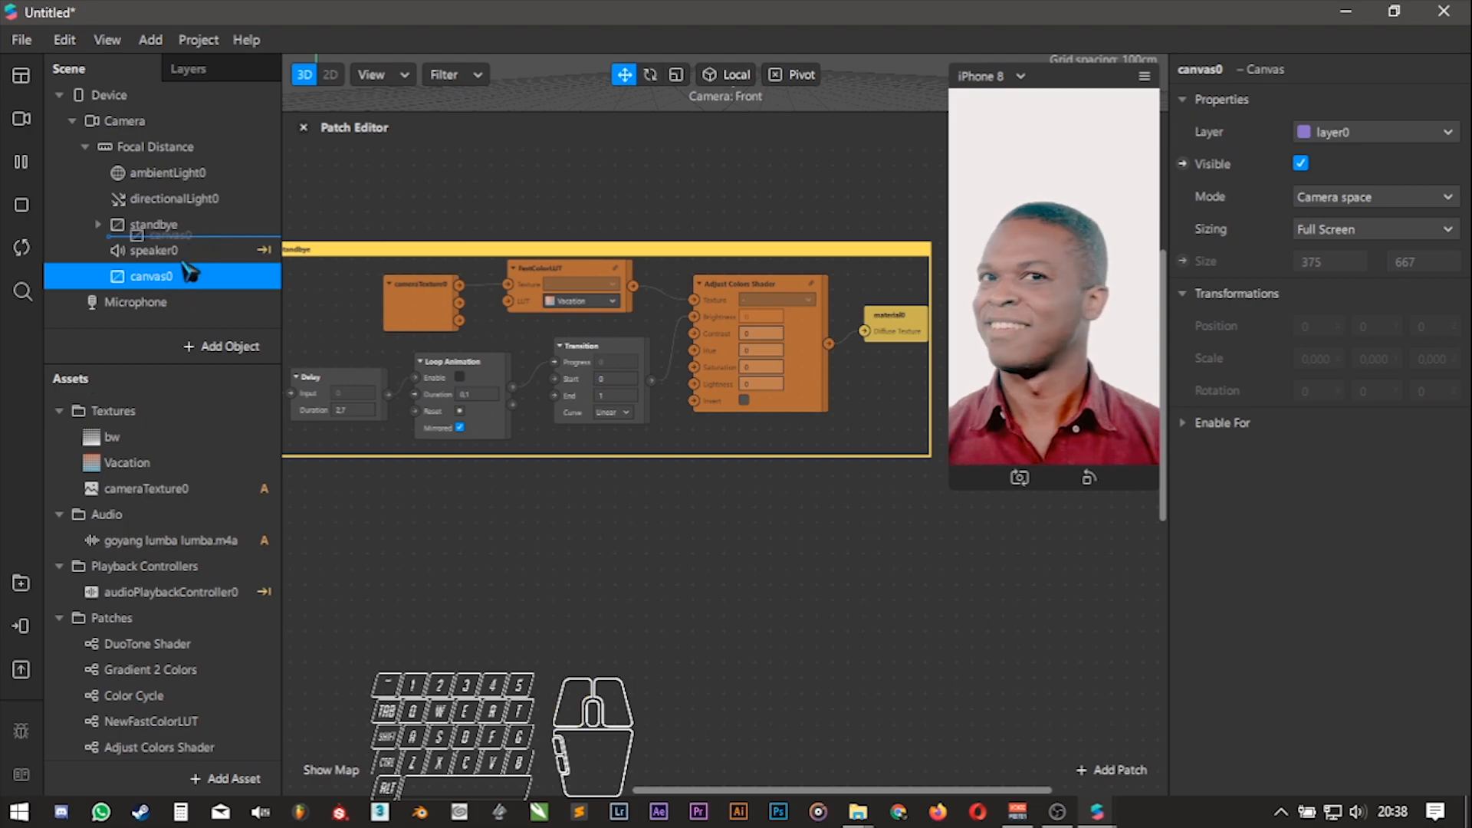
pyautogui.doubleClick(188, 250)
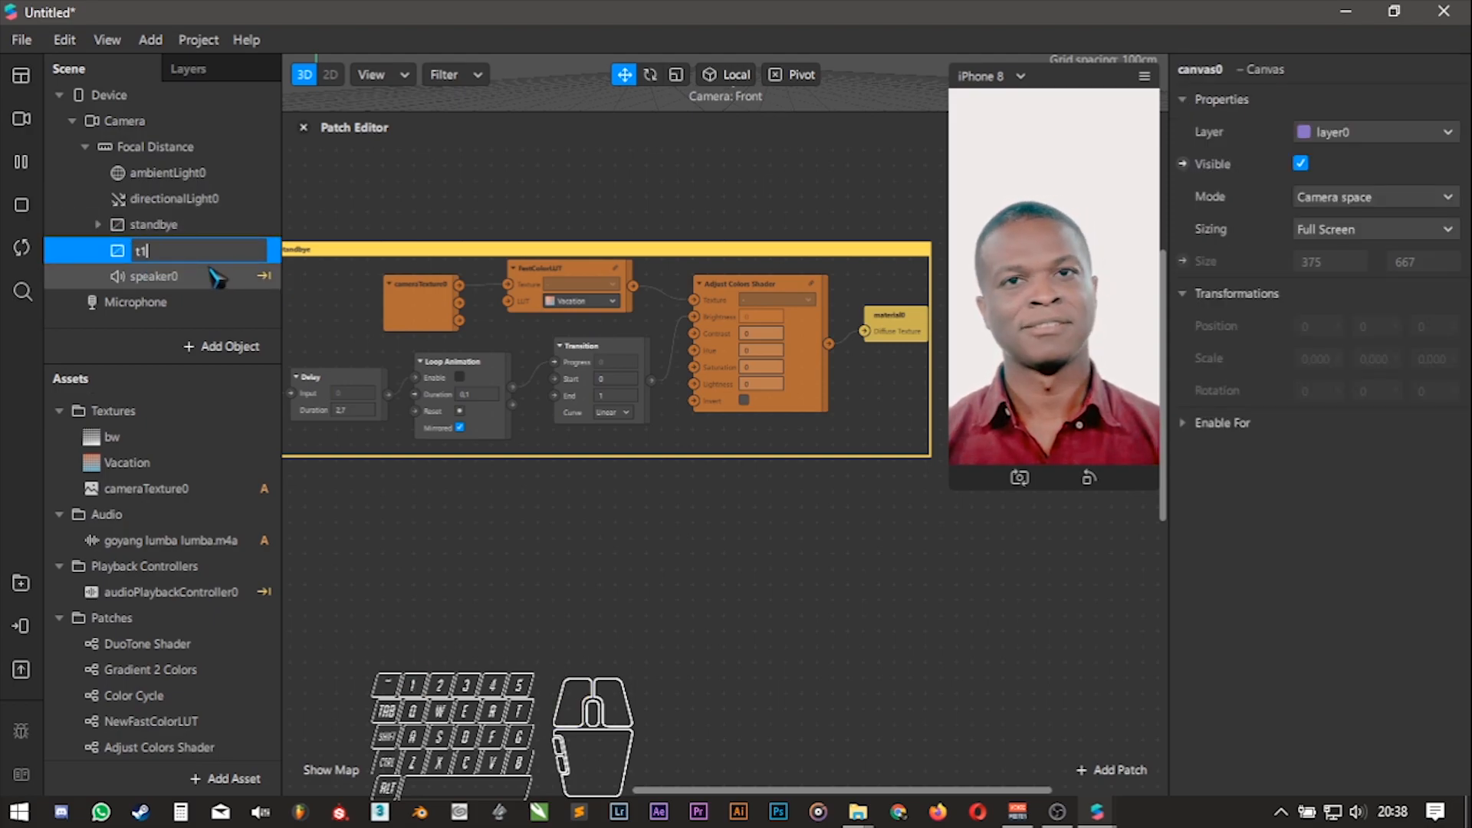
pyautogui.press('Return')
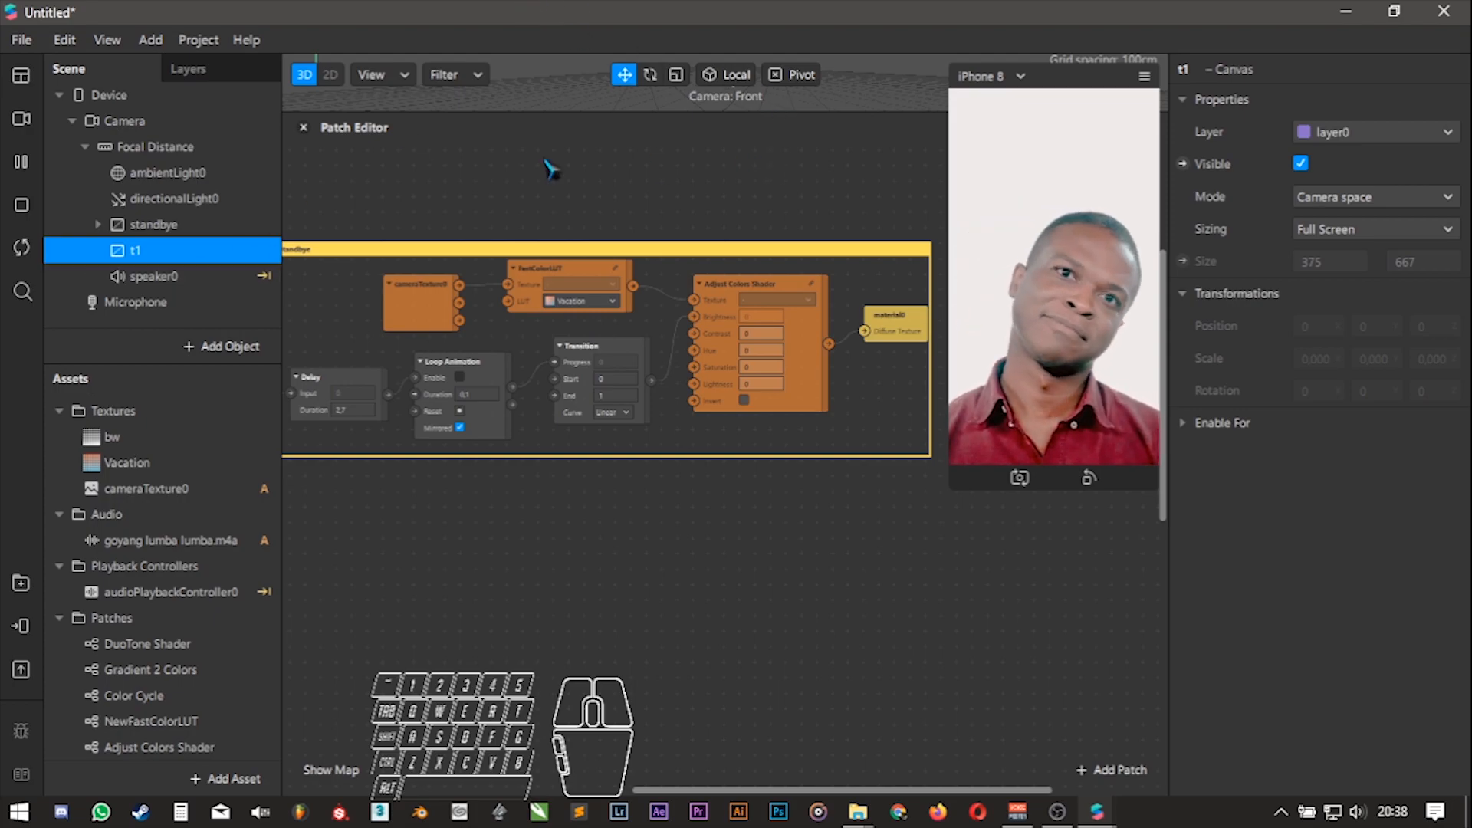
# - Add a rectangle inside the t1 canvas and duplicate it for a set of four
pyautogui.rightClick(186, 260)
pyautogui.moveTo(311, 280)
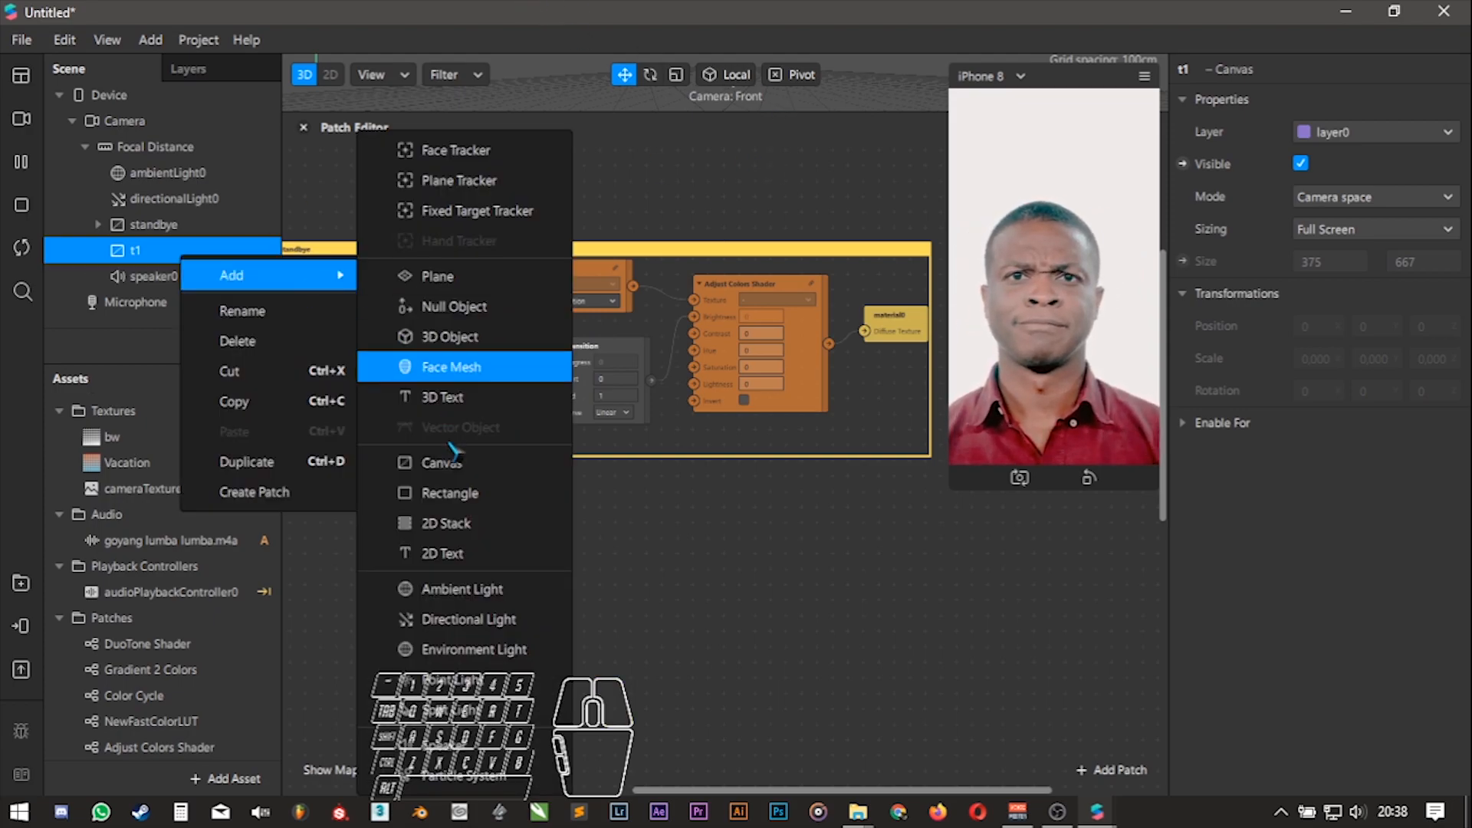
pyautogui.click(491, 504)
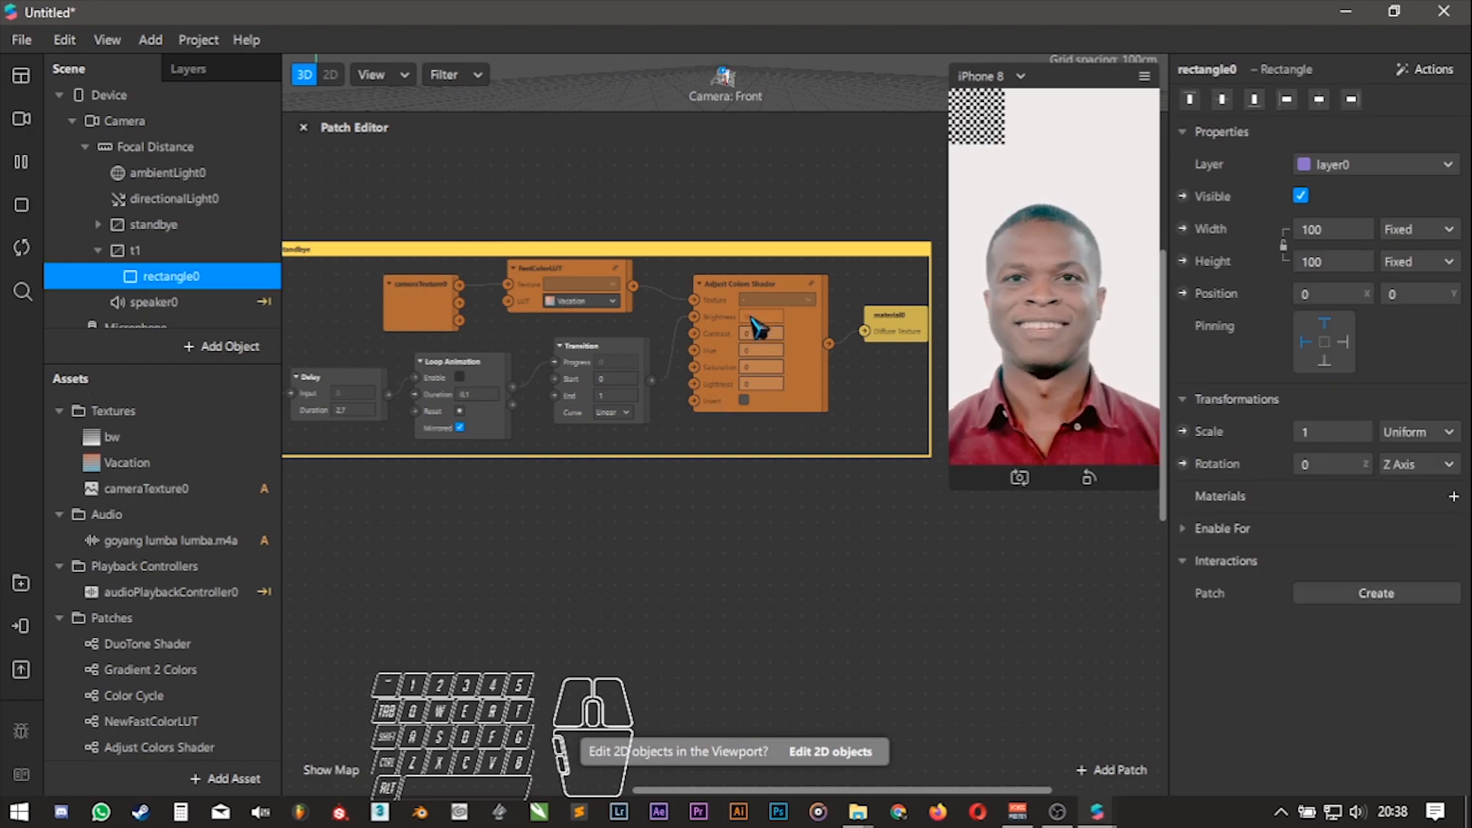
pyautogui.rightClick(175, 284)
pyautogui.click(240, 489)
# - Give the four t1 rectangles a relative width and height of 50%, place one in each screen quarter, and enlarge the preview
pyautogui.keyDown('shift'); pyautogui.click(171, 267); pyautogui.keyUp('shift')
pyautogui.click(1330, 262)
pyautogui.write('50')
pyautogui.click(171, 268)
pyautogui.click(171, 242)
pyautogui.click(1329, 300)
pyautogui.click(171, 267)
pyautogui.click(991, 76)
pyautogui.click(171, 216)
pyautogui.click(1330, 230)
pyautogui.write('100')
pyautogui.click(171, 243)
pyautogui.click(215, 270)
pyautogui.moveTo(782, 785); pyautogui.dragTo(682, 400)
pyautogui.click(729, 76)
pyautogui.click(887, 658)
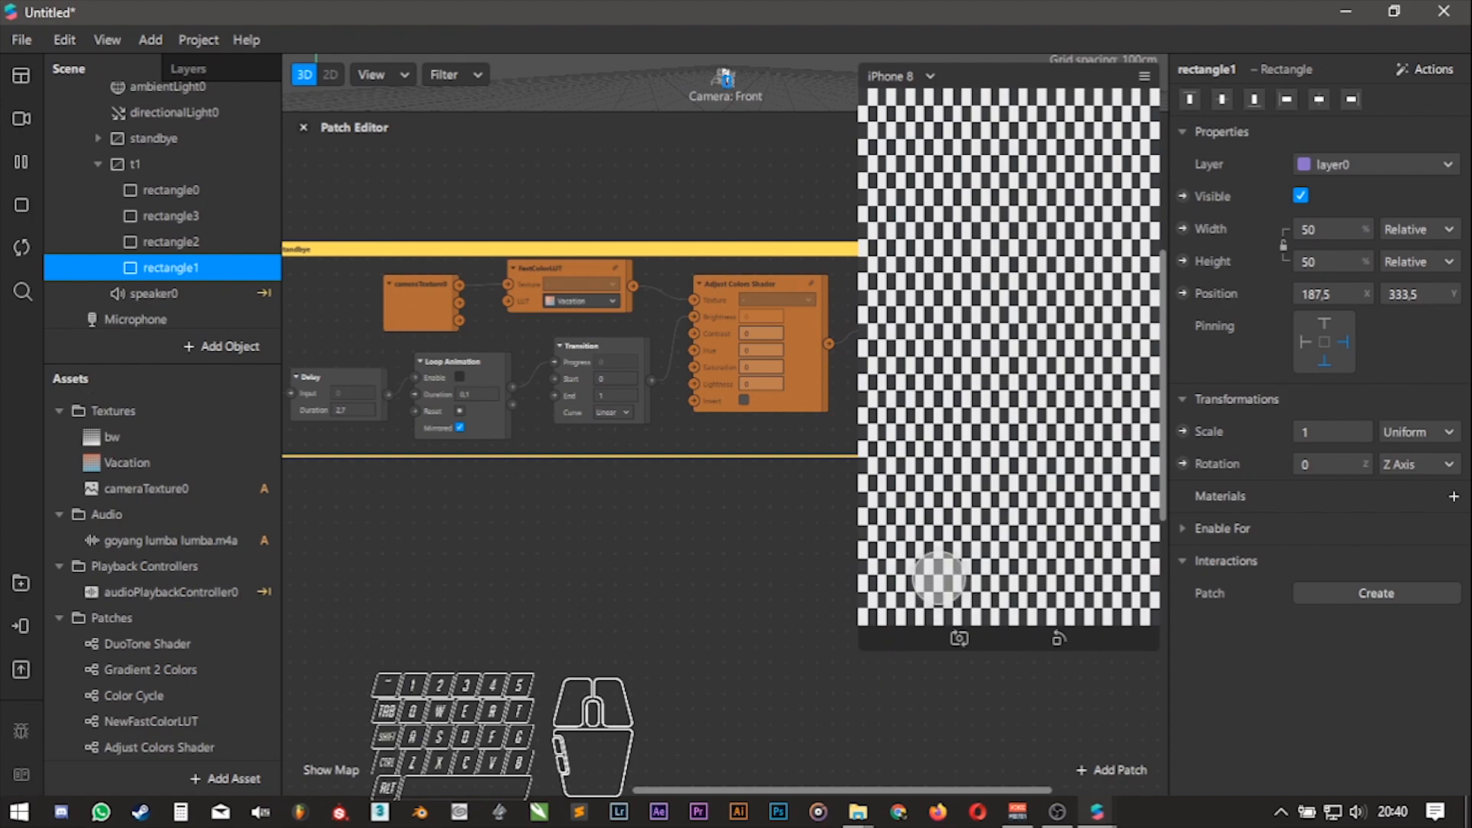
# - Create a new material for rectangle0 in the t1 canvas
pyautogui.click(188, 190)
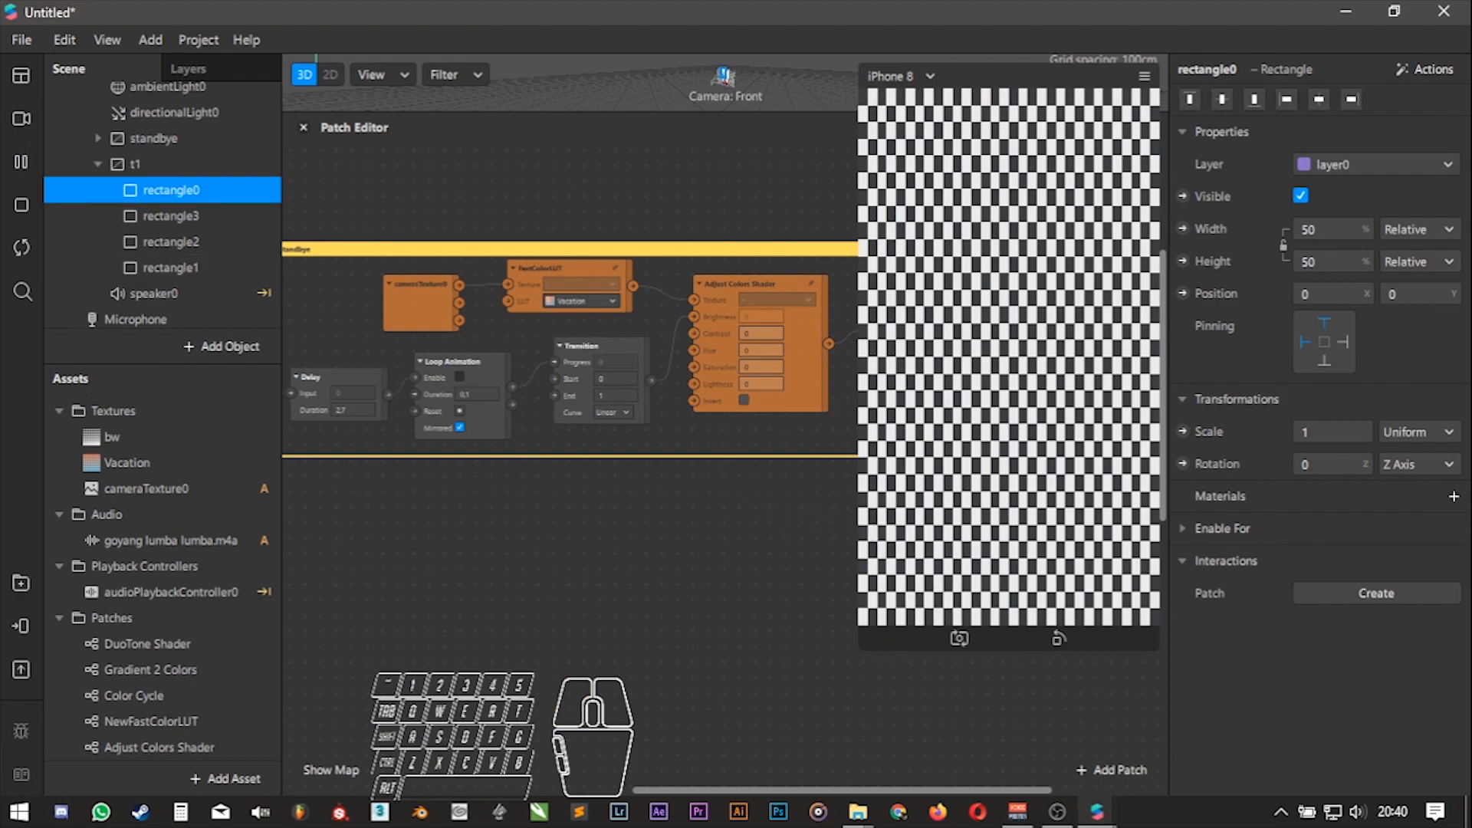
pyautogui.click(1454, 496)
pyautogui.click(1374, 567)
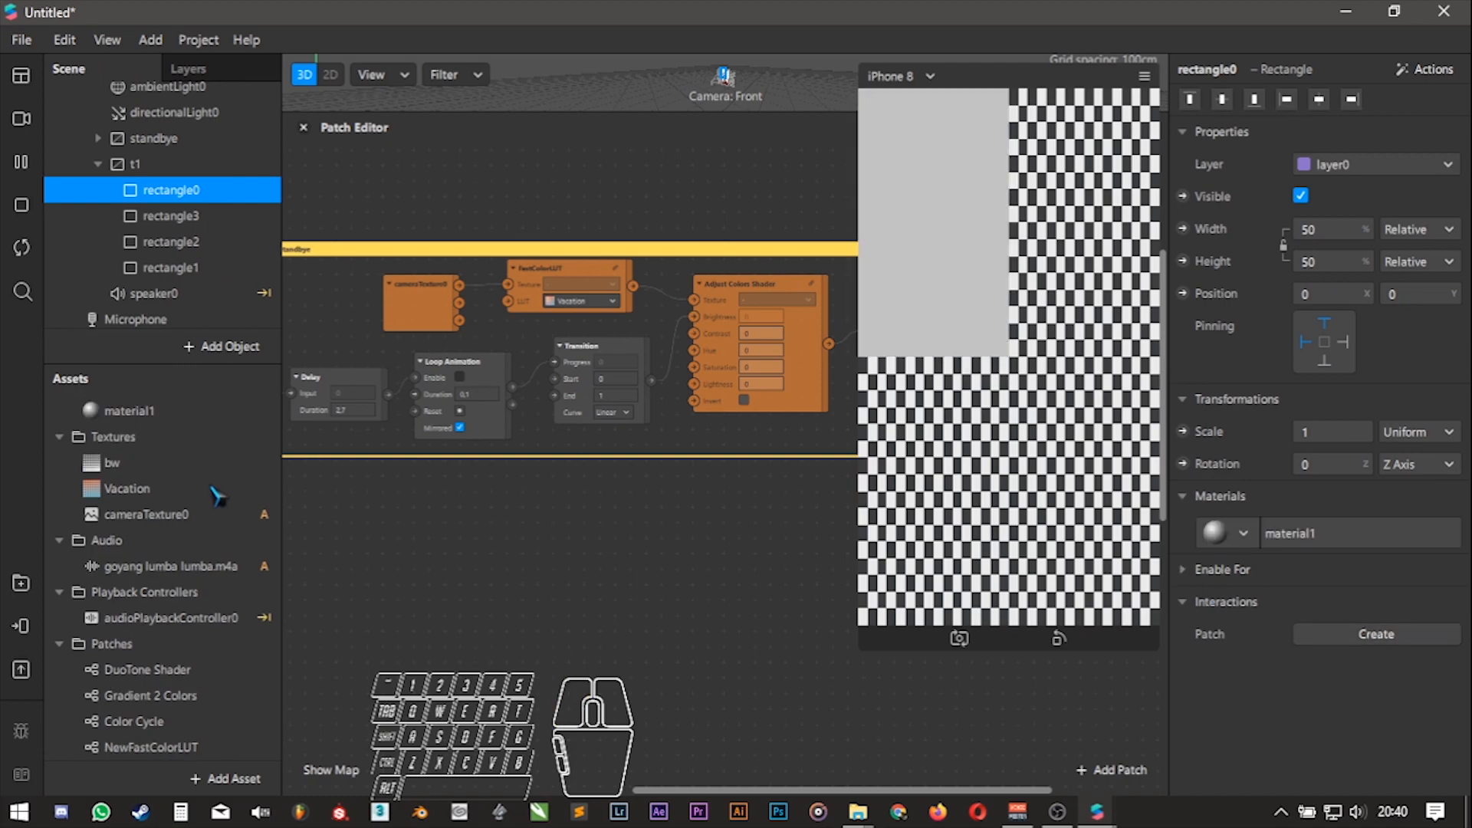
# - Rename the standbye rectangle's original material as standbye
pyautogui.doubleClick(155, 430)
pyautogui.write('standbye')
pyautogui.press('Return')
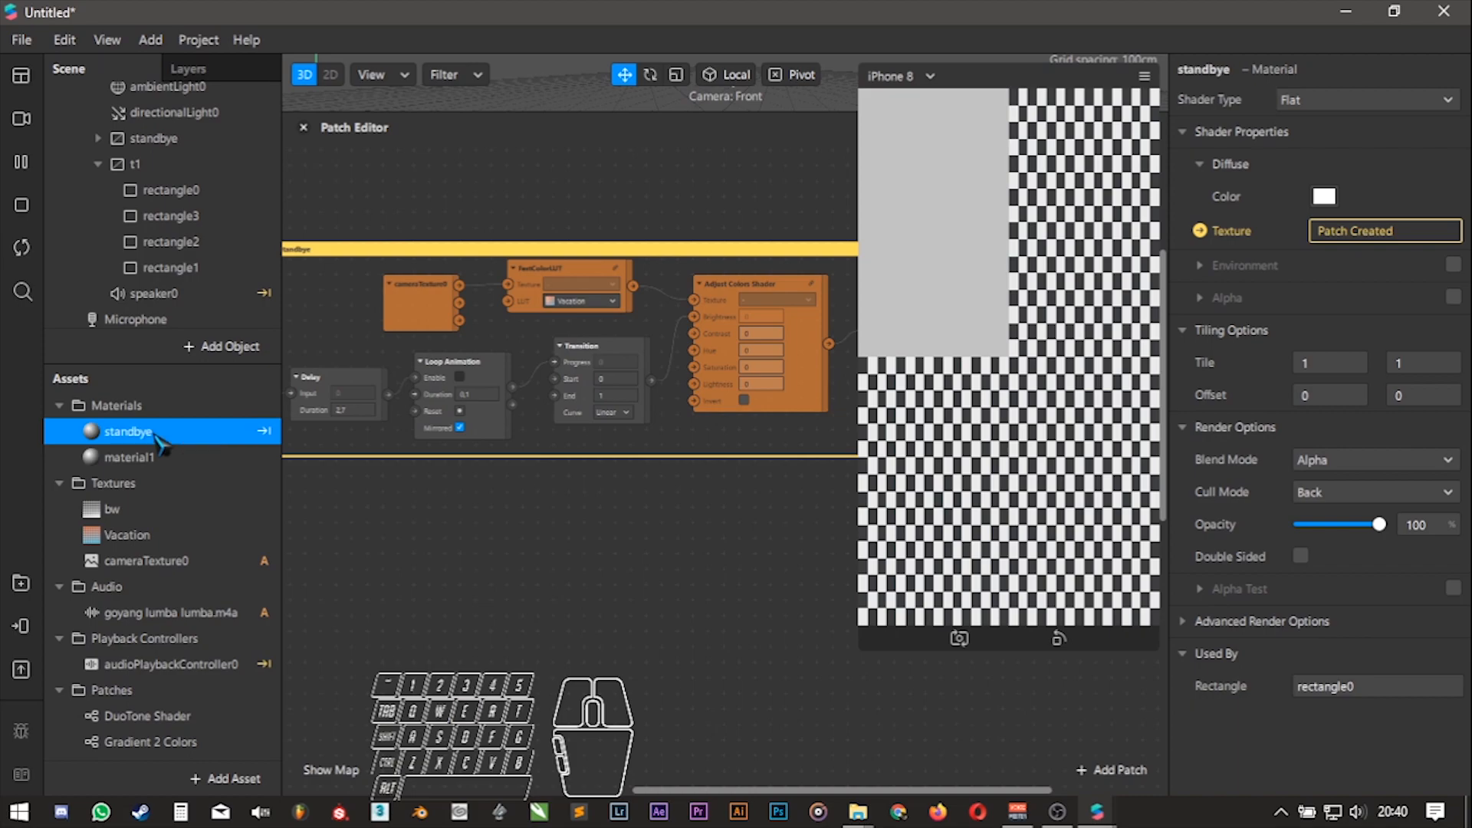
# - Rename the rectangle0 material in the t1 canvas as t1 and set its shader type to Flat
pyautogui.doubleClick(155, 456)
pyautogui.write('t1')
pyautogui.press('Return')
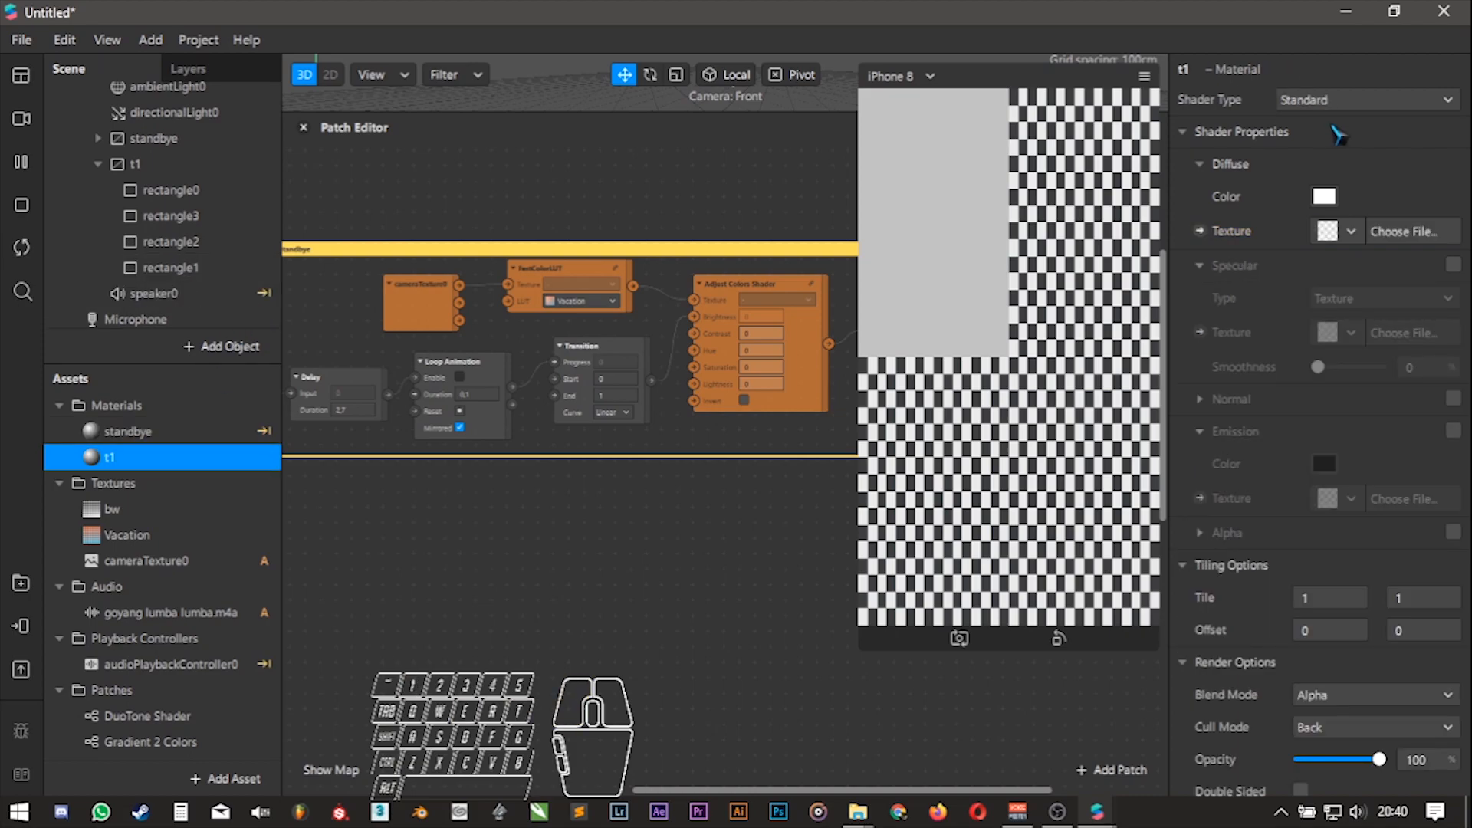
pyautogui.click(1381, 106)
pyautogui.click(1368, 105)
# - Assign the t1 material to rectangle1, rectangle2 and rectangle3 in the t1 canvas
pyautogui.click(190, 193)
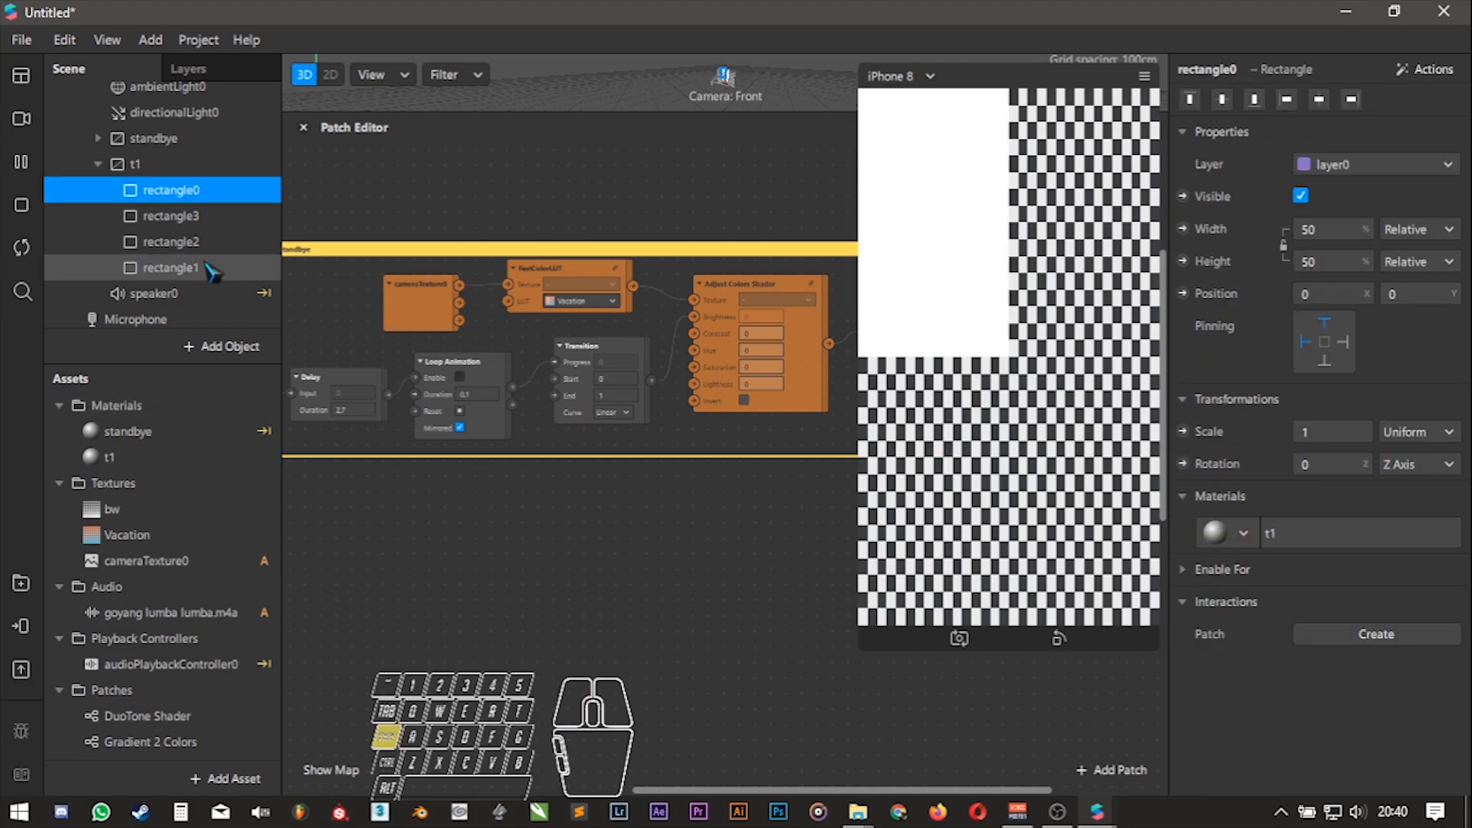
pyautogui.keyDown('shift'); pyautogui.click(214, 275); pyautogui.keyUp('shift')
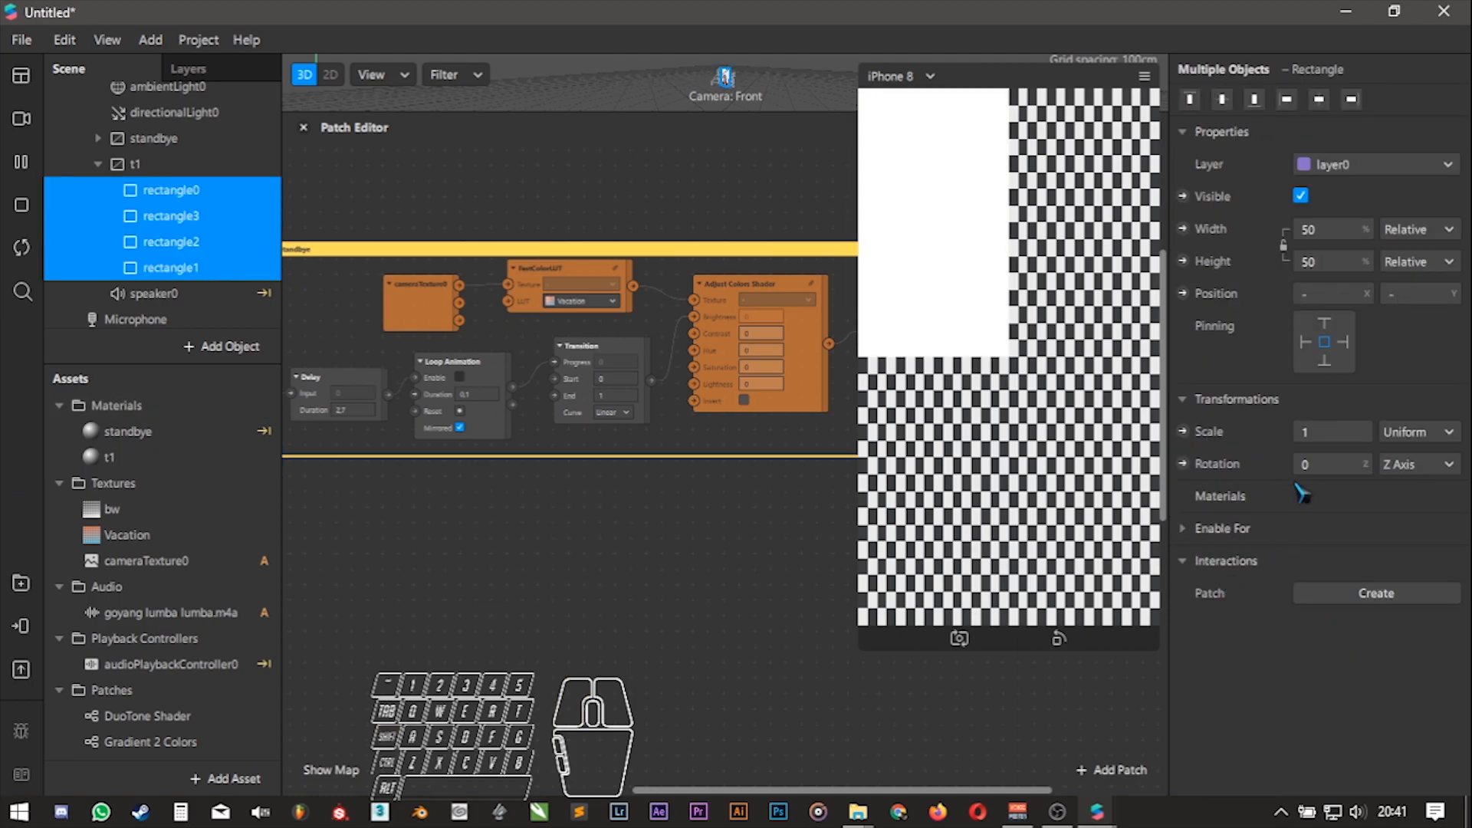
pyautogui.keyDown('ctrl'); pyautogui.click(176, 190); pyautogui.keyUp('ctrl')
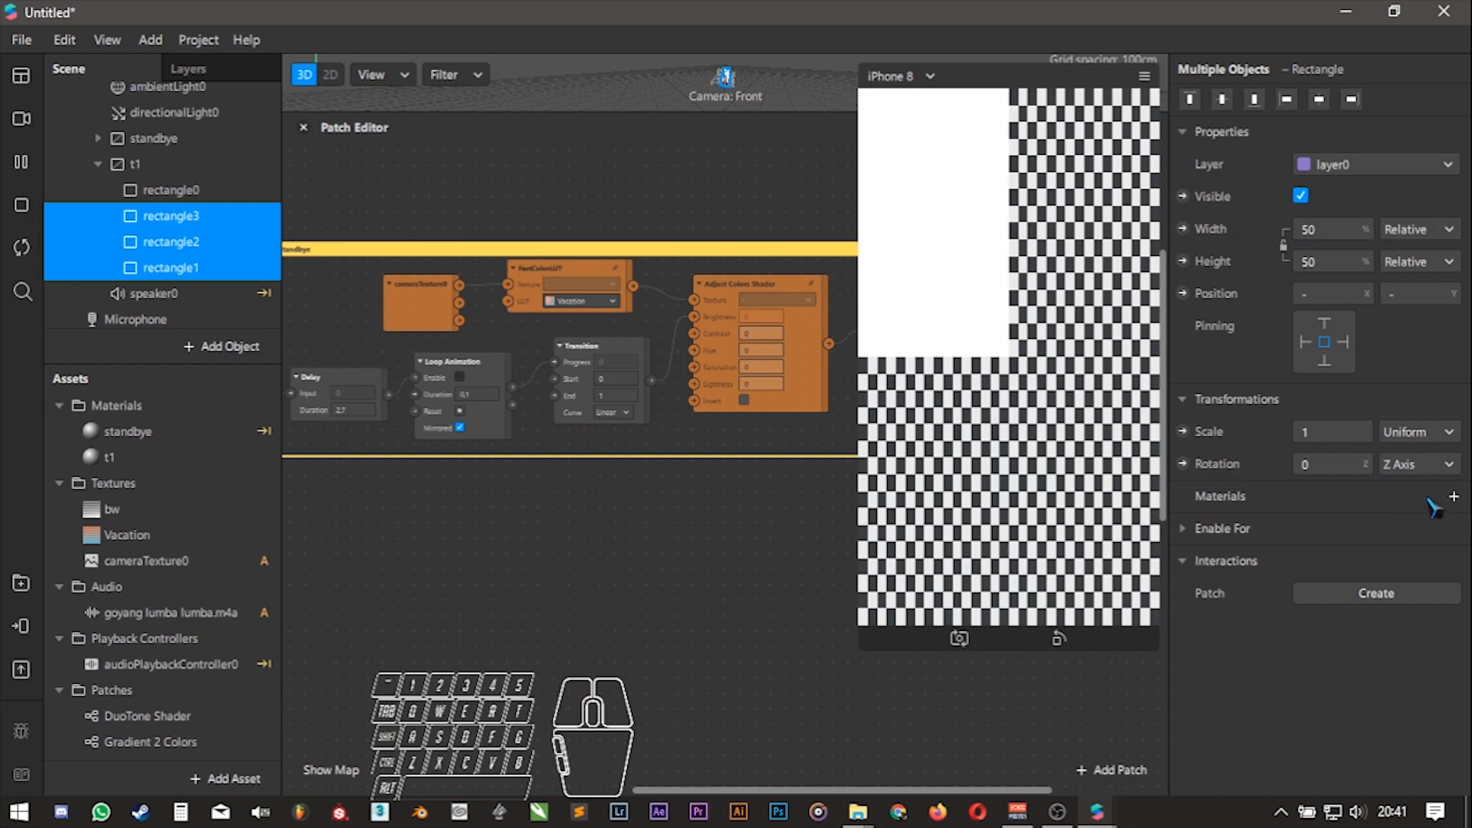
pyautogui.click(1454, 496)
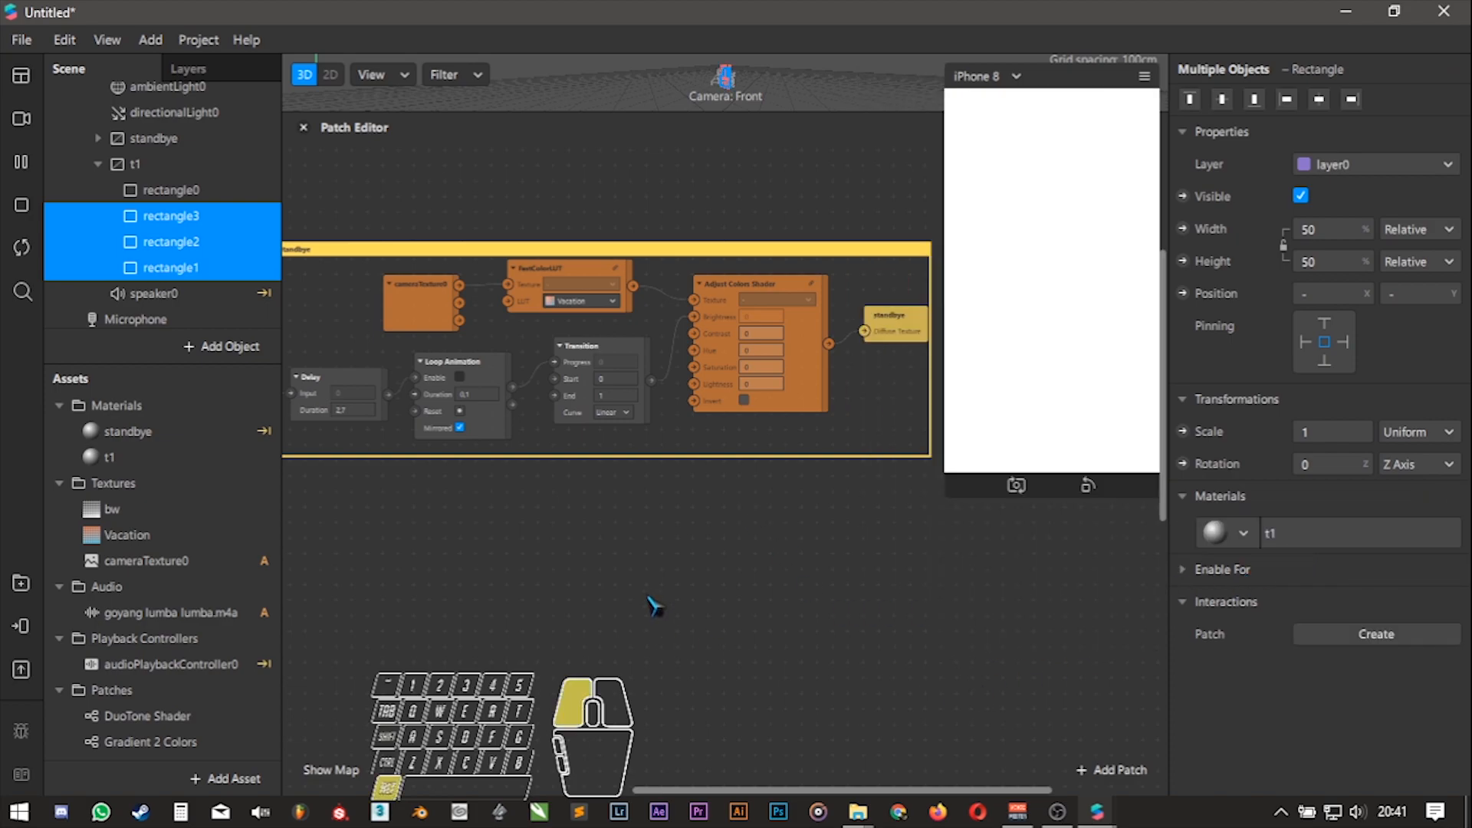
# - Create a texture patch for the t1 material and place it below the standbye group
pyautogui.keyDown('alt'); pyautogui.moveTo(648, 605); pyautogui.dragTo(610, 504); pyautogui.keyUp('alt')
pyautogui.click(119, 460)
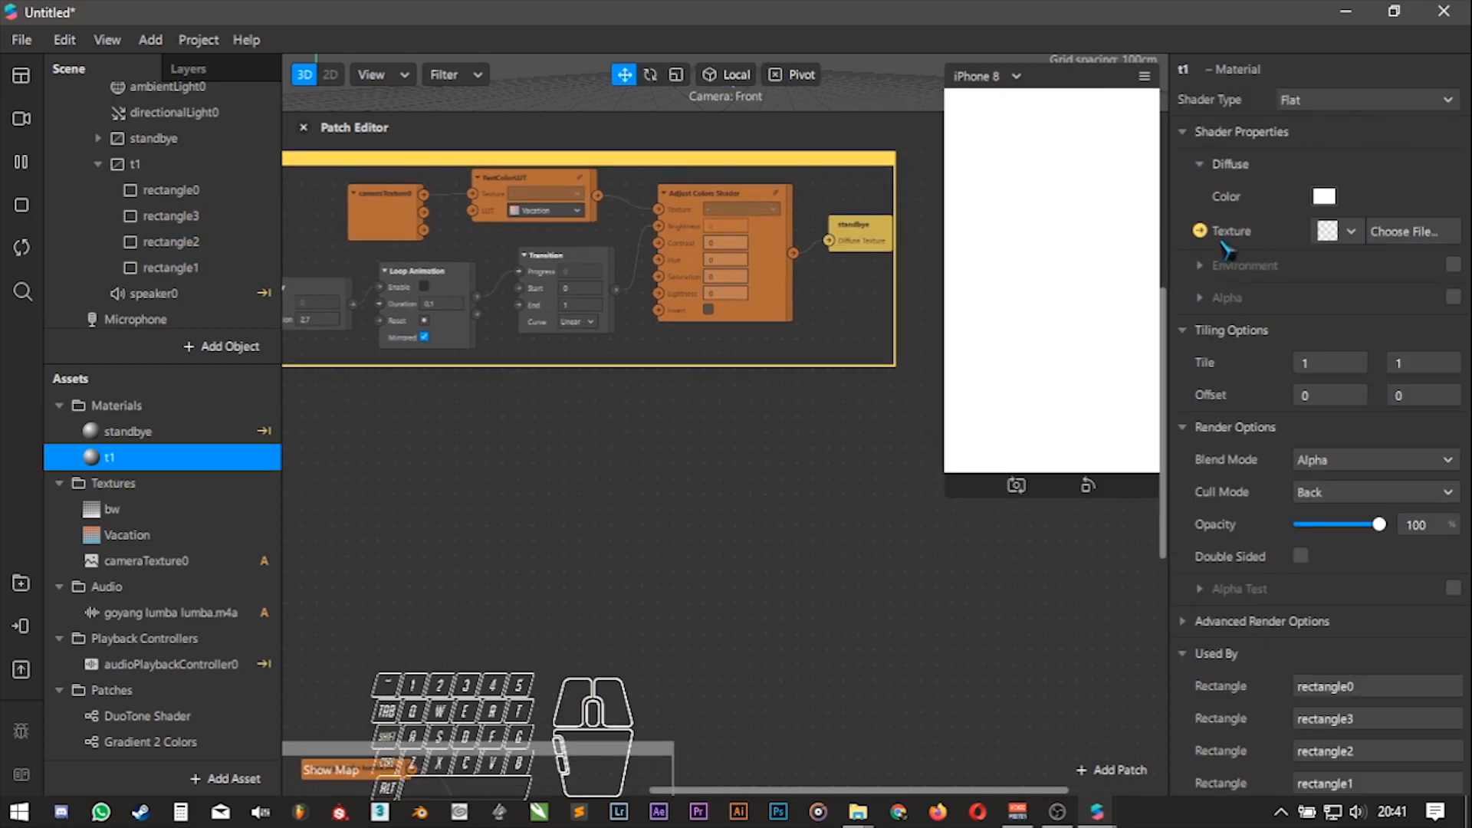
pyautogui.moveTo(760, 487); pyautogui.dragTo(848, 479)
pyautogui.keyDown('alt'); pyautogui.moveTo(566, 480); pyautogui.dragTo(623, 498); pyautogui.keyUp('alt')
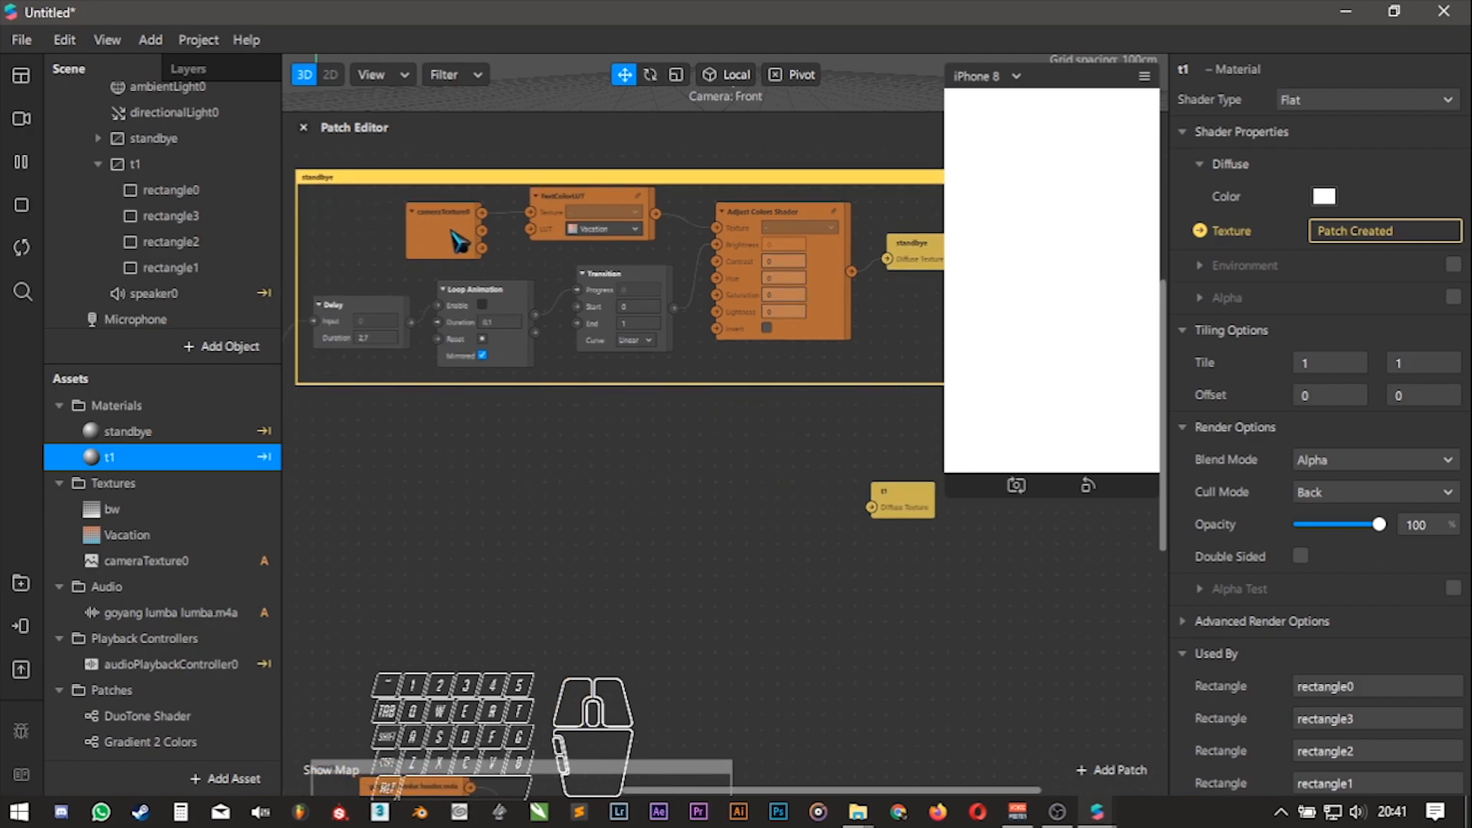
# - Move the cameraTexture0 patch slightly aside and add Color Cycle and DuoTone Shader patches in front of the t1 texture patch
pyautogui.moveTo(421, 234); pyautogui.dragTo(373, 233)
pyautogui.scroll(-2, 201, 690)
pyautogui.moveTo(150, 696); pyautogui.dragTo(559, 533)
pyautogui.moveTo(154, 646); pyautogui.dragTo(718, 519)
# - Connect the camera texture to the DuoTone Shader's Texture and the Color Cycle output to its Color B
pyautogui.moveTo(701, 507); pyautogui.dragTo(437, 216)
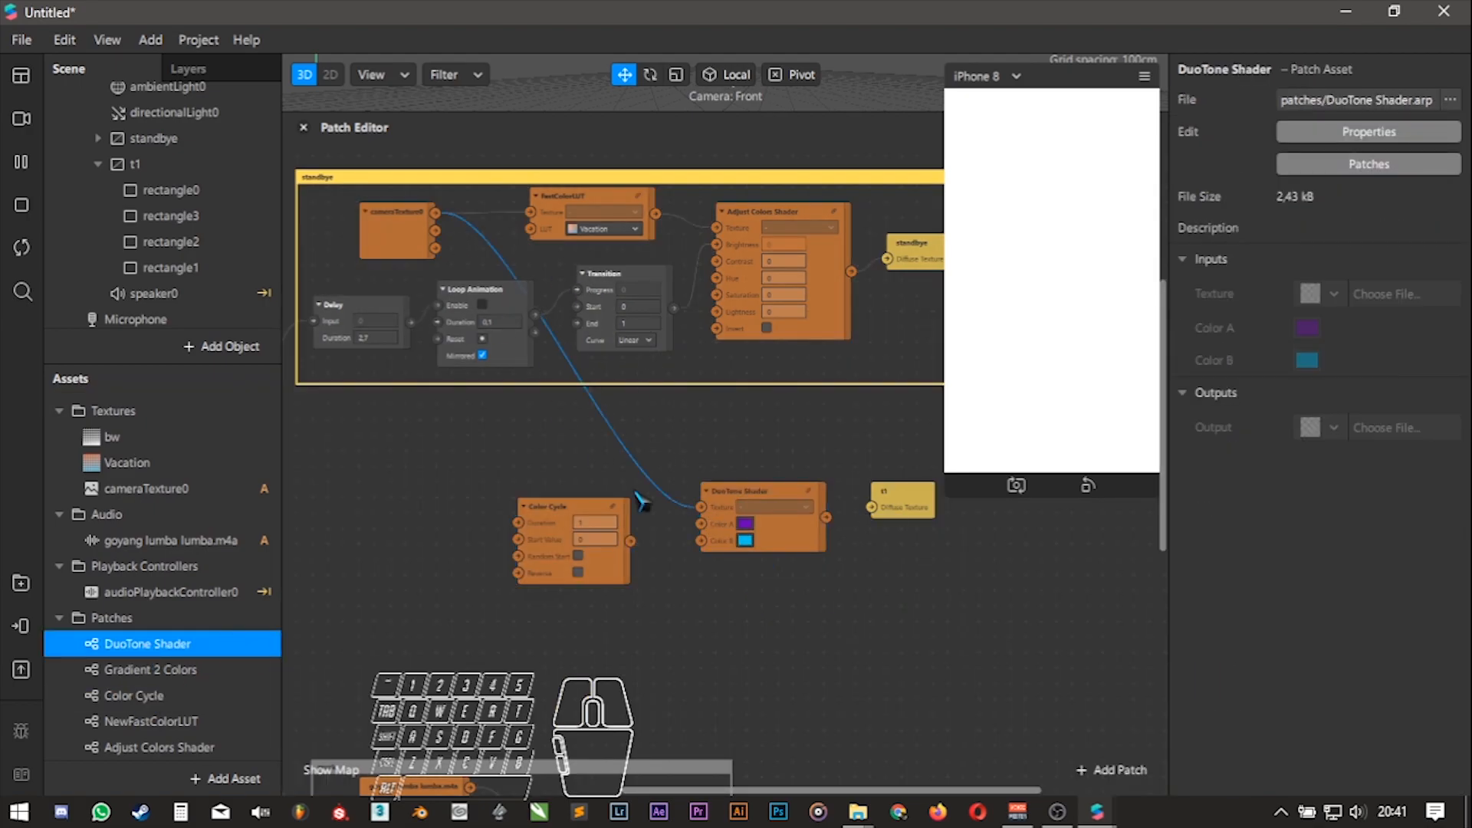
pyautogui.scroll(3, 740, 548)
pyautogui.moveTo(610, 541); pyautogui.dragTo(702, 551)
# - Set Color A of the DuoTone Shader to white
pyautogui.click(754, 519)
pyautogui.moveTo(995, 294); pyautogui.dragTo(997, 203)
pyautogui.moveTo(897, 284); pyautogui.dragTo(858, 410)
pyautogui.click(893, 609)
# - Connect the DuoTone Shader output to t1's Diffuse Texture and move the three connected patches together closer to the standbye group
pyautogui.moveTo(857, 512); pyautogui.dragTo(918, 504)
pyautogui.moveTo(710, 657); pyautogui.dragTo(767, 641)
pyautogui.moveTo(868, 619); pyautogui.dragTo(808, 596)
pyautogui.keyDown('alt'); pyautogui.scroll(-2, 742, 646); pyautogui.keyUp('alt')
pyautogui.moveTo(700, 566); pyautogui.dragTo(622, 561, button='middle')
pyautogui.moveTo(414, 426); pyautogui.dragTo(972, 596)
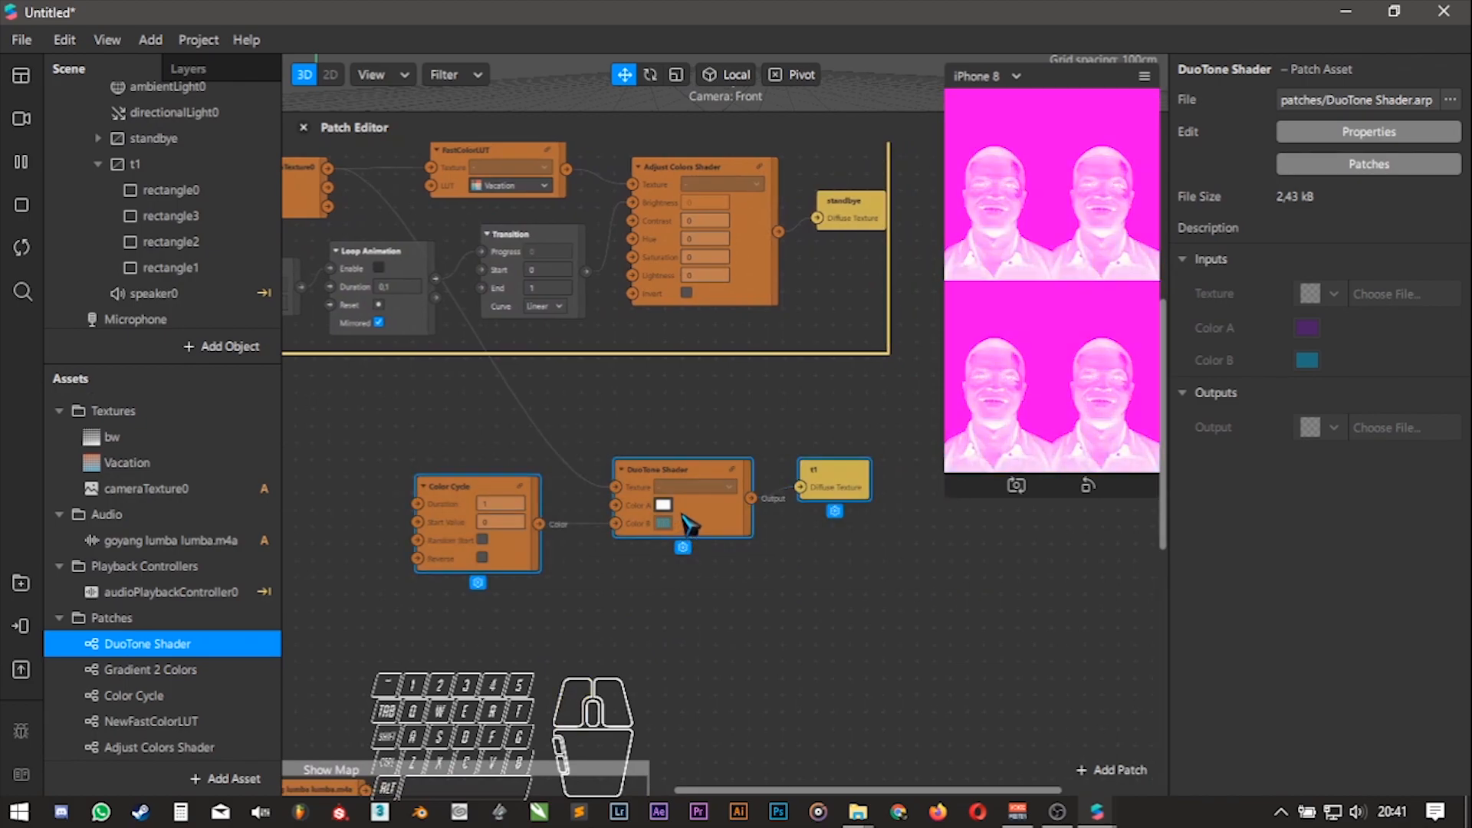
pyautogui.moveTo(517, 513); pyautogui.dragTo(482, 478)
pyautogui.click(717, 619)
# - Add a Loop Animation patch below the Color Cycle and feed its progress into a new Vector 3 Transition patch
pyautogui.moveTo(531, 595); pyautogui.dragTo(752, 620)
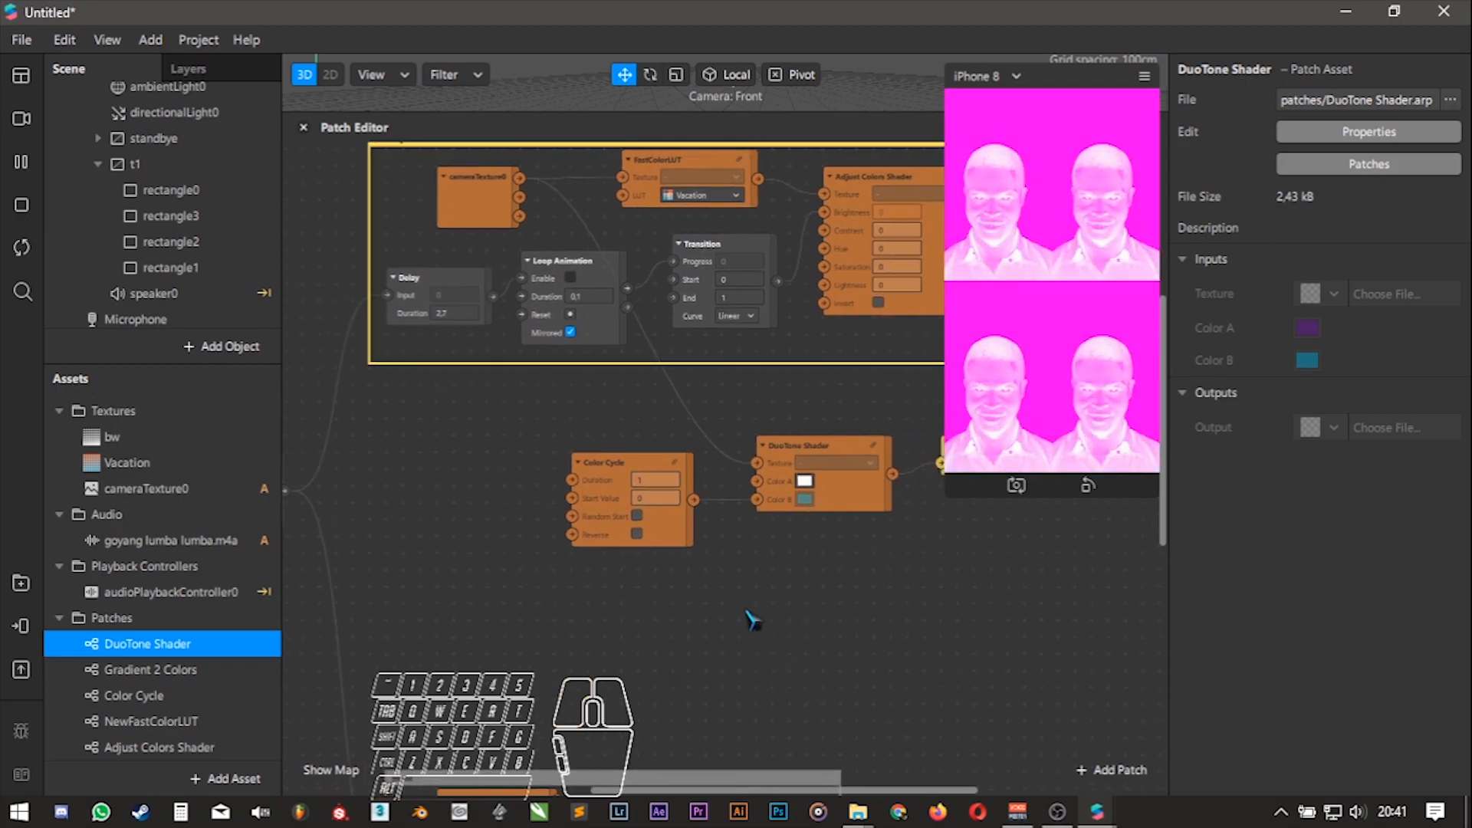
pyautogui.click(1116, 770)
pyautogui.write('loo')
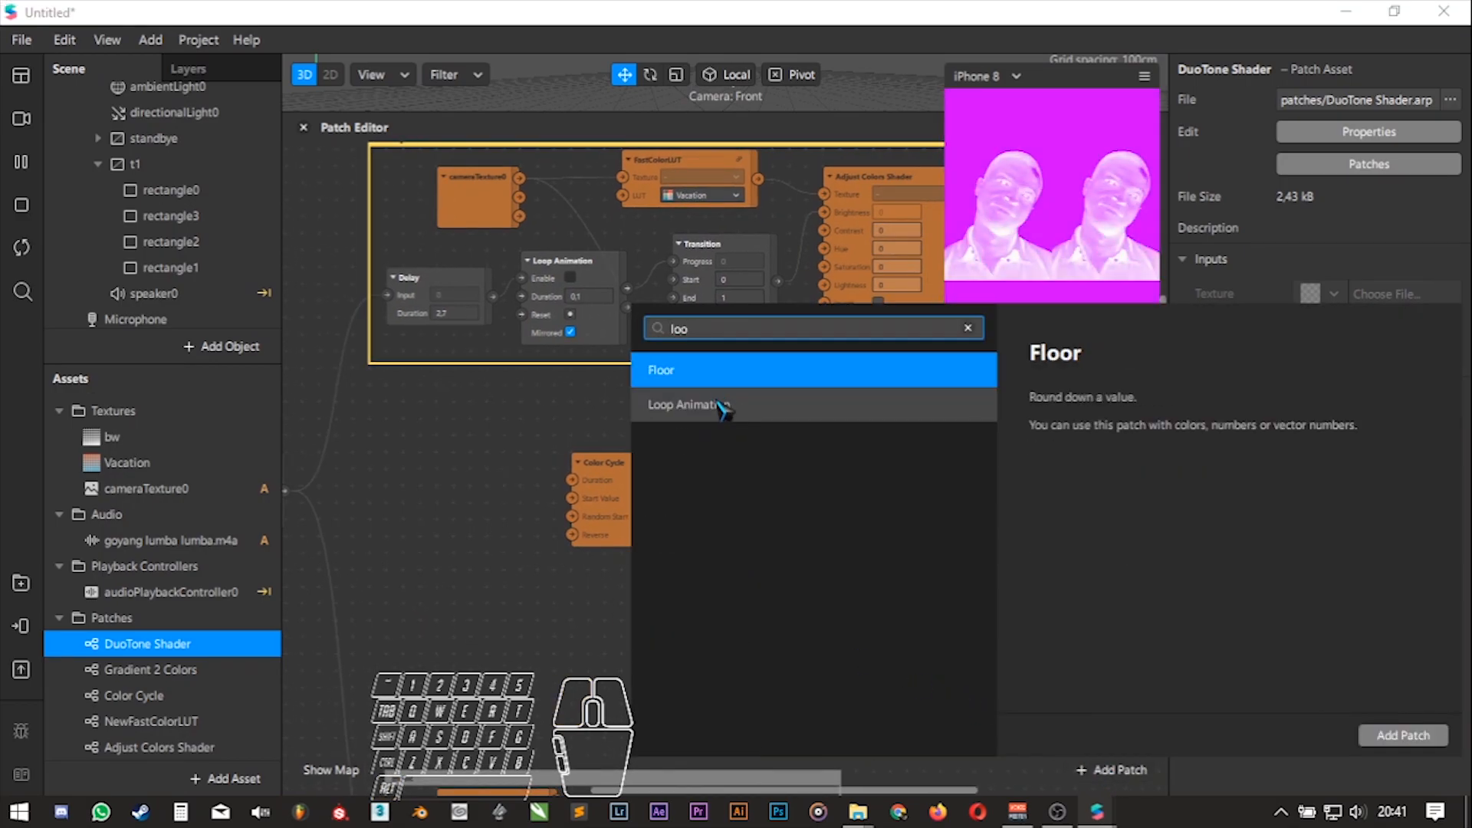
pyautogui.doubleClick(724, 405)
pyautogui.moveTo(804, 496); pyautogui.dragTo(693, 566)
pyautogui.write('tra')
pyautogui.doubleClick(397, 206)
pyautogui.moveTo(824, 585); pyautogui.dragTo(680, 596)
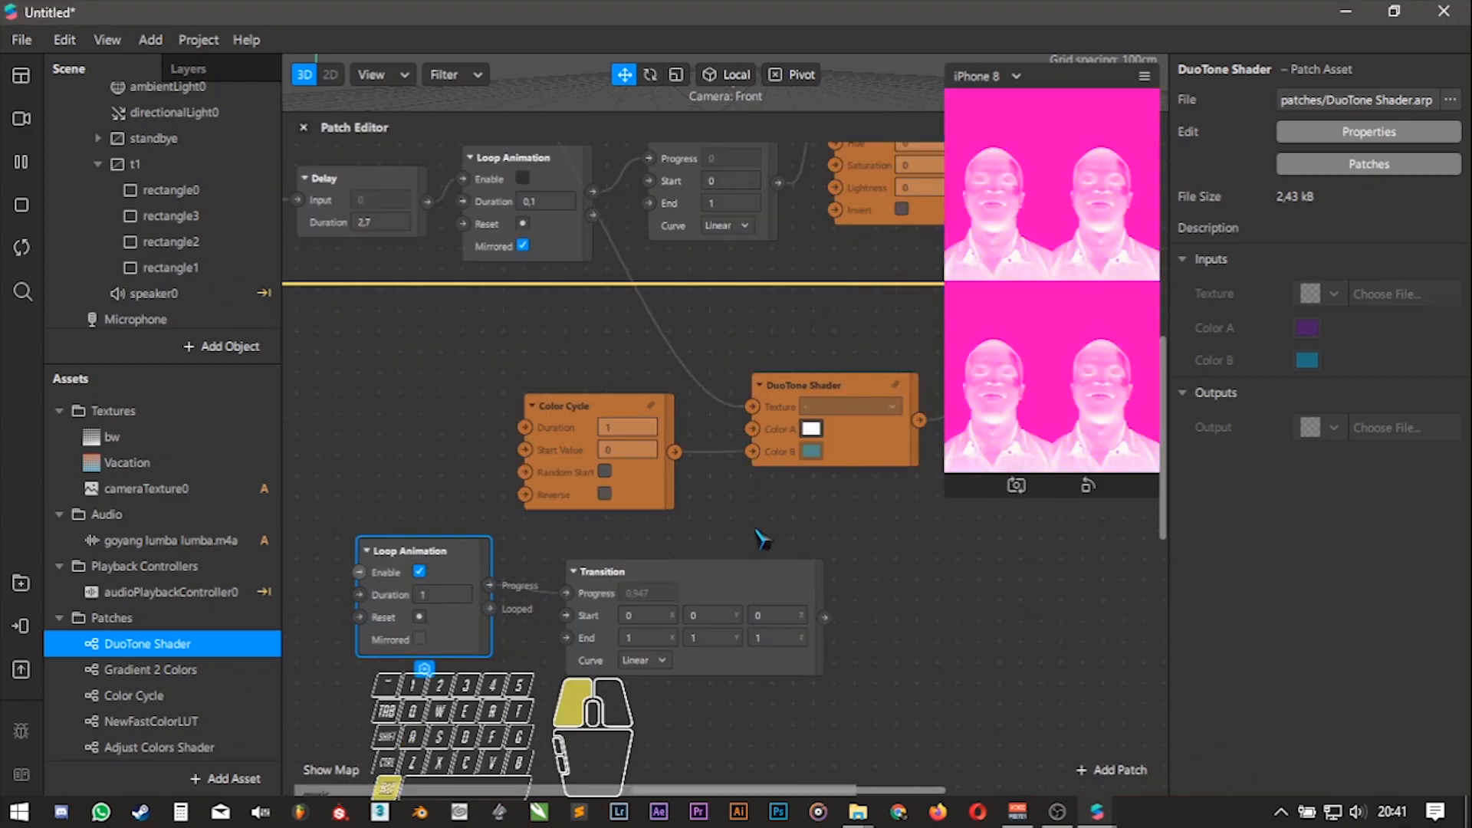
pyautogui.click(765, 551)
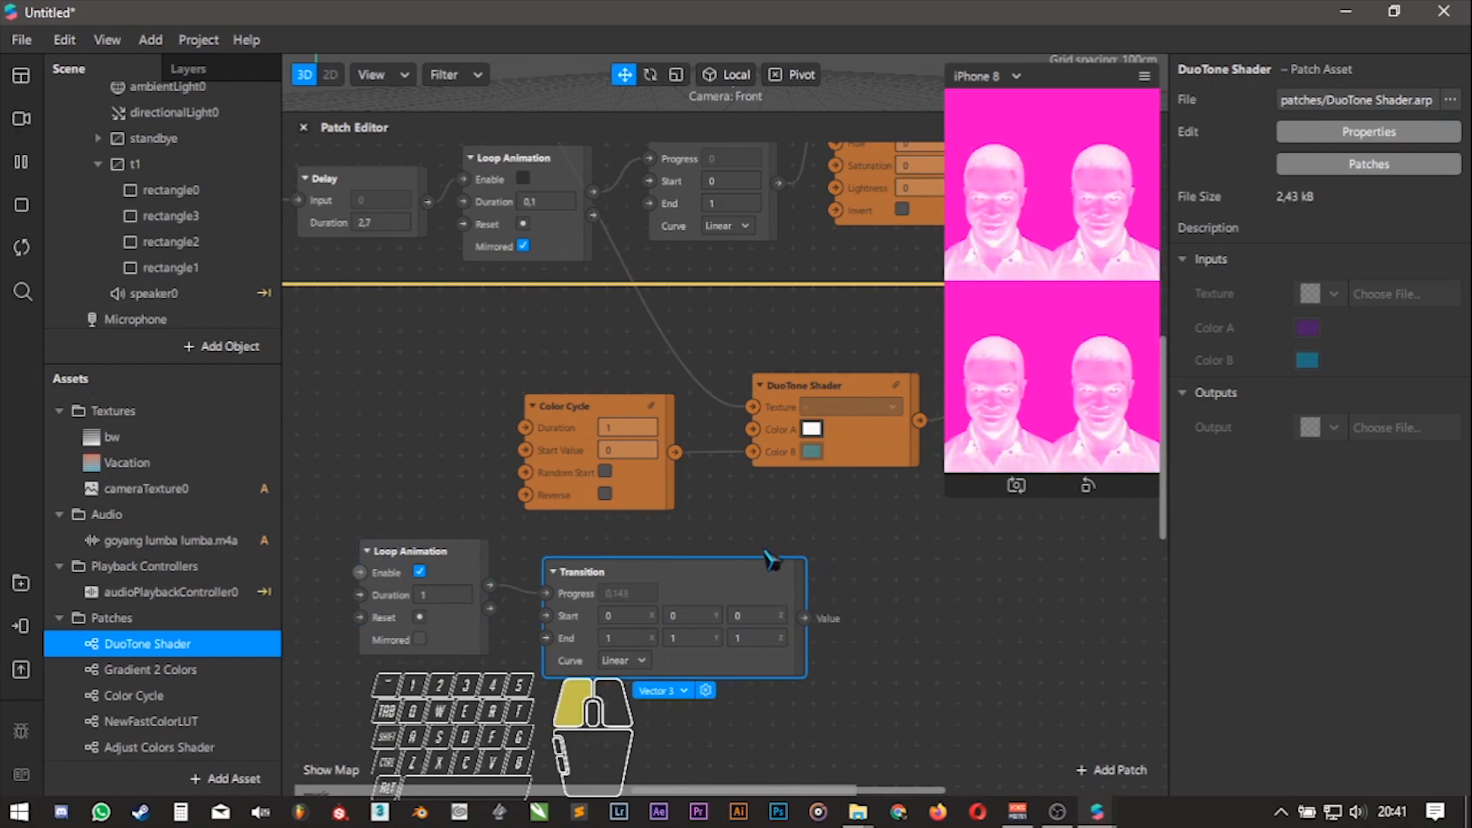
# - Set the mode of the t1 canvas to World space
pyautogui.click(152, 165)
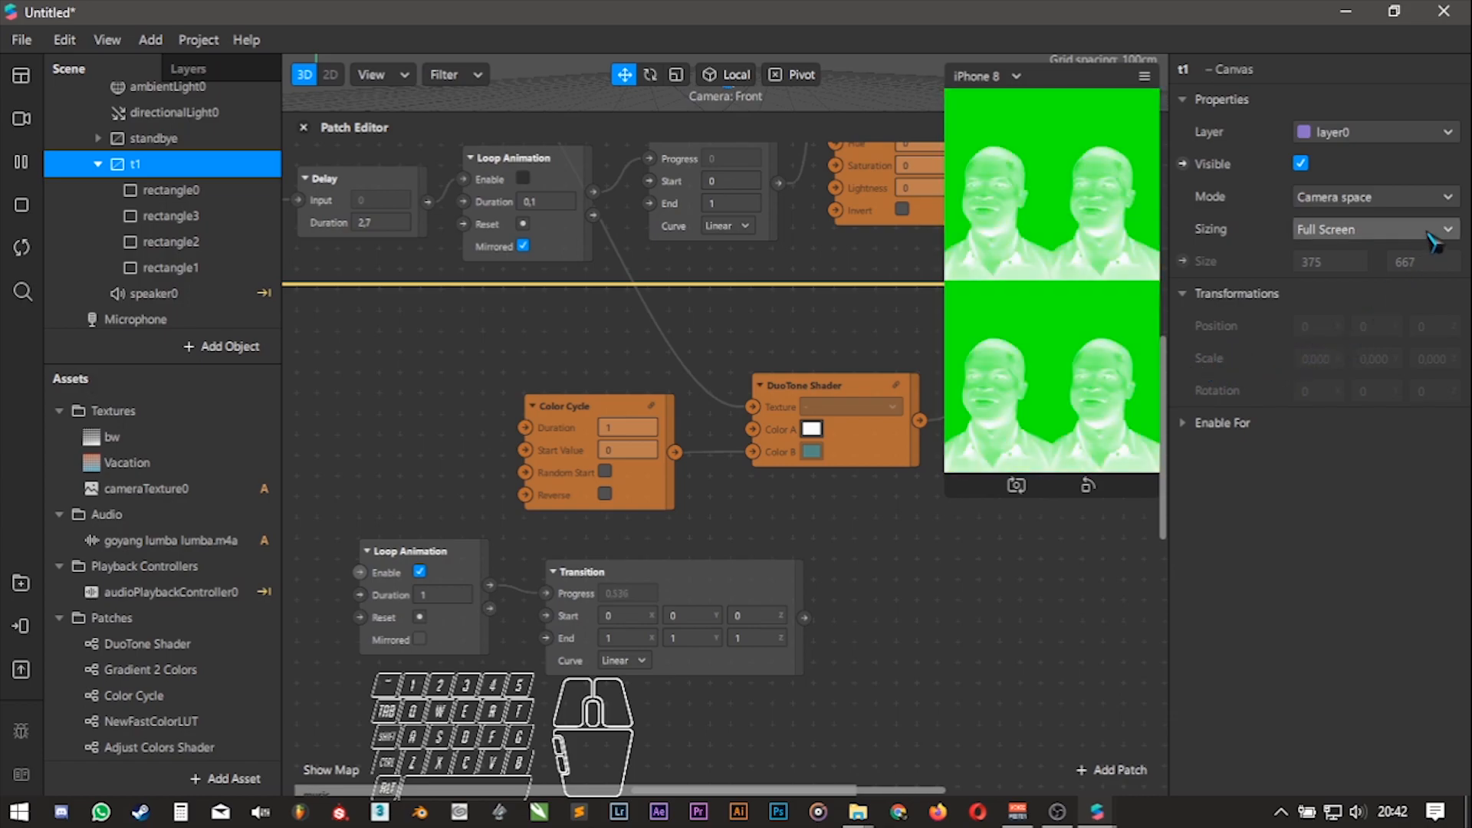
pyautogui.click(1449, 198)
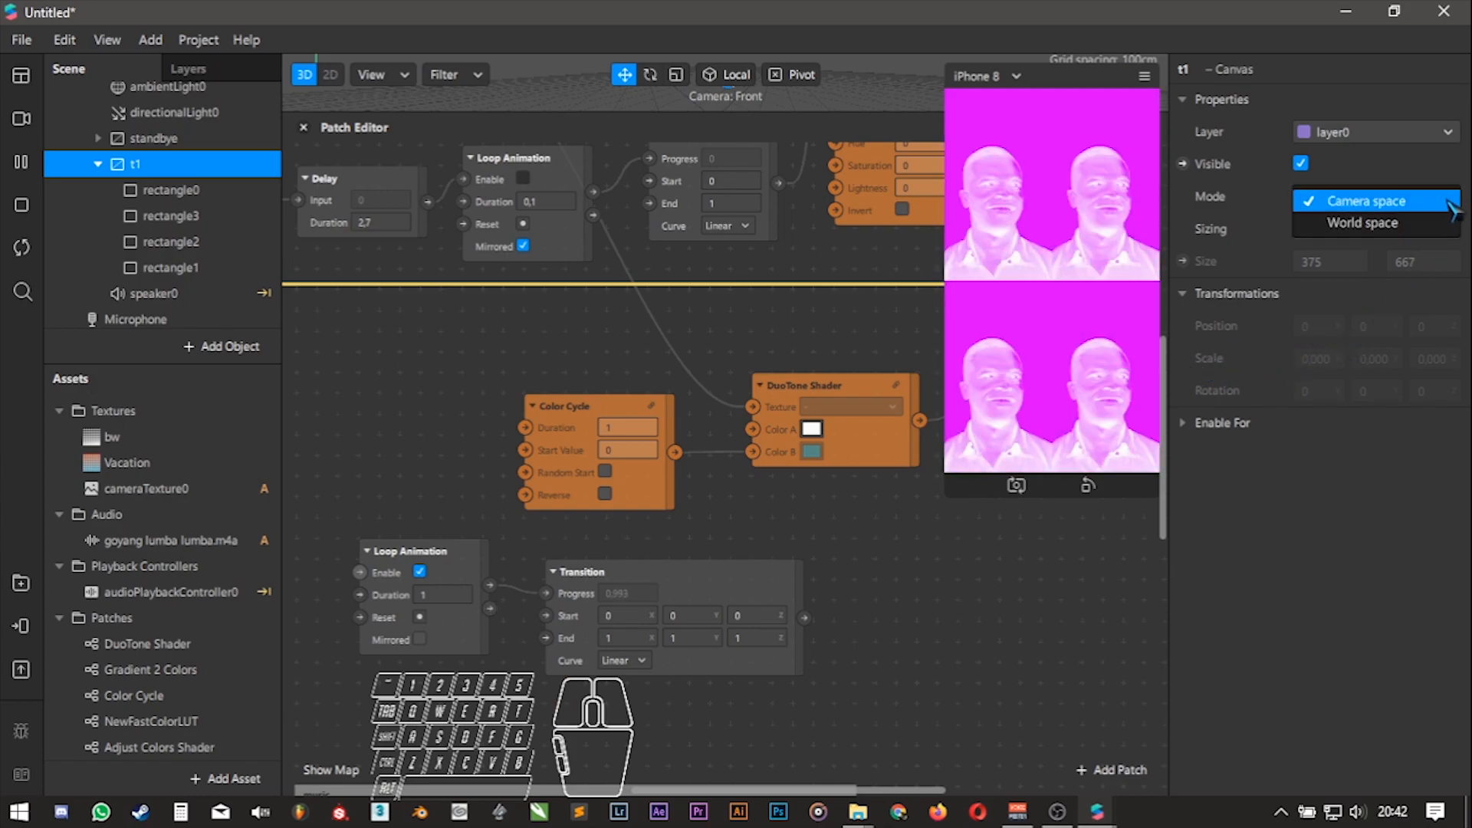
pyautogui.click(1411, 223)
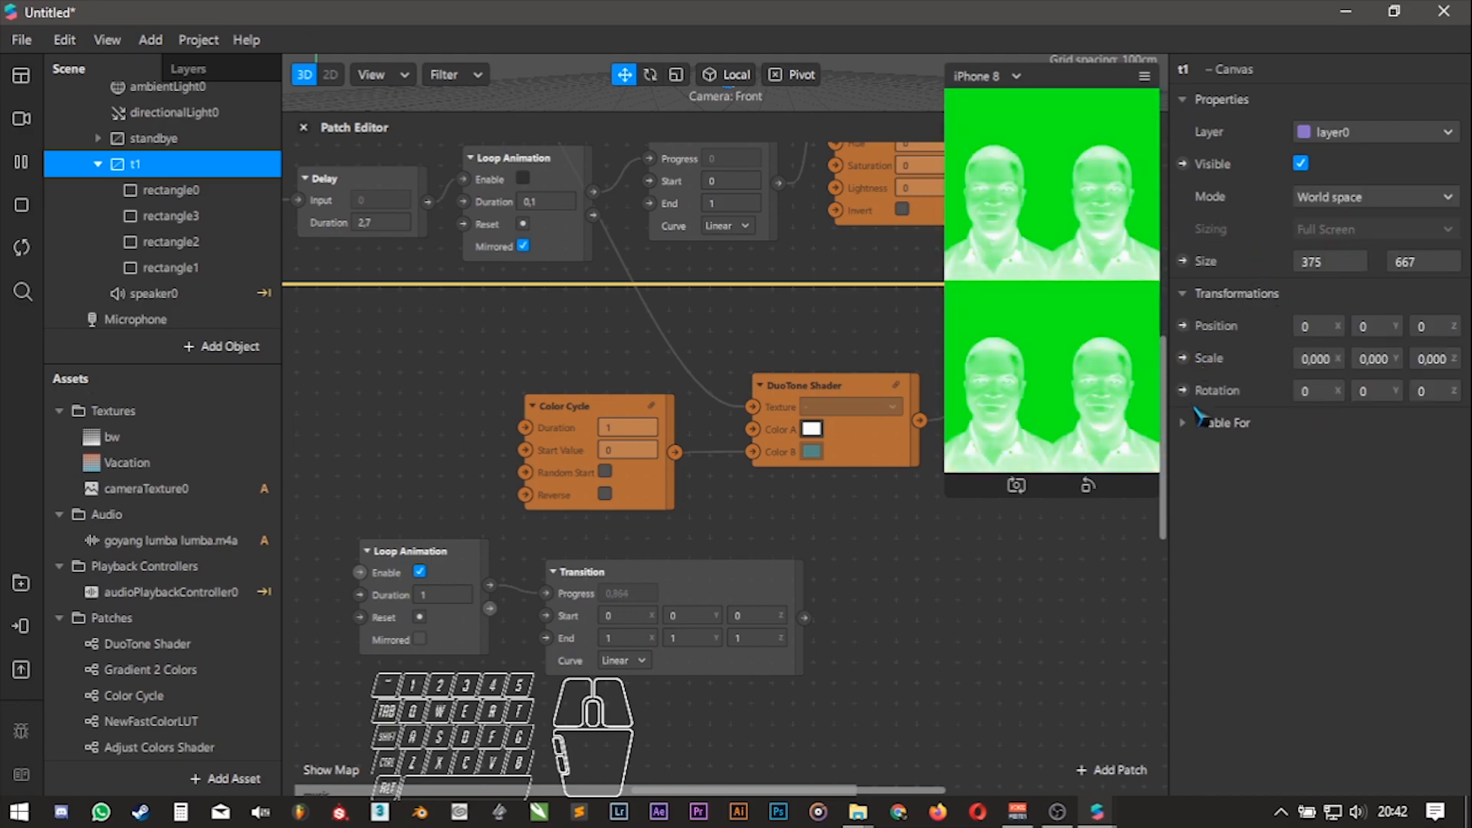
# - Create a 3D Scale patch for the t1 canvas, place it beside the Transition patch and shrink the preview
pyautogui.click(1183, 358)
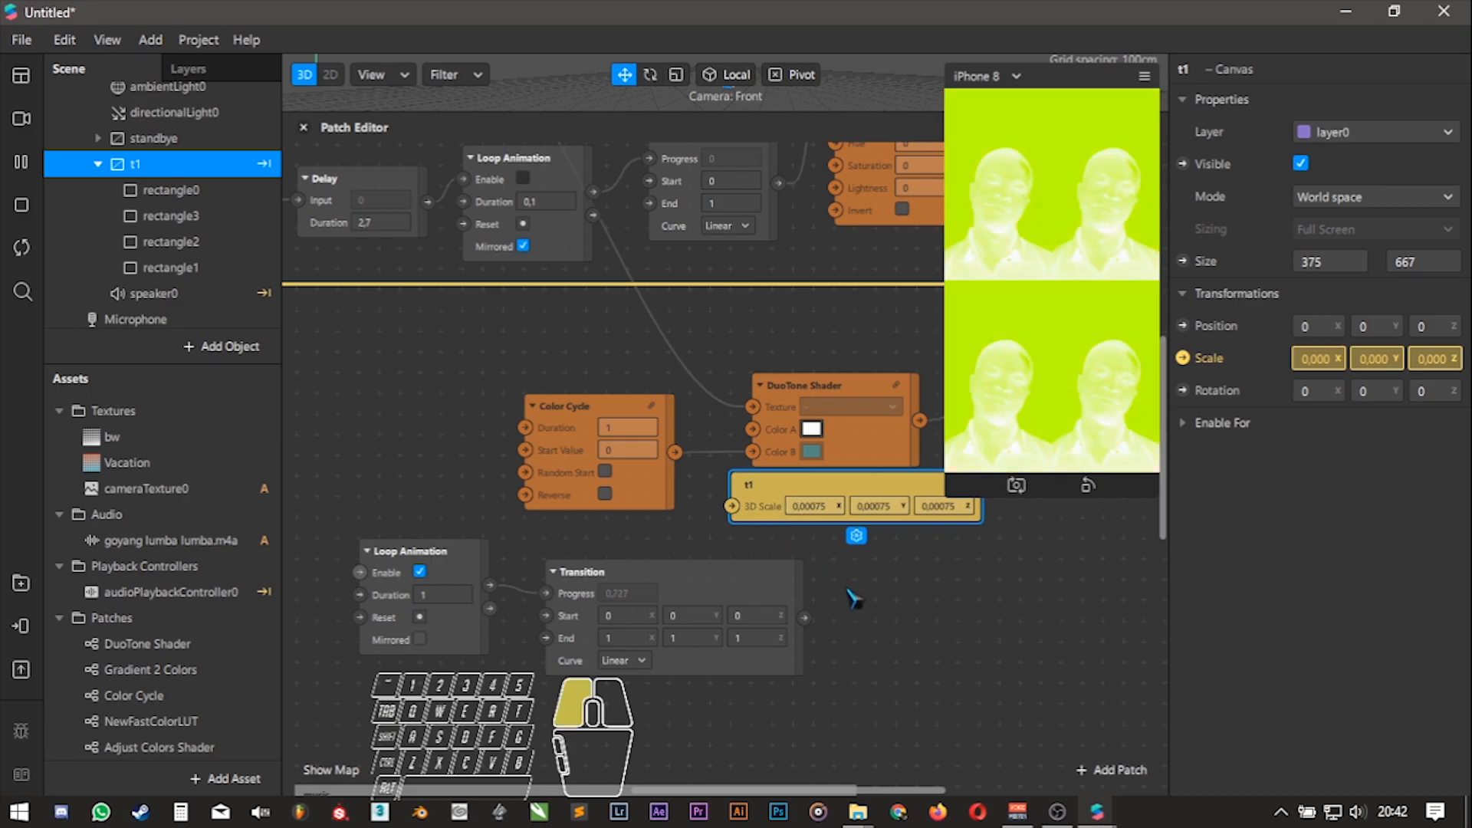
pyautogui.moveTo(795, 529); pyautogui.dragTo(917, 617)
pyautogui.keyDown('alt'); pyautogui.moveTo(832, 644); pyautogui.dragTo(765, 439); pyautogui.keyUp('alt')
pyautogui.keyDown('alt'); pyautogui.scroll(3, 766, 440); pyautogui.keyUp('alt')
pyautogui.keyDown('alt'); pyautogui.moveTo(781, 532); pyautogui.dragTo(821, 540); pyautogui.keyUp('alt')
pyautogui.moveTo(954, 494); pyautogui.dragTo(1031, 355)
# - Set the Transition's Start values to the canvas scale of 0,00075 on X, Y and Z
pyautogui.click(877, 458)
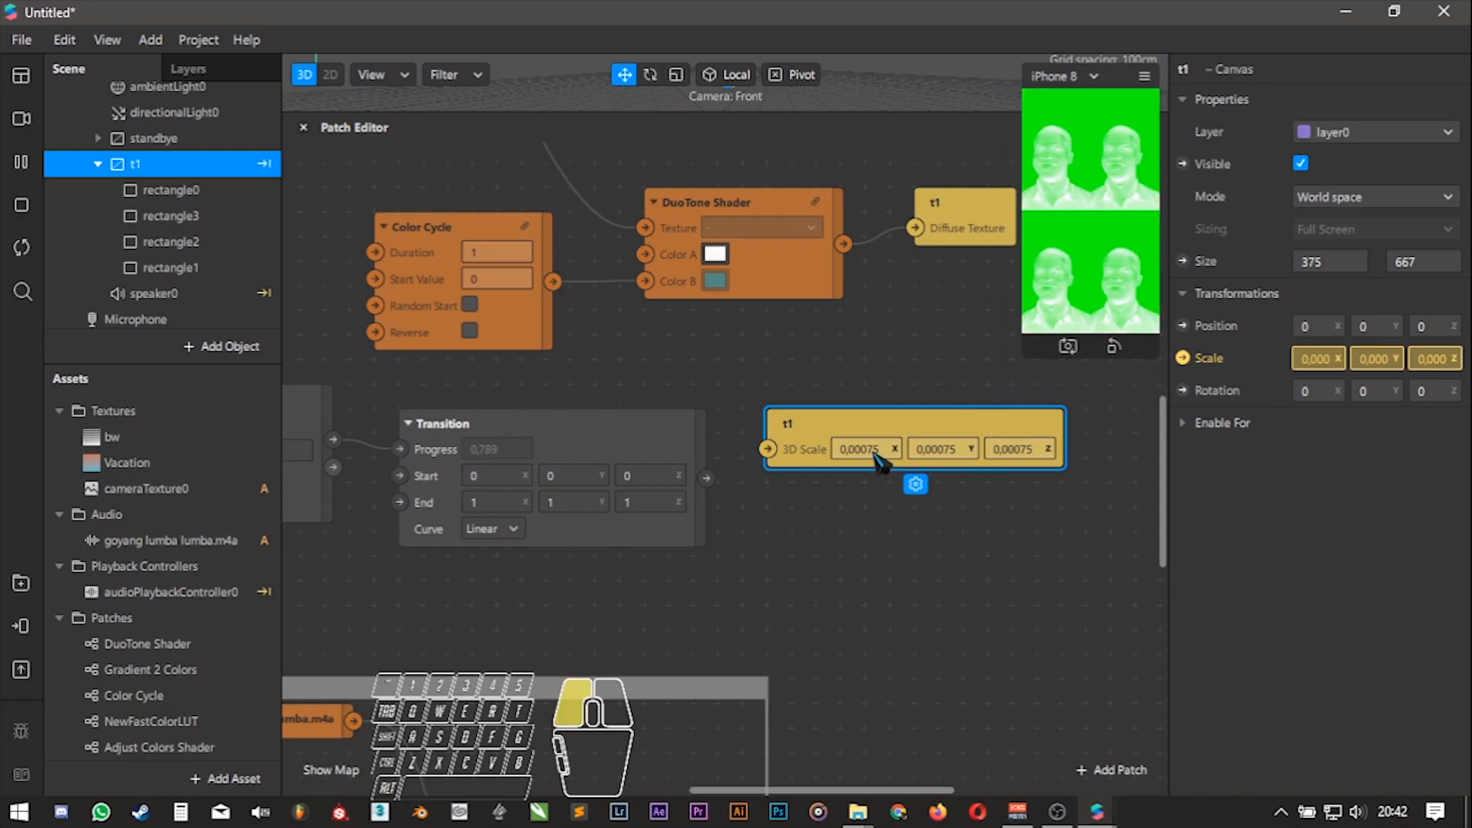
pyautogui.click(497, 475)
pyautogui.write('0,00075')
pyautogui.click(571, 477)
pyautogui.write('0,00075')
pyautogui.click(649, 476)
pyautogui.write('0,00075')
# - Set the Transition's End values to 0,0008 on X, Y and Z
pyautogui.click(510, 504)
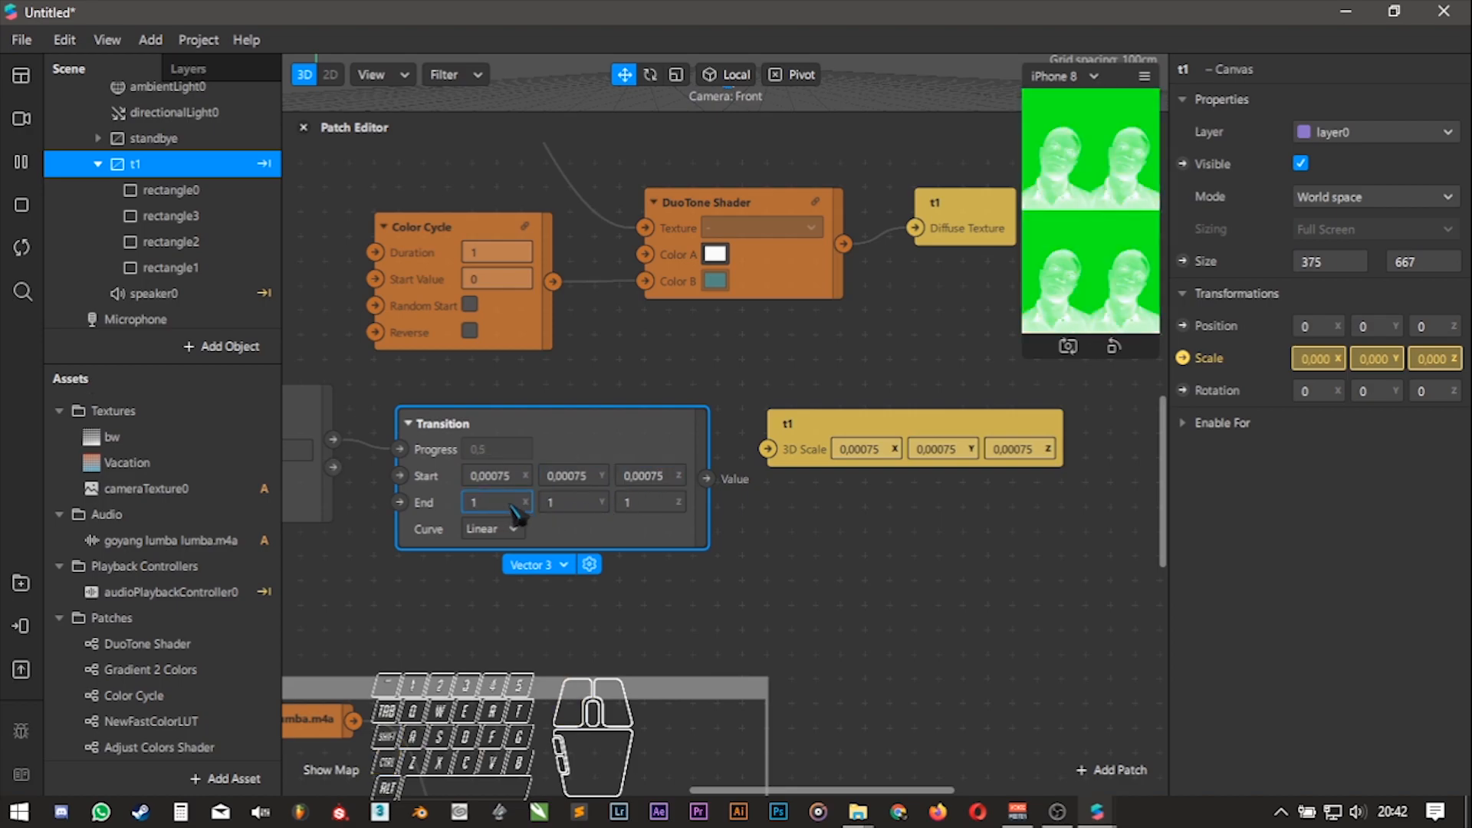
pyautogui.write('0,00075')
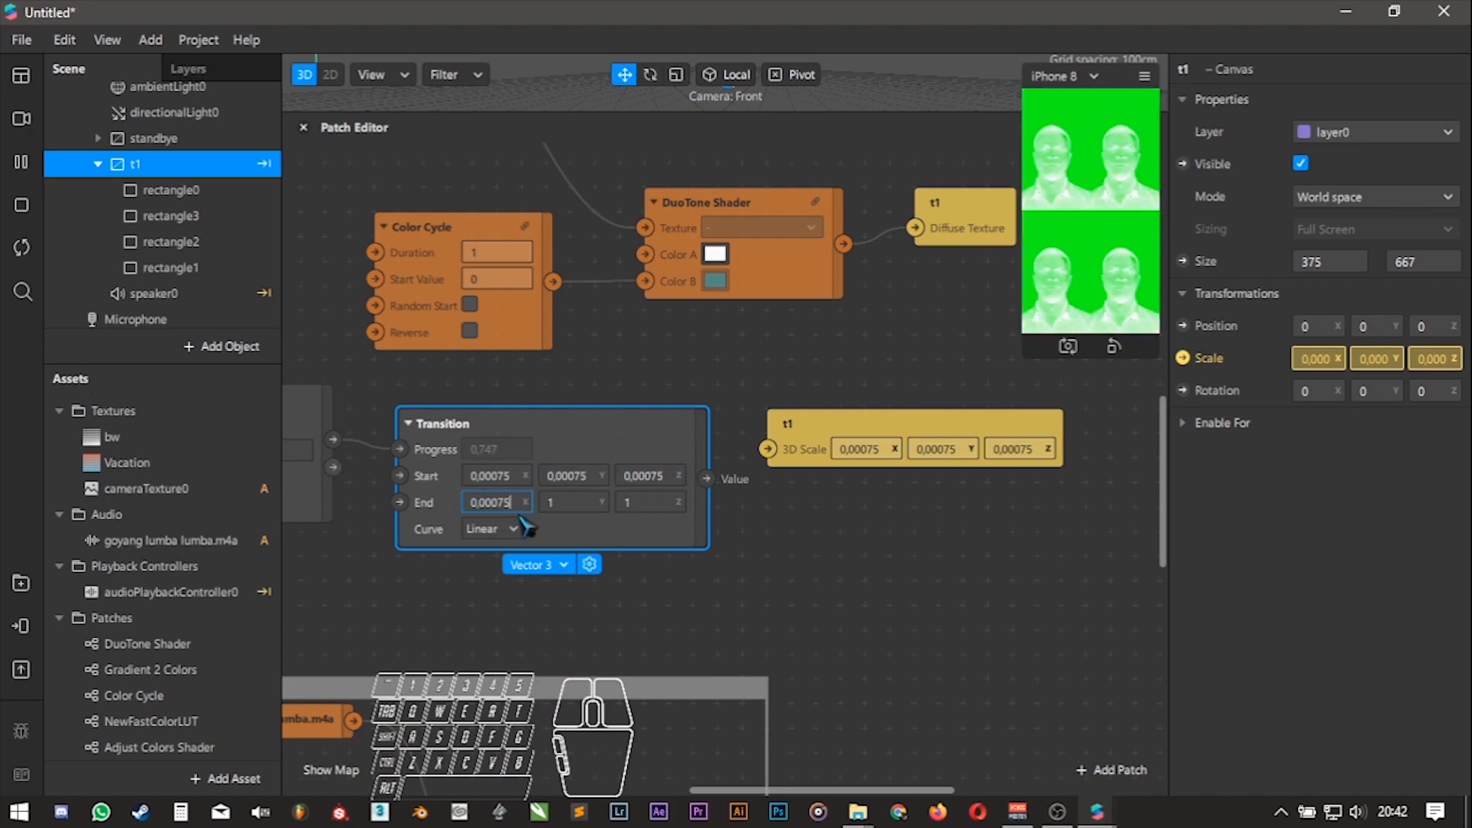
pyautogui.click(576, 506)
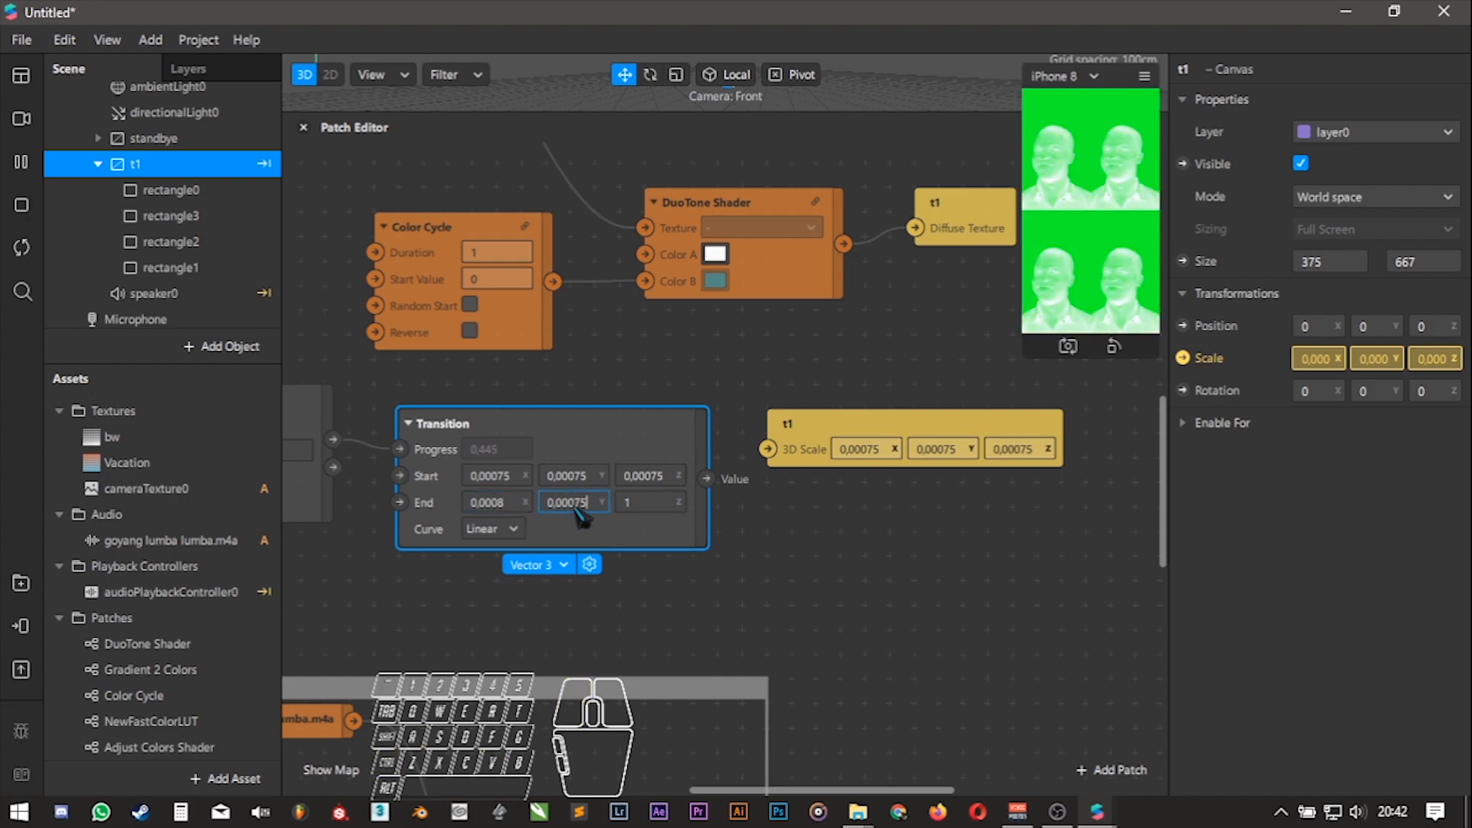
pyautogui.click(642, 503)
pyautogui.write('0,00075')
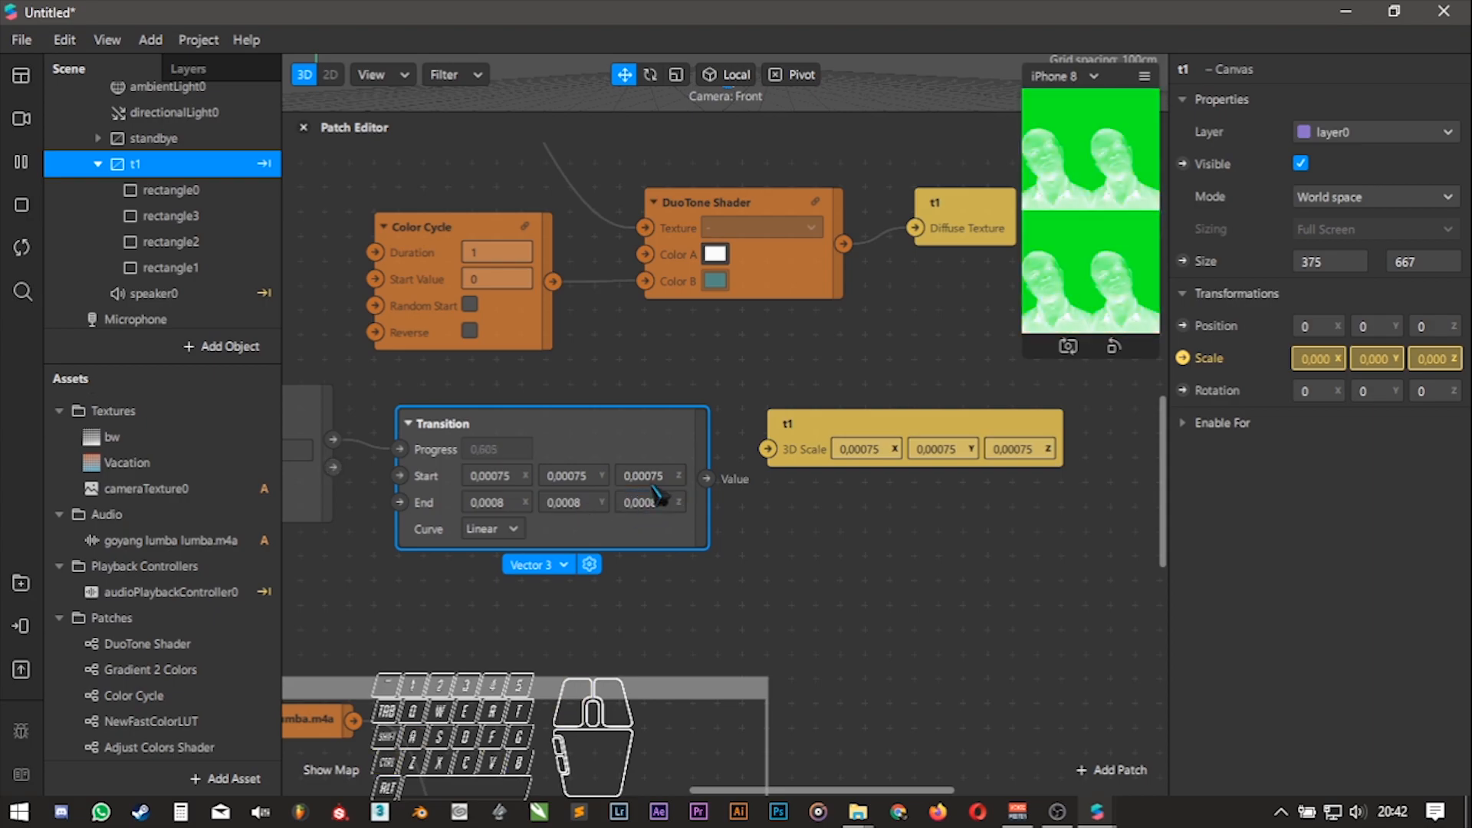
# - Connect the Transition value to t1's 3D Scale and enlarge the preview to watch the effect
pyautogui.moveTo(712, 491); pyautogui.dragTo(768, 450)
pyautogui.keyDown('ctrl'); pyautogui.scroll(-2, 762, 450); pyautogui.keyUp('ctrl')
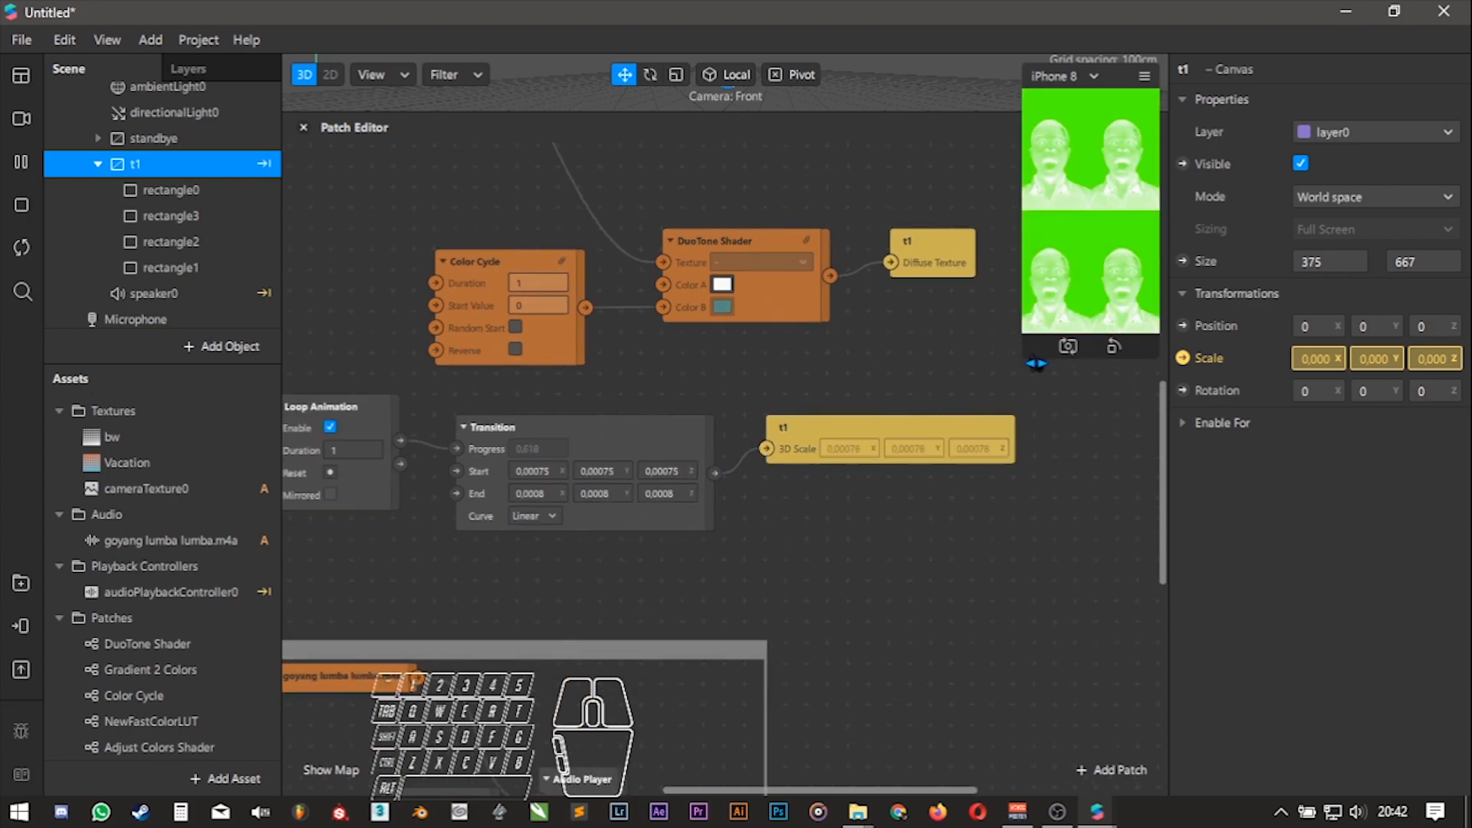
pyautogui.moveTo(1039, 363); pyautogui.dragTo(793, 562)
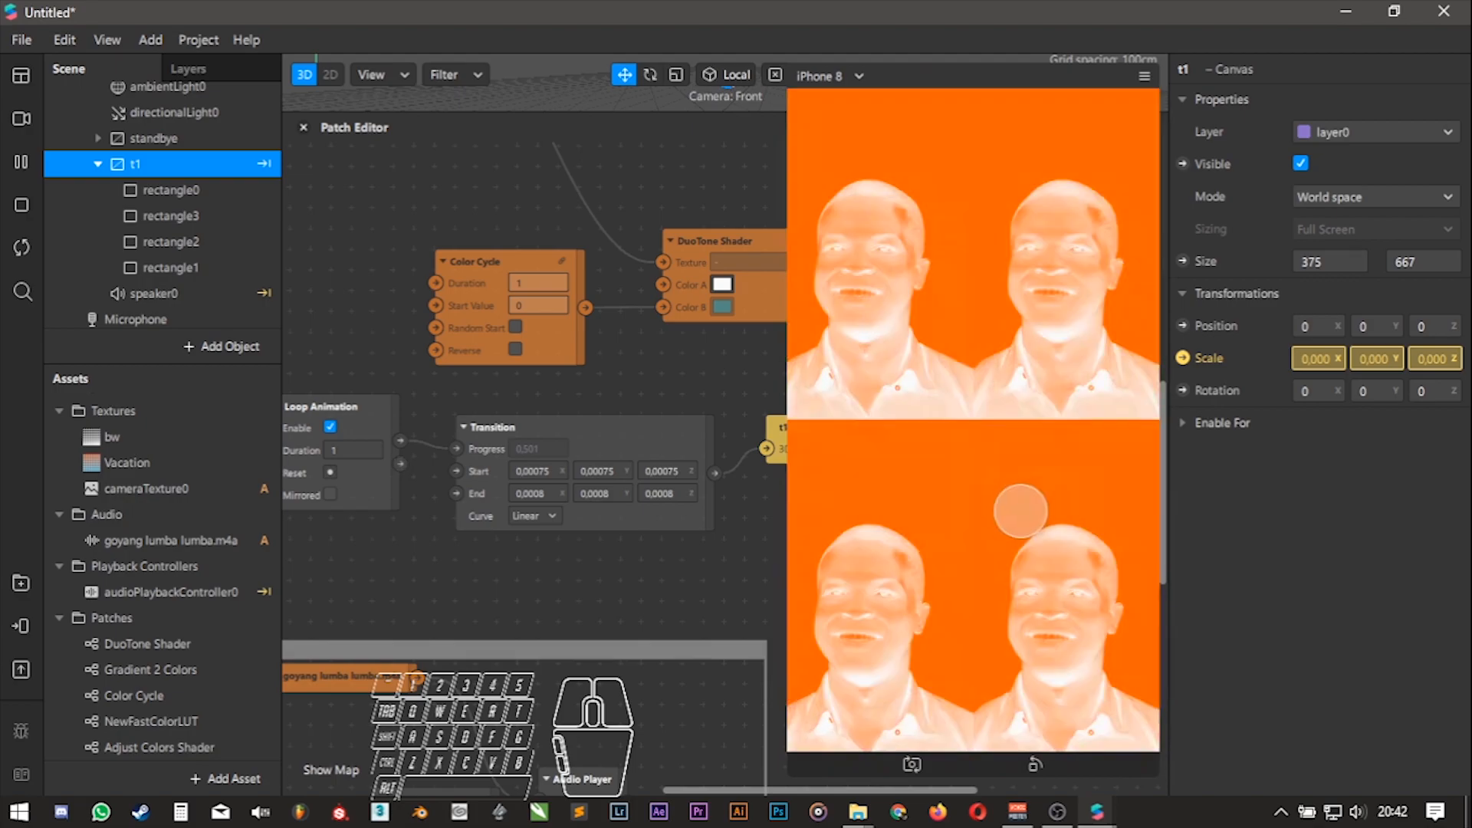
pyautogui.moveTo(545, 584); pyautogui.dragTo(613, 587)
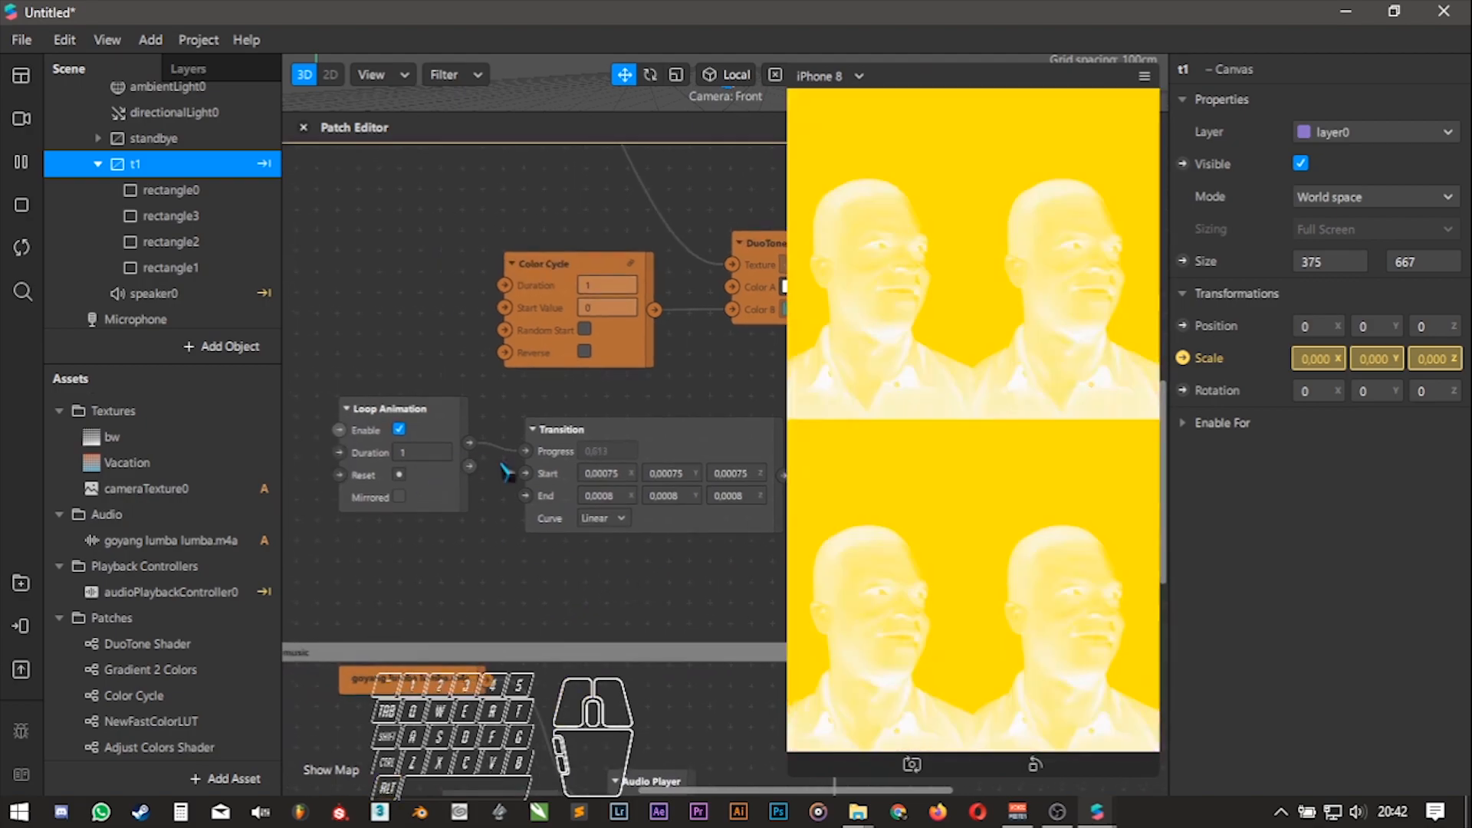
# - Set the Transition's curve to Quartic In
pyautogui.keyDown('ctrl'); pyautogui.scroll(2, 620, 523); pyautogui.keyUp('ctrl')
pyautogui.keyDown('alt'); pyautogui.moveTo(618, 554); pyautogui.dragTo(583, 527); pyautogui.keyUp('alt')
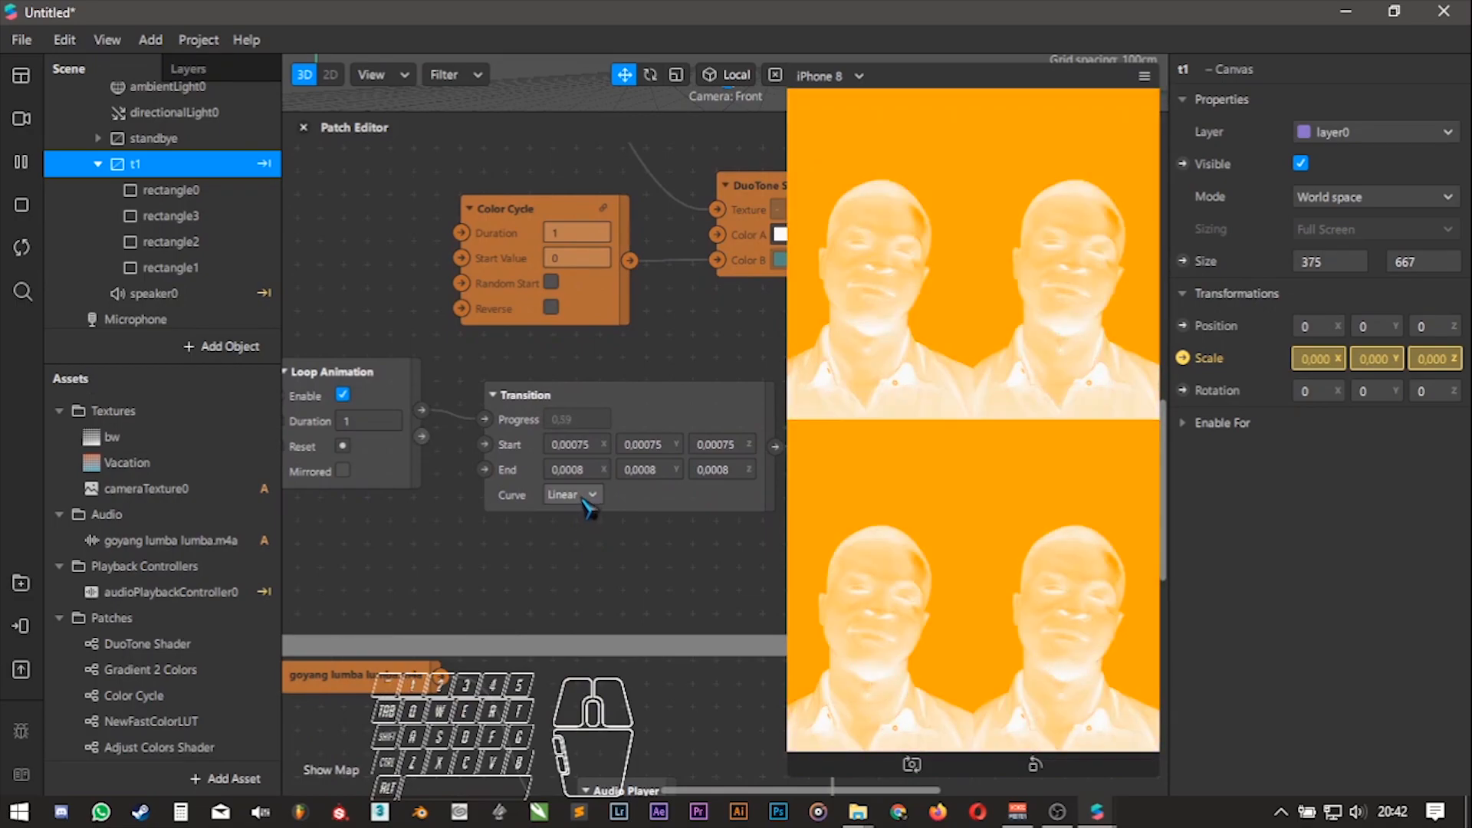
pyautogui.click(581, 500)
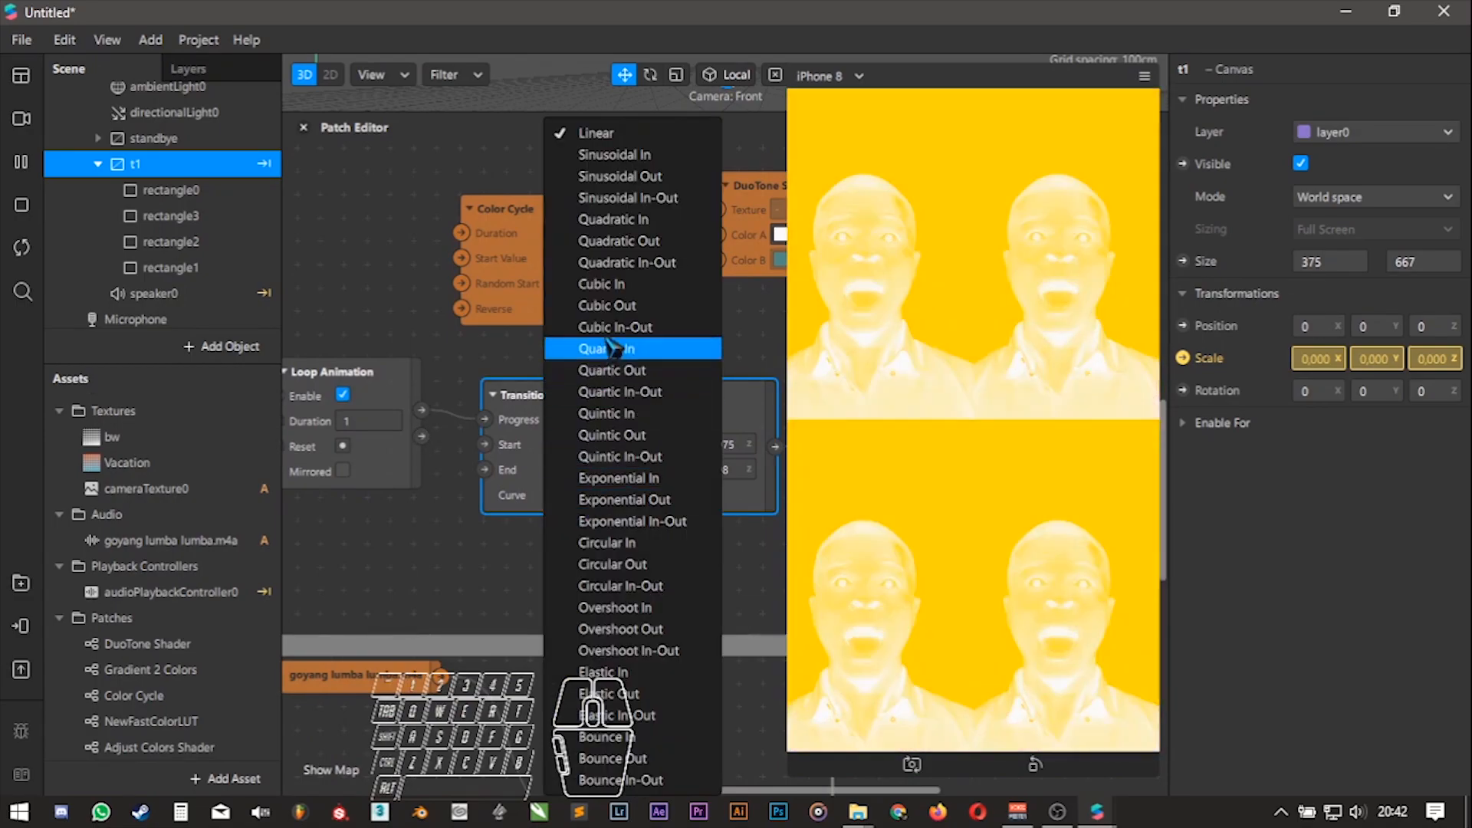
pyautogui.click(650, 349)
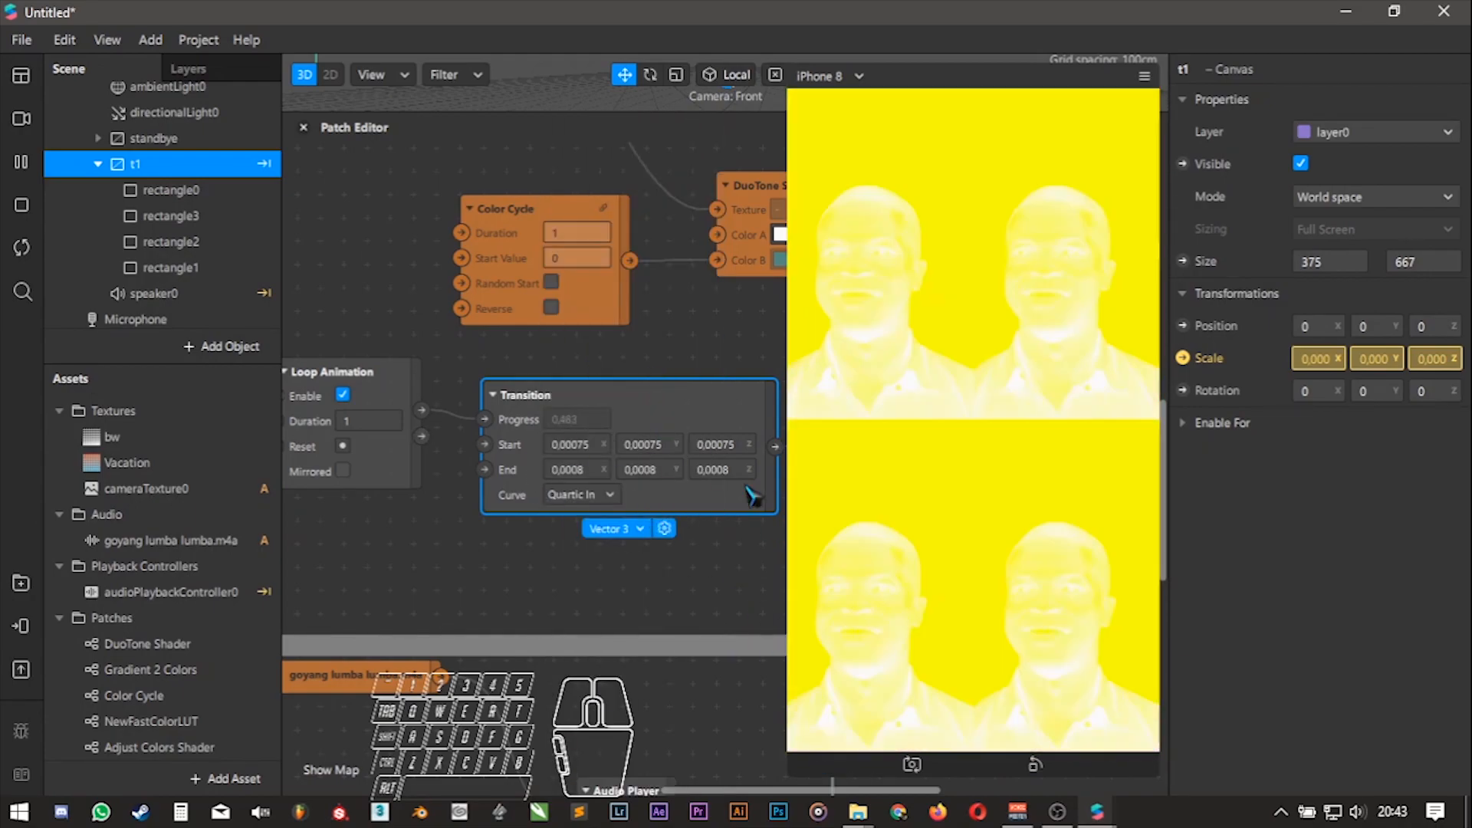
# - Set the scale Loop Animation's duration to 0,5 and leave Mirrored turned off
pyautogui.moveTo(464, 613); pyautogui.dragTo(540, 629)
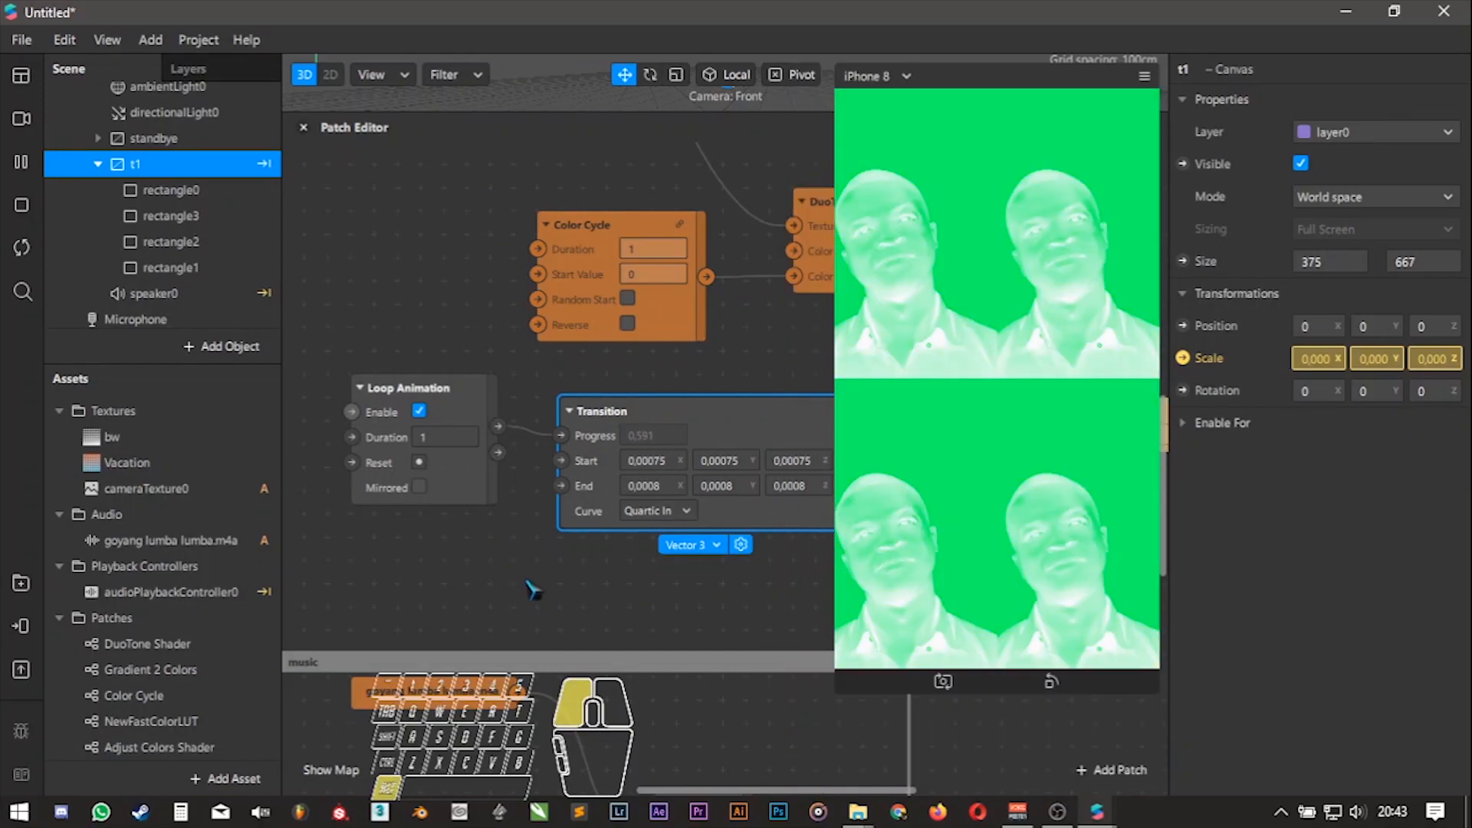
pyautogui.keyDown('alt'); pyautogui.moveTo(517, 579); pyautogui.dragTo(545, 594); pyautogui.keyUp('alt')
pyautogui.click(487, 448)
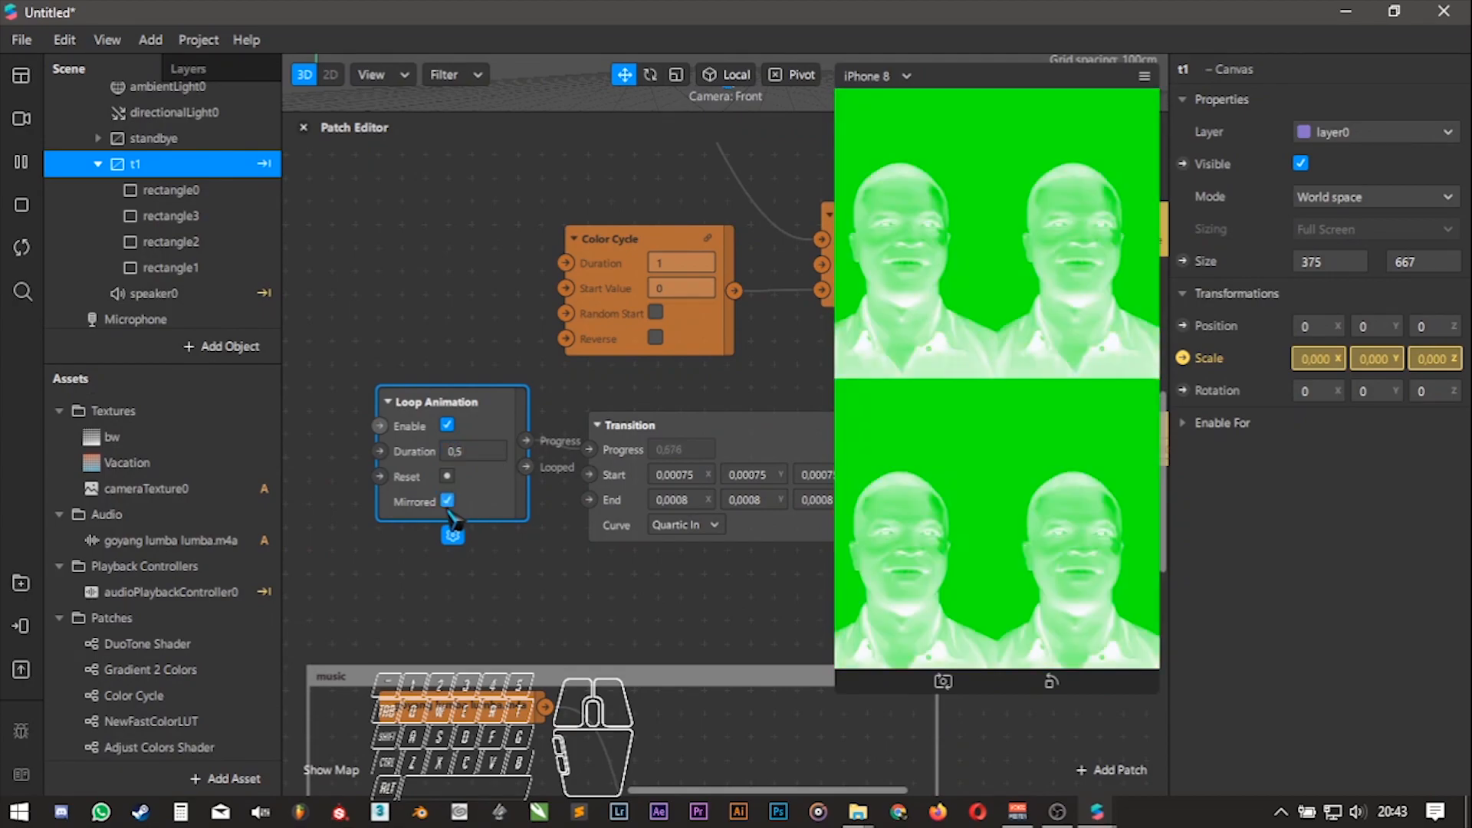
pyautogui.click(447, 501)
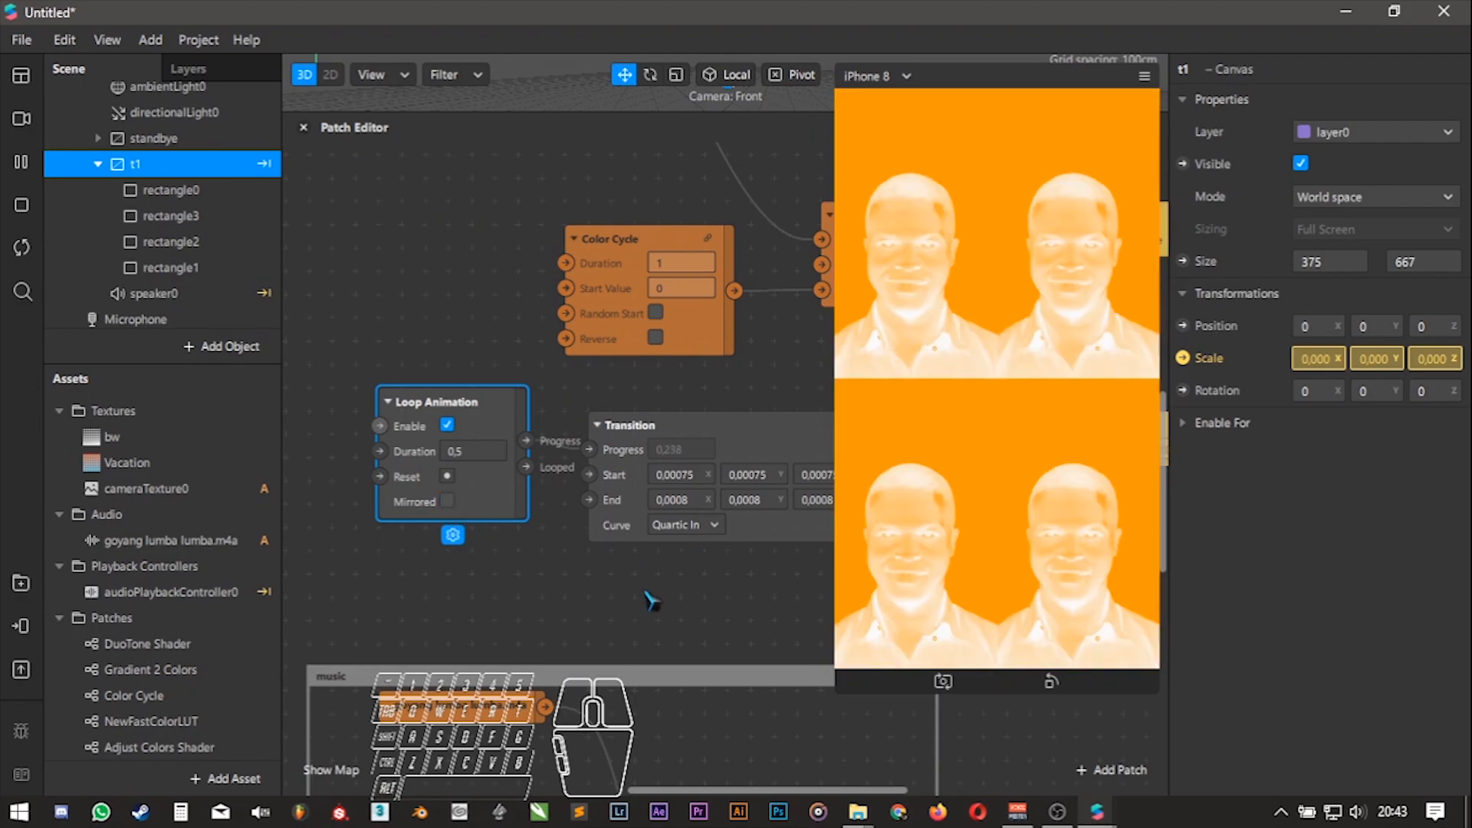
# - Shrink the preview and enclose all the t1 color and scale patches in a comment group named transisi1
pyautogui.keyDown('ctrl'); pyautogui.scroll(-3, 625, 617); pyautogui.keyUp('ctrl')
pyautogui.keyDown('ctrl'); pyautogui.scroll(-2, 611, 589); pyautogui.keyUp('ctrl')
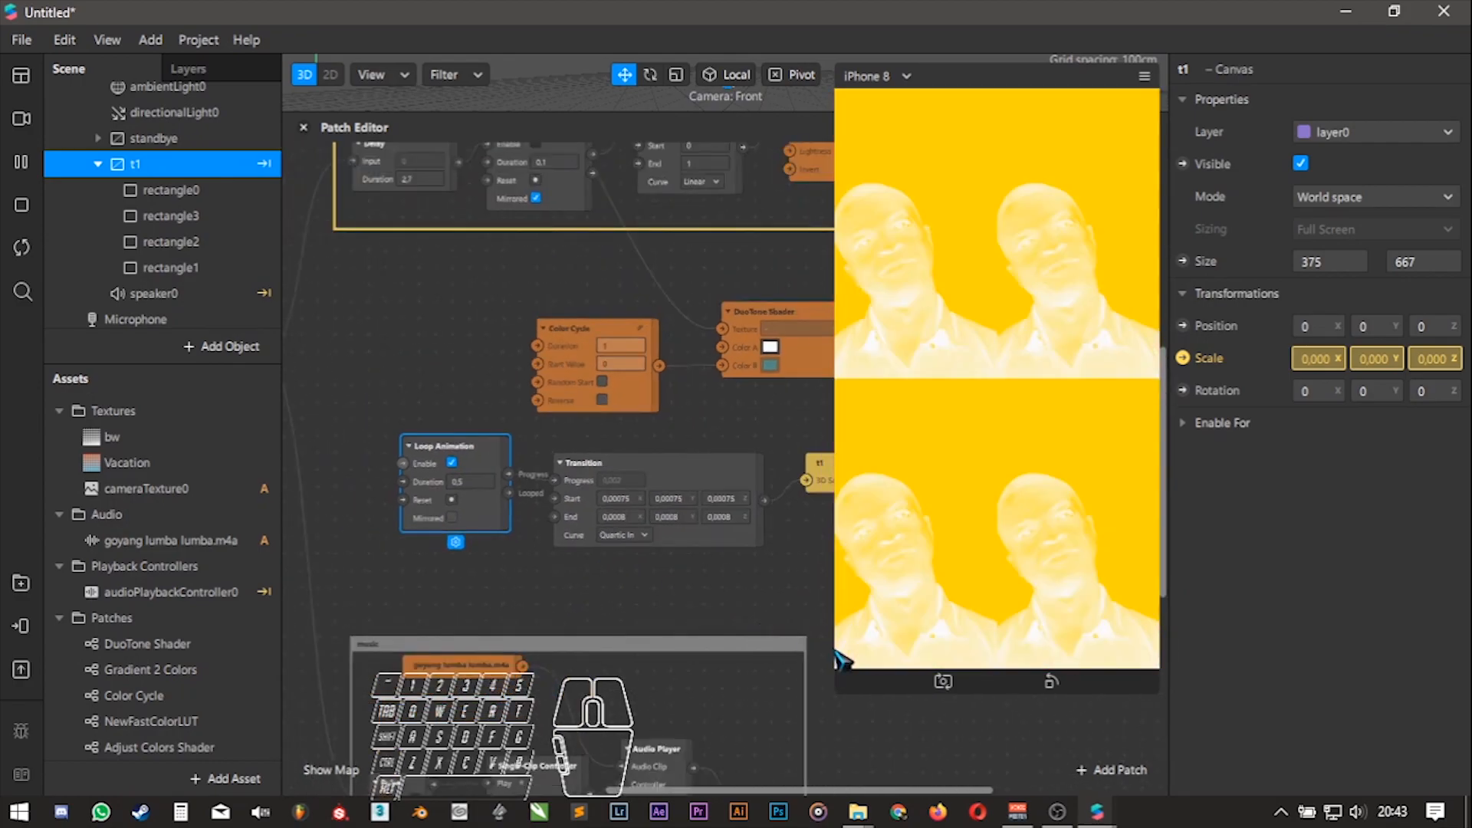
pyautogui.moveTo(854, 706); pyautogui.dragTo(1019, 477)
pyautogui.click(953, 603)
pyautogui.keyDown('alt'); pyautogui.moveTo(847, 590); pyautogui.dragTo(823, 614); pyautogui.keyUp('alt')
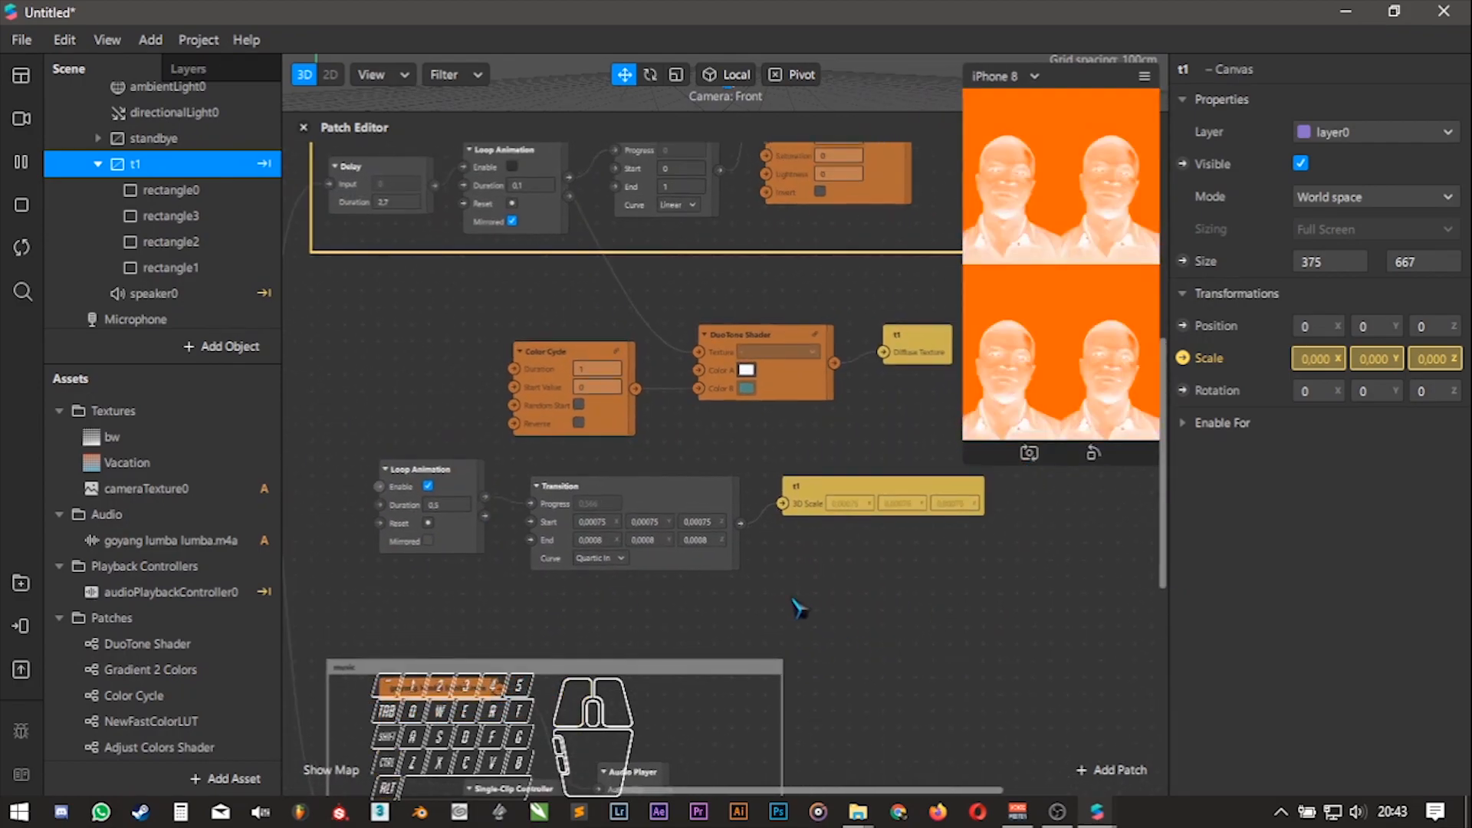
pyautogui.click(801, 541)
pyautogui.moveTo(805, 548); pyautogui.dragTo(469, 404)
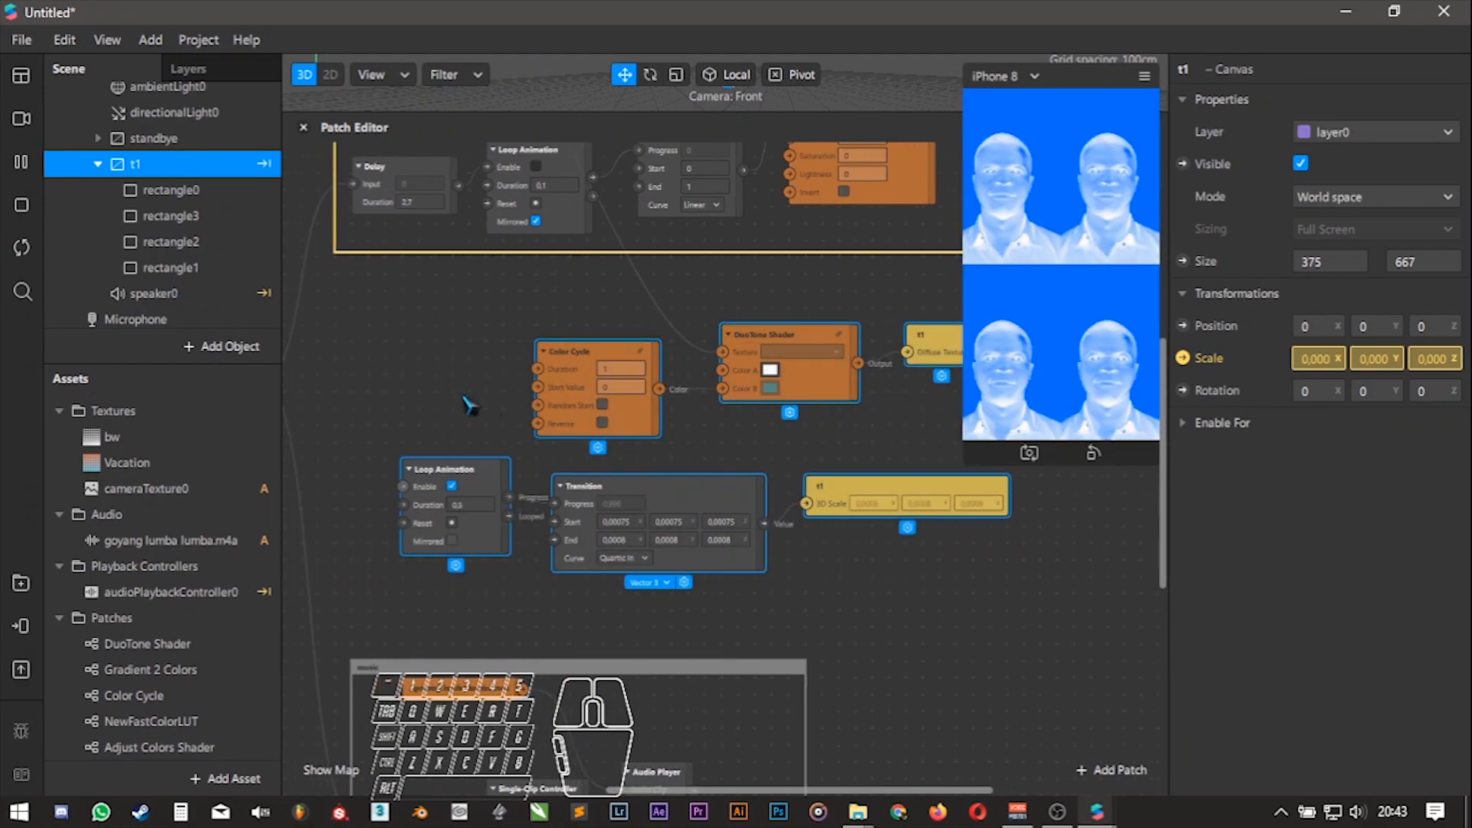
pyautogui.rightClick(606, 429)
pyautogui.click(658, 442)
pyautogui.click(437, 306)
pyautogui.write('transisi1')
pyautogui.press('Return')
# - Color the transisi1 comment group yellow
pyautogui.scroll(2, 437, 305)
pyautogui.rightClick(436, 306)
pyautogui.click(499, 451)
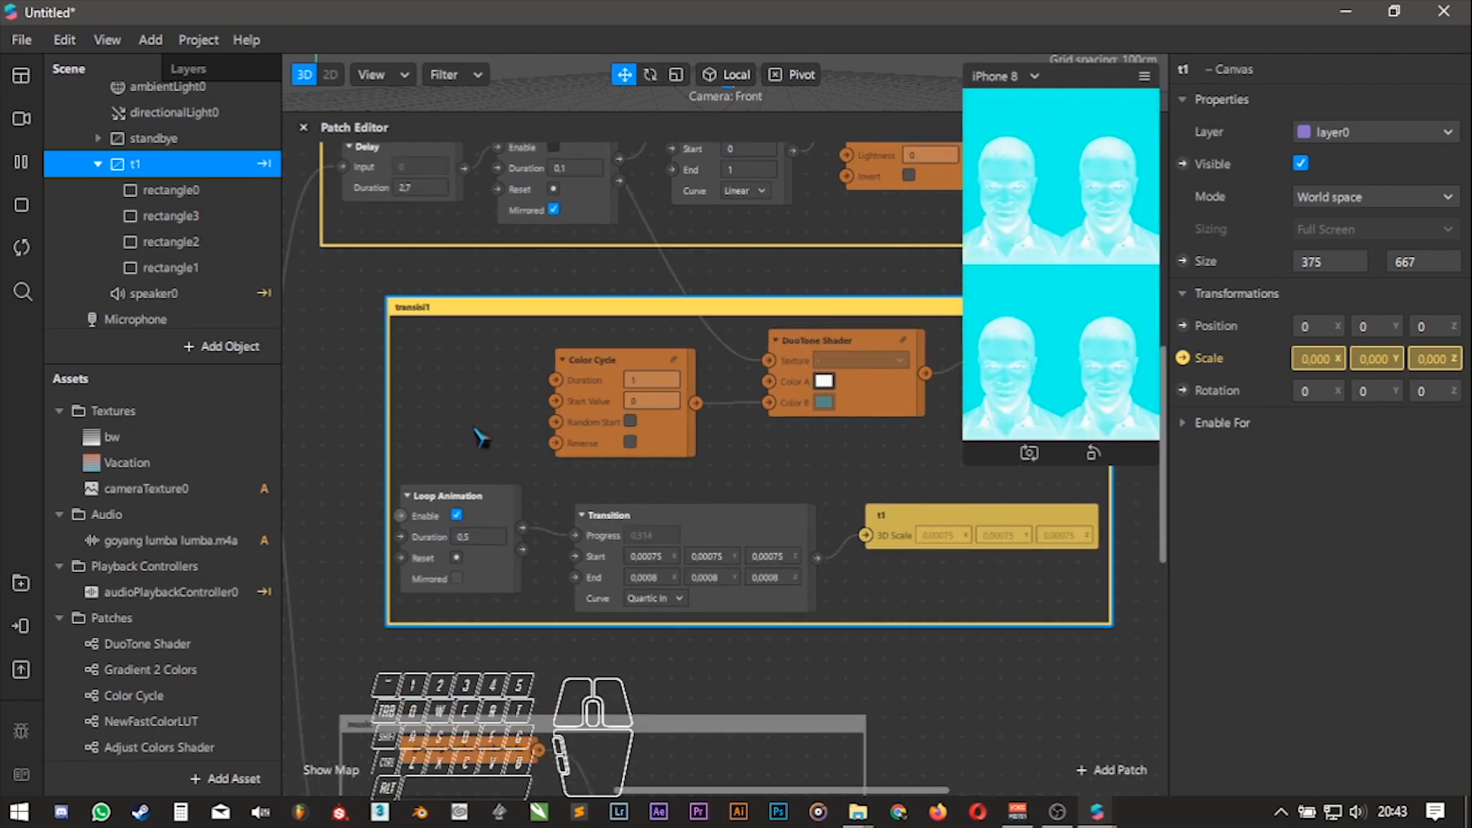
# - Shift the transisi1 comment group to line up with the group above, collapse the t1 canvas and narrow the properties area
pyautogui.moveTo(532, 311); pyautogui.dragTo(465, 306)
pyautogui.keyDown('alt'); pyautogui.moveTo(1073, 483); pyautogui.dragTo(836, 491); pyautogui.keyUp('alt')
pyautogui.scroll(-2, 836, 474)
pyautogui.keyDown('alt'); pyautogui.moveTo(713, 470); pyautogui.dragTo(617, 465); pyautogui.keyUp('alt')
pyautogui.click(98, 165)
pyautogui.keyDown('alt'); pyautogui.moveTo(794, 467); pyautogui.dragTo(755, 479); pyautogui.keyUp('alt')
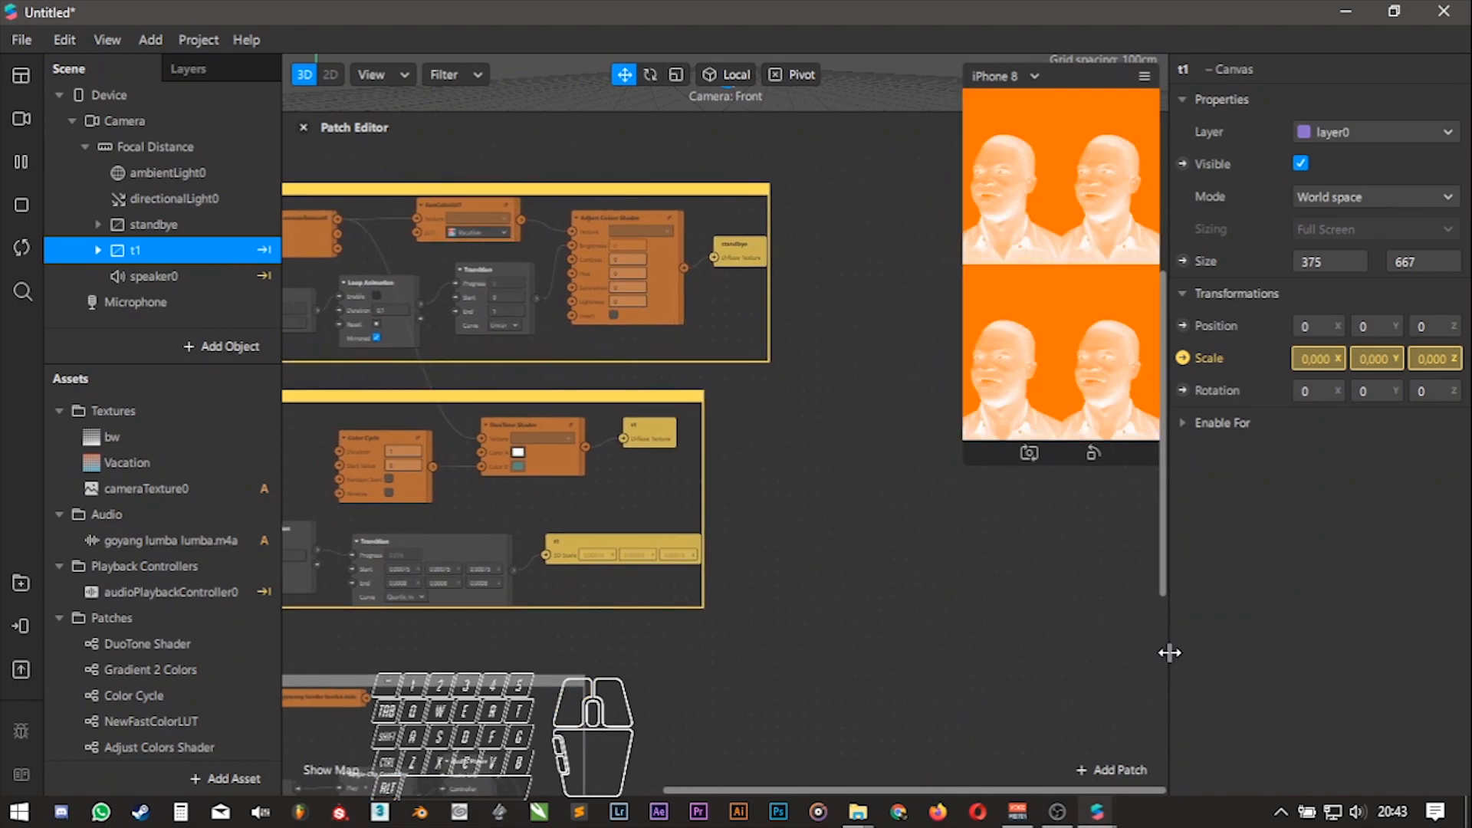
pyautogui.moveTo(1169, 652); pyautogui.dragTo(1213, 652)
pyautogui.keyDown('alt'); pyautogui.moveTo(901, 548); pyautogui.dragTo(752, 579); pyautogui.keyUp('alt')
pyautogui.scroll(2, 841, 553)
pyautogui.moveTo(825, 535)
pyautogui.keyDown('alt'); pyautogui.mouseDown()
pyautogui.moveTo(805, 592)
pyautogui.moveTo(845, 620)
pyautogui.mouseUp(); pyautogui.keyUp('alt')
pyautogui.moveTo(986, 726)
pyautogui.keyDown('alt'); pyautogui.mouseDown()
pyautogui.moveTo(945, 684)
pyautogui.moveTo(1002, 693)
pyautogui.mouseUp(); pyautogui.keyUp('alt')
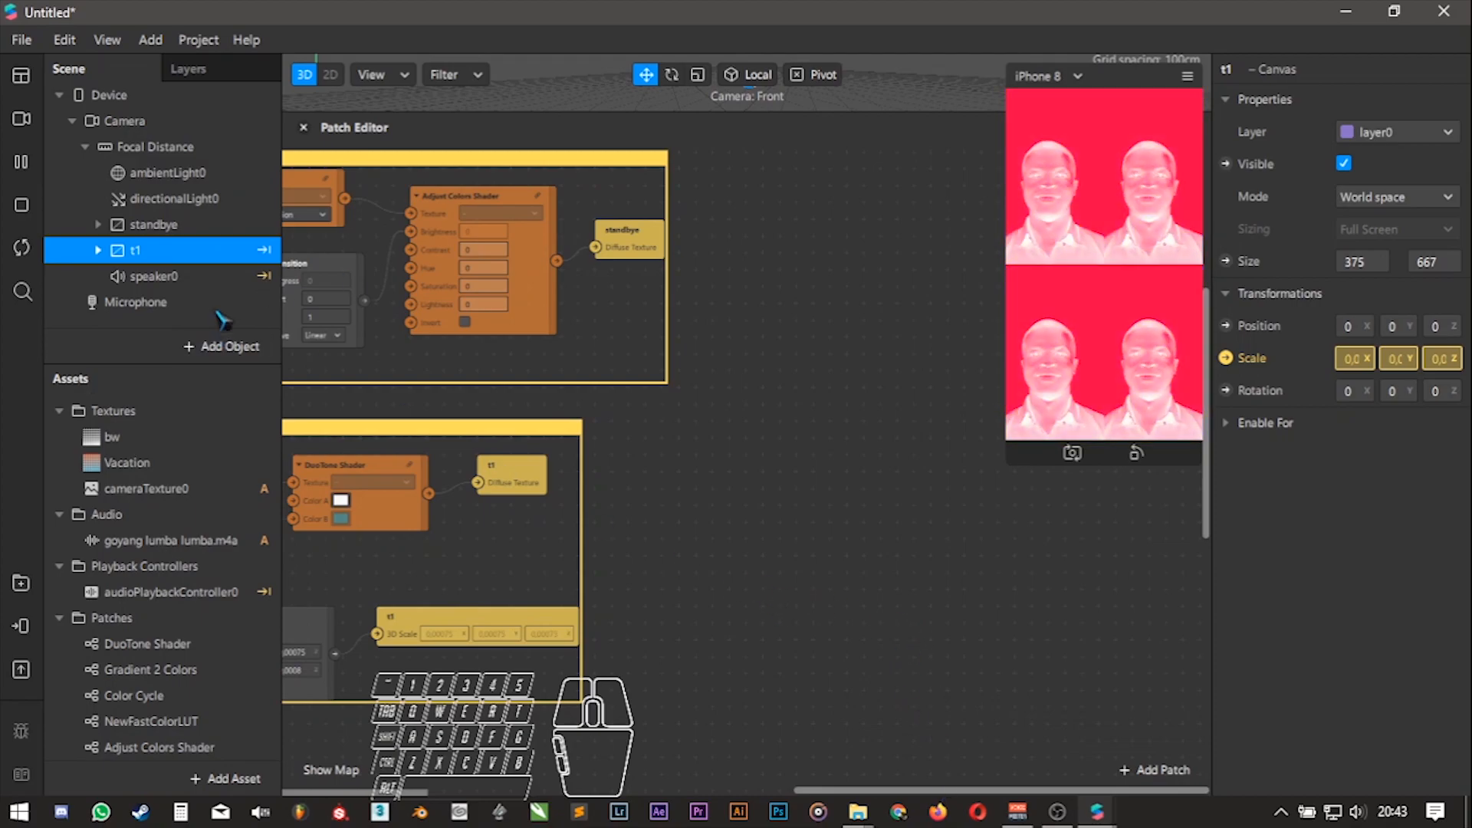
# - Add a new canvas object to the scene
pyautogui.click(222, 346)
pyautogui.write('t2')
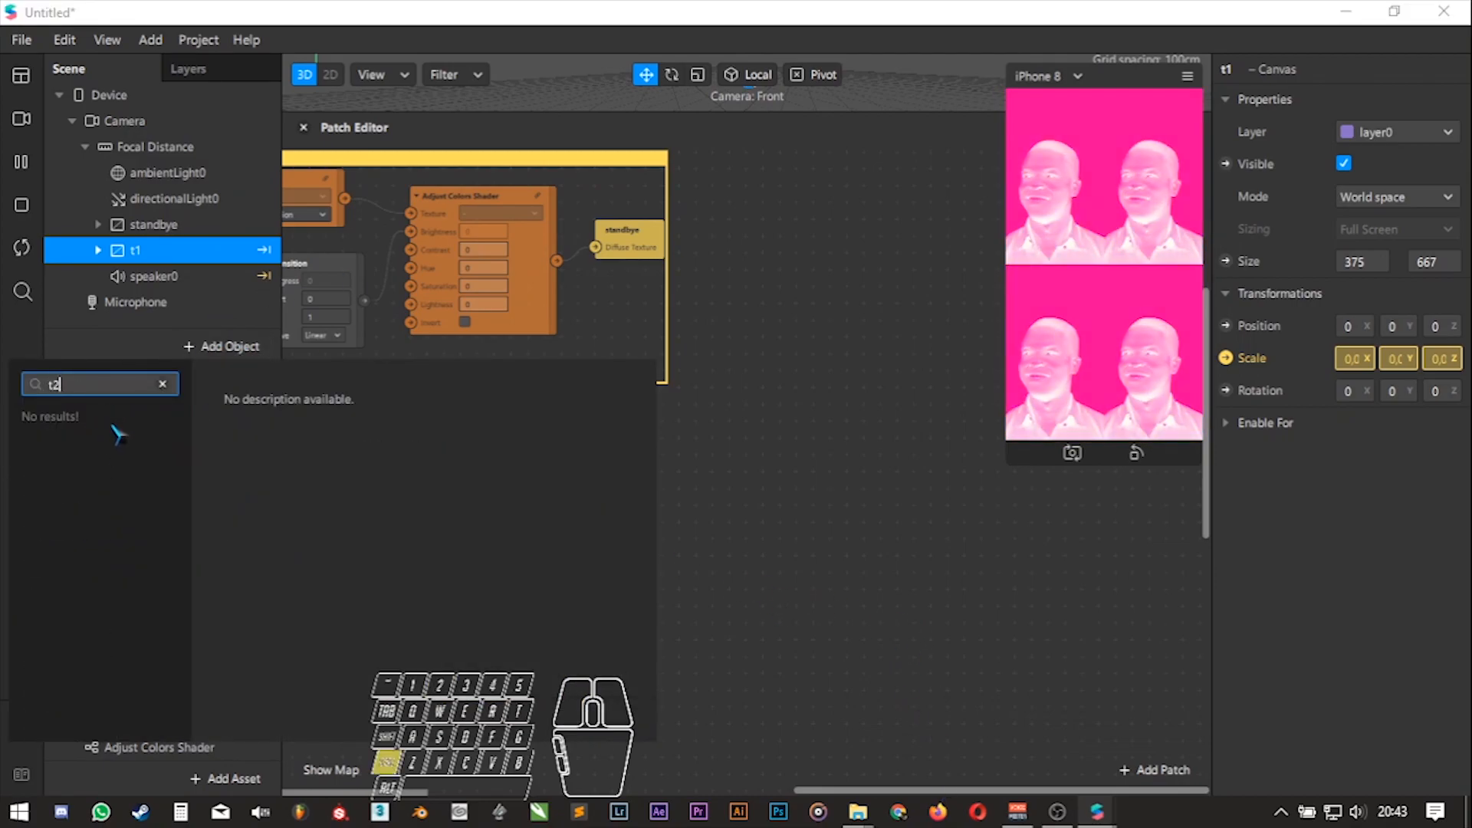
pyautogui.write('can')
pyautogui.click(130, 430)
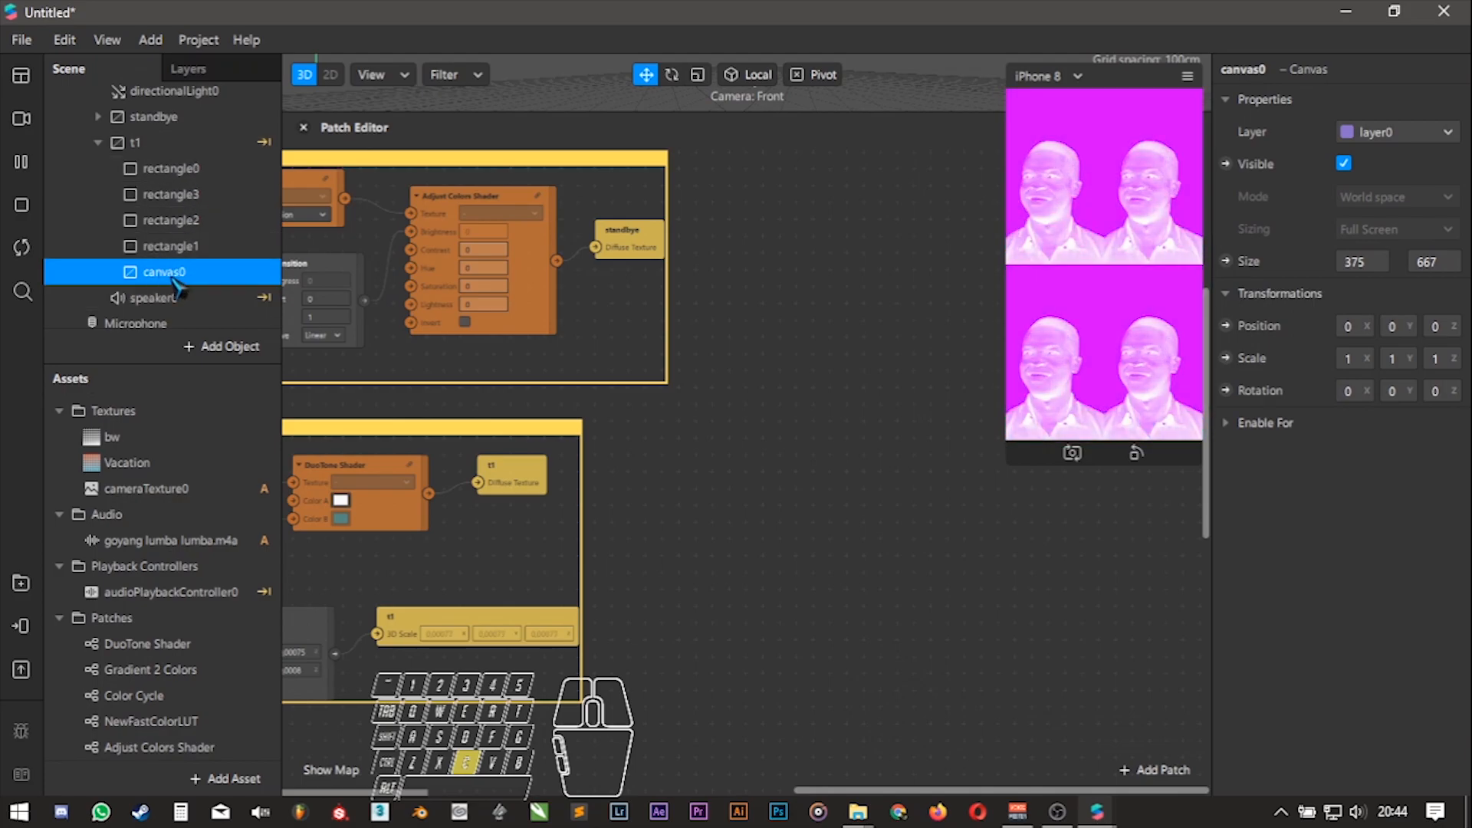
# - Move the new canvas out of t1 to sit directly under Focal Distance and rename it t2
pyautogui.moveTo(175, 282); pyautogui.dragTo(123, 107)
pyautogui.click(99, 168)
pyautogui.moveTo(165, 213); pyautogui.dragTo(162, 265)
pyautogui.click(161, 270)
pyautogui.doubleClick(157, 264)
pyautogui.write('t2')
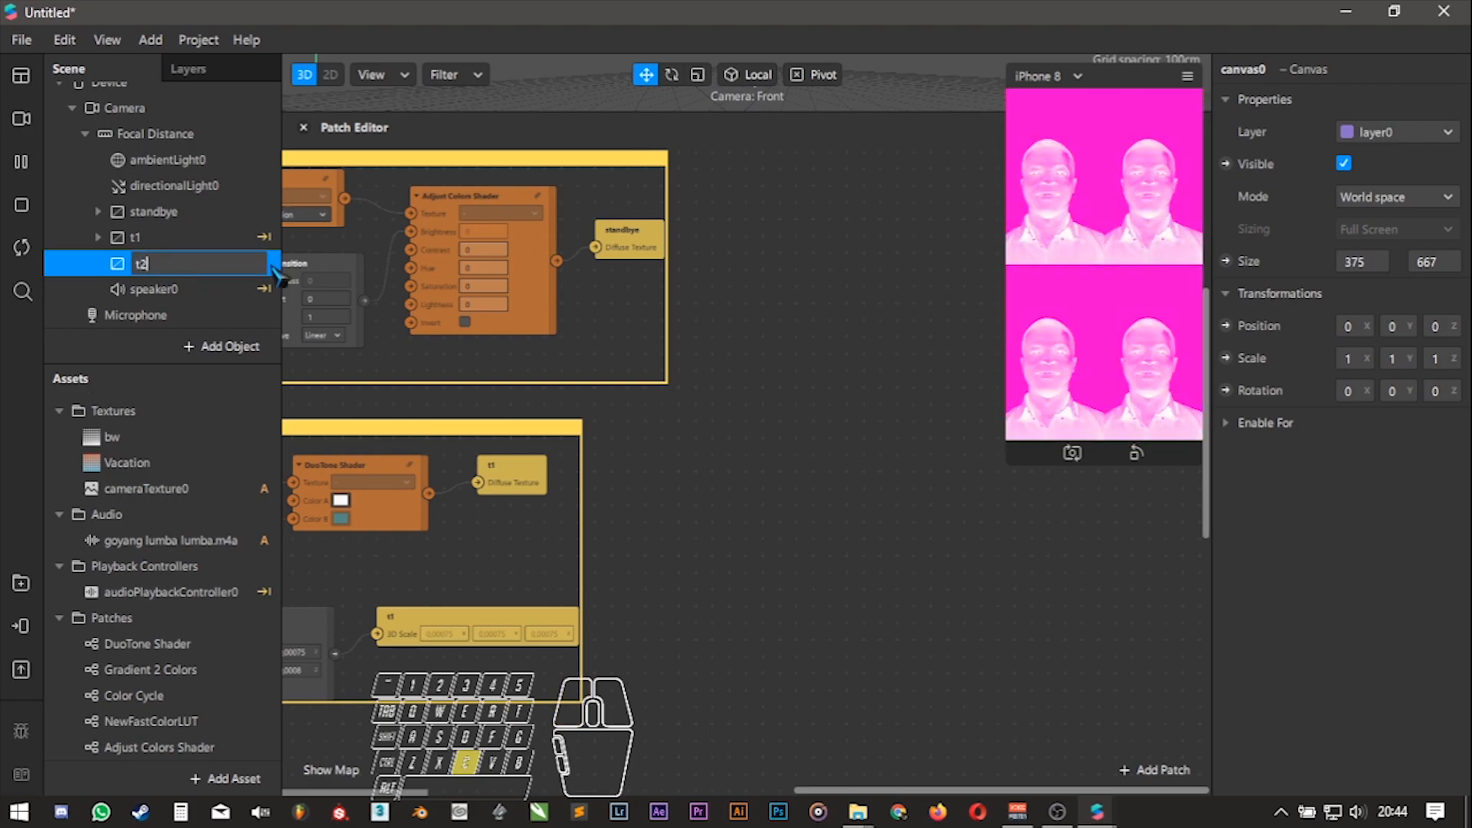
pyautogui.press('Return')
# - Add a rectangle to the t2 canvas and make it fill the full width and height
pyautogui.rightClick(142, 278)
pyautogui.moveTo(253, 286)
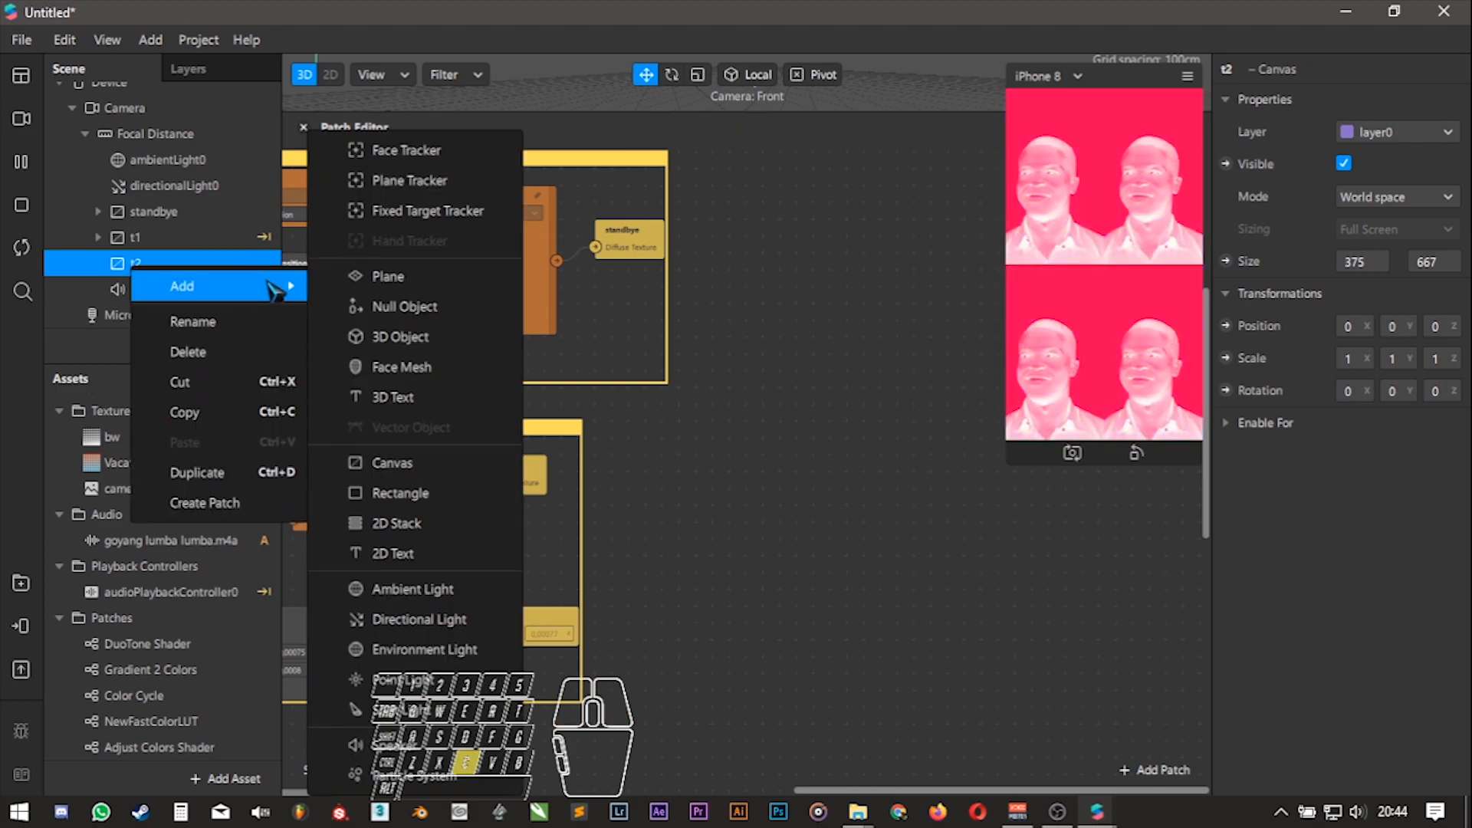
pyautogui.click(361, 490)
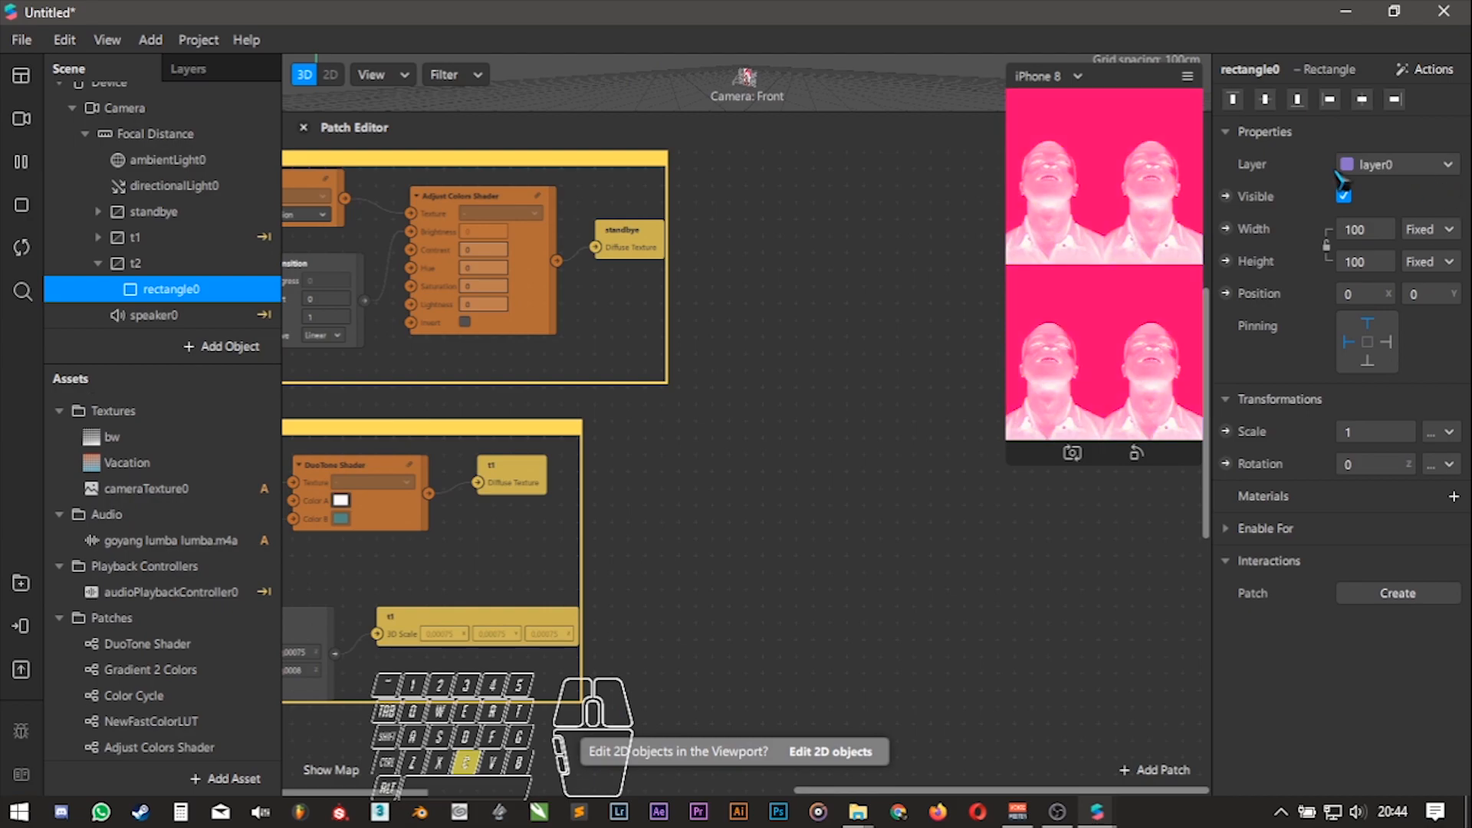
pyautogui.click(1378, 231)
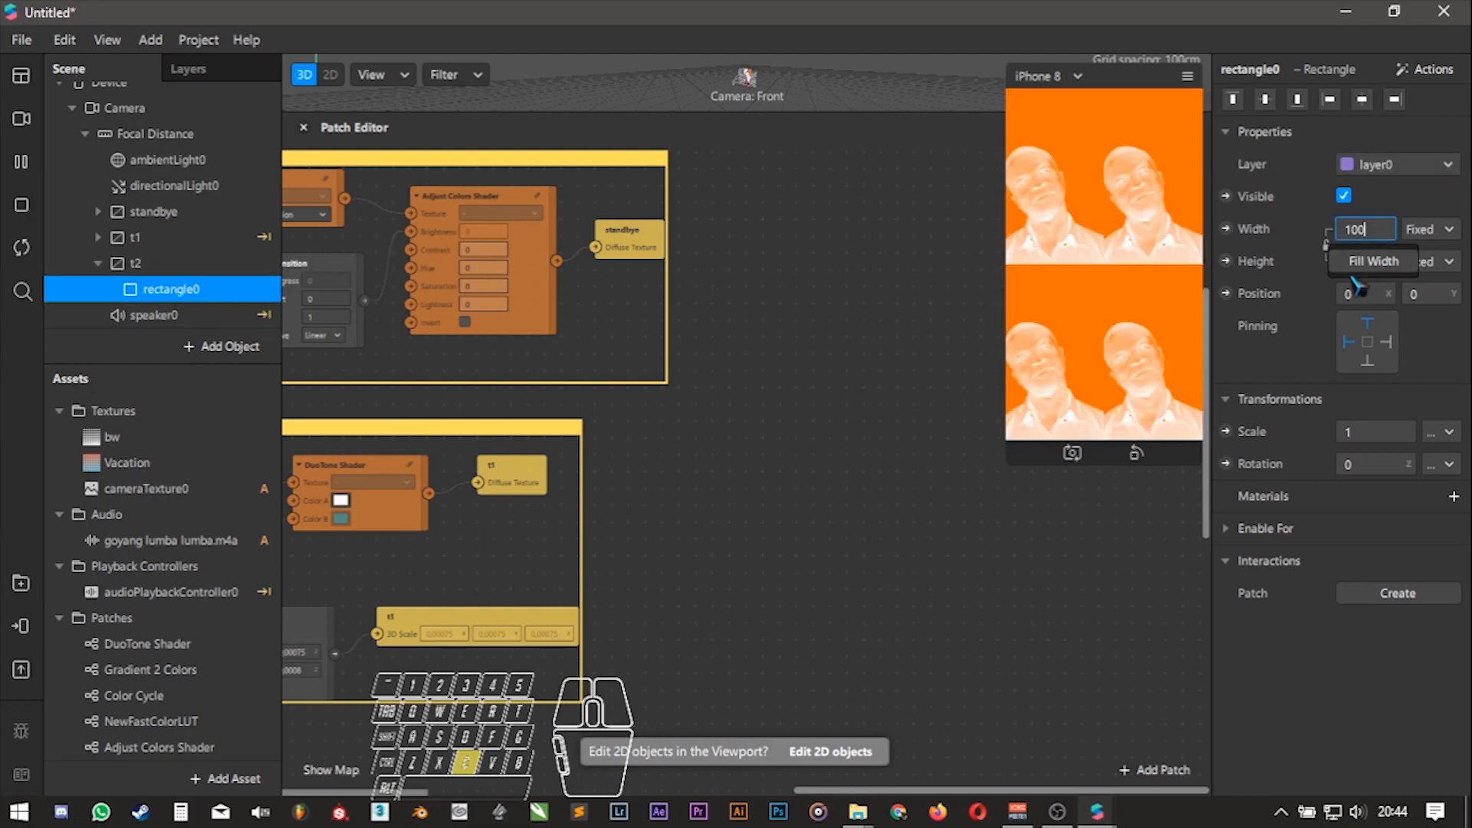
pyautogui.click(1368, 263)
pyautogui.click(1365, 261)
pyautogui.click(1373, 293)
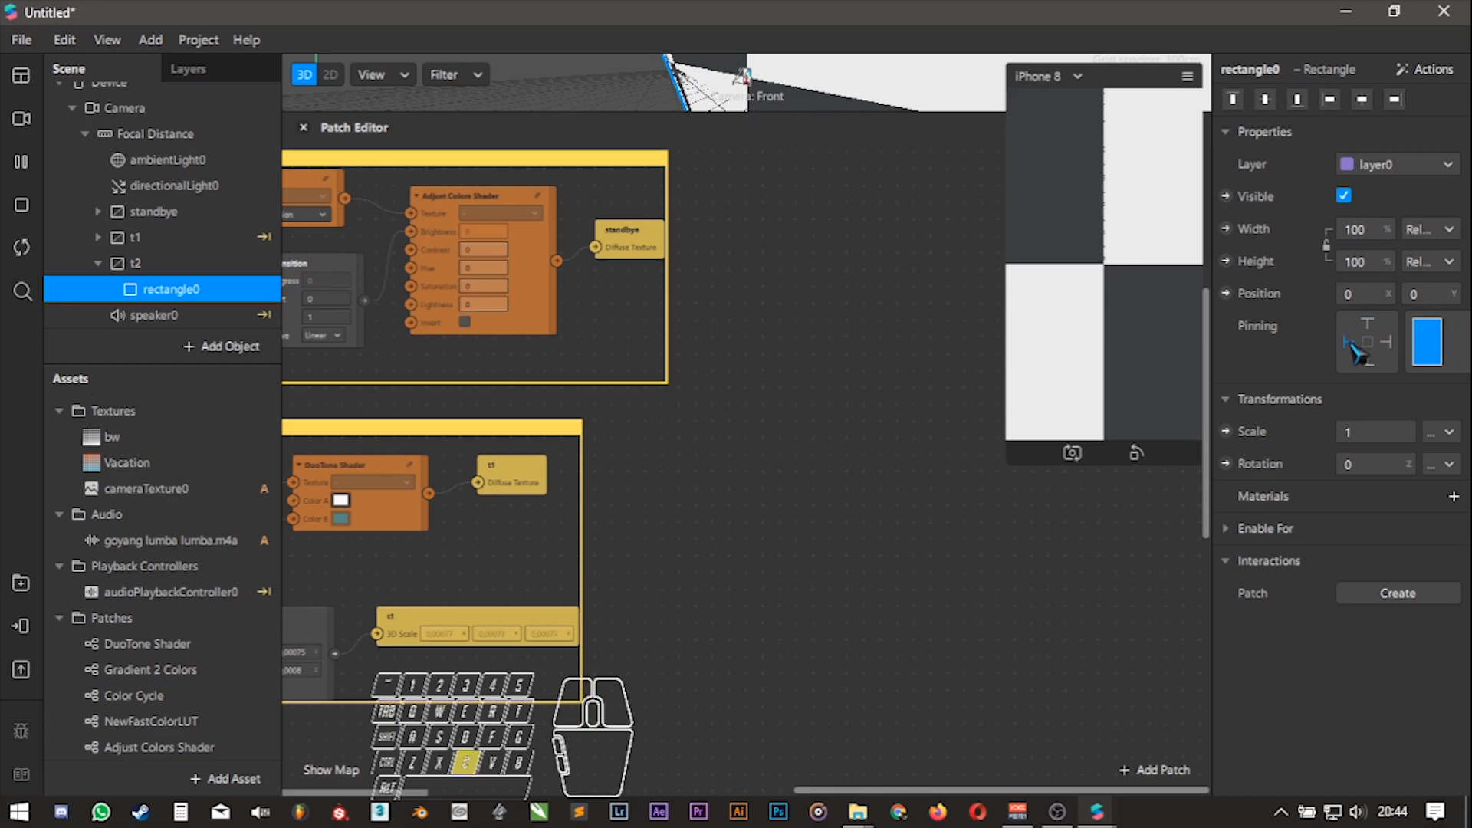
# - Enlarge the viewport, compare t2 with the t1 canvas and change t2's mode to Camera space
pyautogui.moveTo(767, 114); pyautogui.dragTo(767, 544)
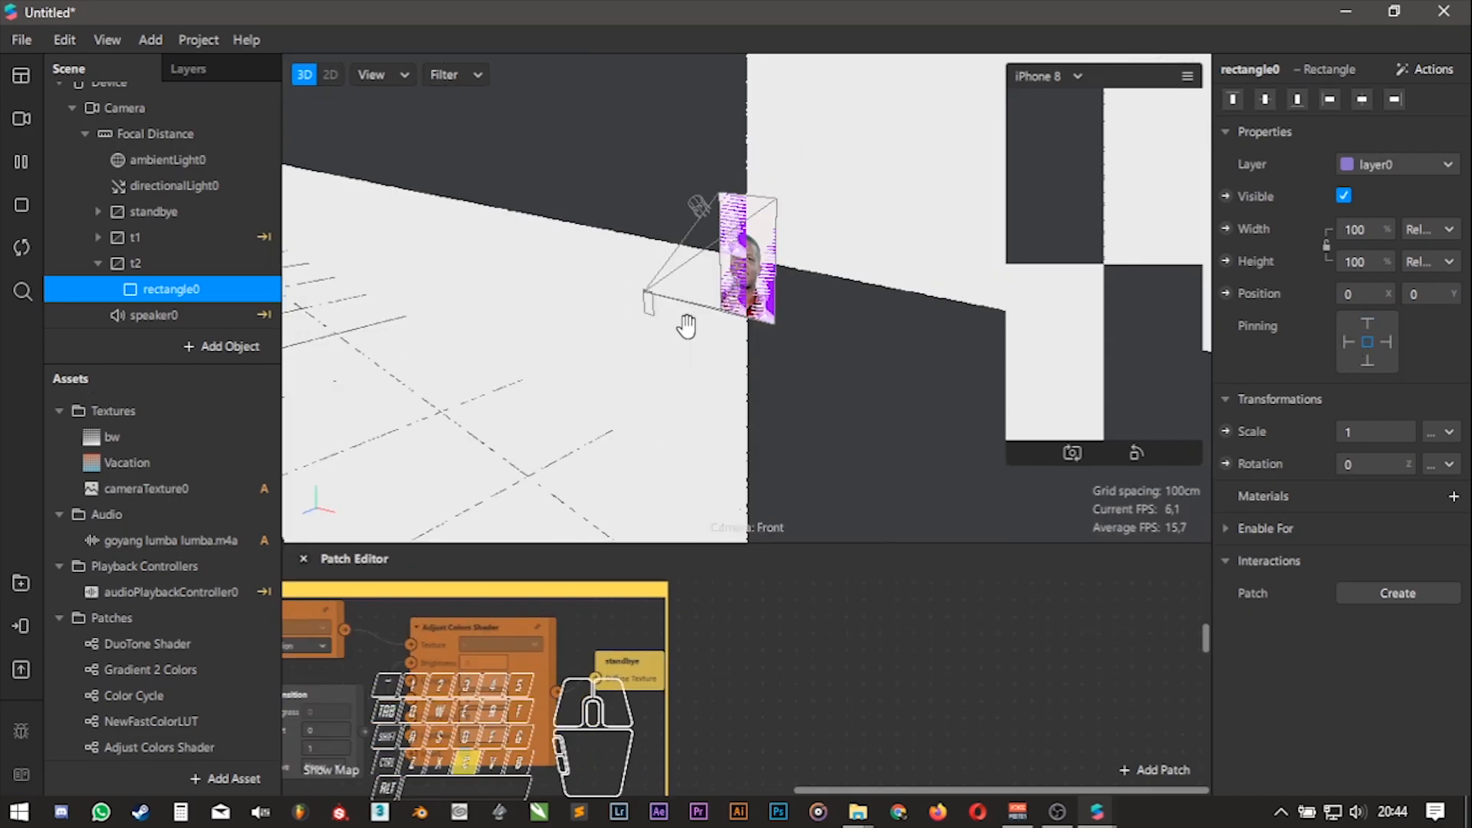
pyautogui.scroll(-10, 684, 331)
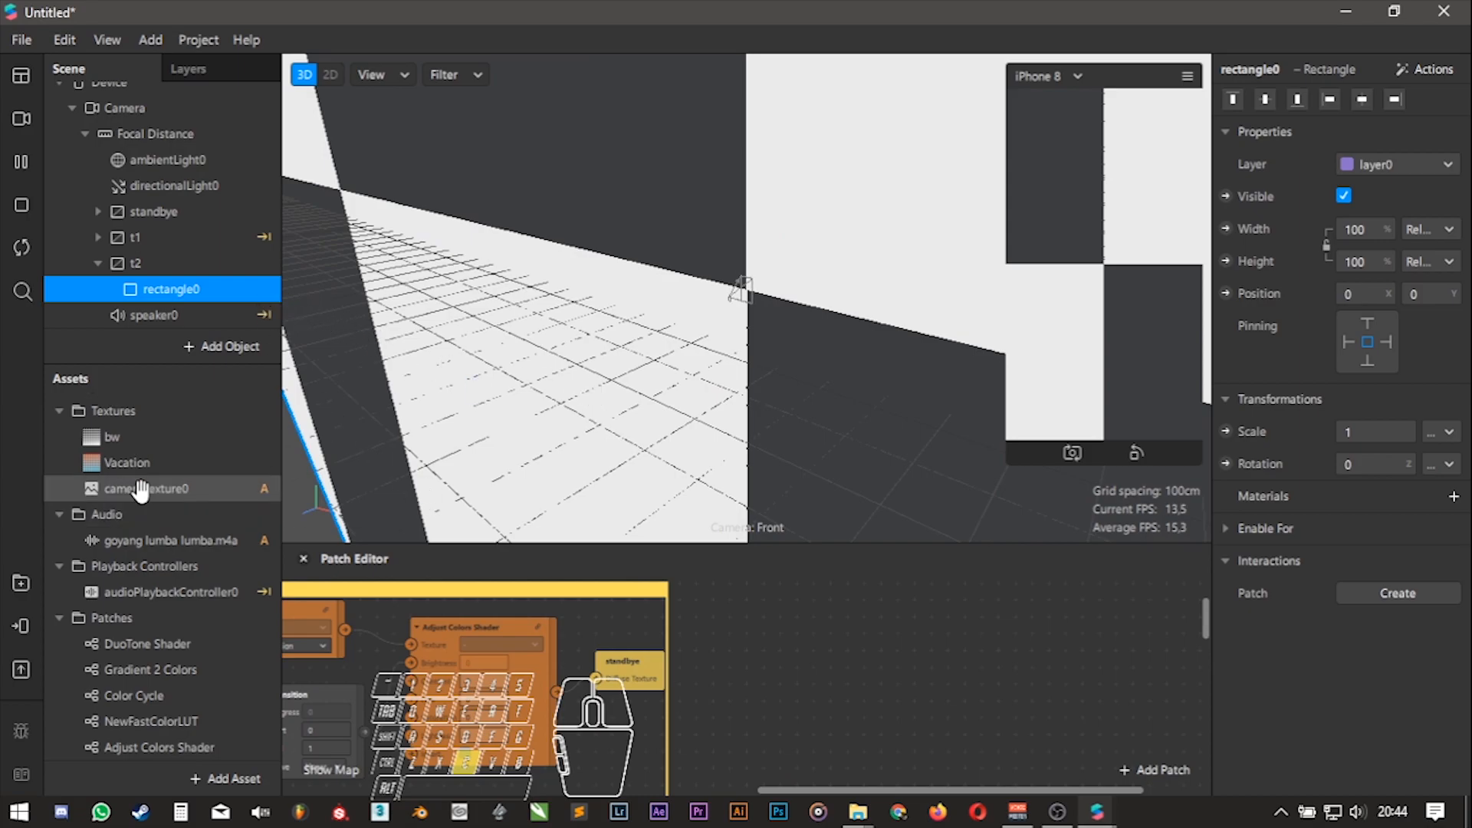
pyautogui.click(197, 243)
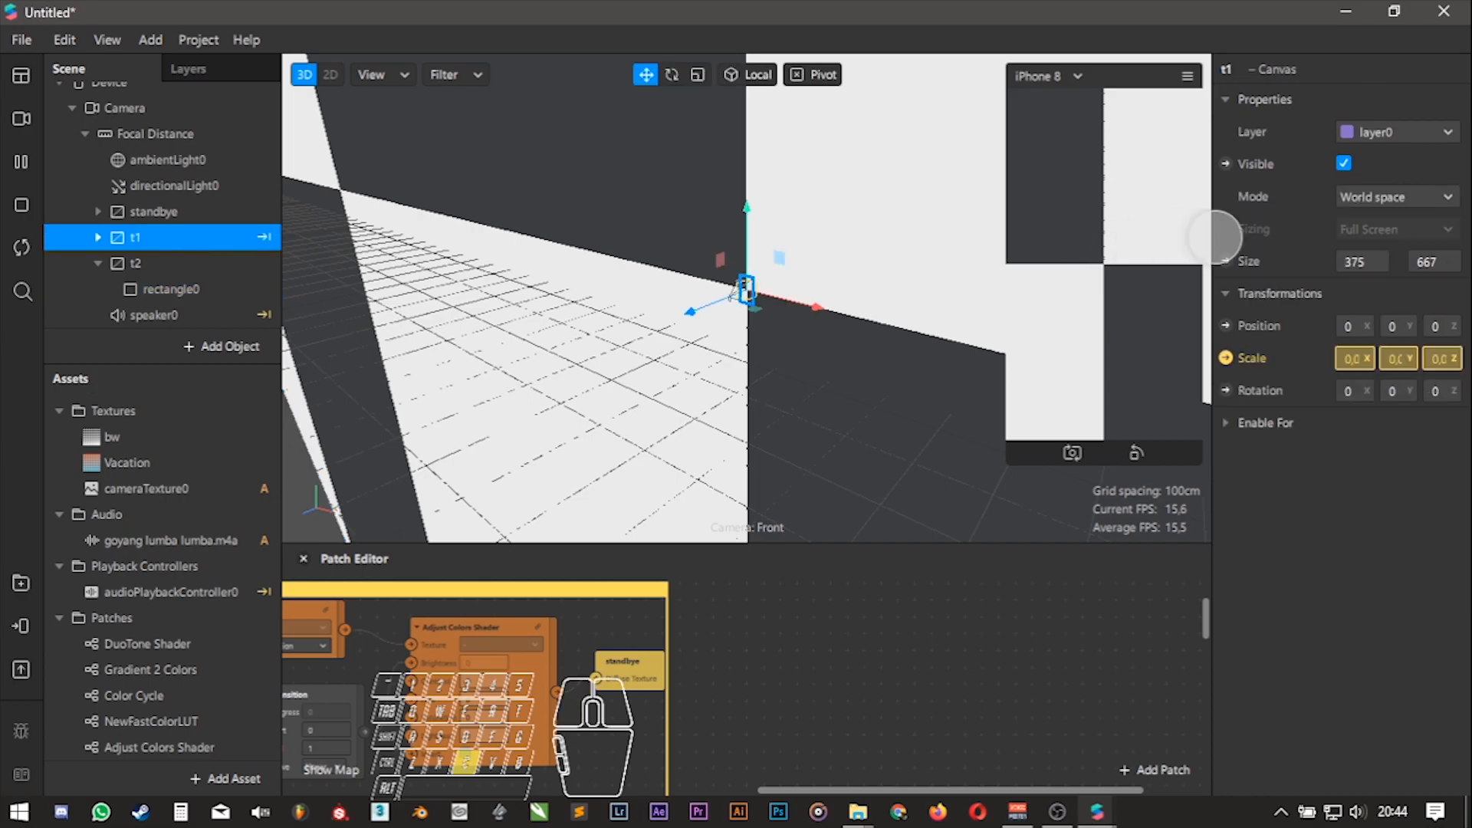
pyautogui.click(184, 270)
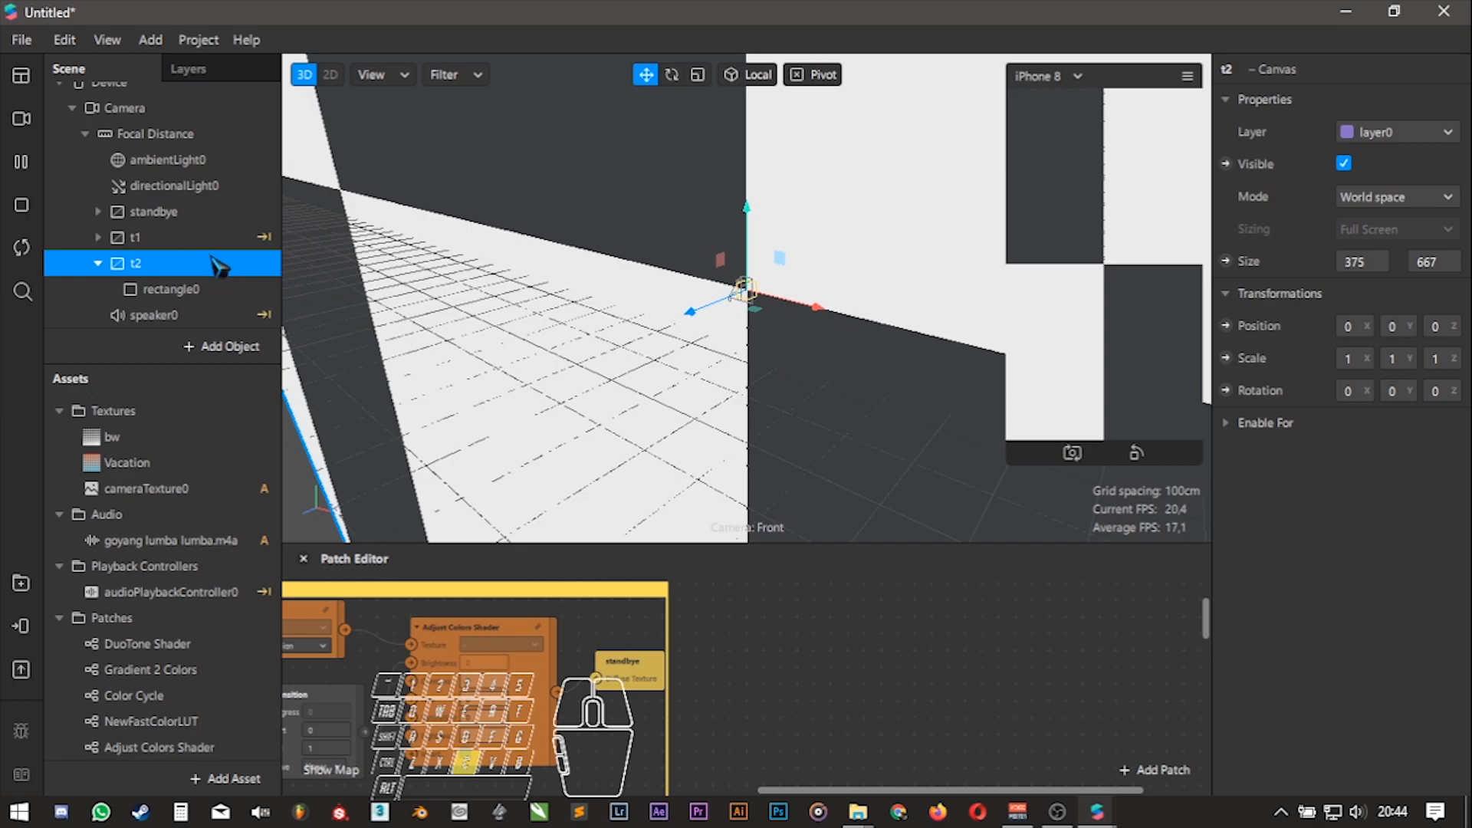
pyautogui.click(1378, 200)
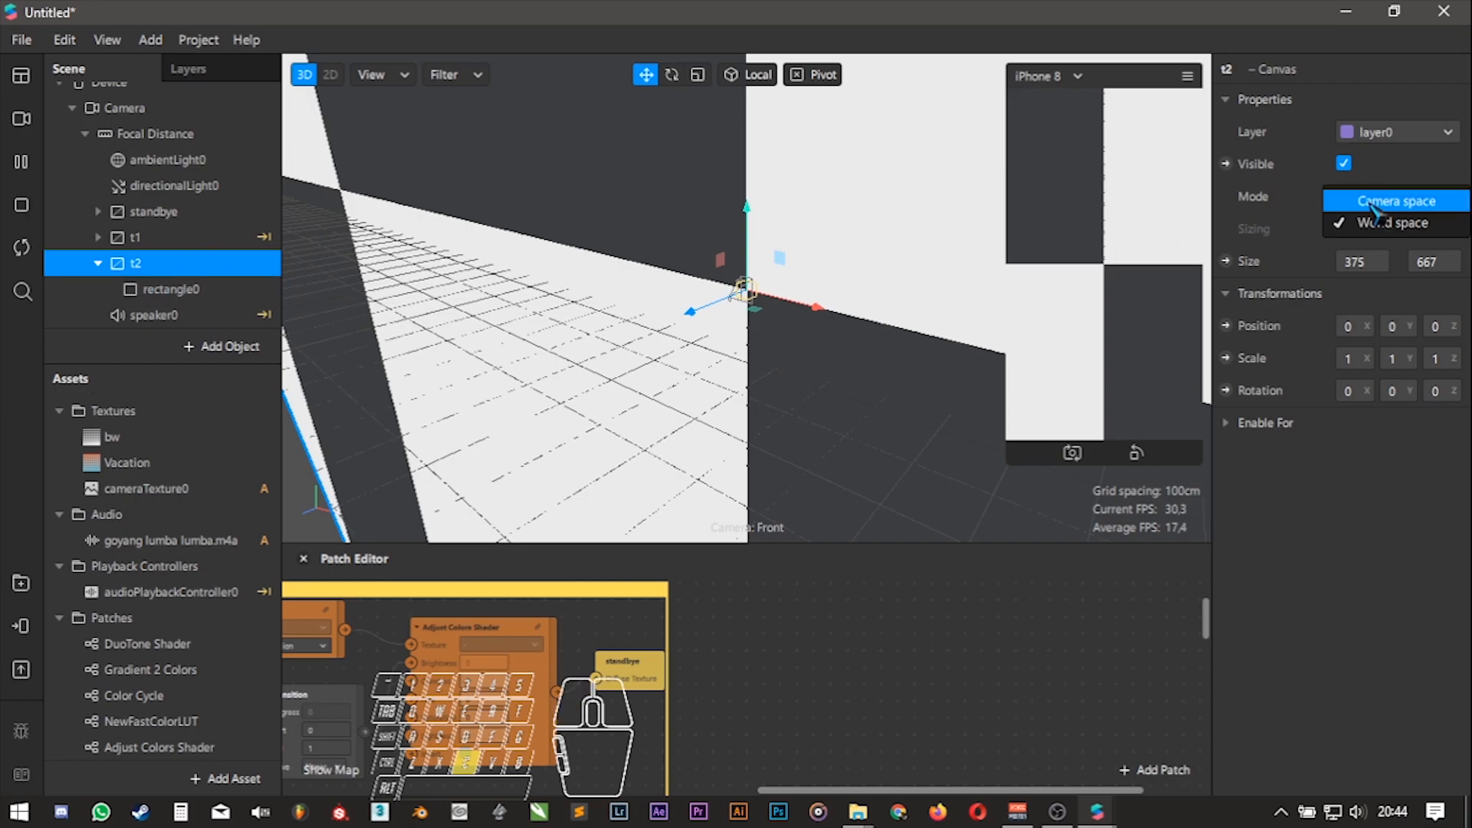
pyautogui.click(1392, 202)
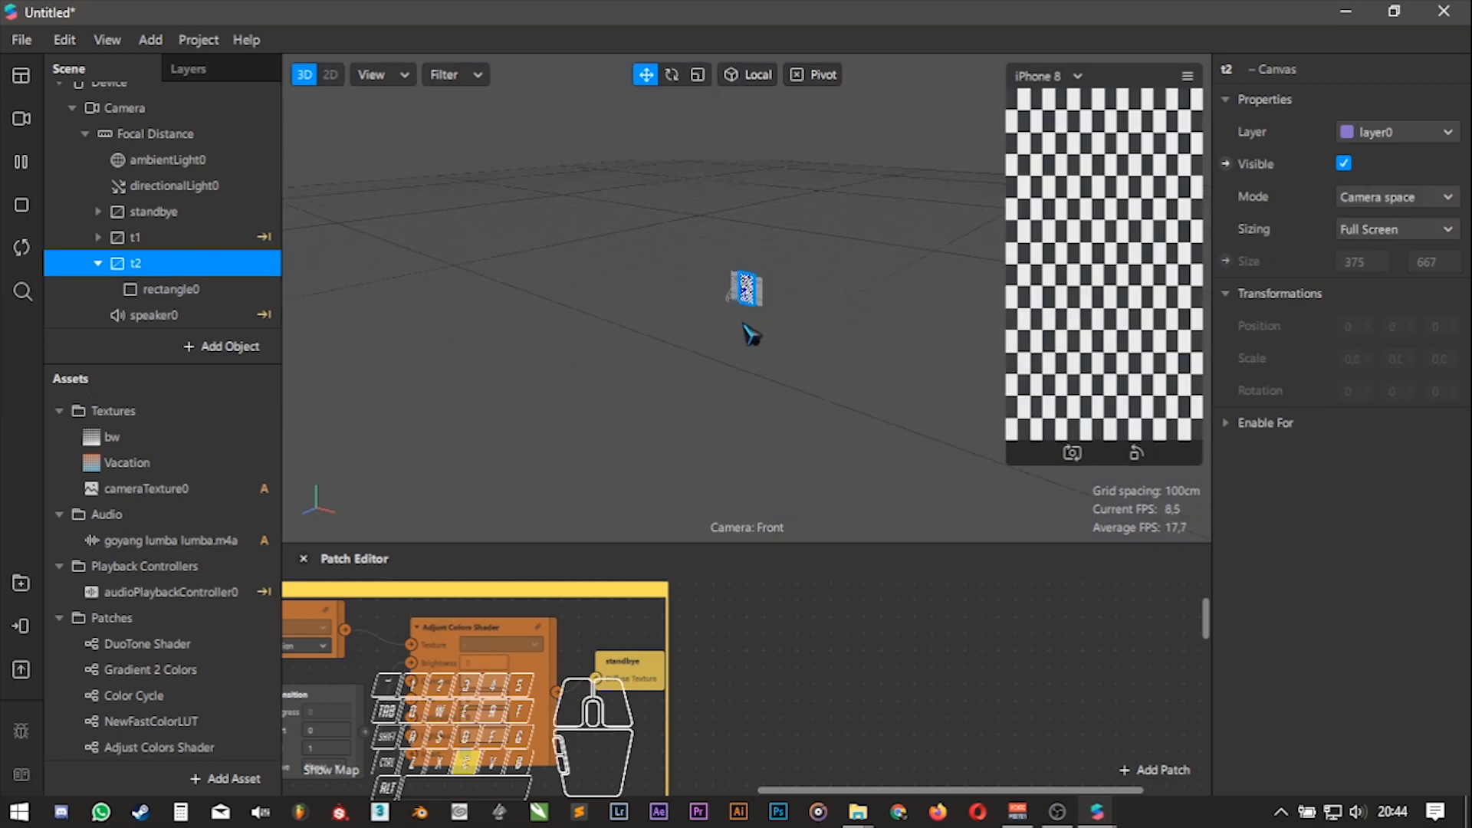
# - Expand the patch workspace again and create a new material for t2's rectangle
pyautogui.moveTo(752, 539); pyautogui.dragTo(748, 55)
pyautogui.keyDown('alt'); pyautogui.moveTo(839, 434); pyautogui.dragTo(664, 430); pyautogui.keyUp('alt')
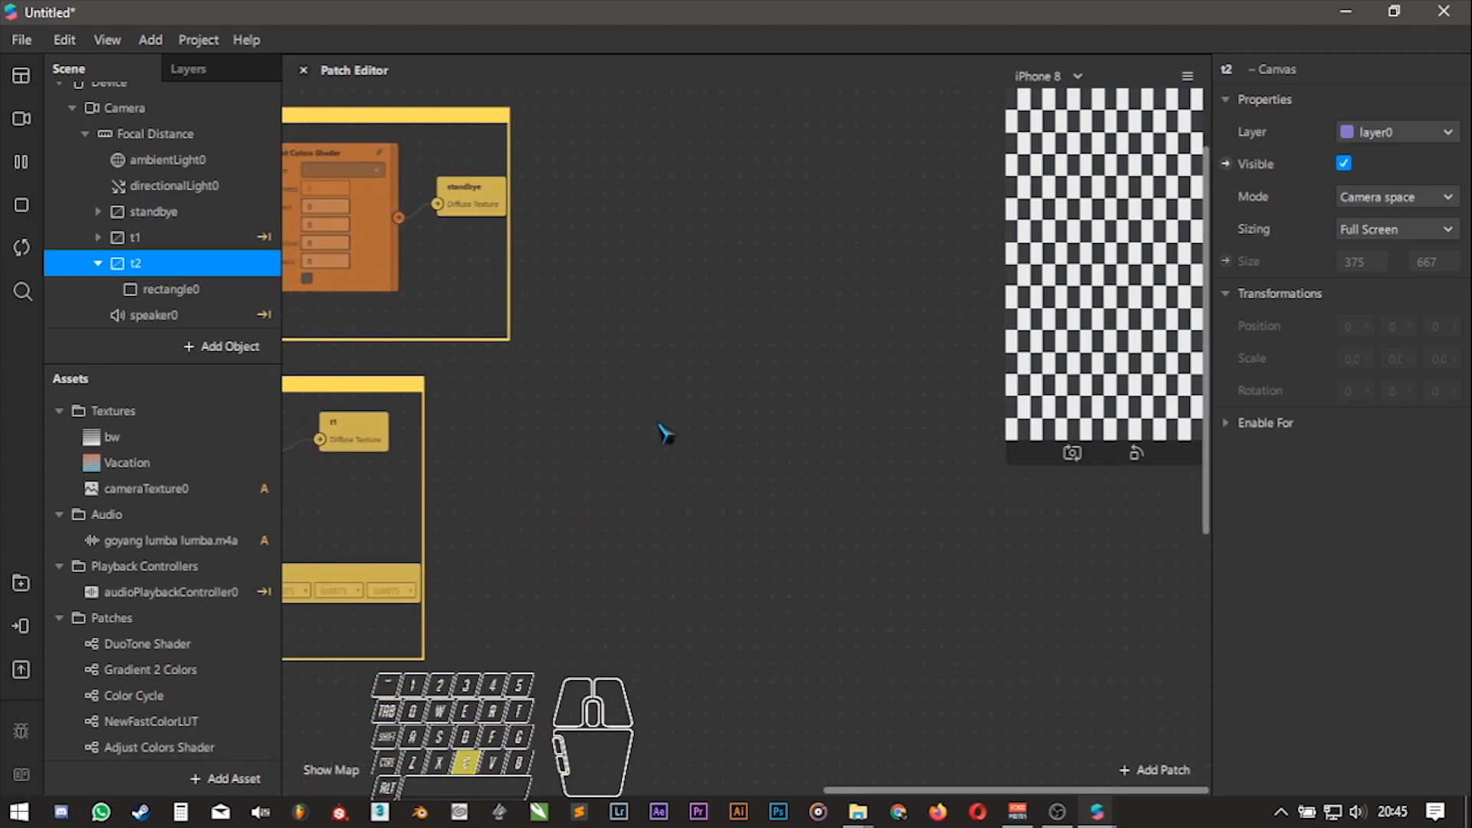
pyautogui.click(161, 290)
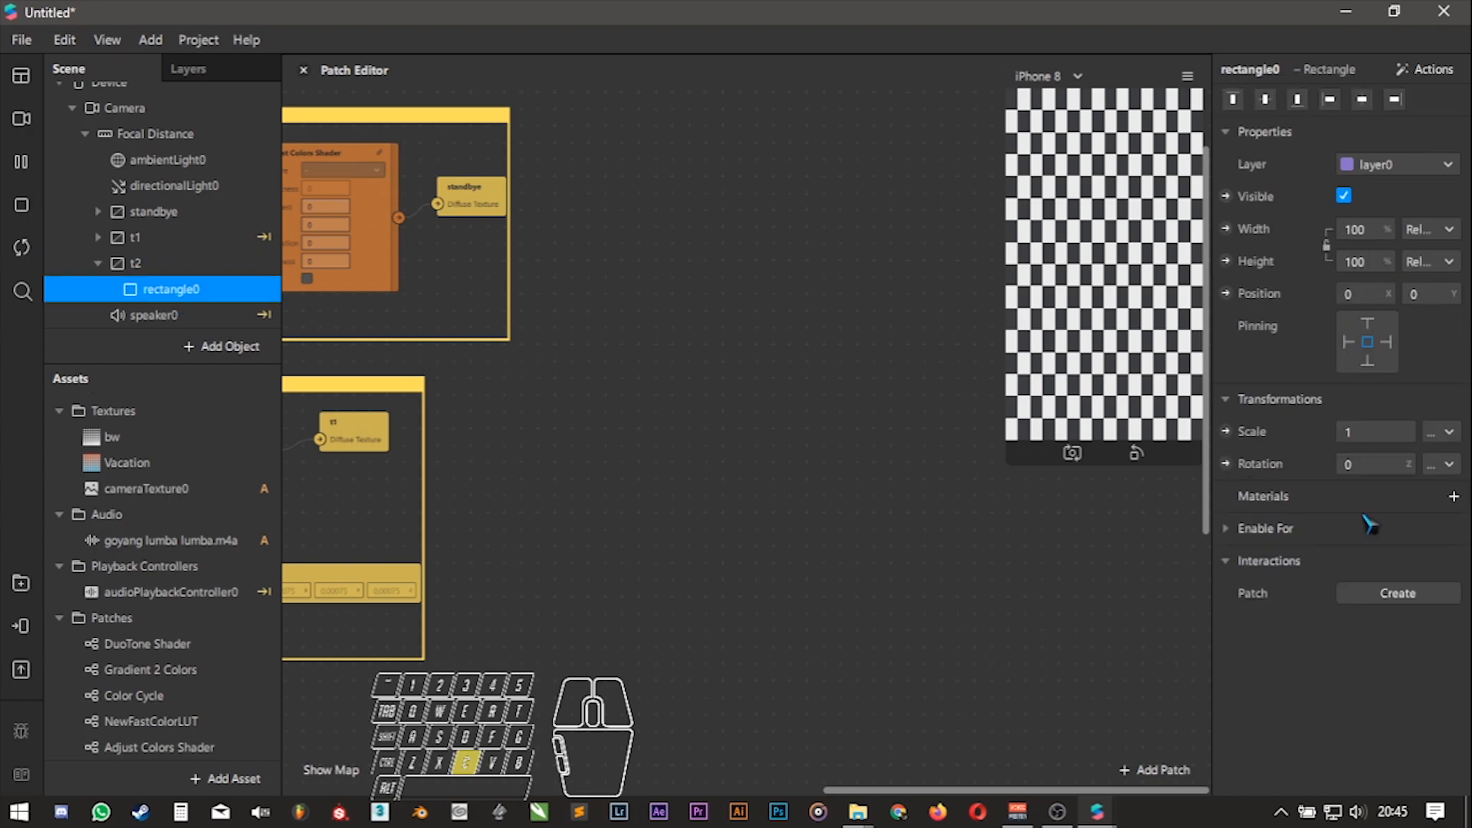
pyautogui.click(1455, 497)
pyautogui.click(1356, 598)
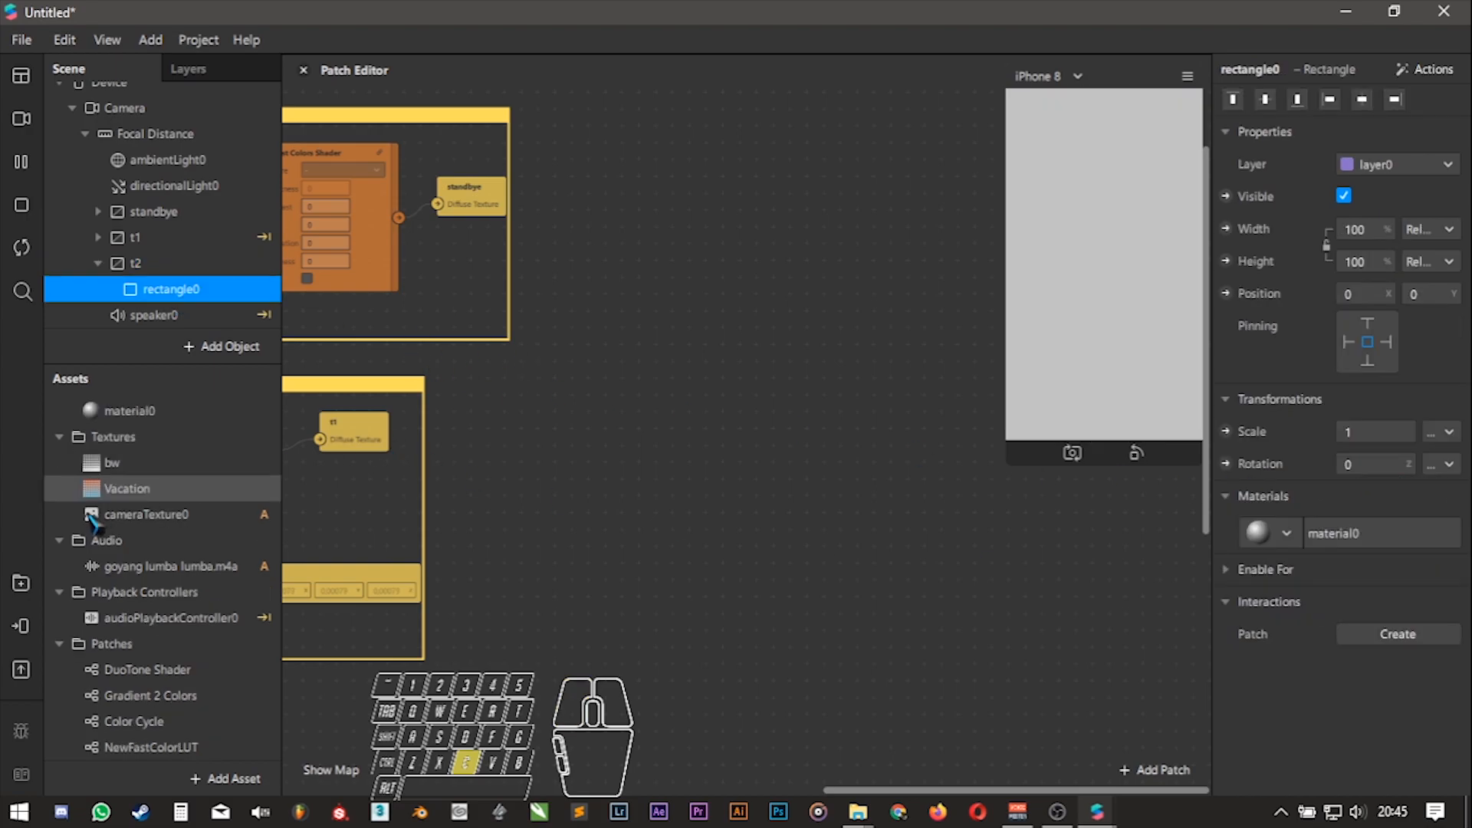
# - Set material0's shader type to Flat, create a patch for its diffuse texture and place it in an empty area
pyautogui.click(157, 431)
pyautogui.click(1365, 101)
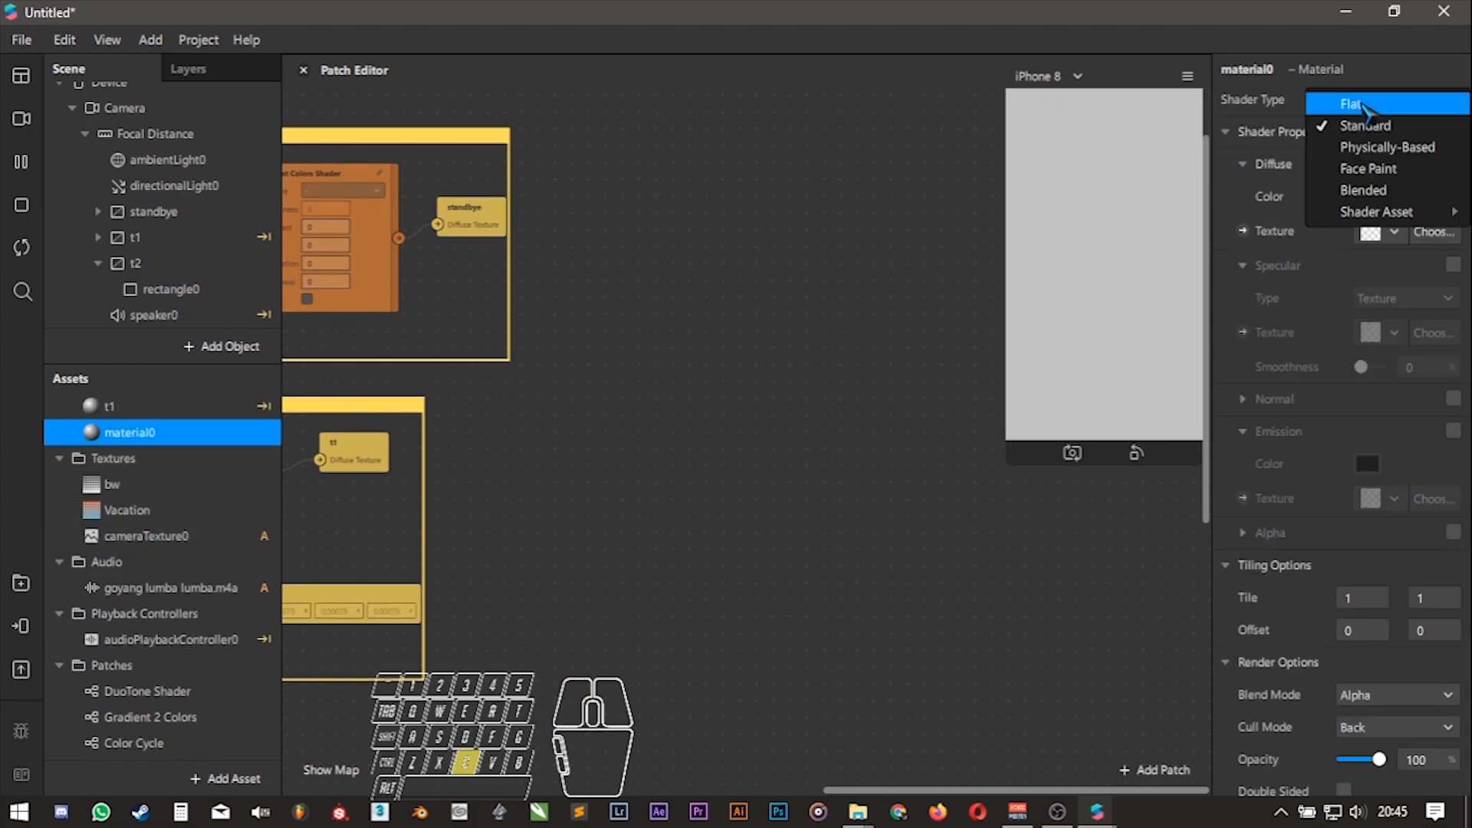
pyautogui.click(1351, 104)
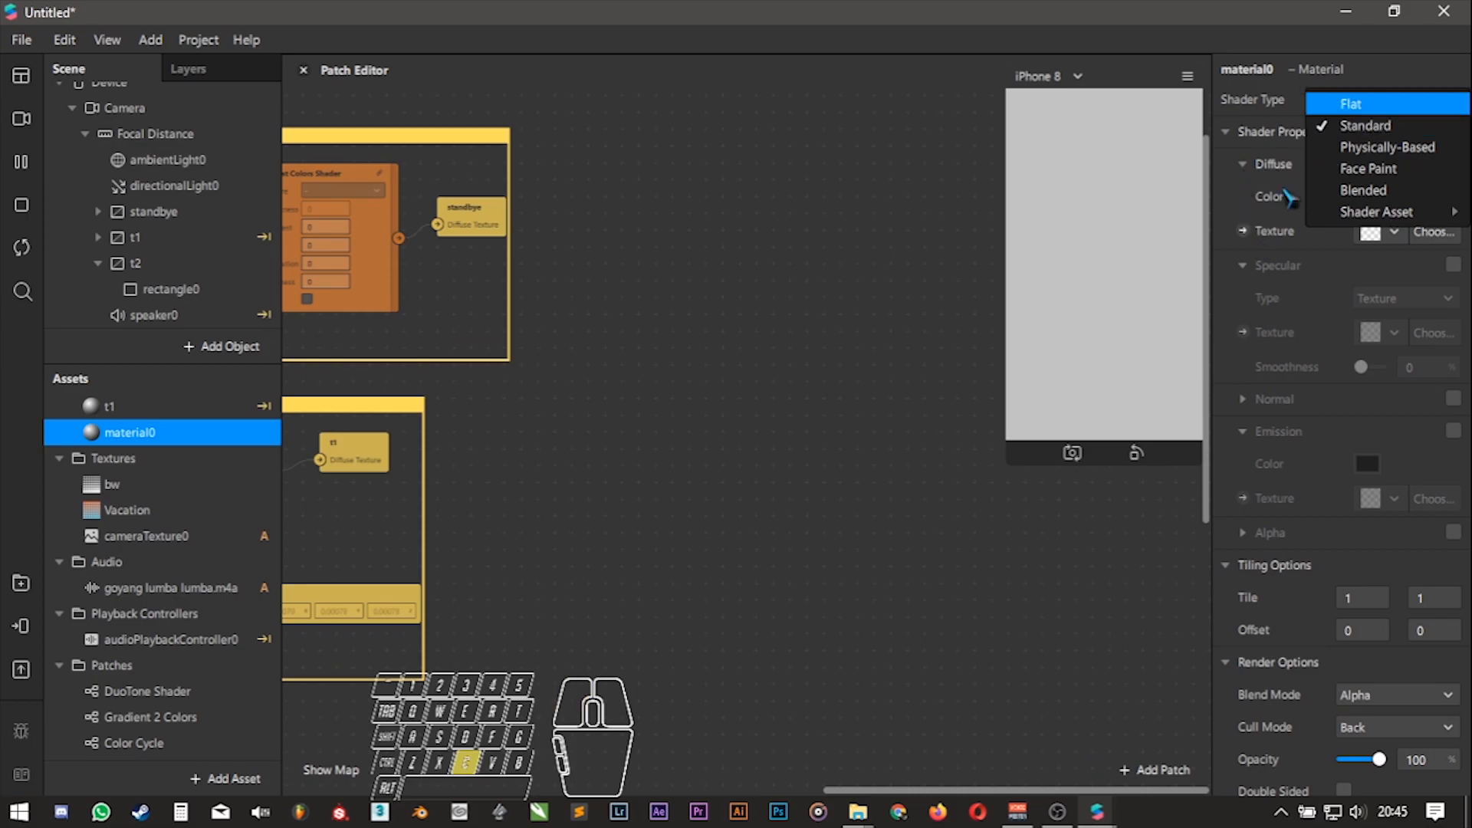
pyautogui.click(1243, 230)
pyautogui.moveTo(777, 457); pyautogui.dragTo(918, 312)
pyautogui.keyDown('alt'); pyautogui.moveTo(795, 204); pyautogui.dragTo(441, 375); pyautogui.keyUp('alt')
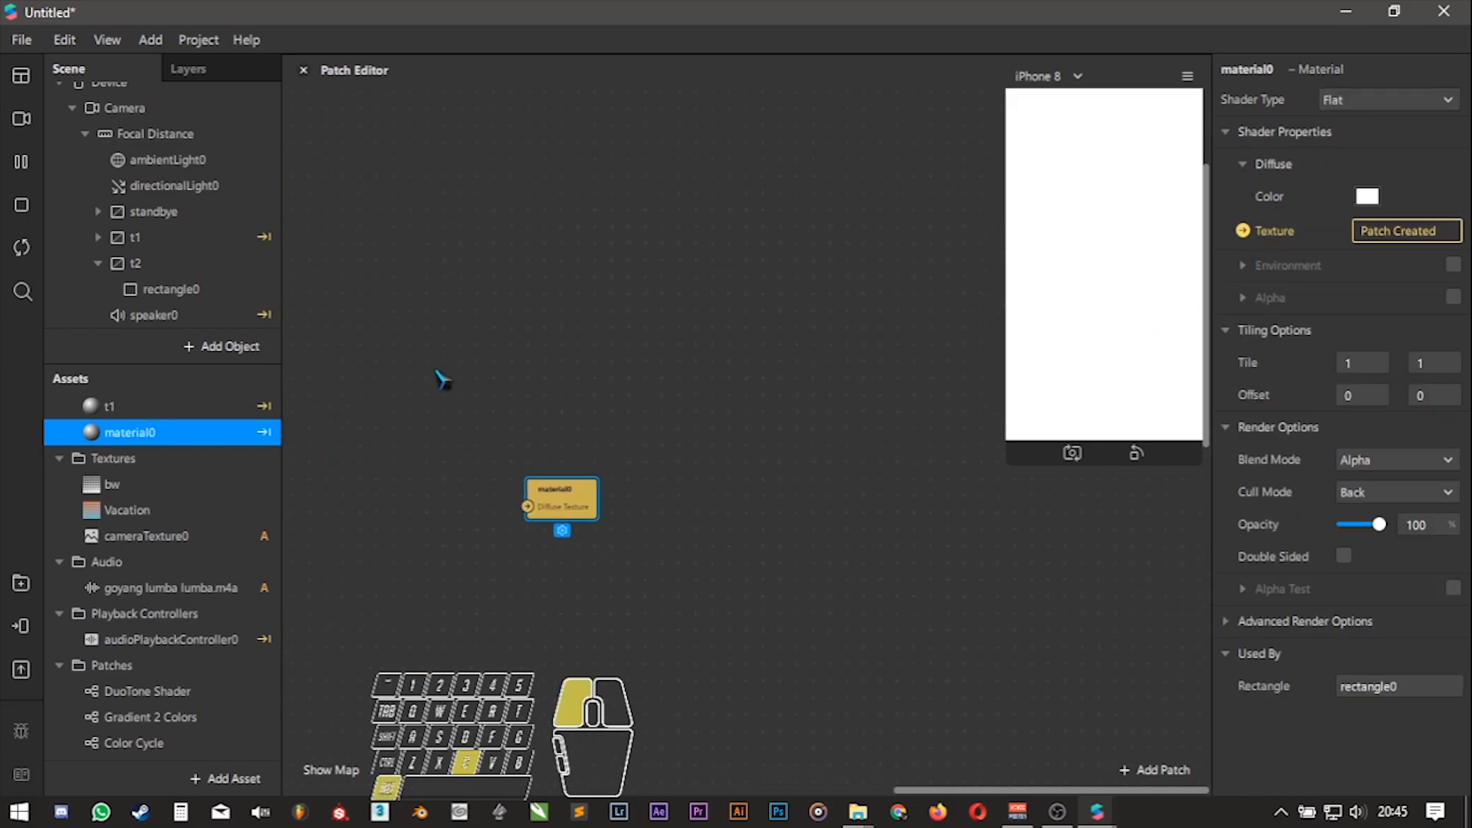
pyautogui.moveTo(564, 488); pyautogui.dragTo(742, 408)
pyautogui.click(568, 465)
# - Add an Adjust Colors Shader patch to the graph near the material0 patch
pyautogui.keyDown('alt'); pyautogui.moveTo(592, 523); pyautogui.dragTo(607, 465); pyautogui.keyUp('alt')
pyautogui.scroll(-2, 161, 690)
pyautogui.click(157, 744)
pyautogui.moveTo(153, 748); pyautogui.dragTo(506, 307)
pyautogui.keyDown('alt'); pyautogui.moveTo(502, 449); pyautogui.dragTo(851, 509); pyautogui.keyUp('alt')
pyautogui.keyDown('alt'); pyautogui.moveTo(958, 564); pyautogui.dragTo(1135, 589); pyautogui.keyUp('alt')
# - Copy the standbye group's FastColorLUT patch and place the copy beside the new Adjust Colors Shader
pyautogui.click(394, 384)
pyautogui.hotkey('ctrl', 'c')
pyautogui.hotkey('ctrl', 'v')
pyautogui.moveTo(418, 421); pyautogui.dragTo(978, 471)
pyautogui.keyDown('alt'); pyautogui.moveTo(888, 646); pyautogui.dragTo(543, 669); pyautogui.keyUp('alt')
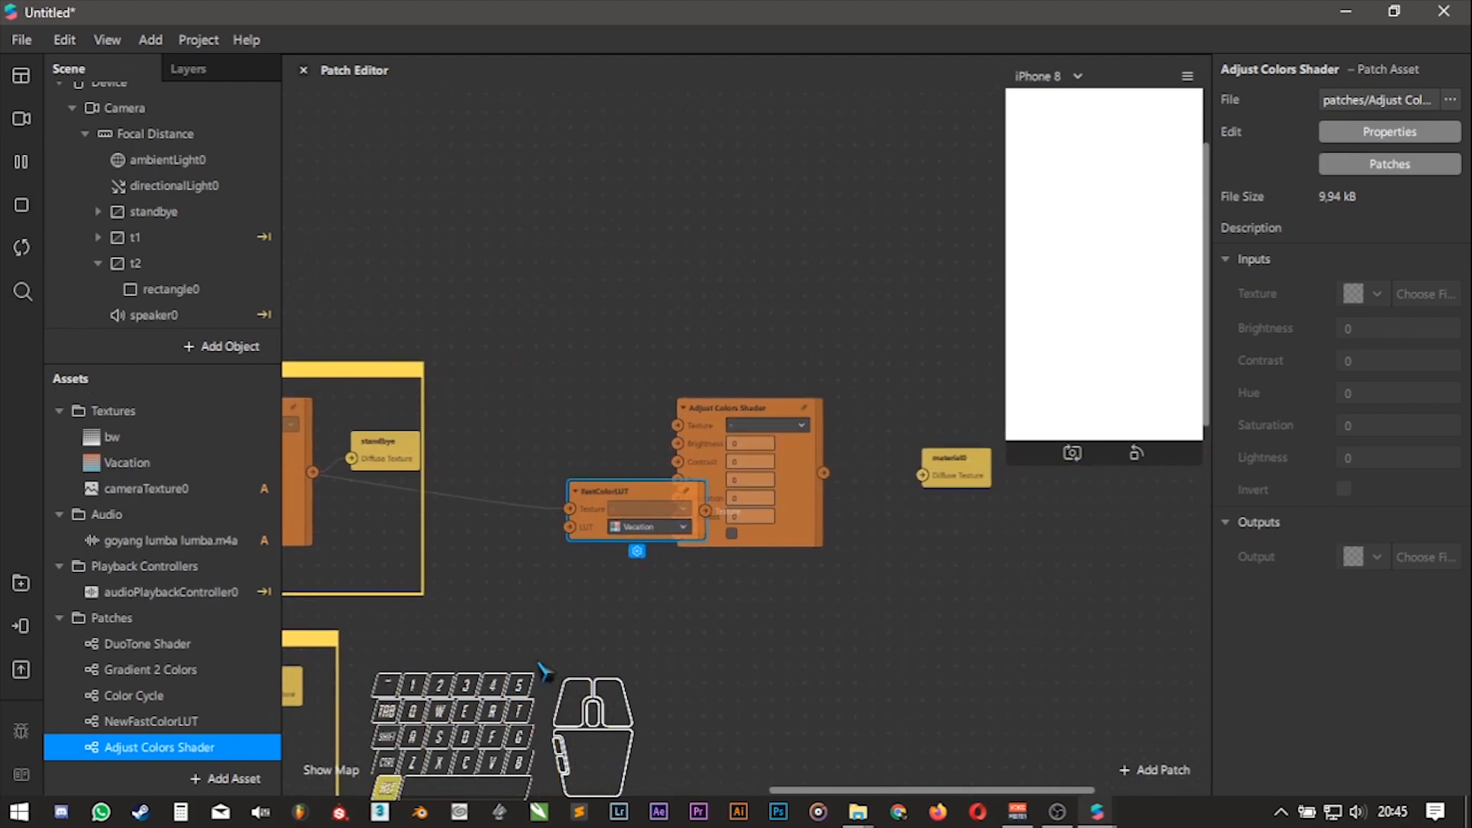
# - Set the copied FastColorLUT's LUT to bw and chain it through the Adjust Colors Shader into material0
pyautogui.moveTo(748, 407); pyautogui.dragTo(840, 490)
pyautogui.click(675, 526)
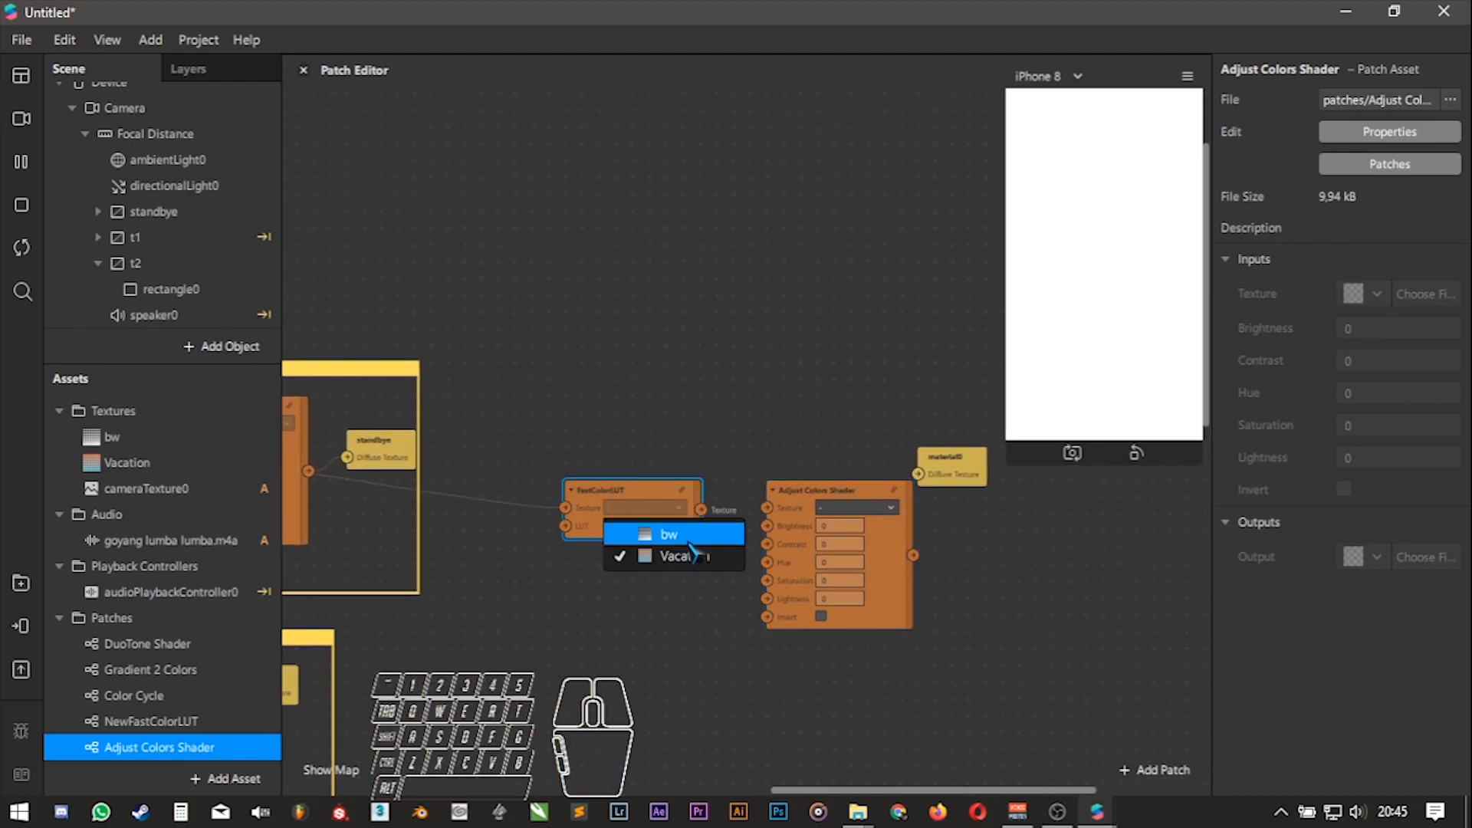
pyautogui.click(688, 540)
pyautogui.moveTo(701, 509); pyautogui.dragTo(767, 510)
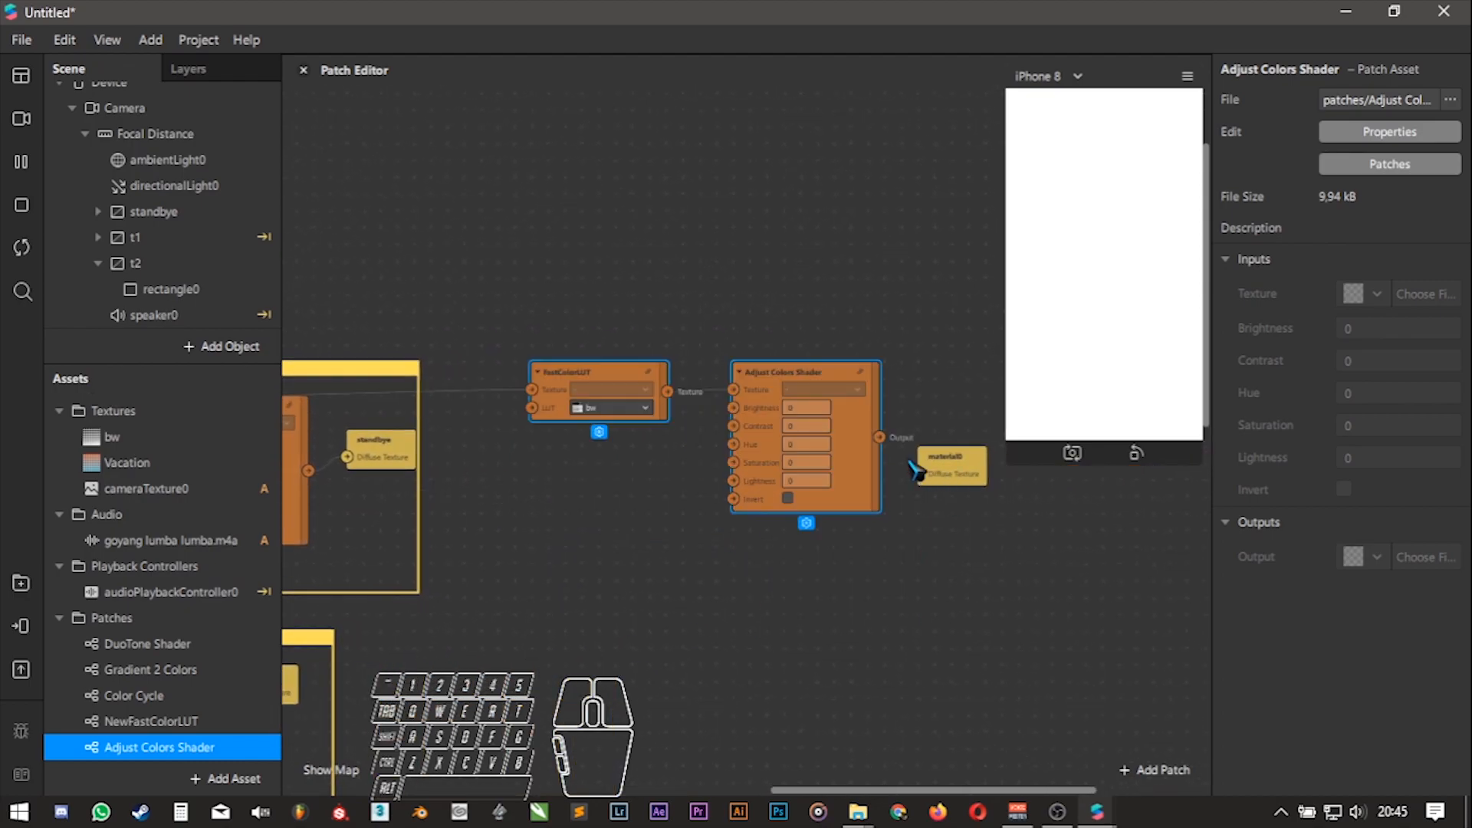
pyautogui.moveTo(880, 438); pyautogui.dragTo(951, 384)
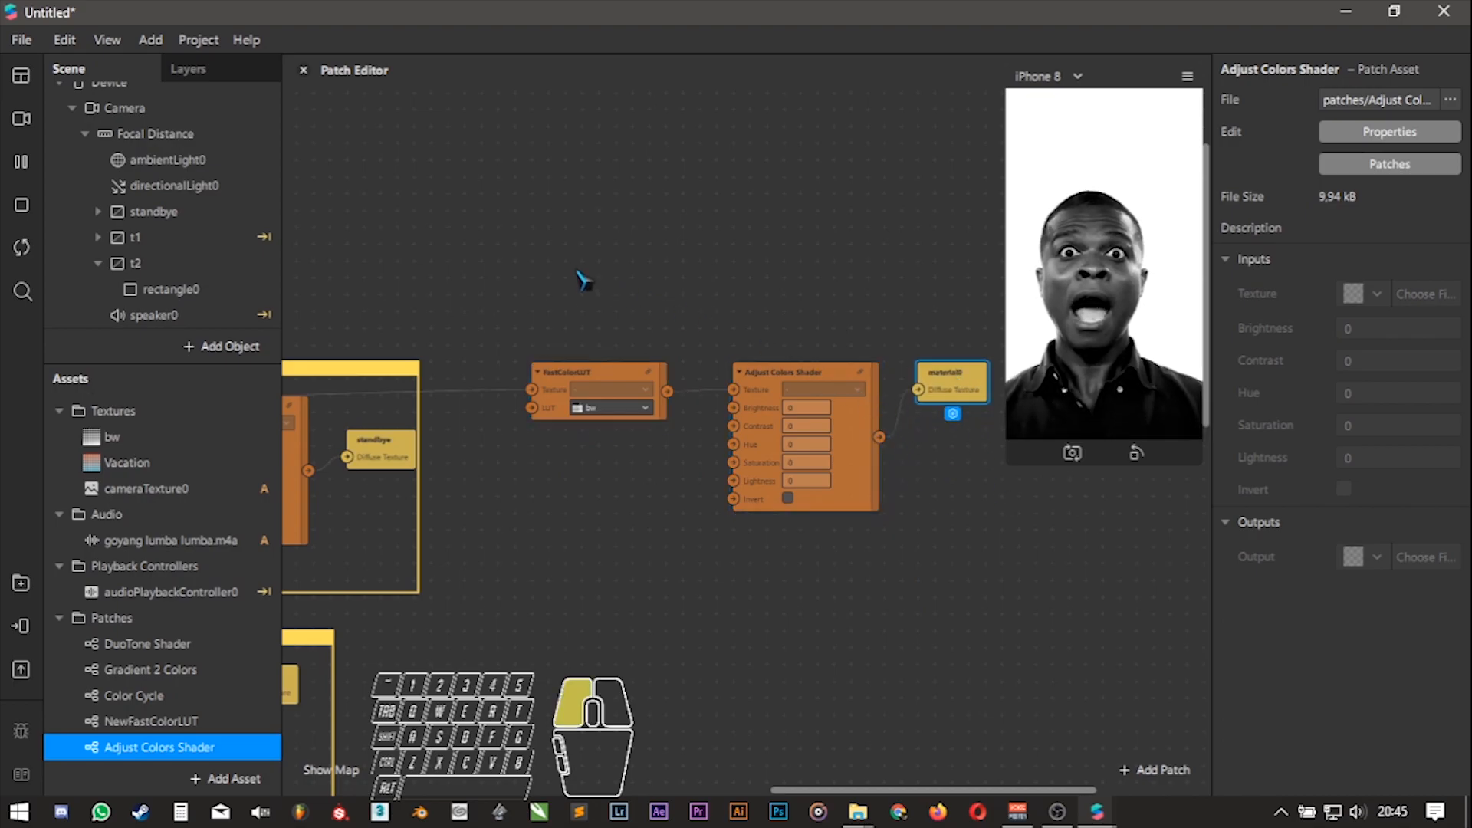
# - Duplicate the standbye group's Loop Animation and Transition patches and move the copies near the new FastColorLUT
pyautogui.moveTo(509, 614); pyautogui.dragTo(617, 548)
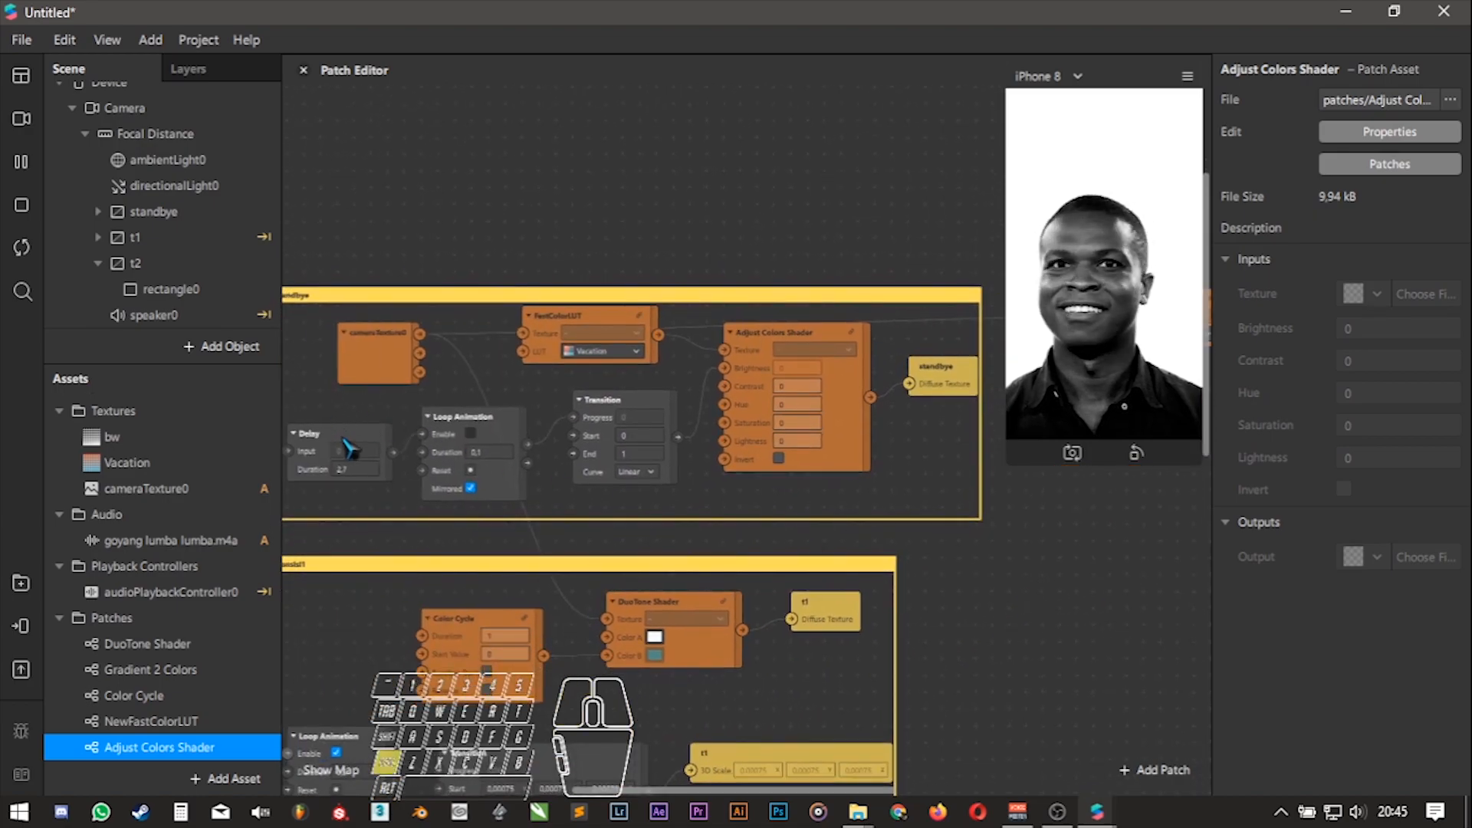
pyautogui.click(349, 448)
pyautogui.click(508, 431)
pyautogui.keyDown('shift'); pyautogui.click(648, 414); pyautogui.keyUp('shift')
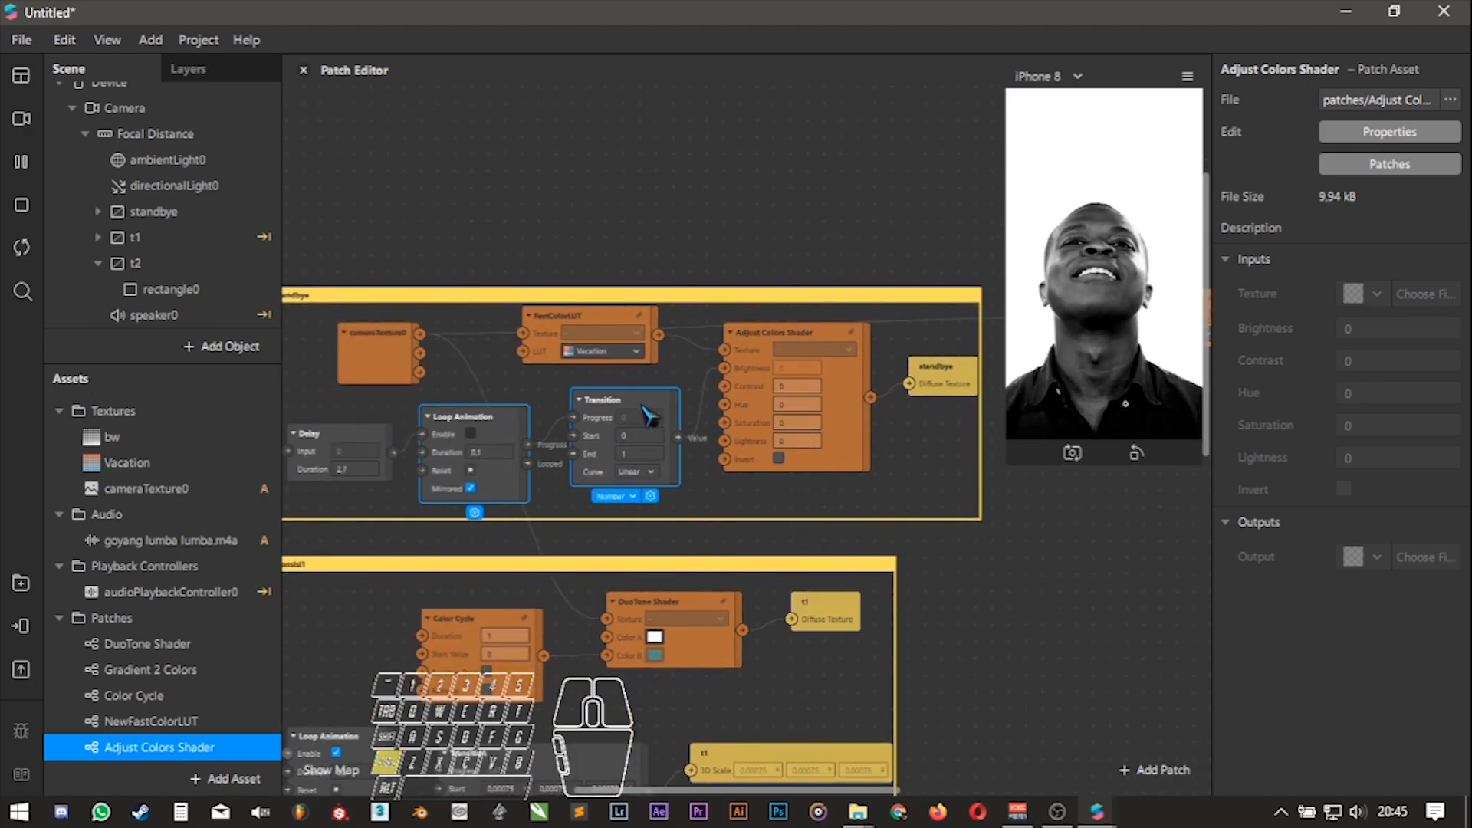
pyautogui.hotkey('ctrl', 'd')
pyautogui.moveTo(682, 488); pyautogui.dragTo(1304, 538)
pyautogui.keyDown('alt'); pyautogui.moveTo(1049, 682); pyautogui.dragTo(506, 703); pyautogui.keyUp('alt')
# - Enable the copied Loop Animation without its delay link and connect the copied Transition to the Adjust Colors Shader's Brightness
pyautogui.moveTo(888, 386); pyautogui.dragTo(996, 365)
pyautogui.keyDown('alt'); pyautogui.scroll(4, 874, 452); pyautogui.keyUp('alt')
pyautogui.keyDown('alt'); pyautogui.moveTo(804, 454); pyautogui.dragTo(748, 479); pyautogui.keyUp('alt')
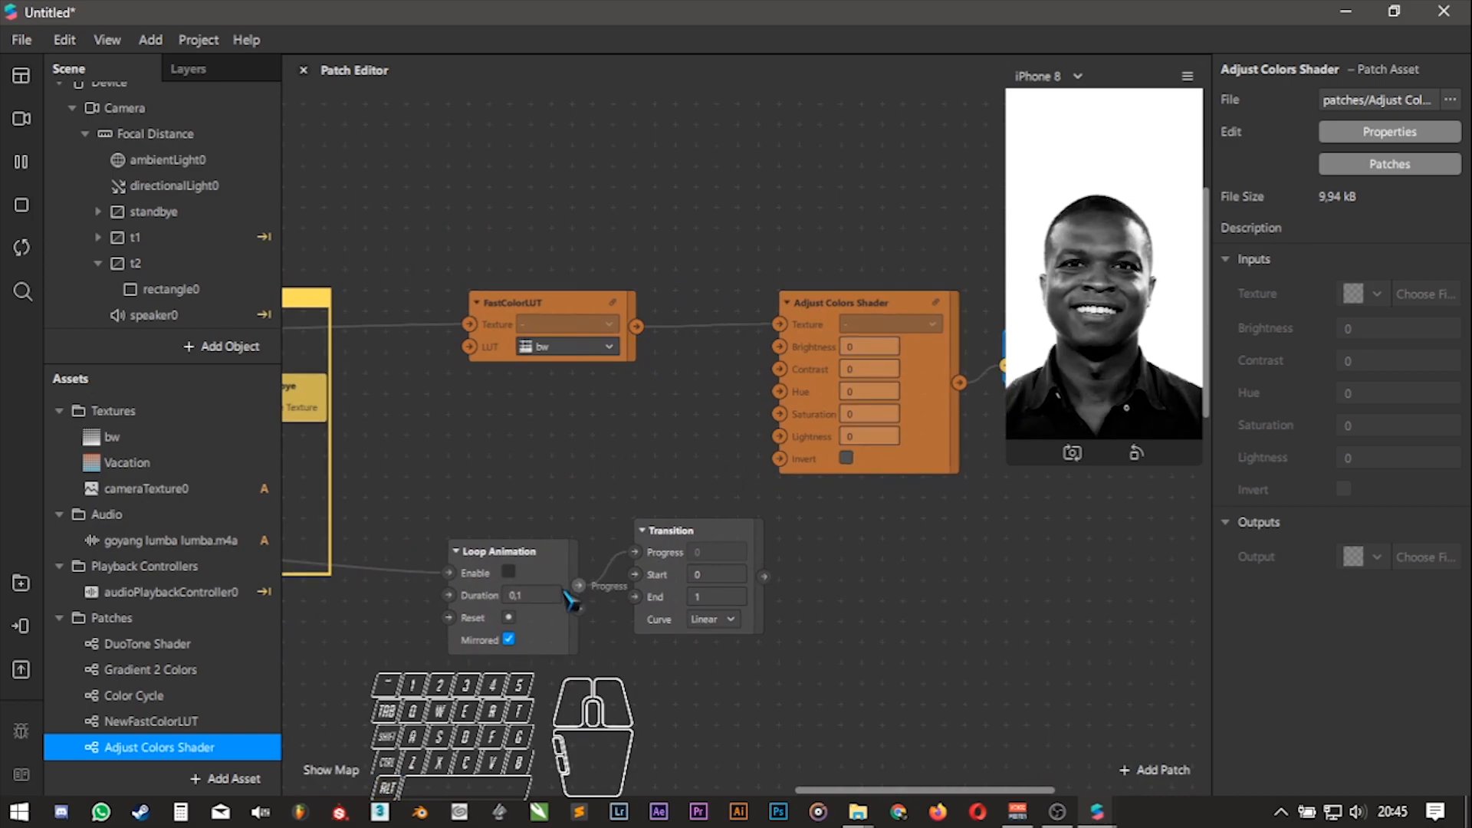
pyautogui.moveTo(495, 594); pyautogui.dragTo(495, 511)
pyautogui.moveTo(720, 531); pyautogui.dragTo(700, 468)
pyautogui.moveTo(509, 469); pyautogui.dragTo(509, 427)
pyautogui.moveTo(700, 476); pyautogui.dragTo(781, 348)
pyautogui.moveTo(937, 436); pyautogui.dragTo(979, 497)
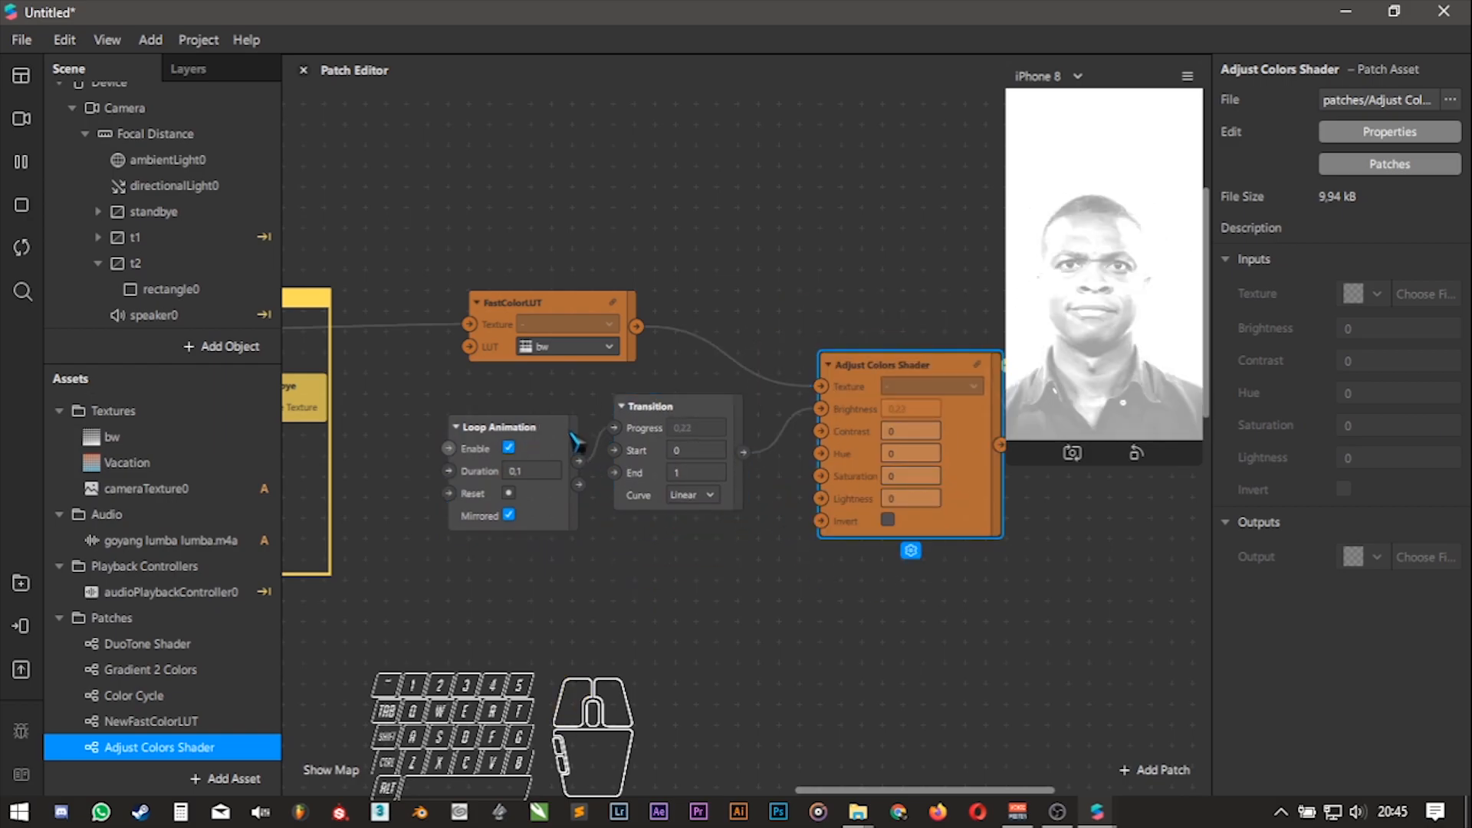
# - Duplicate the new Loop Animation patch and place the copy directly below it
pyautogui.click(562, 466)
pyautogui.hotkey('ctrl', 'd')
pyautogui.moveTo(588, 529); pyautogui.dragTo(595, 588)
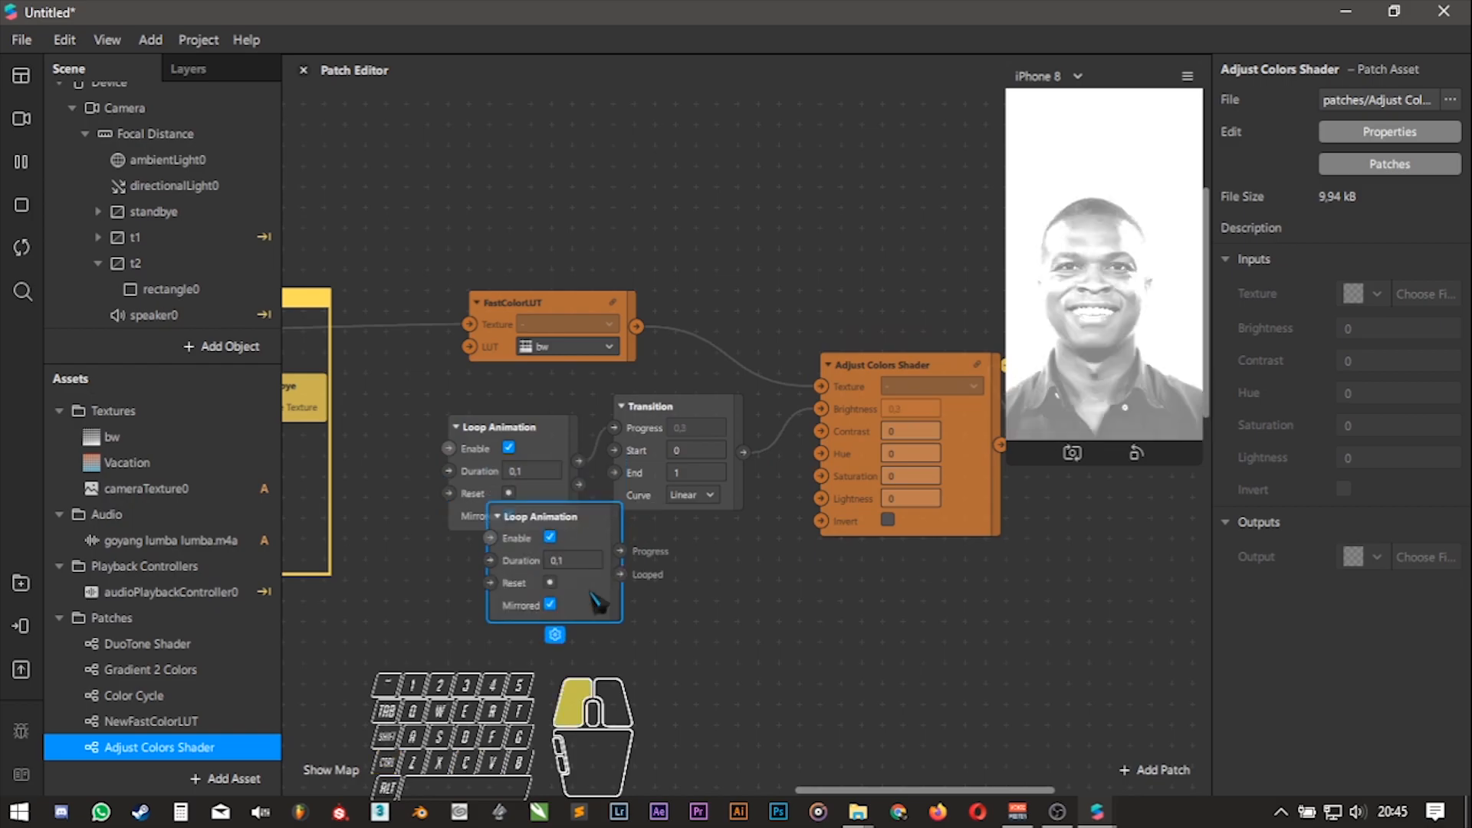
pyautogui.moveTo(595, 589); pyautogui.dragTo(580, 652)
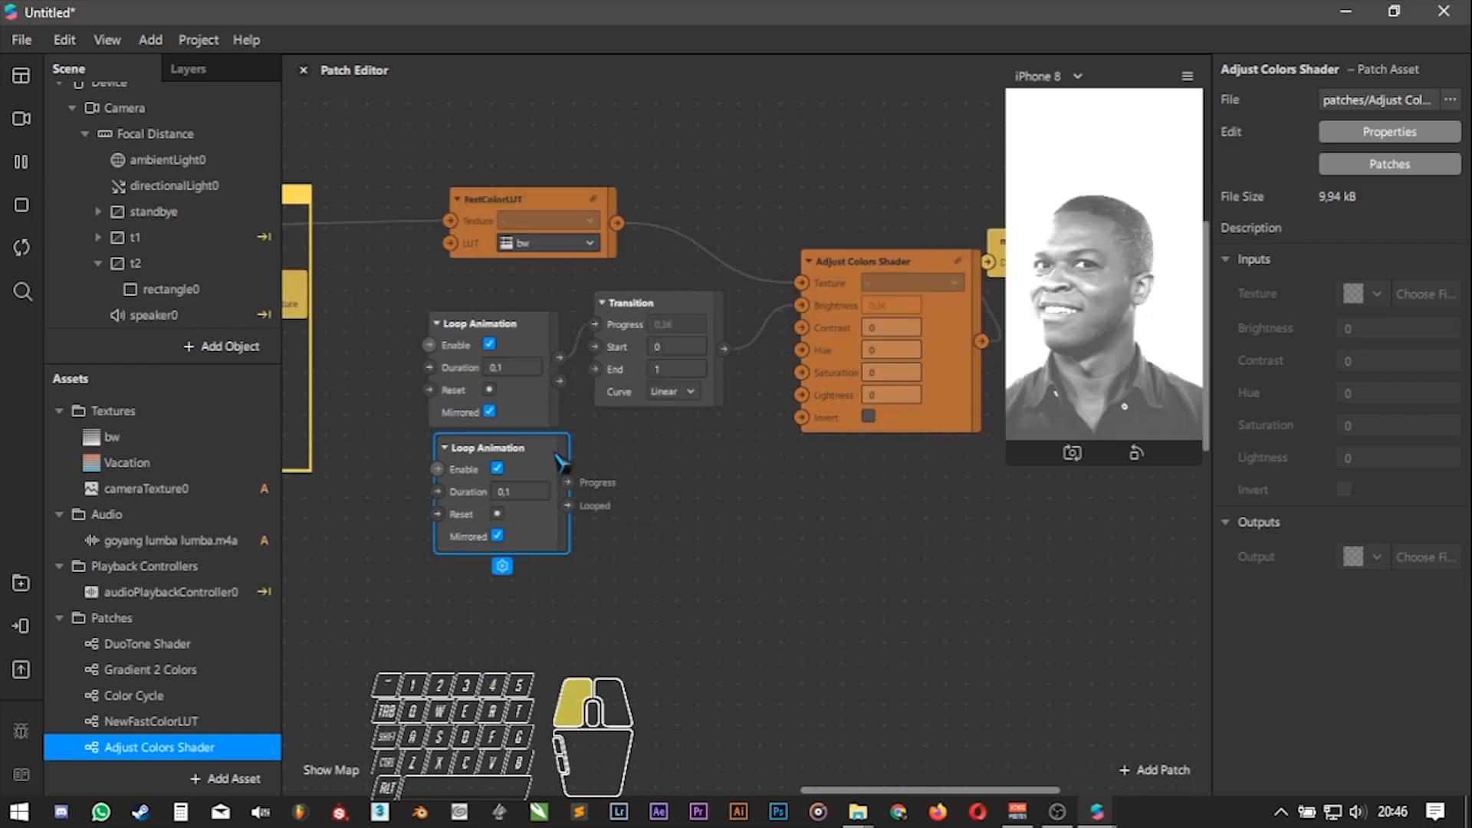
# - Add a Switch flipped by the lower Loop Animation's Looped output and connect it to the Adjust Colors Shader's Invert
pyautogui.moveTo(560, 457); pyautogui.dragTo(640, 560)
pyautogui.write('sw')
pyautogui.doubleClick(335, 157)
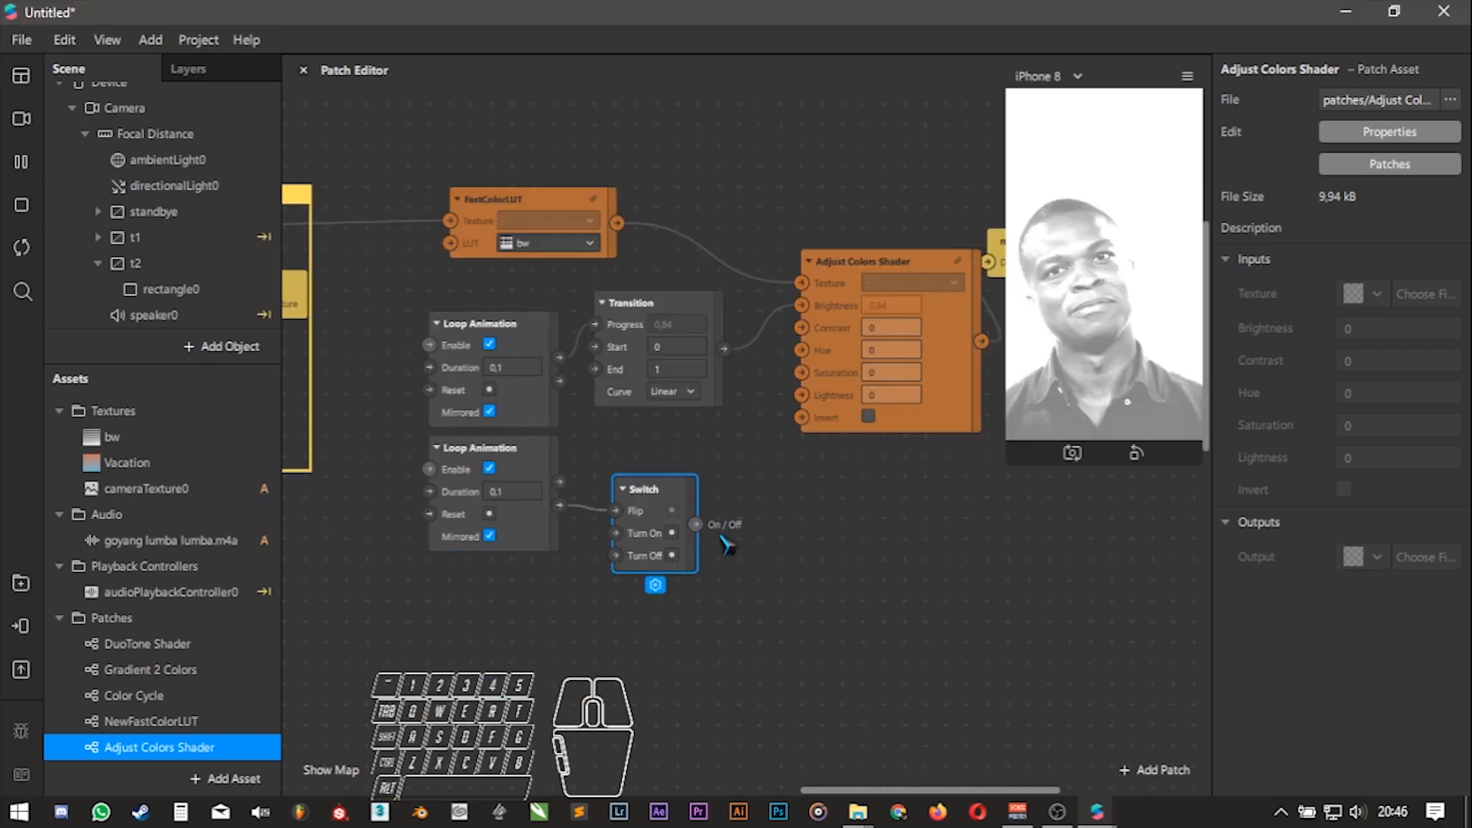
pyautogui.click(712, 539)
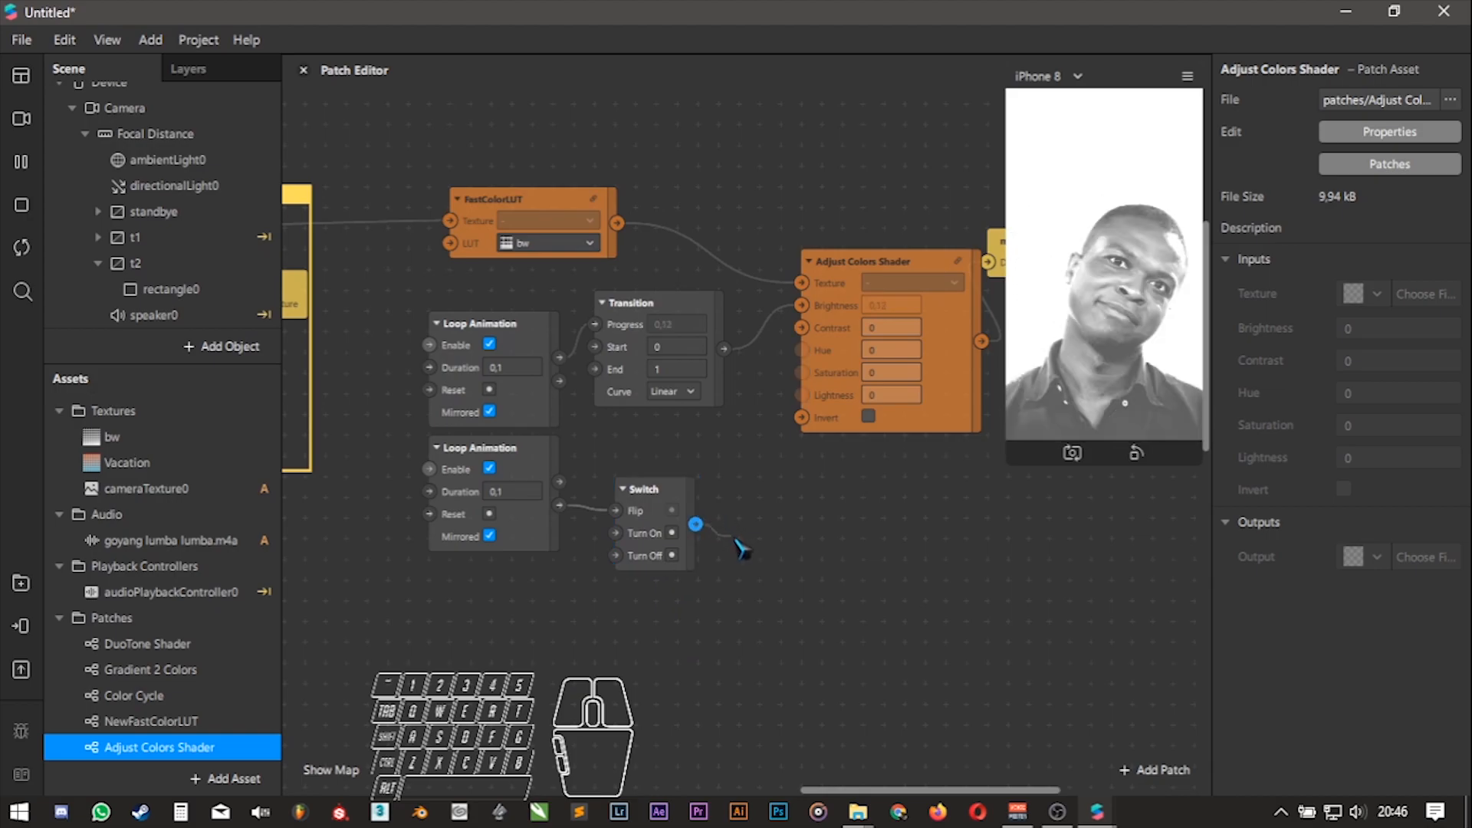
pyautogui.moveTo(805, 425); pyautogui.dragTo(804, 423)
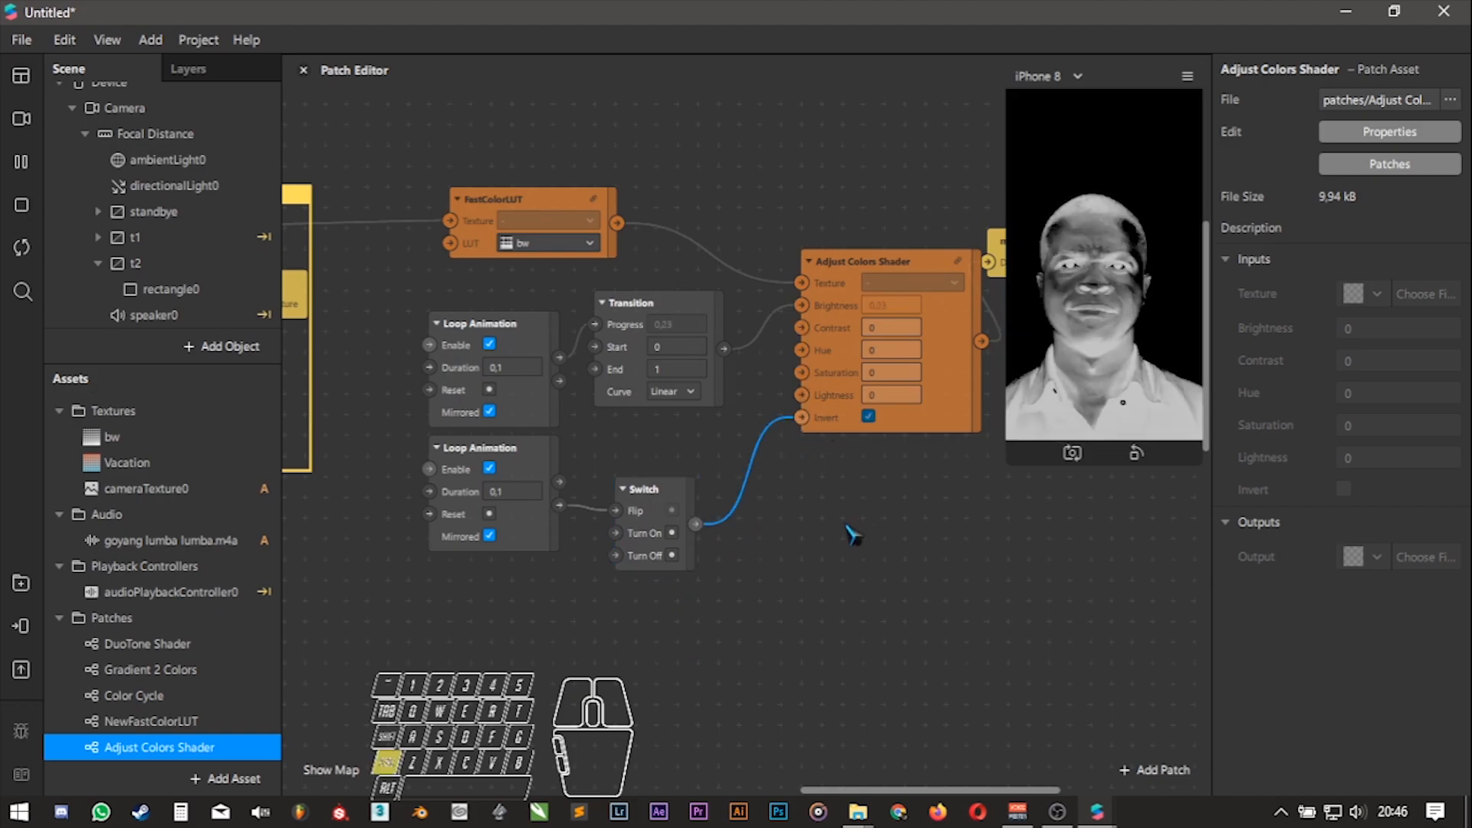
# - Reposition the material0 patch so it sits clear beside the Adjust Colors Shader's output
pyautogui.keyDown('alt'); pyautogui.scroll(-2, 855, 532); pyautogui.keyUp('alt')
pyautogui.keyDown('alt'); pyautogui.moveTo(844, 527); pyautogui.dragTo(781, 557); pyautogui.keyUp('alt')
pyautogui.moveTo(957, 349); pyautogui.dragTo(991, 430)
pyautogui.keyDown('alt'); pyautogui.scroll(1, 777, 606); pyautogui.keyUp('alt')
pyautogui.keyDown('alt'); pyautogui.moveTo(748, 607); pyautogui.dragTo(706, 632); pyautogui.keyUp('alt')
pyautogui.keyDown('alt'); pyautogui.scroll(-2, 729, 568); pyautogui.keyUp('alt')
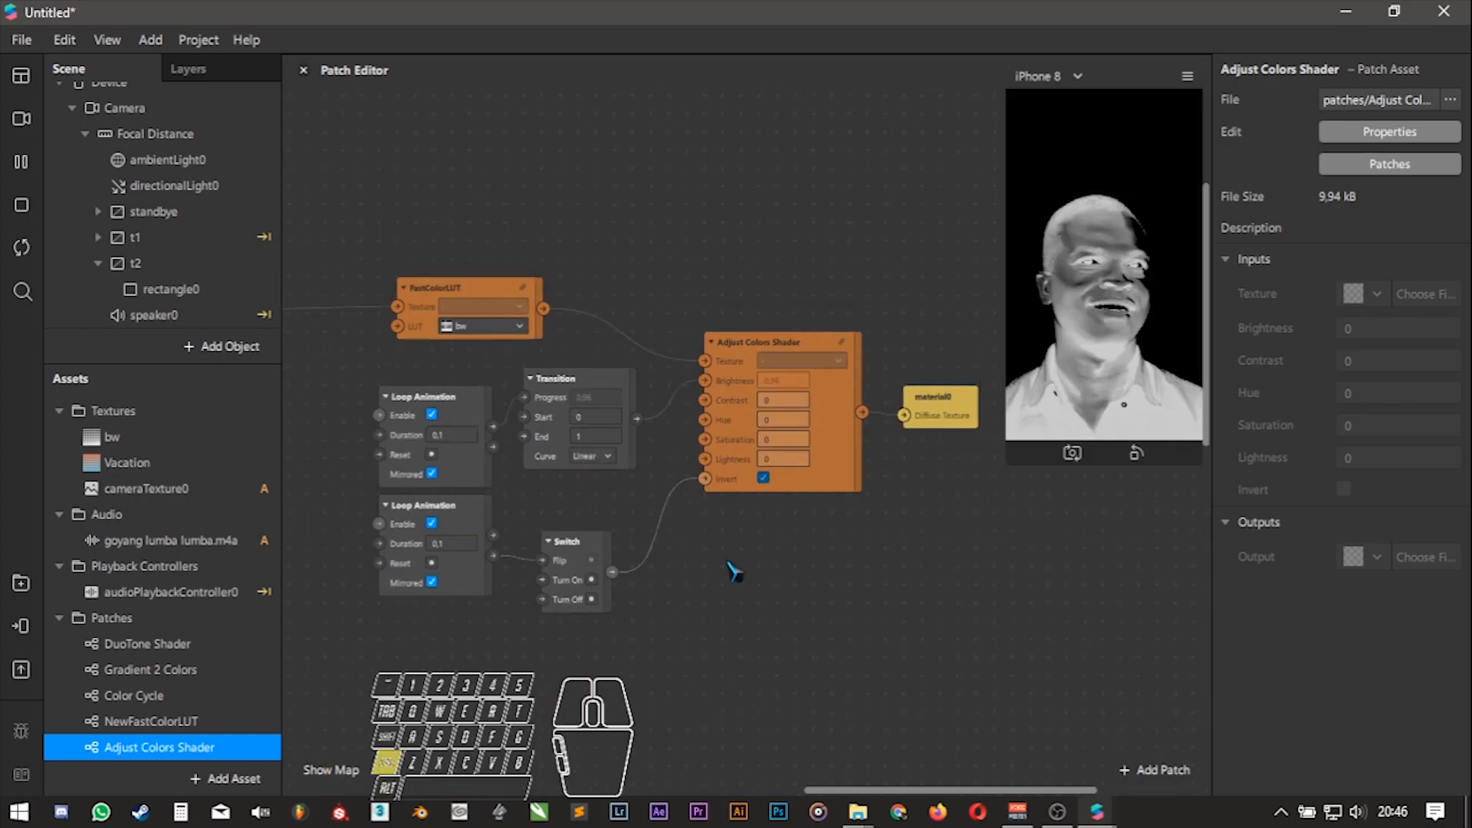
# - Wrap all of the black-and-white transition's patches in a yellow comment named transisi2
pyautogui.moveTo(414, 231); pyautogui.dragTo(975, 705)
pyautogui.rightClick(813, 460)
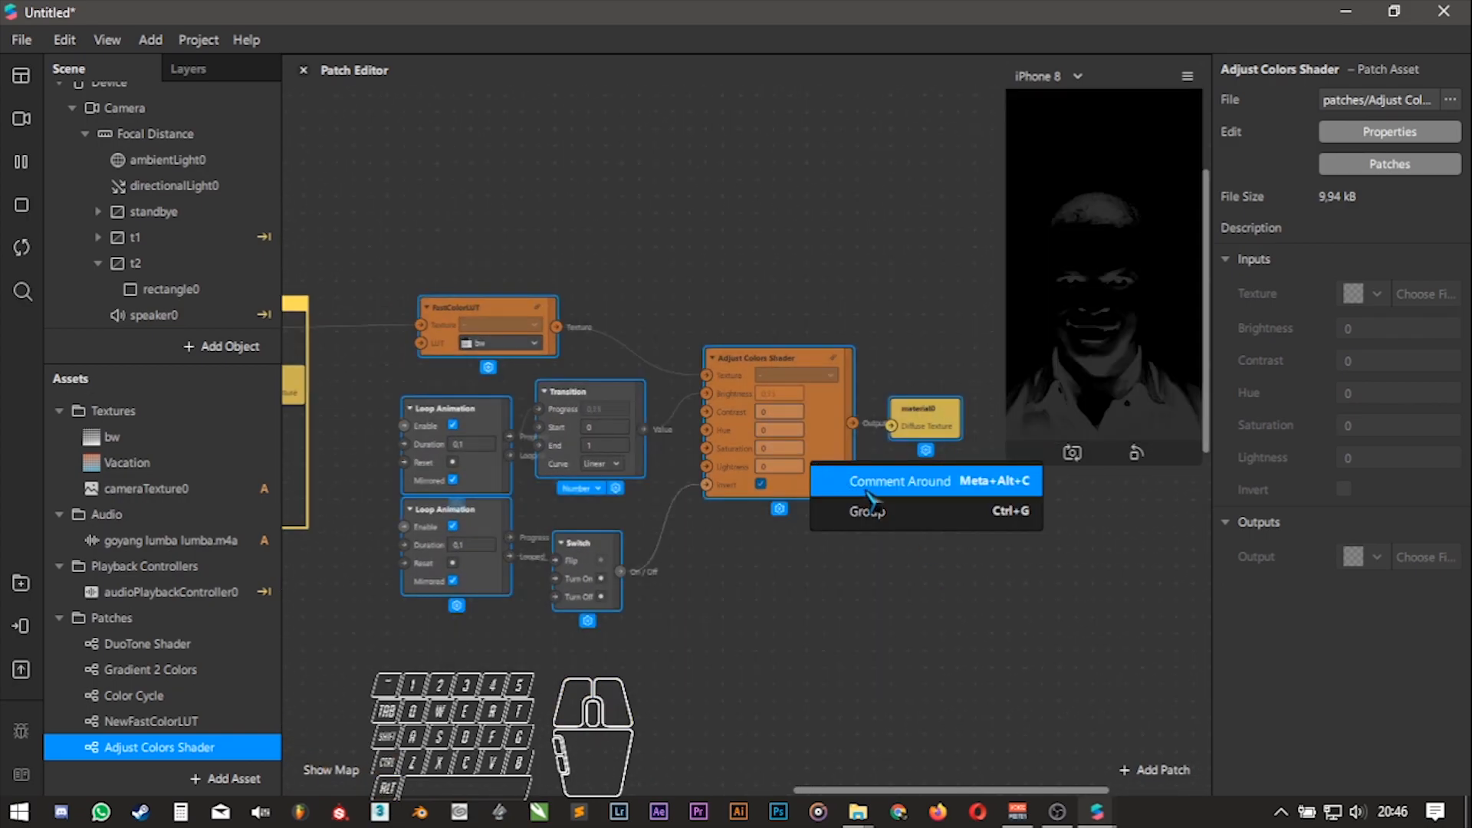
pyautogui.click(849, 484)
pyautogui.keyDown('ctrl'); pyautogui.scroll(2, 447, 276); pyautogui.keyUp('ctrl')
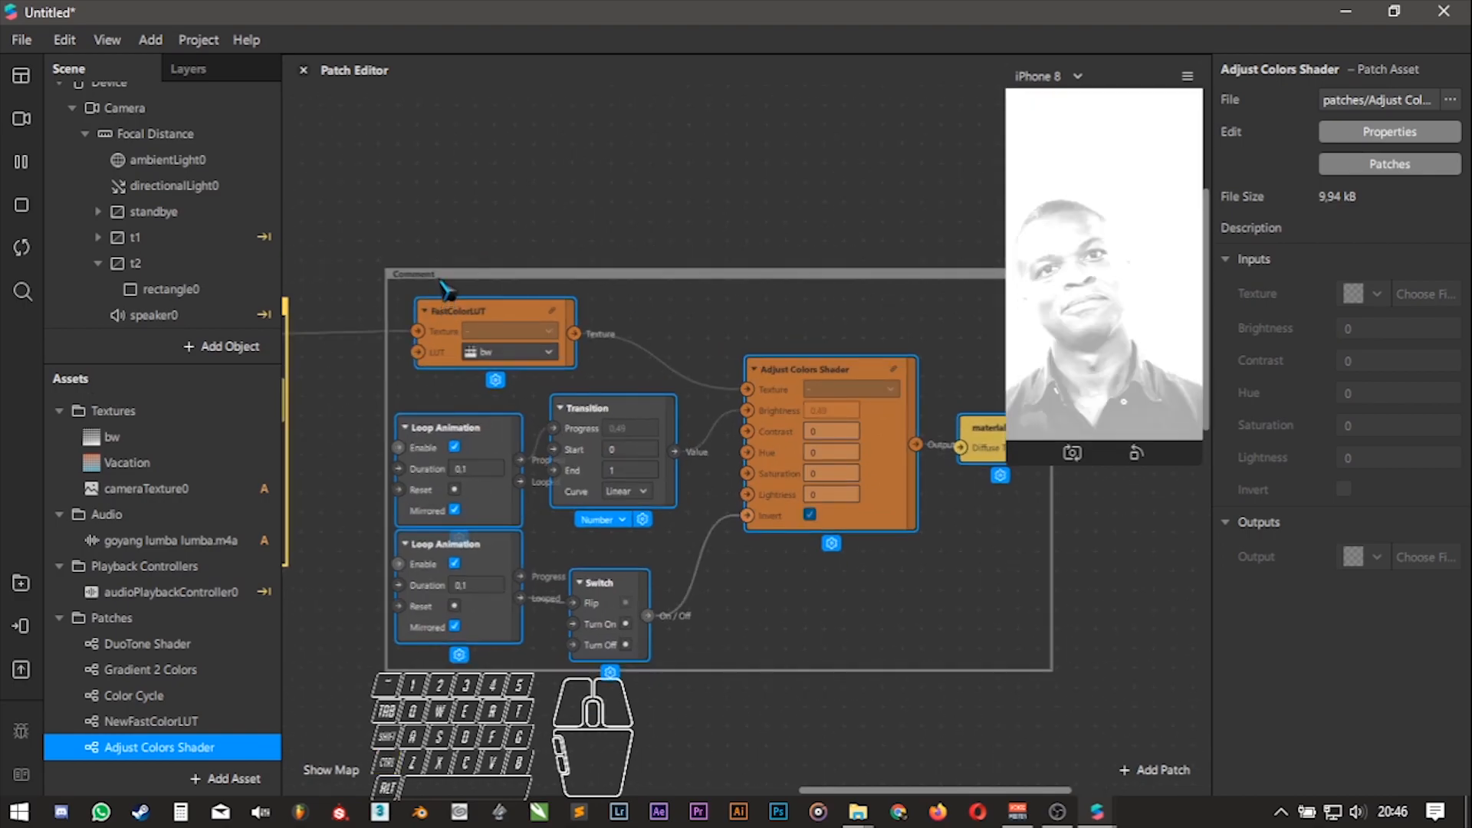
pyautogui.rightClick(438, 277)
pyautogui.click(494, 447)
pyautogui.doubleClick(451, 277)
pyautogui.write('transisi2')
pyautogui.press('Return')
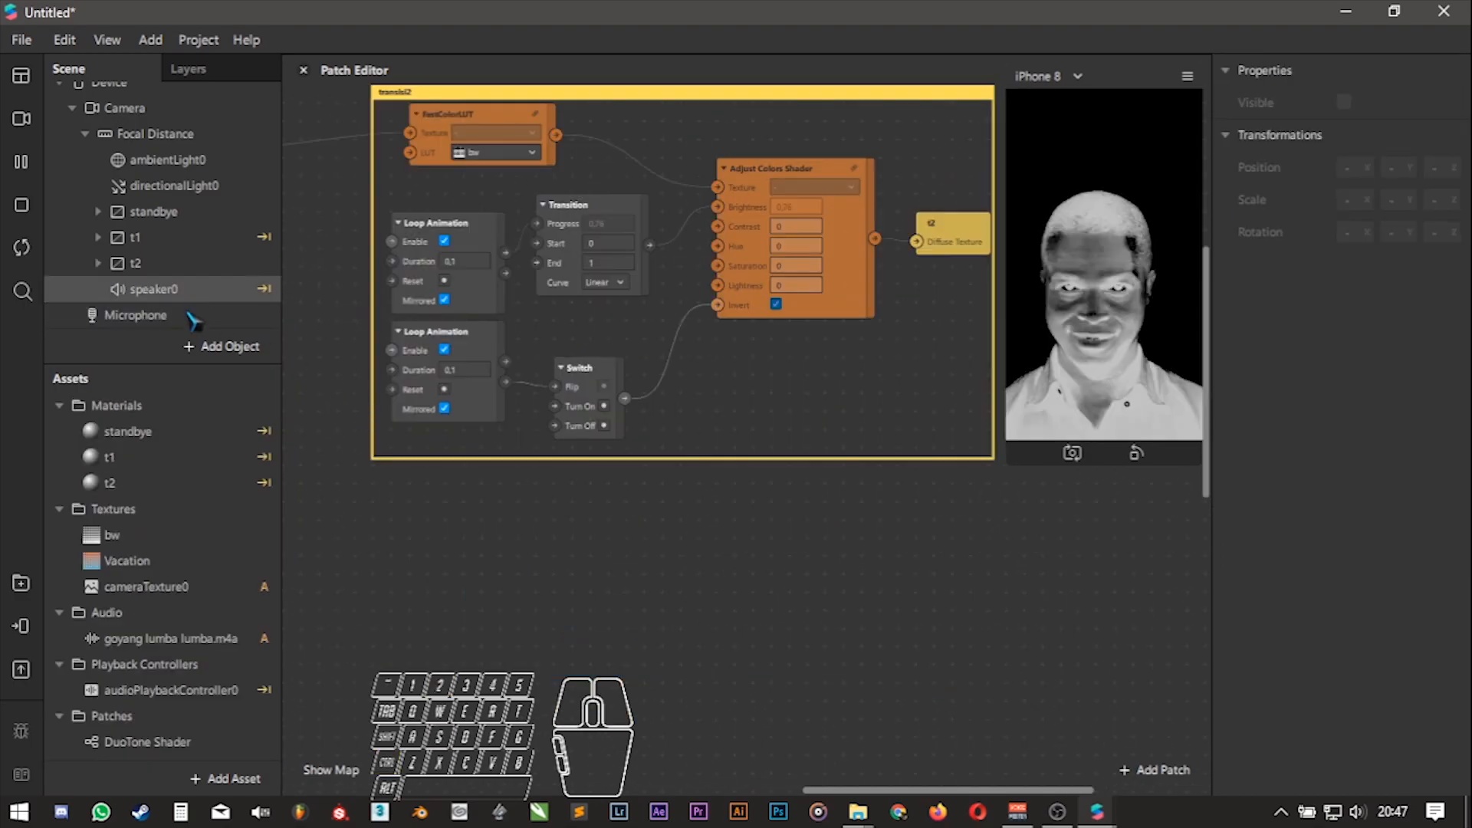
# - Add a canvas to the scene, place it right below t2 and name it t3
pyautogui.click(223, 346)
pyautogui.write('ca')
pyautogui.doubleClick(77, 424)
pyautogui.click(154, 314)
pyautogui.moveTo(154, 315); pyautogui.dragTo(193, 289)
pyautogui.doubleClick(193, 290)
pyautogui.press('BackSpace')
pyautogui.write('t3')
pyautogui.press('Return')
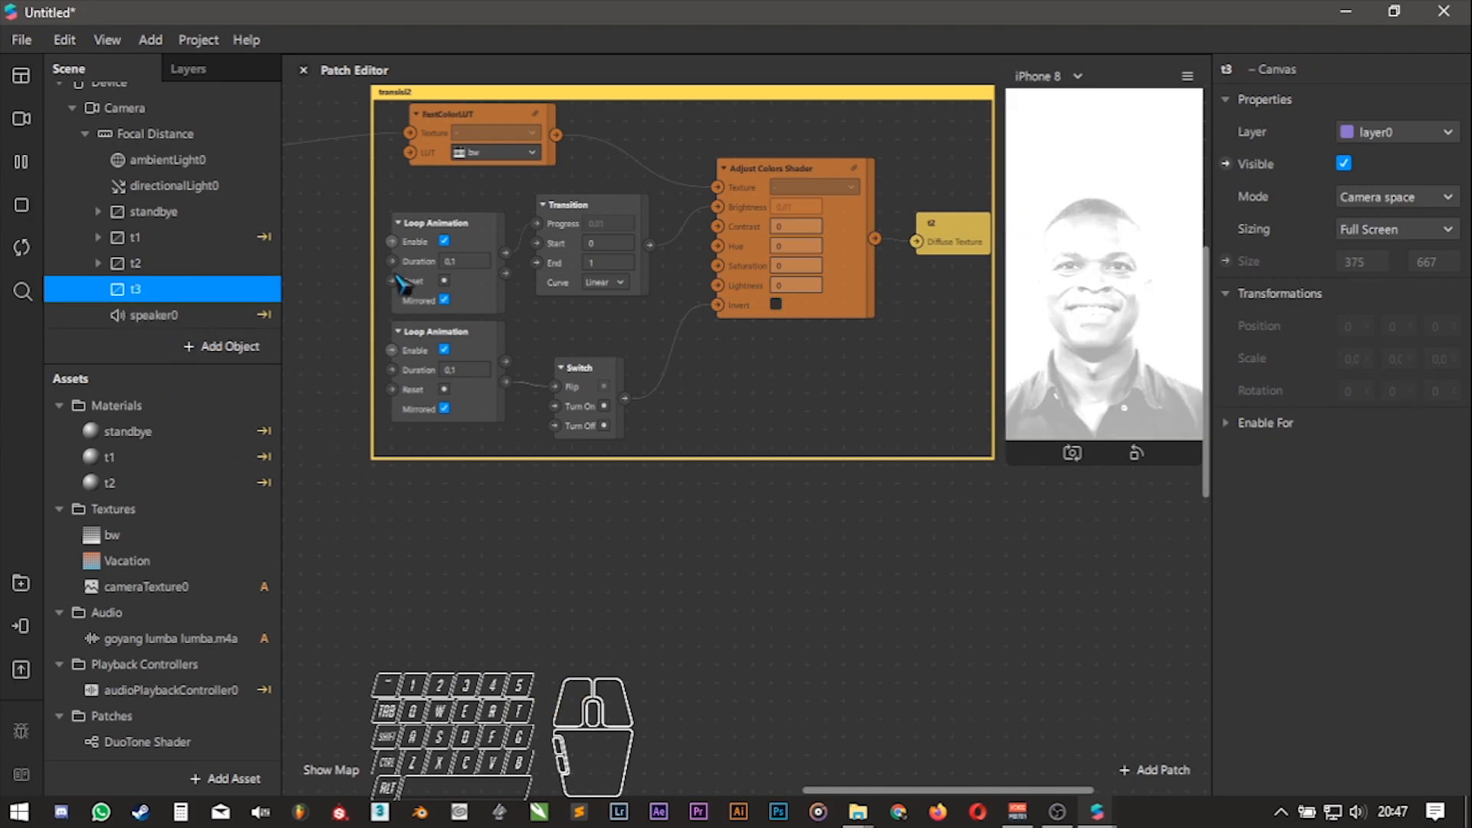
# - Add a rectangle inside the t3 canvas and assign it a new material
pyautogui.rightClick(189, 289)
pyautogui.moveTo(322, 304)
pyautogui.click(433, 492)
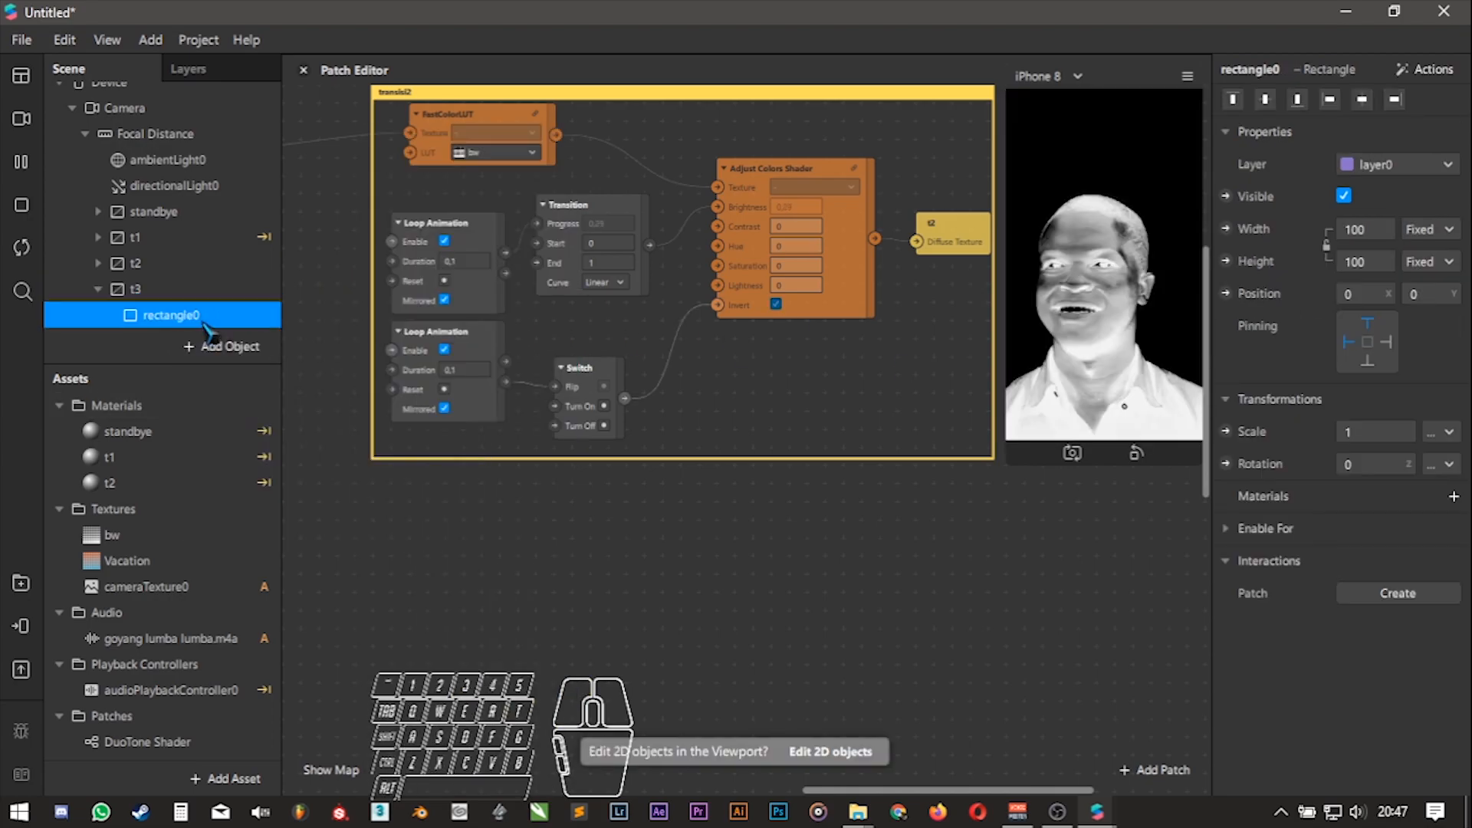
pyautogui.click(1454, 496)
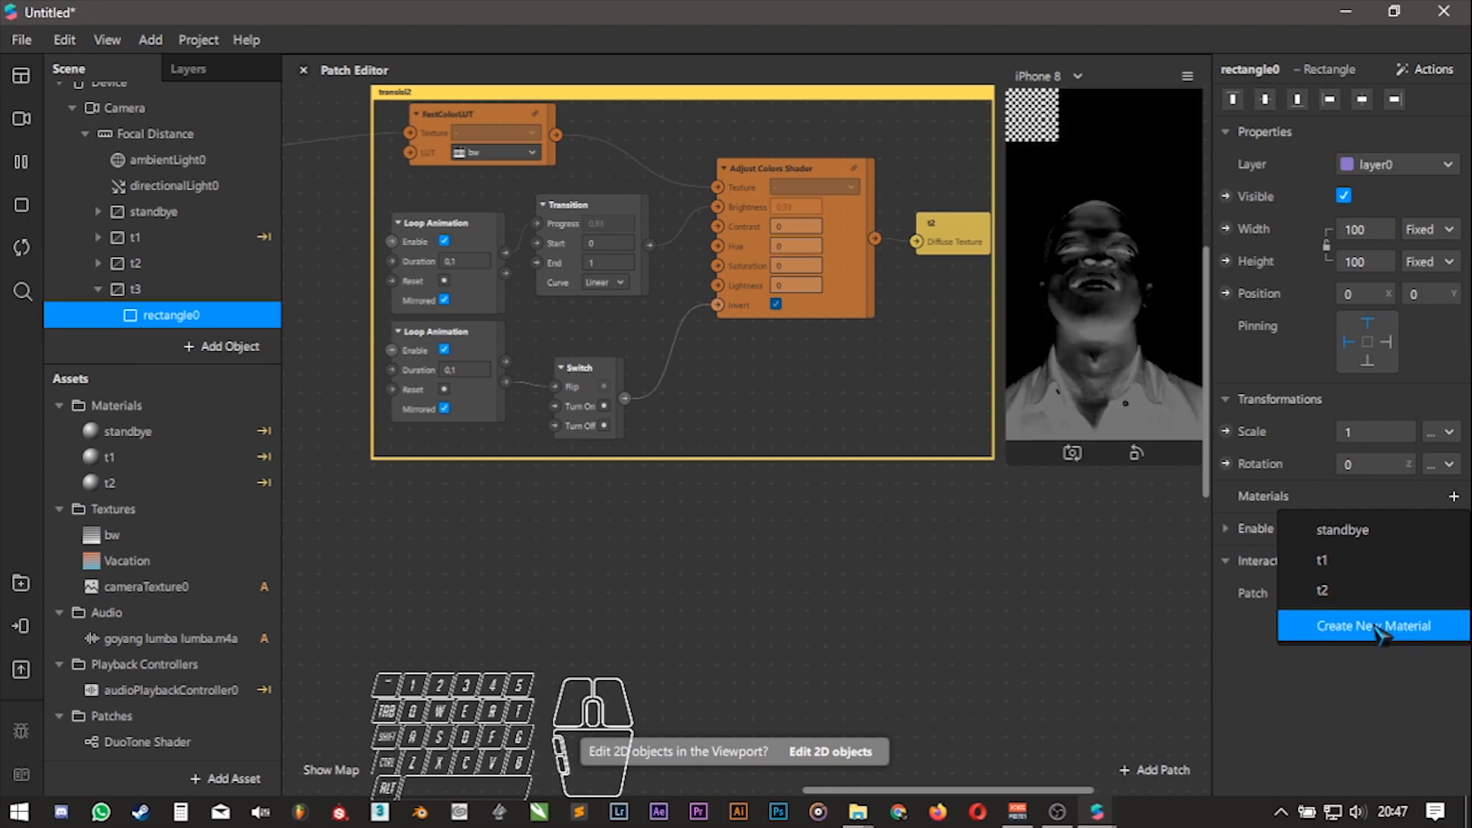
pyautogui.click(1349, 625)
# - Make the t3 rectangle fill the canvas's width and height, and clear its top and left pinning
pyautogui.click(1375, 235)
pyautogui.click(1380, 262)
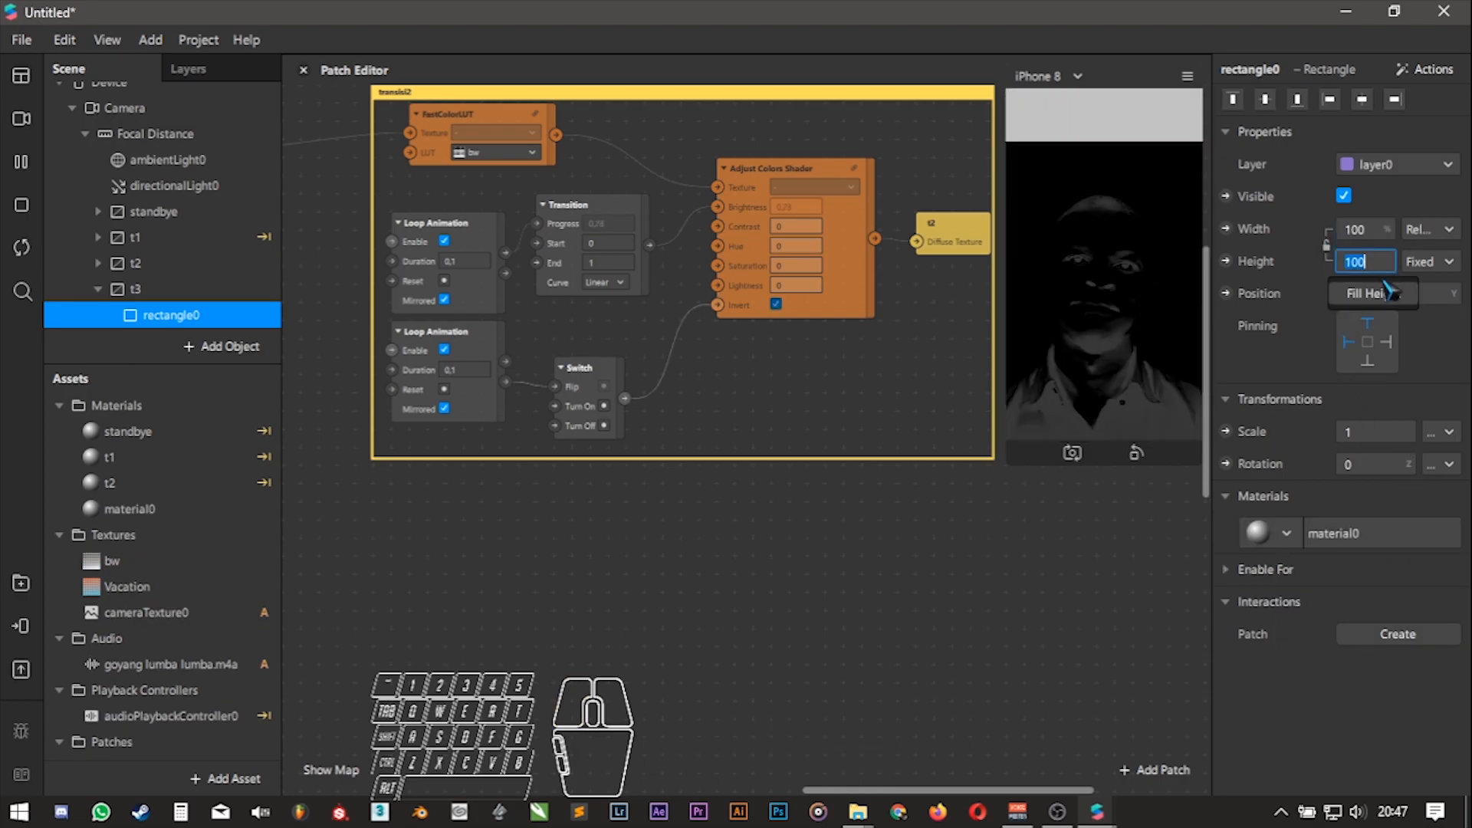
pyautogui.click(1430, 262)
pyautogui.click(1372, 295)
pyautogui.click(1367, 322)
pyautogui.click(1348, 342)
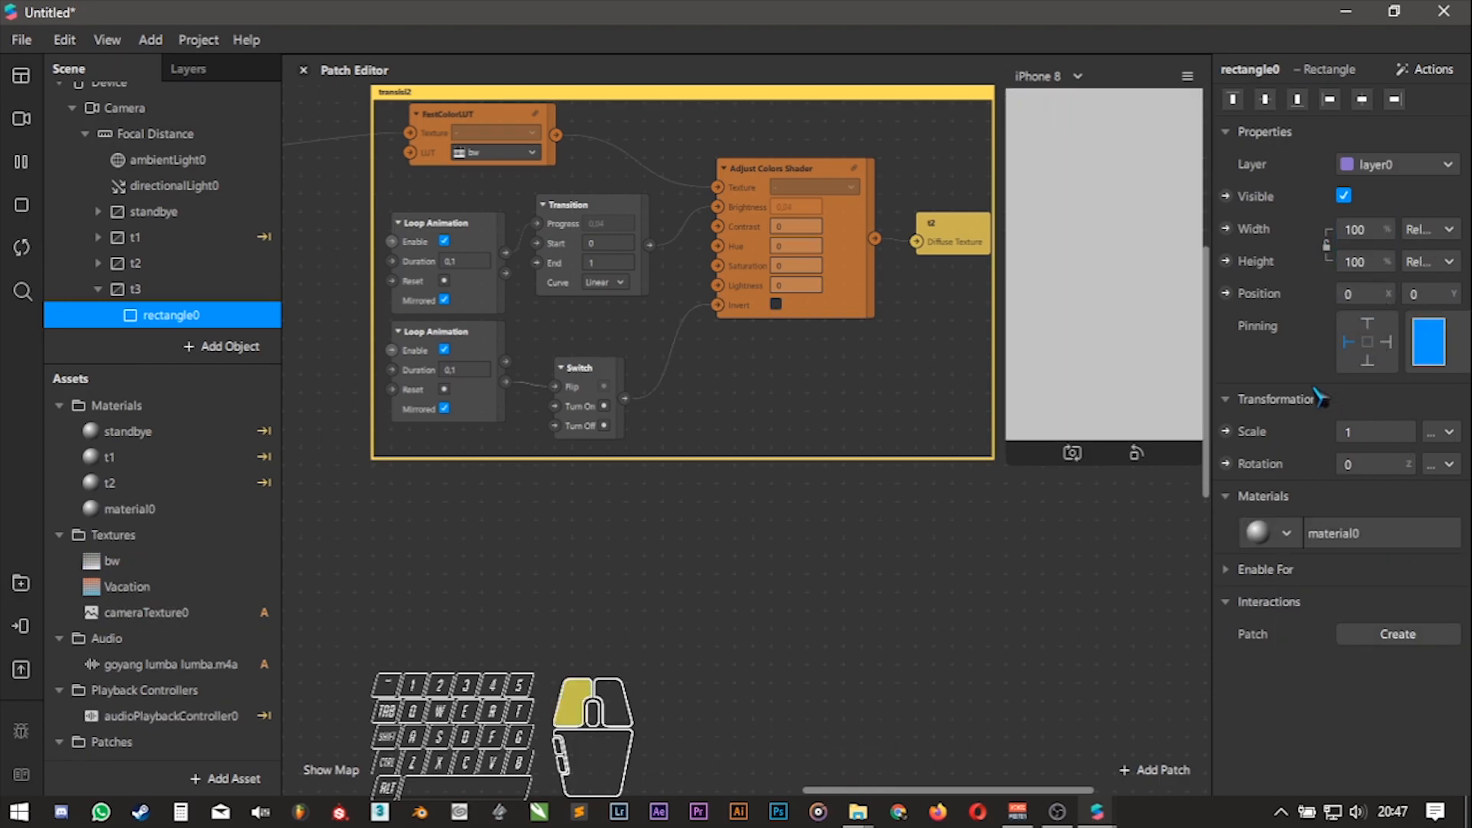
# - Rename the new material0 material to t3
pyautogui.keyDown('alt'); pyautogui.moveTo(1073, 560); pyautogui.dragTo(1119, 511); pyautogui.keyUp('alt')
pyautogui.click(142, 510)
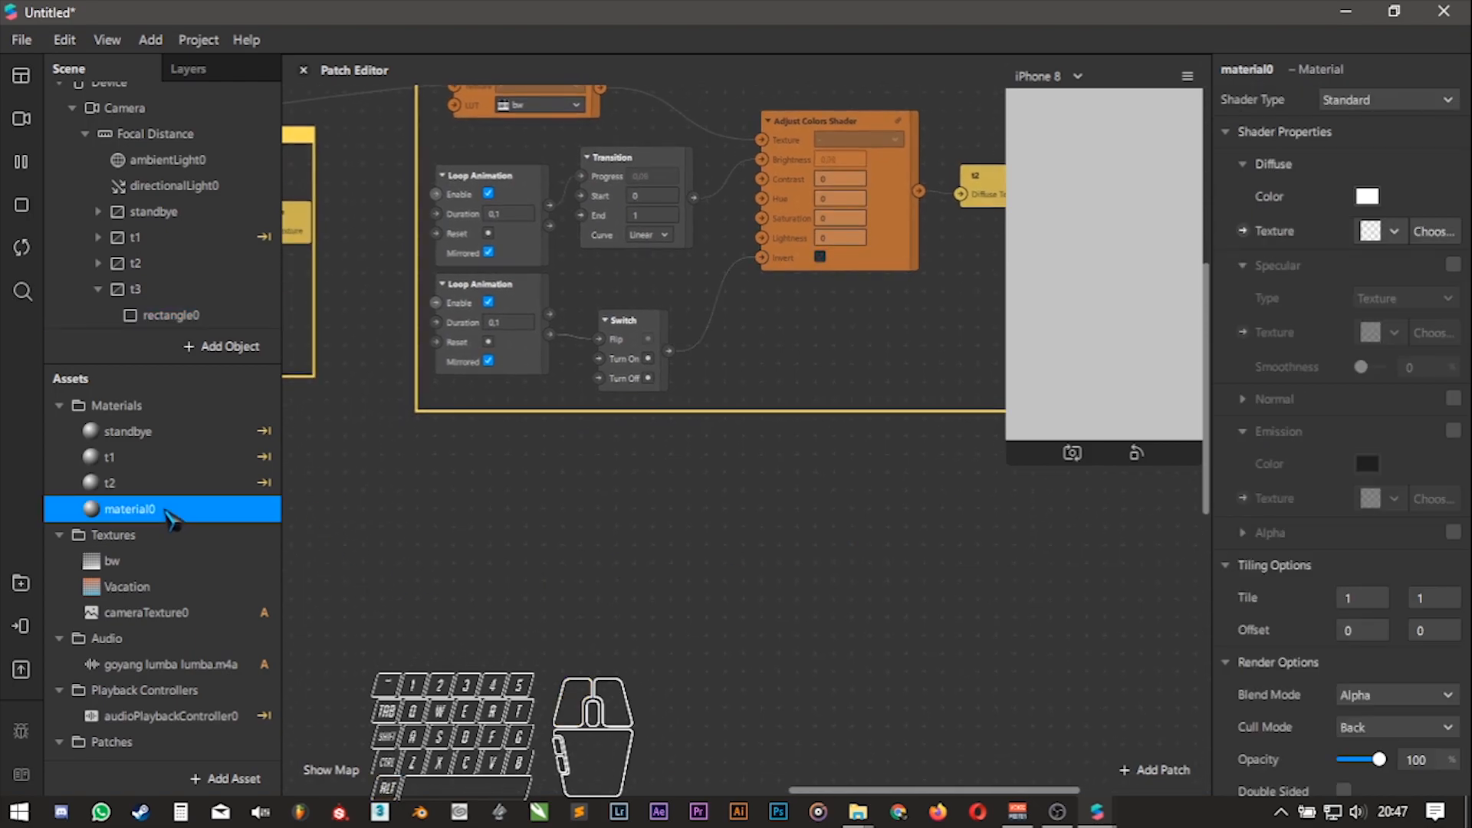
pyautogui.doubleClick(131, 509)
pyautogui.write('t3')
pyautogui.press('Return')
# - Set the t3 material's shader type to Flat and create a patch for its diffuse texture below the transisi2 comment
pyautogui.click(1243, 231)
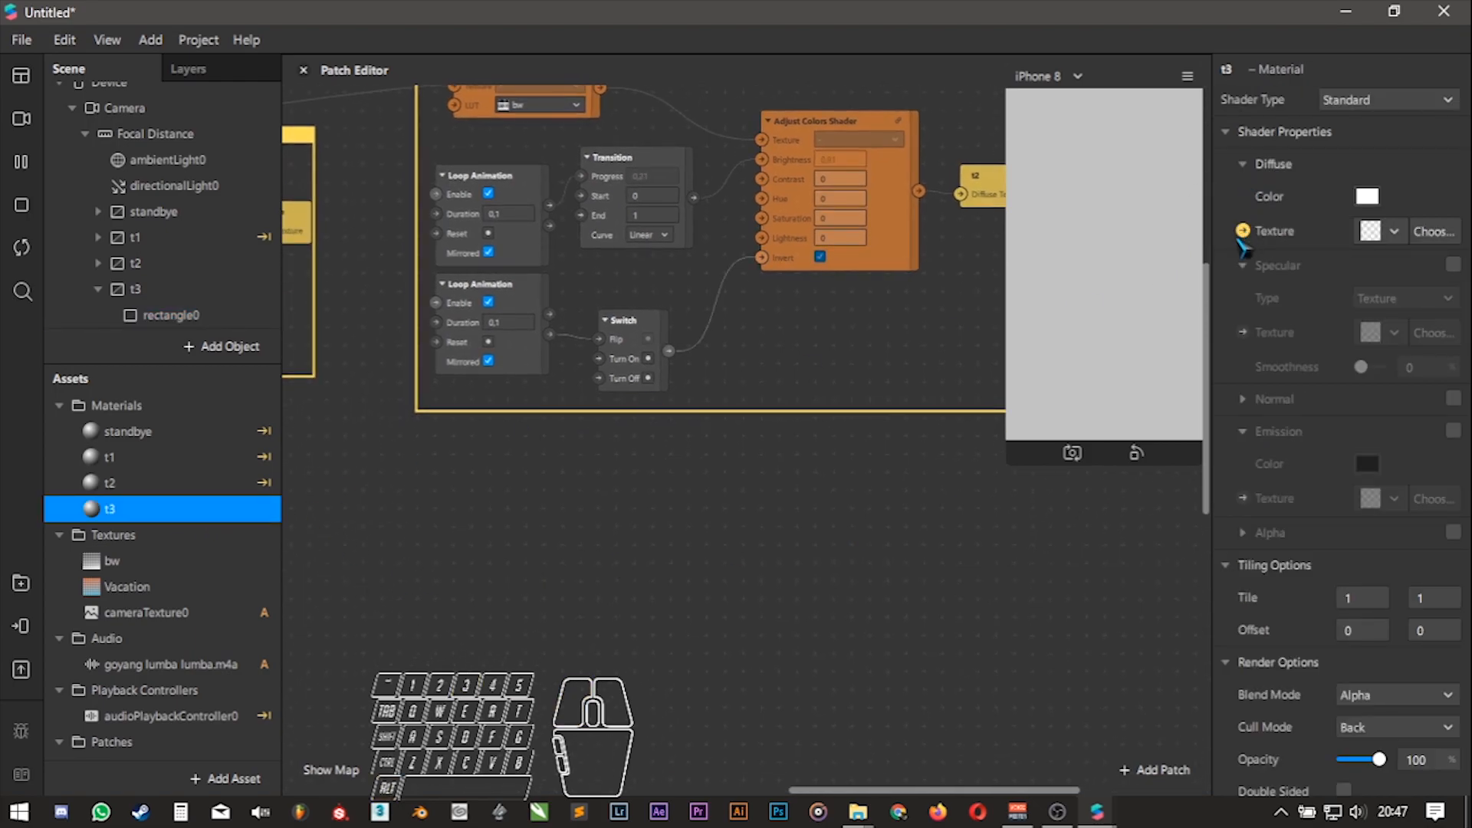
pyautogui.click(1380, 99)
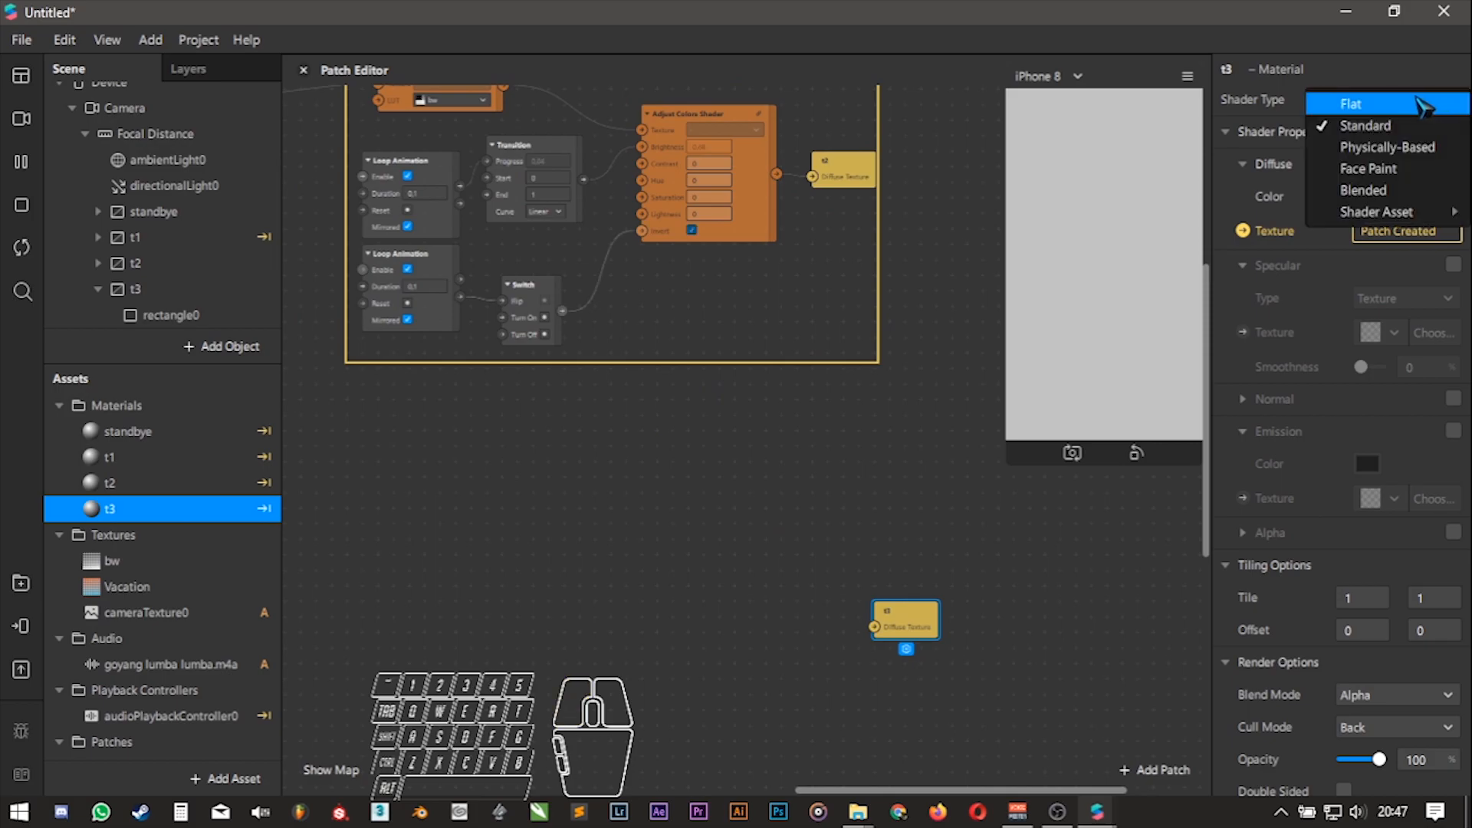
pyautogui.click(1351, 105)
pyautogui.click(1156, 307)
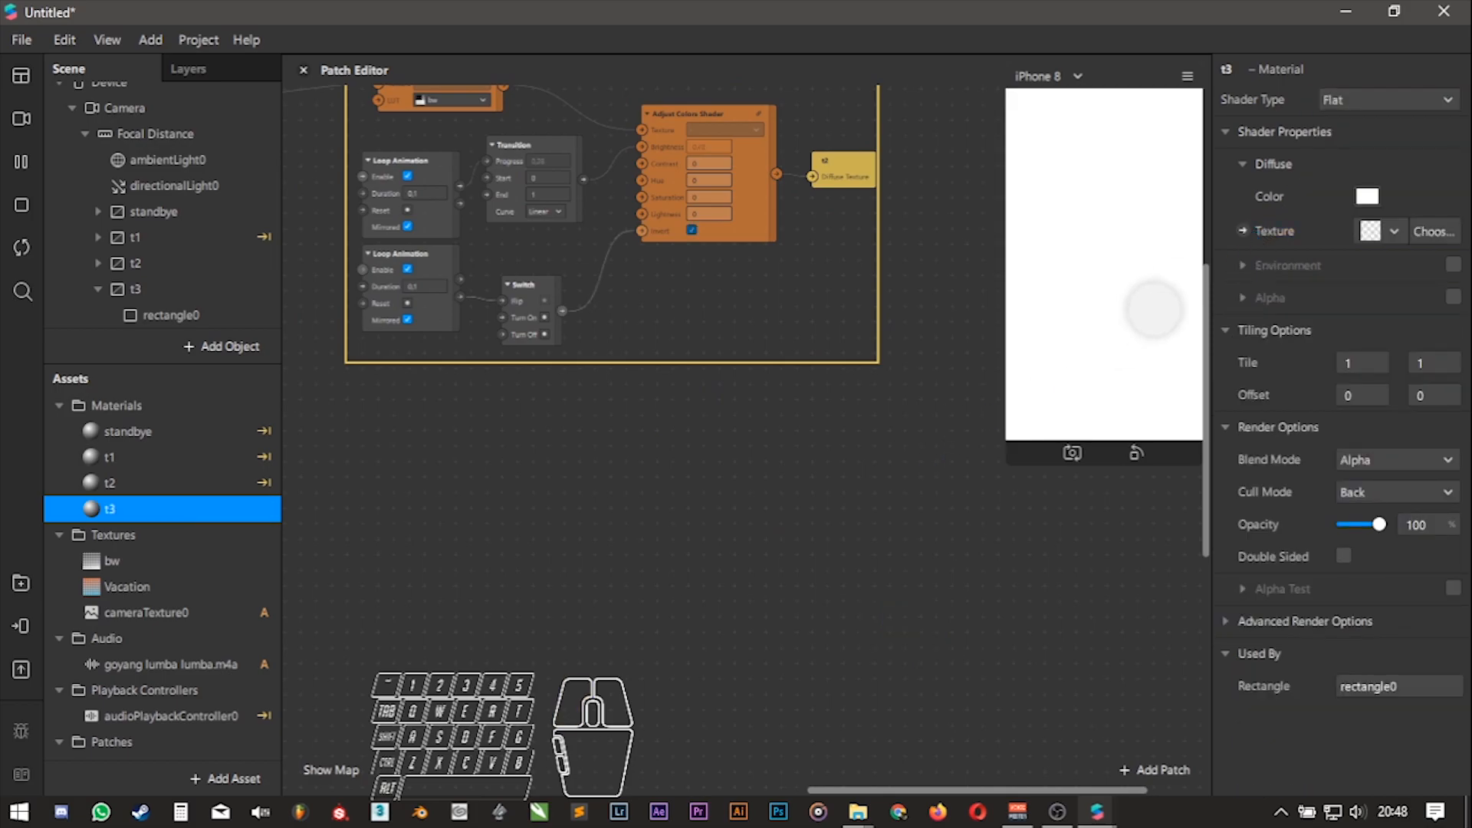
pyautogui.click(1243, 231)
pyautogui.click(851, 543)
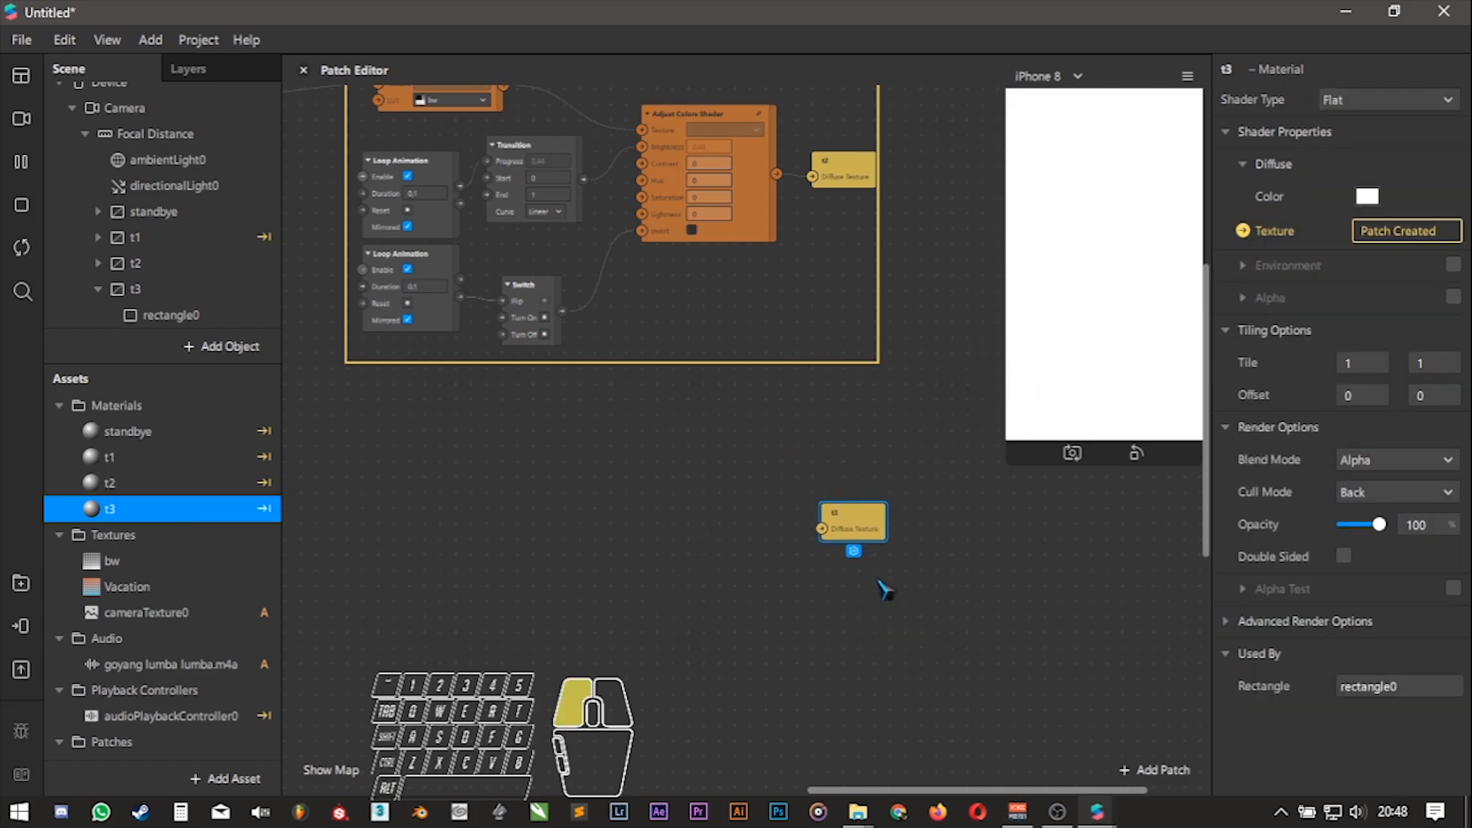
# - Paste copies of the first transition's color and animation patches, and connect the copied DuoTone Shader to the t3 Diffuse Texture
pyautogui.keyDown('alt'); pyautogui.moveTo(676, 483); pyautogui.dragTo(955, 477); pyautogui.keyUp('alt')
pyautogui.keyDown('alt'); pyautogui.moveTo(748, 564); pyautogui.dragTo(1068, 546); pyautogui.keyUp('alt')
pyautogui.keyDown('alt'); pyautogui.moveTo(811, 533); pyautogui.dragTo(898, 534); pyautogui.keyUp('alt')
pyautogui.moveTo(386, 416); pyautogui.dragTo(640, 575)
pyautogui.hotkey('ctrl', 'v')
pyautogui.moveTo(505, 503); pyautogui.dragTo(473, 500)
pyautogui.moveTo(721, 453); pyautogui.dragTo(870, 508)
pyautogui.moveTo(901, 491); pyautogui.dragTo(900, 461)
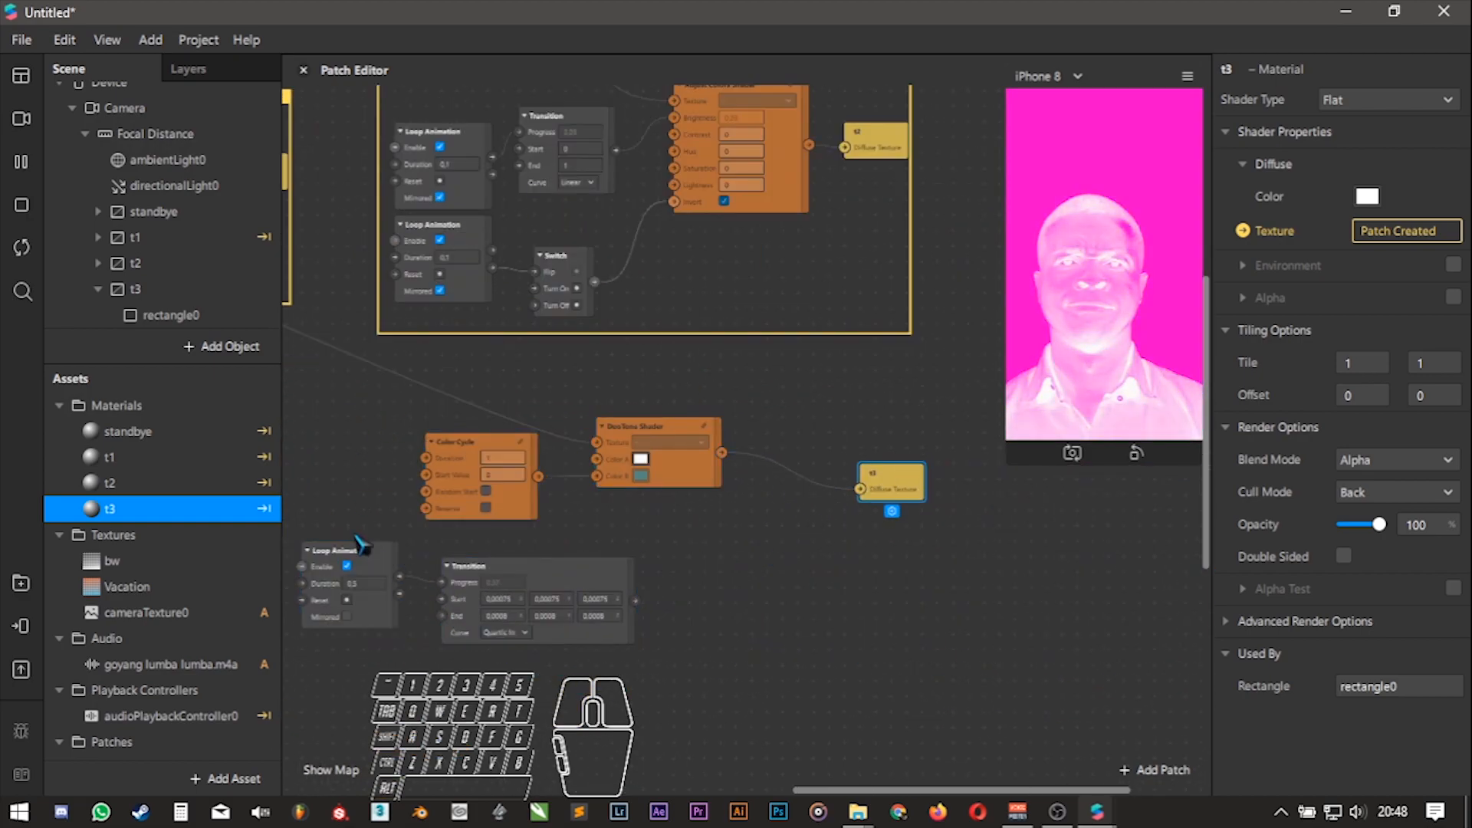
# - Arrange the copied Loop Animation and Transition patches side by side below the Color Cycle and DuoTone Shader
pyautogui.moveTo(345, 521); pyautogui.dragTo(583, 629)
pyautogui.moveTo(664, 674); pyautogui.dragTo(400, 571)
pyautogui.moveTo(544, 583); pyautogui.dragTo(655, 584)
pyautogui.click(755, 544)
pyautogui.moveTo(755, 544); pyautogui.dragTo(742, 473, button='middle')
pyautogui.keyDown('ctrl'); pyautogui.scroll(2, 743, 473); pyautogui.keyUp('ctrl')
# - Set the t3 canvas's mode to World space
pyautogui.click(226, 291)
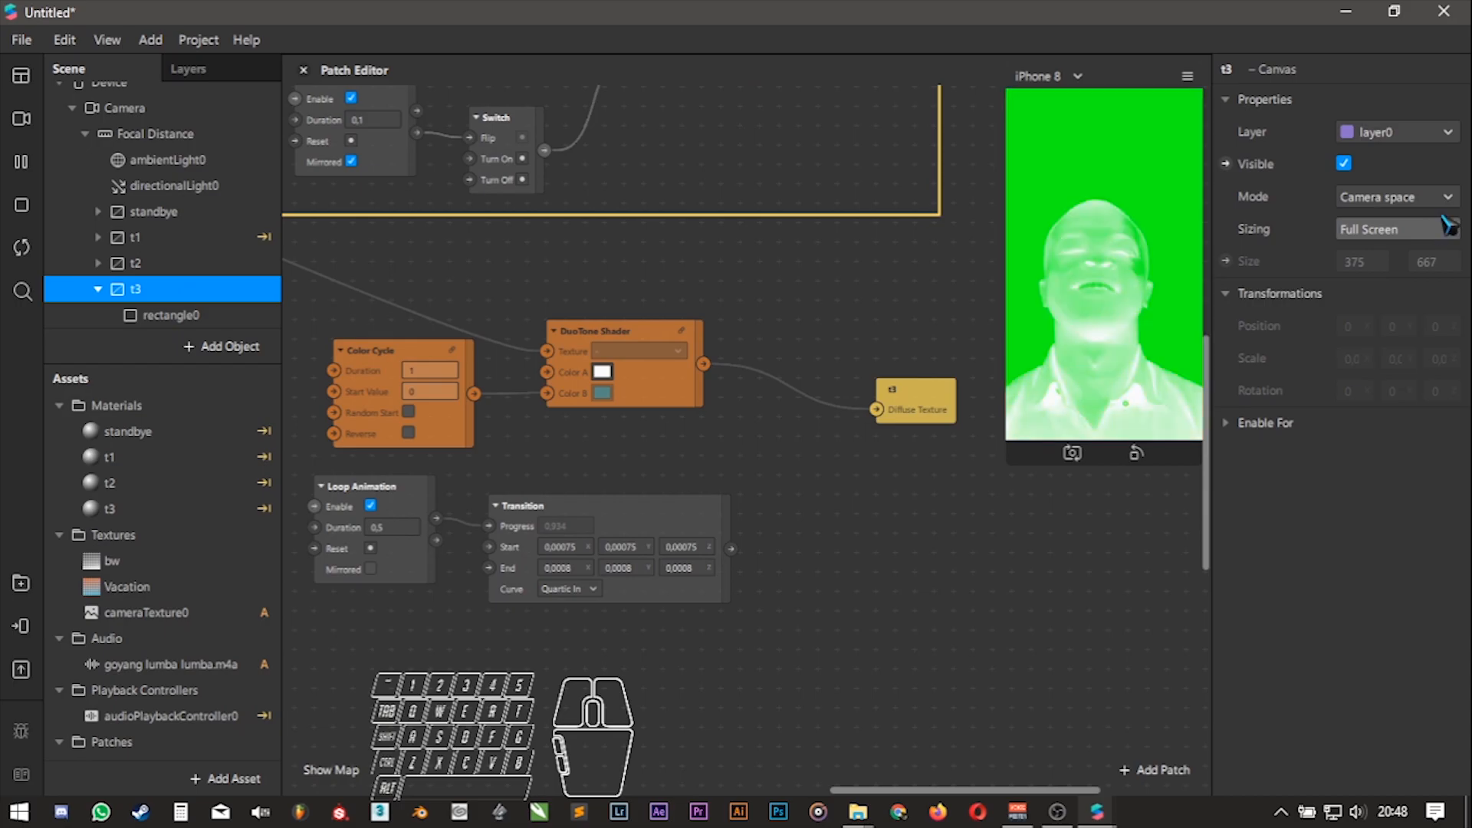
pyautogui.click(1422, 198)
pyautogui.click(1393, 222)
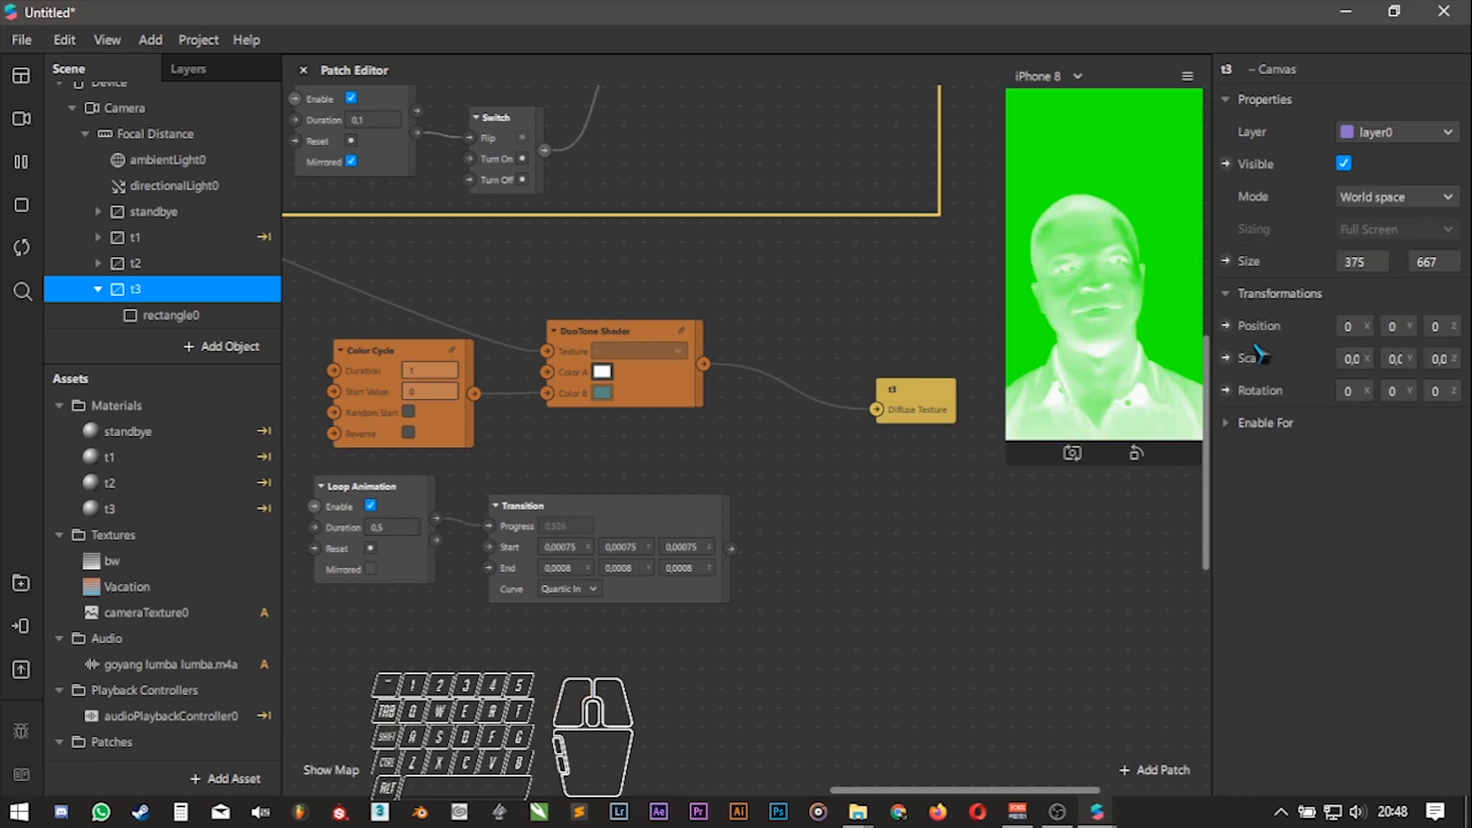
# - Create a scale patch for the t3 canvas driven by the copied Transition, and set the copied Loop Animation's duration to 0,2
pyautogui.click(1227, 359)
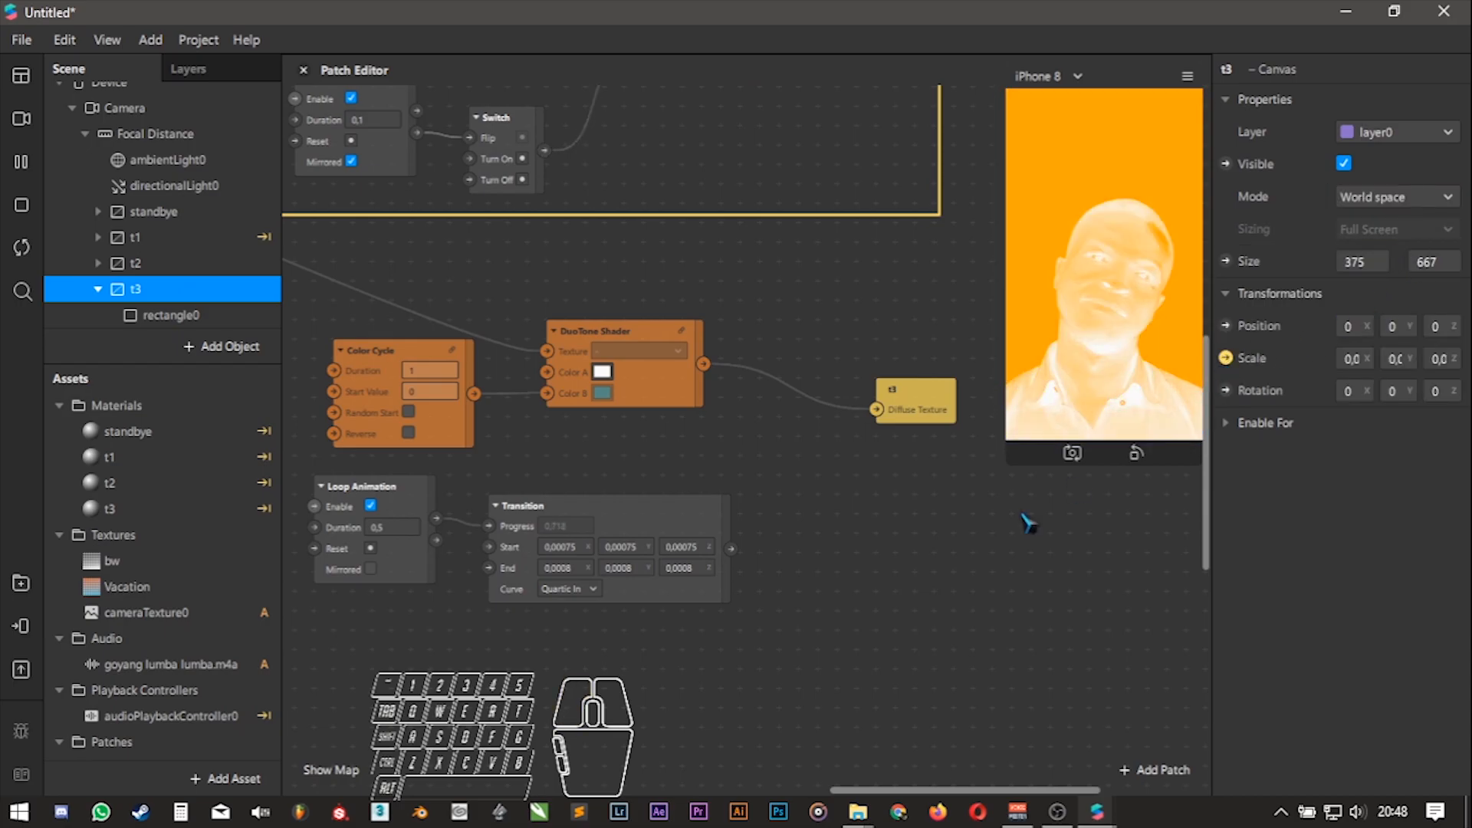
pyautogui.moveTo(905, 453); pyautogui.dragTo(959, 549)
pyautogui.moveTo(731, 549); pyautogui.dragTo(799, 554)
pyautogui.keyDown('ctrl'); pyautogui.scroll(-1, 811, 550); pyautogui.keyUp('ctrl')
pyautogui.keyDown('ctrl'); pyautogui.scroll(3, 815, 551); pyautogui.keyUp('ctrl')
pyautogui.moveTo(893, 567); pyautogui.dragTo(1024, 542, button='middle')
pyautogui.moveTo(1024, 463); pyautogui.dragTo(942, 575)
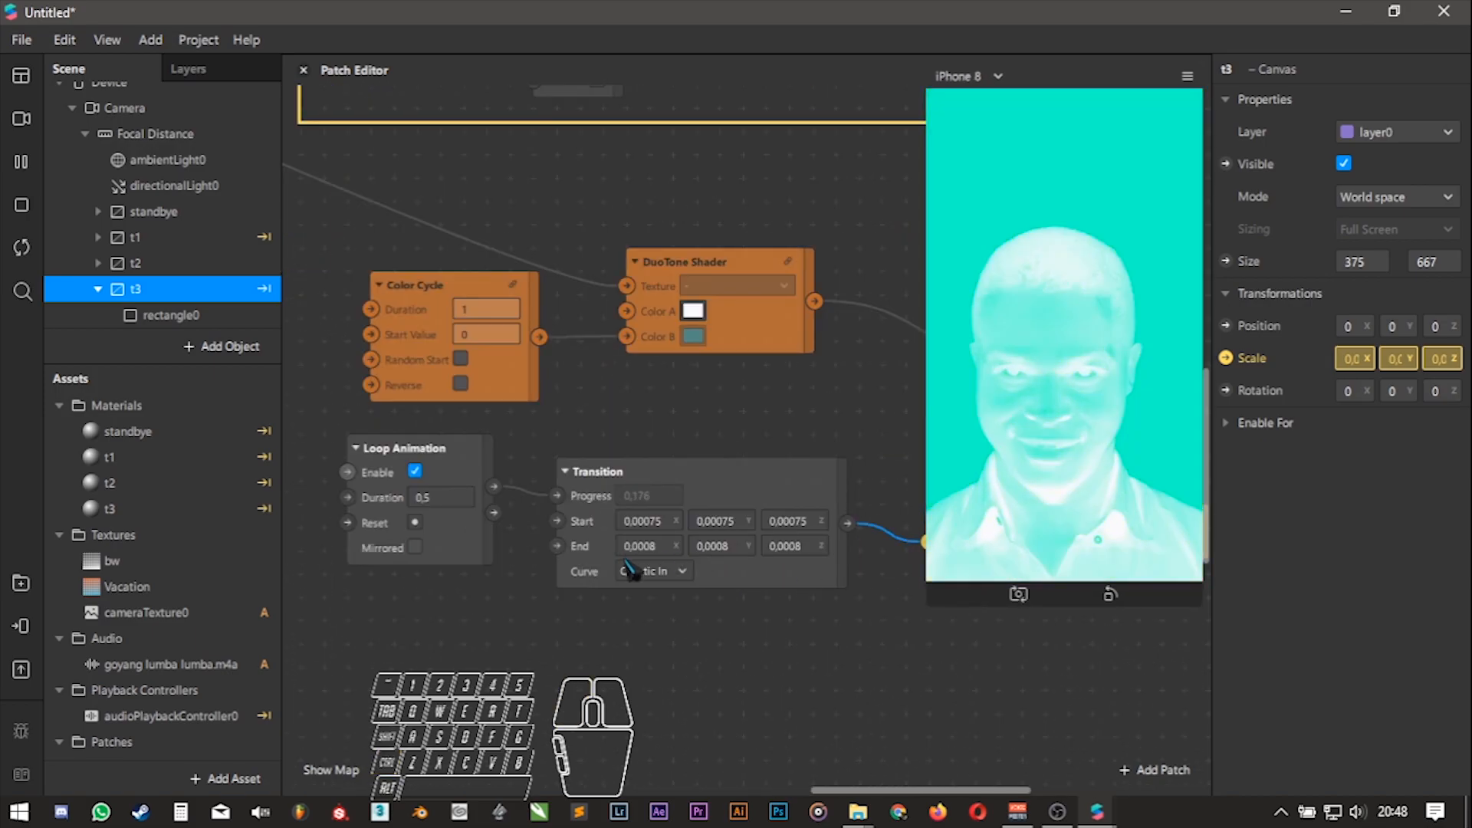
pyautogui.click(447, 500)
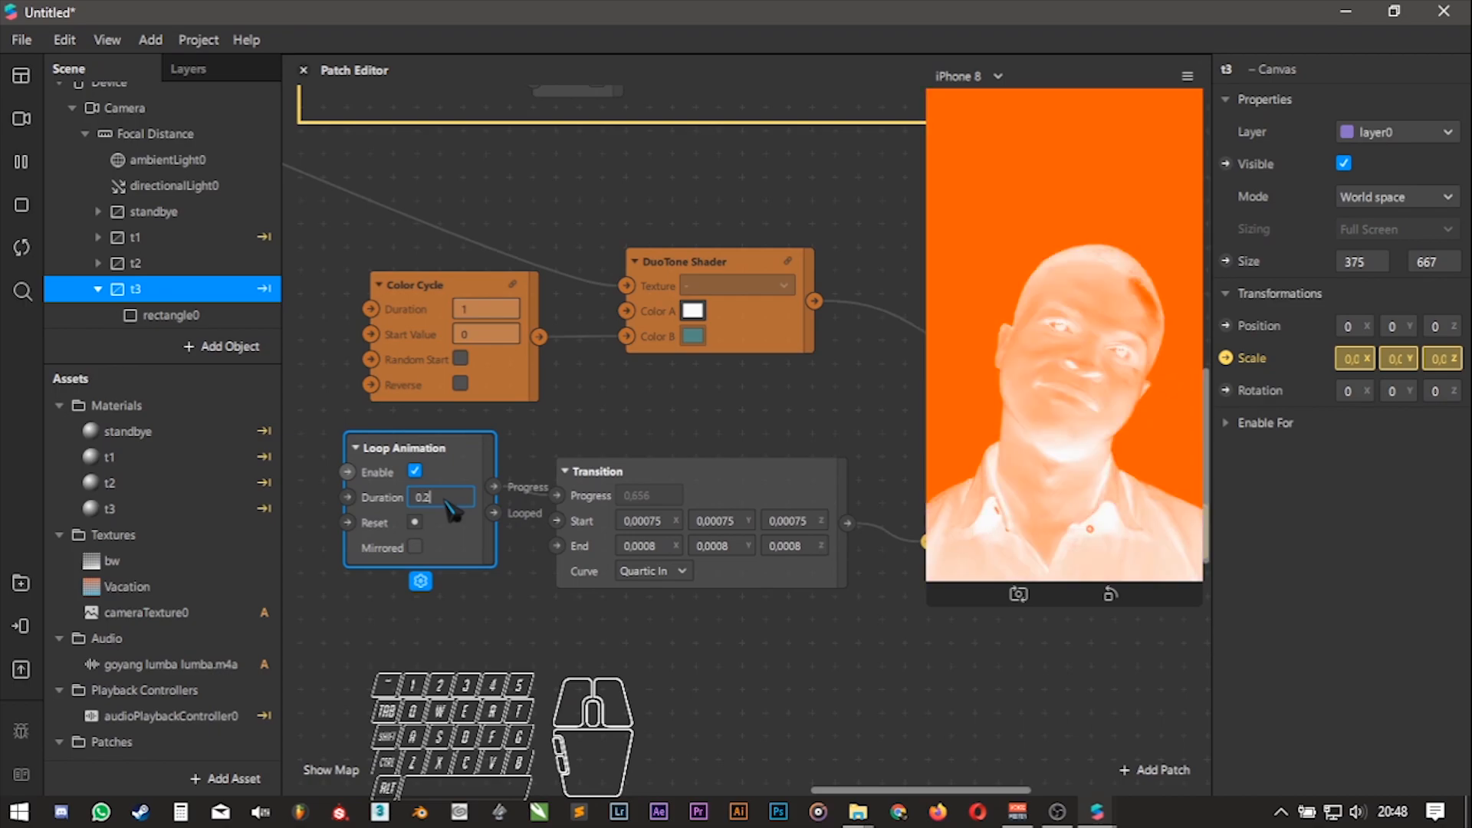
# - Wrap all of the third transition's patches, including both t3 patches, in a comment
pyautogui.keyDown('ctrl'); pyautogui.scroll(-2, 450, 521); pyautogui.keyUp('ctrl')
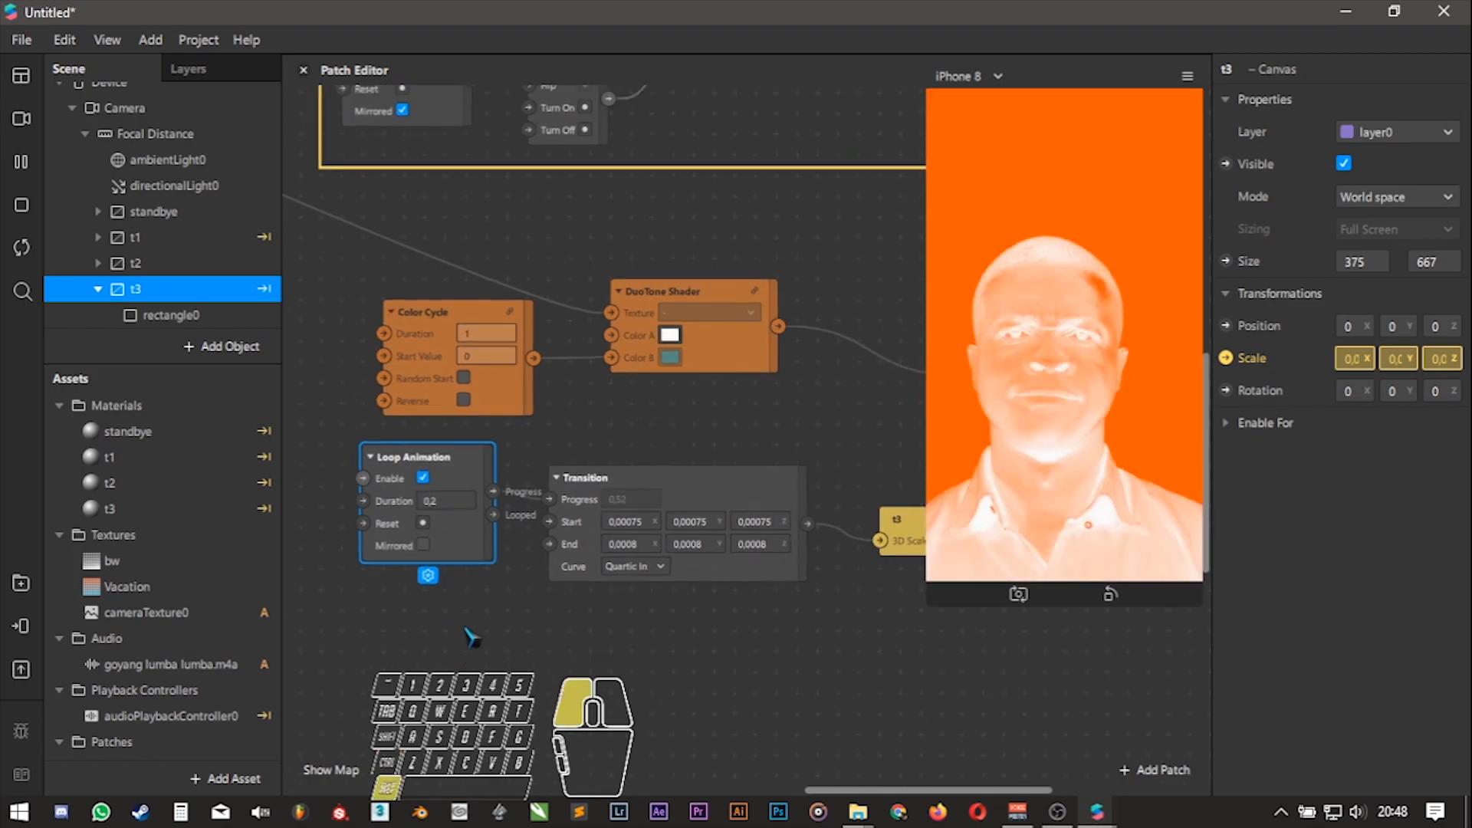
pyautogui.keyDown('alt'); pyautogui.moveTo(464, 635); pyautogui.dragTo(475, 606); pyautogui.keyUp('alt')
pyautogui.keyDown('ctrl'); pyautogui.scroll(-2, 635, 565); pyautogui.keyUp('ctrl')
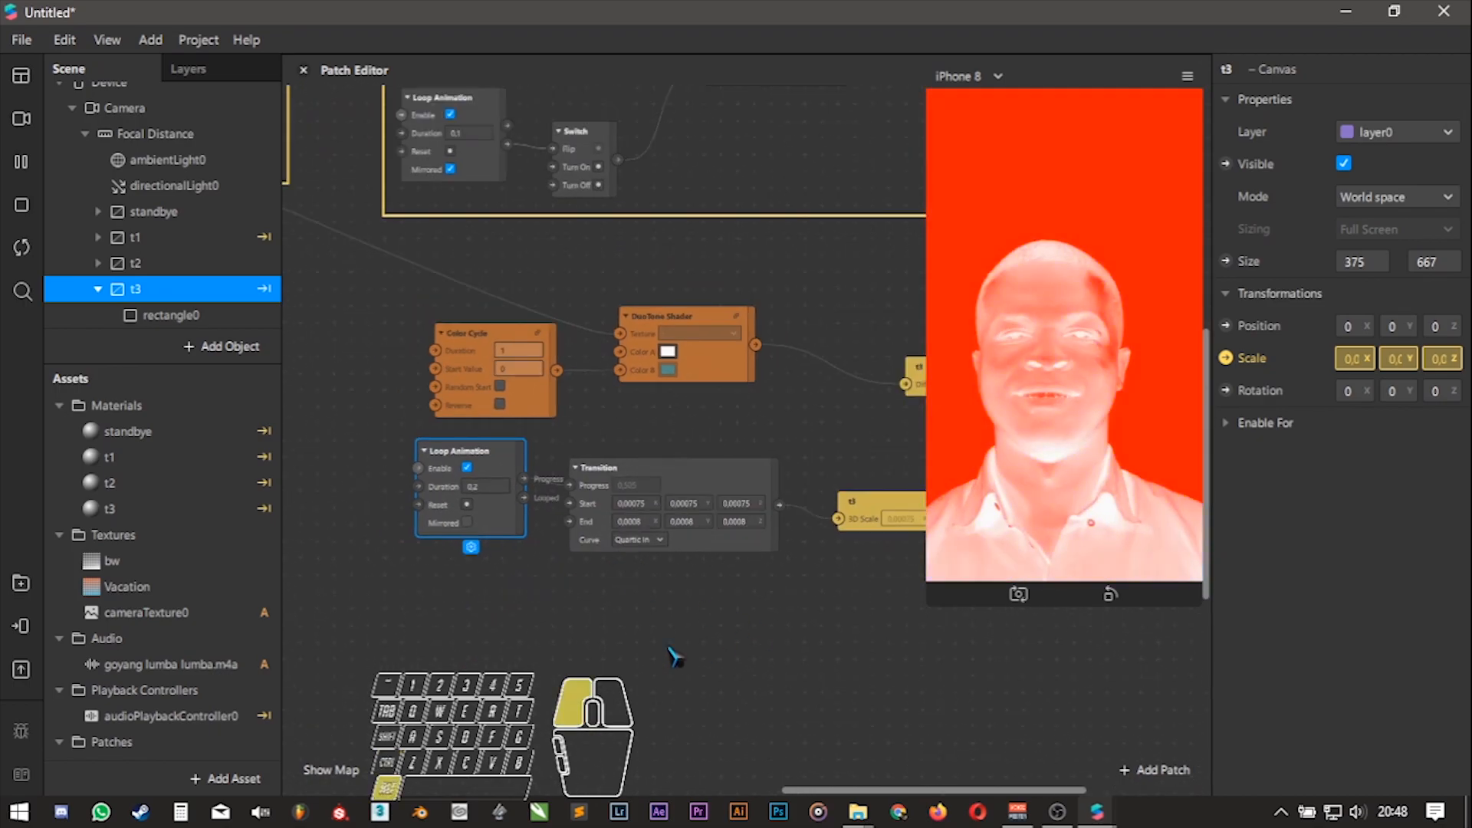
pyautogui.keyDown('alt'); pyautogui.moveTo(713, 651); pyautogui.dragTo(609, 654); pyautogui.keyUp('alt')
pyautogui.keyDown('ctrl'); pyautogui.scroll(-3, 654, 651); pyautogui.keyUp('ctrl')
pyautogui.moveTo(880, 666); pyautogui.dragTo(400, 425)
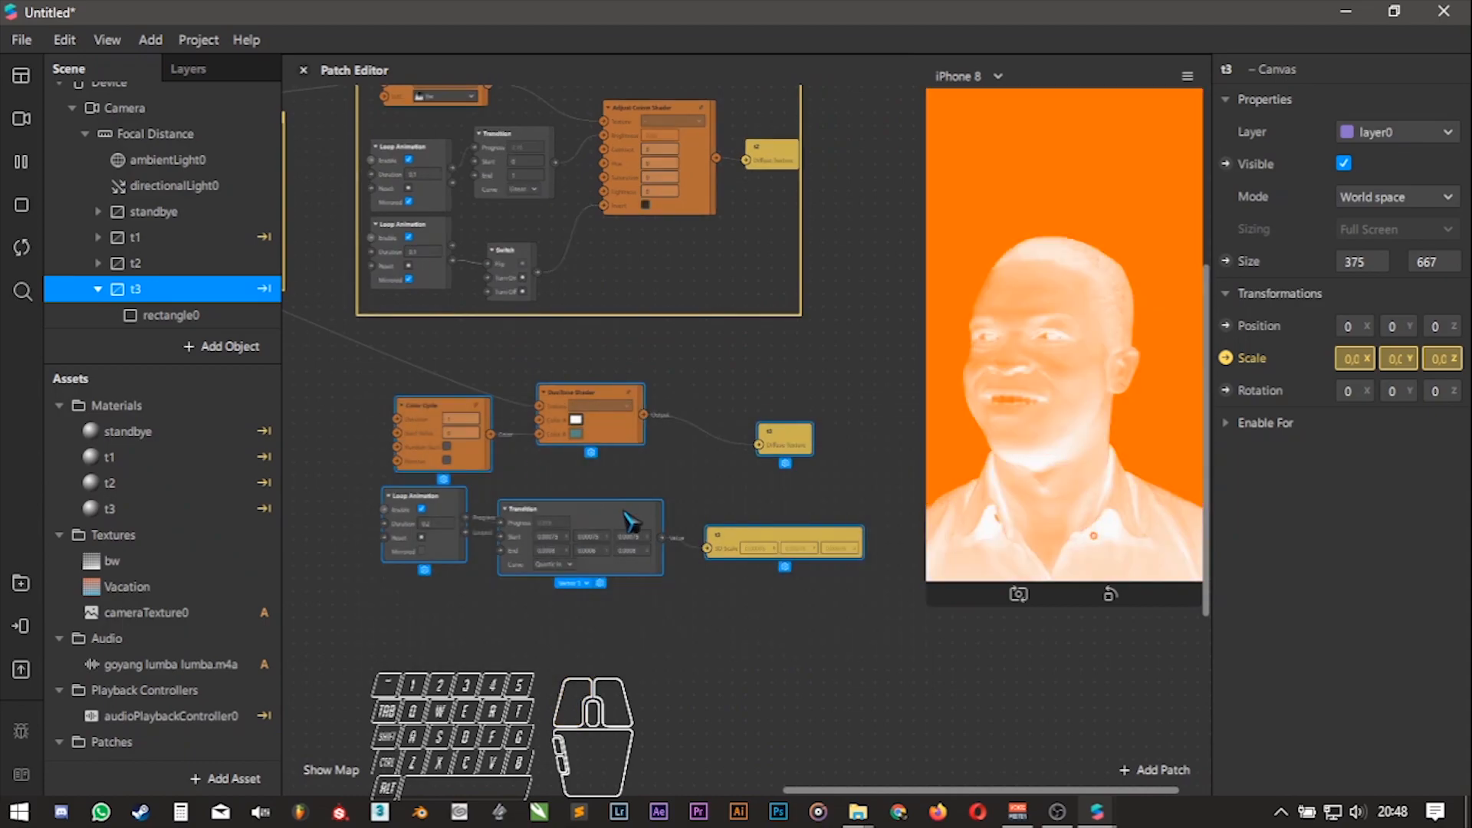
pyautogui.rightClick(630, 522)
pyautogui.click(675, 522)
pyautogui.keyDown('ctrl'); pyautogui.scroll(3, 377, 361); pyautogui.keyUp('ctrl')
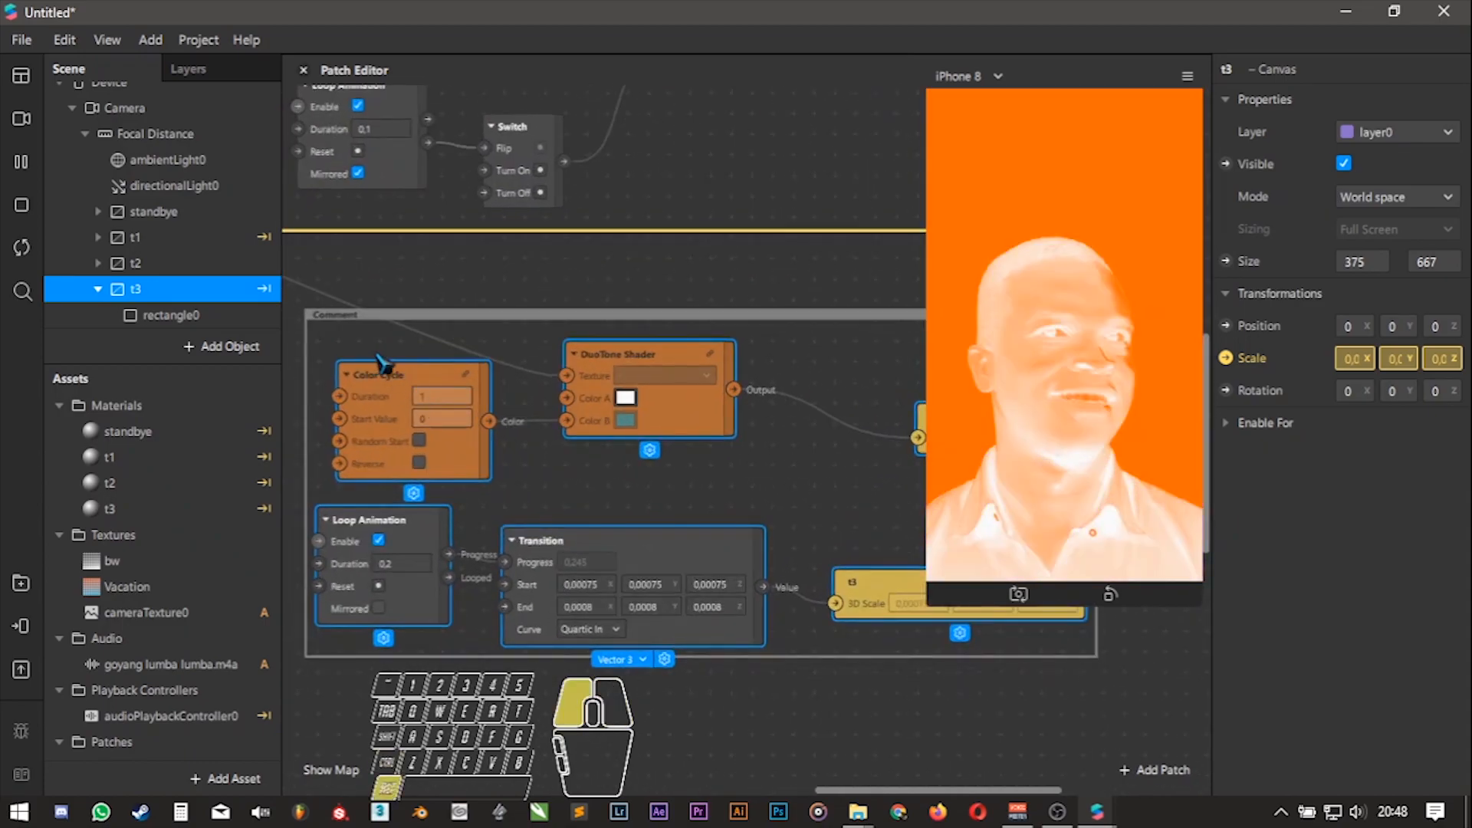
# - Try to name the new comment t3
pyautogui.keyDown('alt'); pyautogui.moveTo(376, 359); pyautogui.dragTo(450, 389); pyautogui.keyUp('alt')
pyautogui.doubleClick(438, 355)
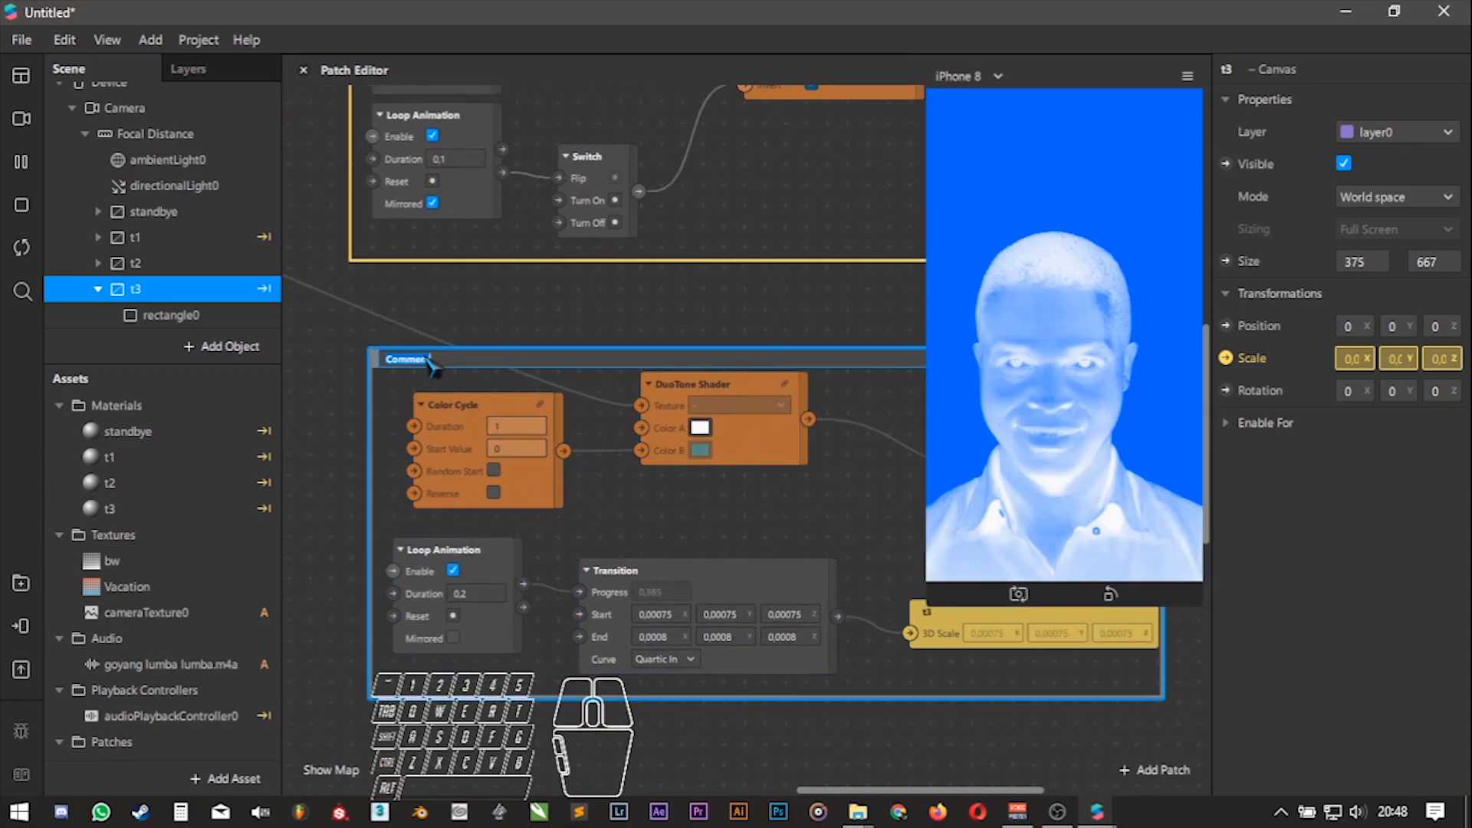
pyautogui.write('t3')
pyautogui.press('Return')
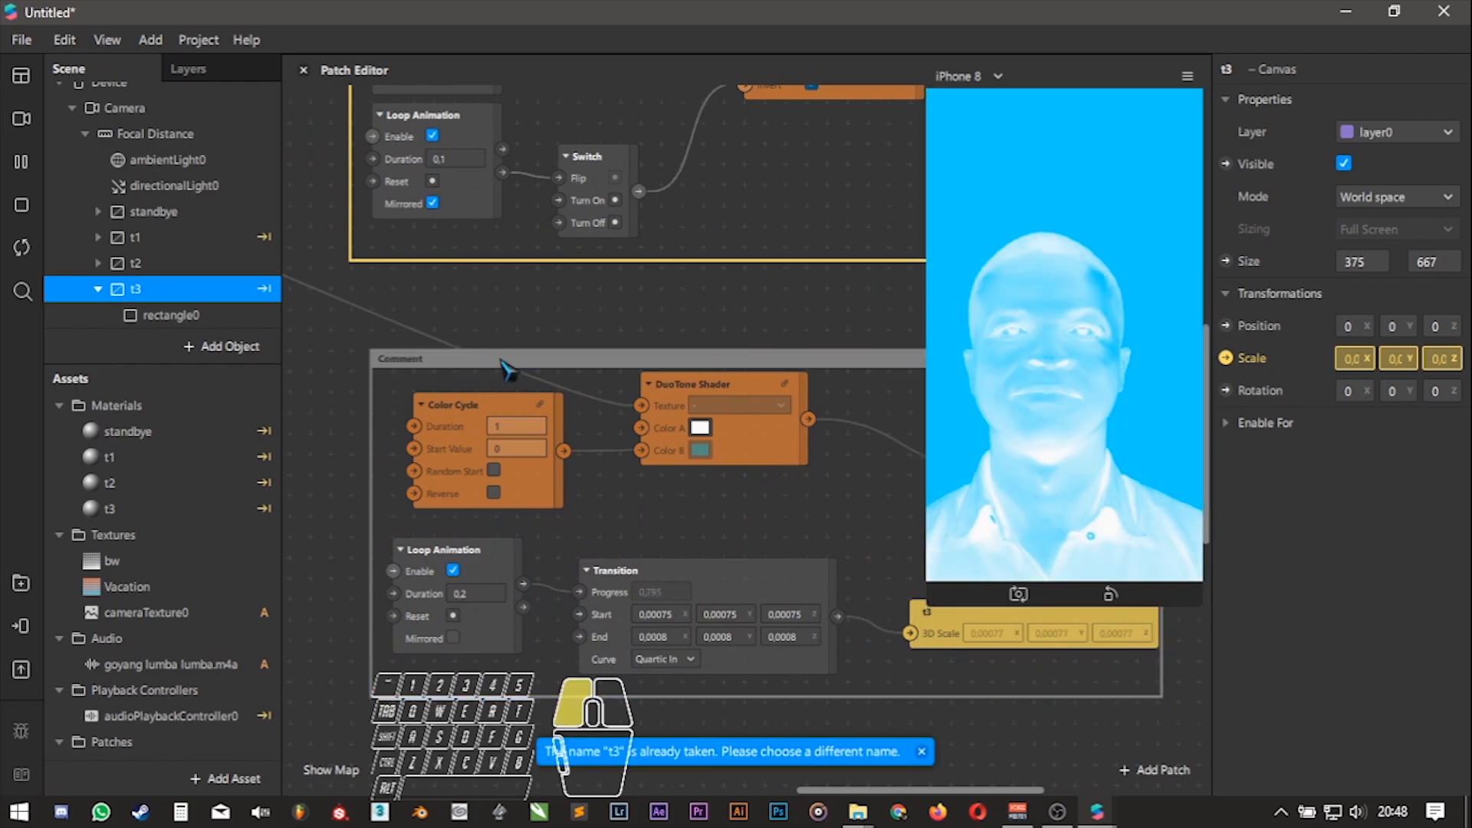
# - Name the third transition's comment transisi3 and color it yellow
pyautogui.doubleClick(503, 360)
pyautogui.write('transisi')
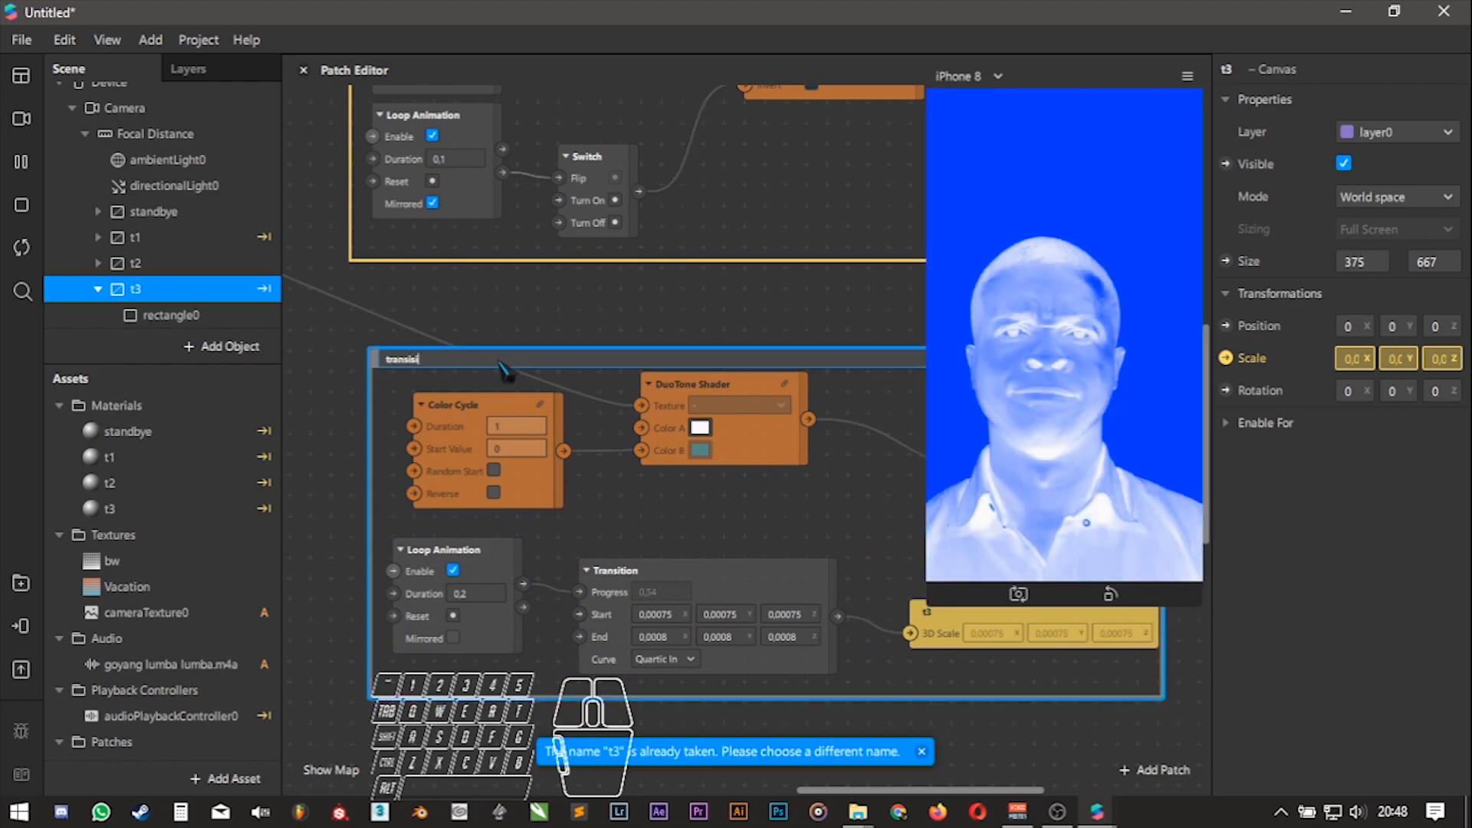
pyautogui.write('3')
pyautogui.press('Return')
pyautogui.scroll(-5, 502, 368)
pyautogui.moveTo(408, 360); pyautogui.dragTo(719, 481)
pyautogui.moveTo(948, 606); pyautogui.dragTo(1020, 455)
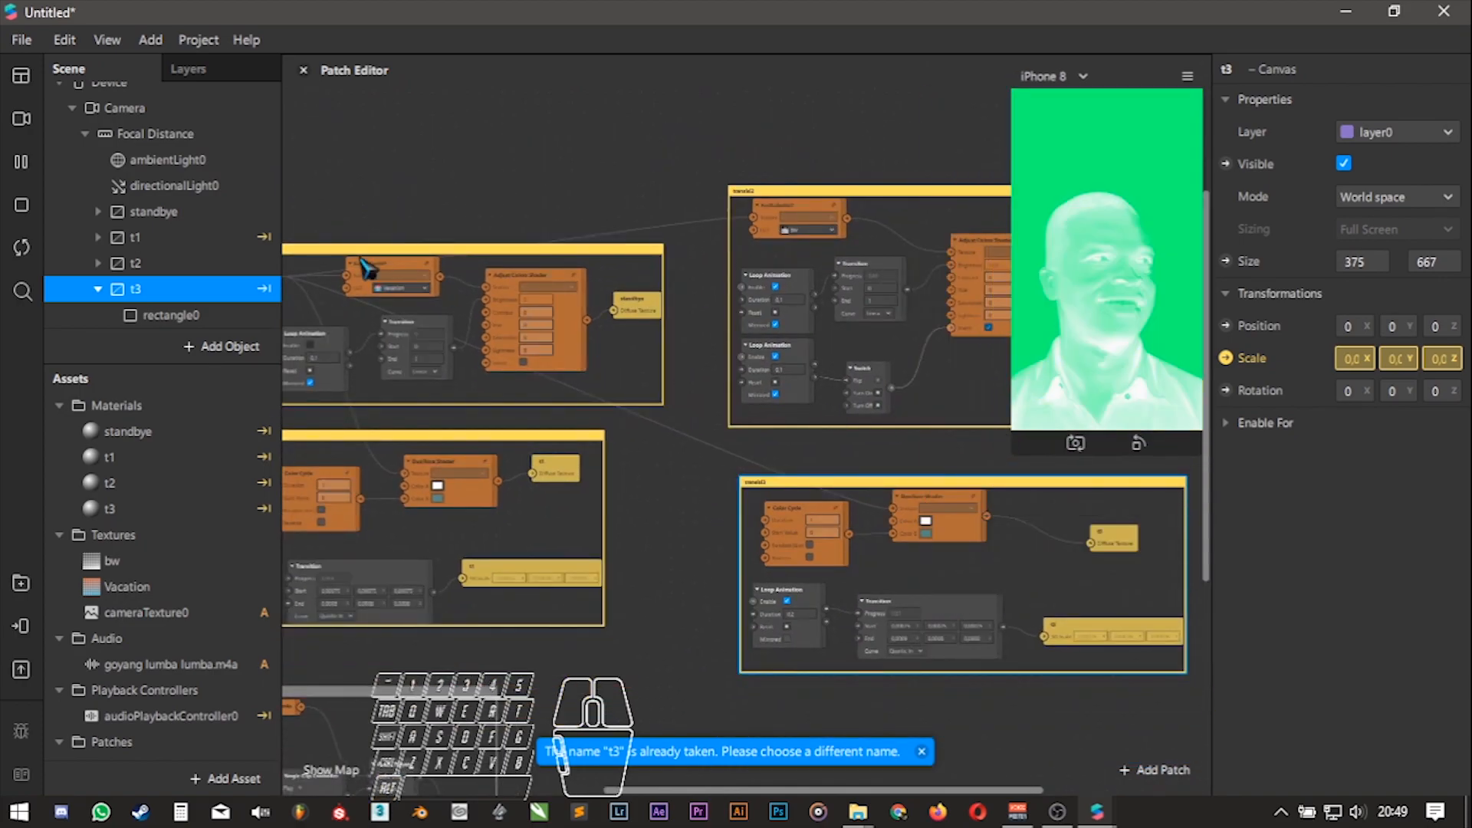
# - Select the standbye canvas and review how the Screen Tap and its Switch feed the standbye and transisi1 groups
pyautogui.click(220, 241)
pyautogui.click(230, 212)
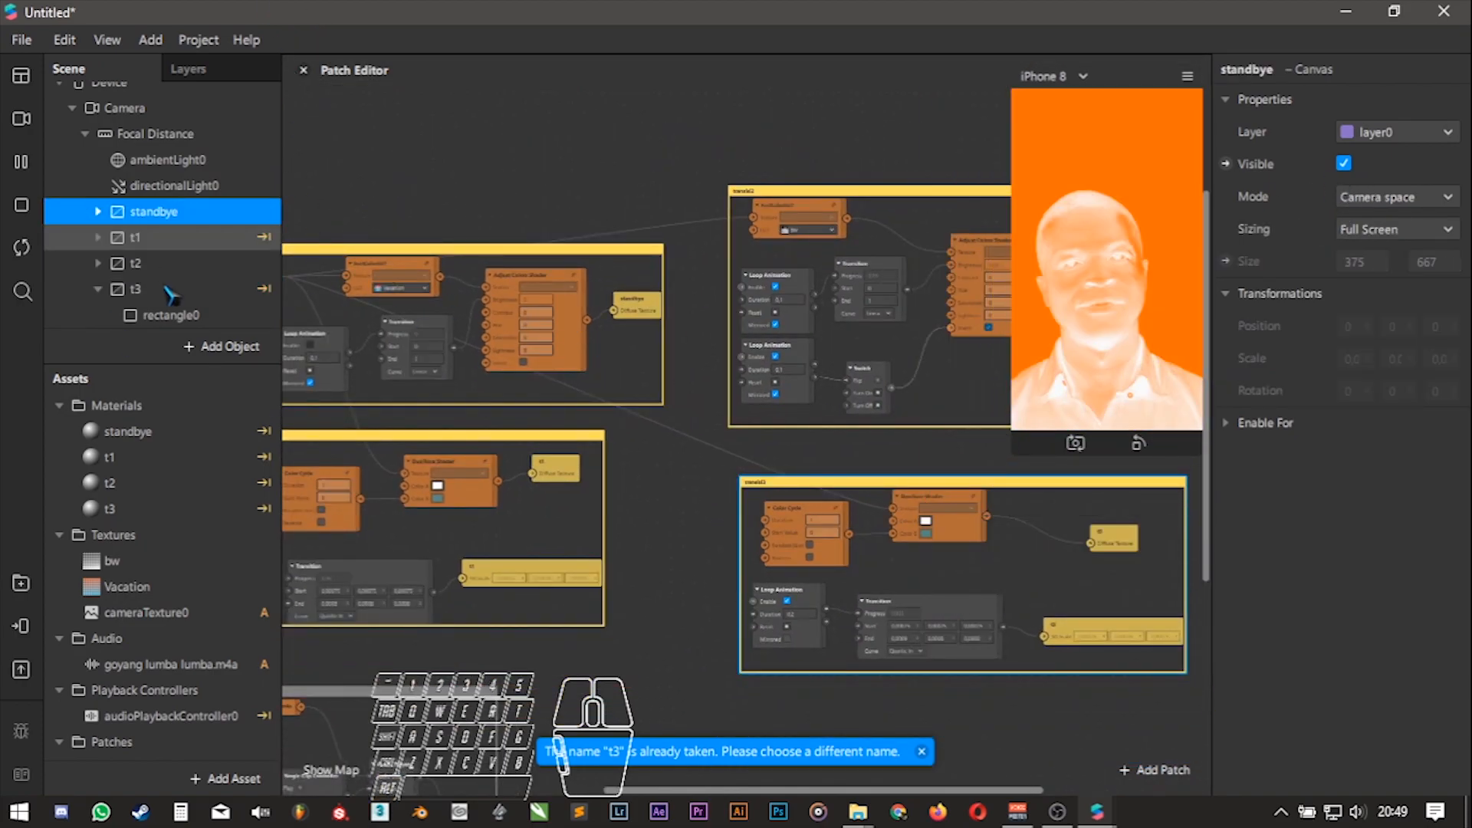
pyautogui.keyDown('alt'); pyautogui.moveTo(419, 178); pyautogui.dragTo(637, 338); pyautogui.keyUp('alt')
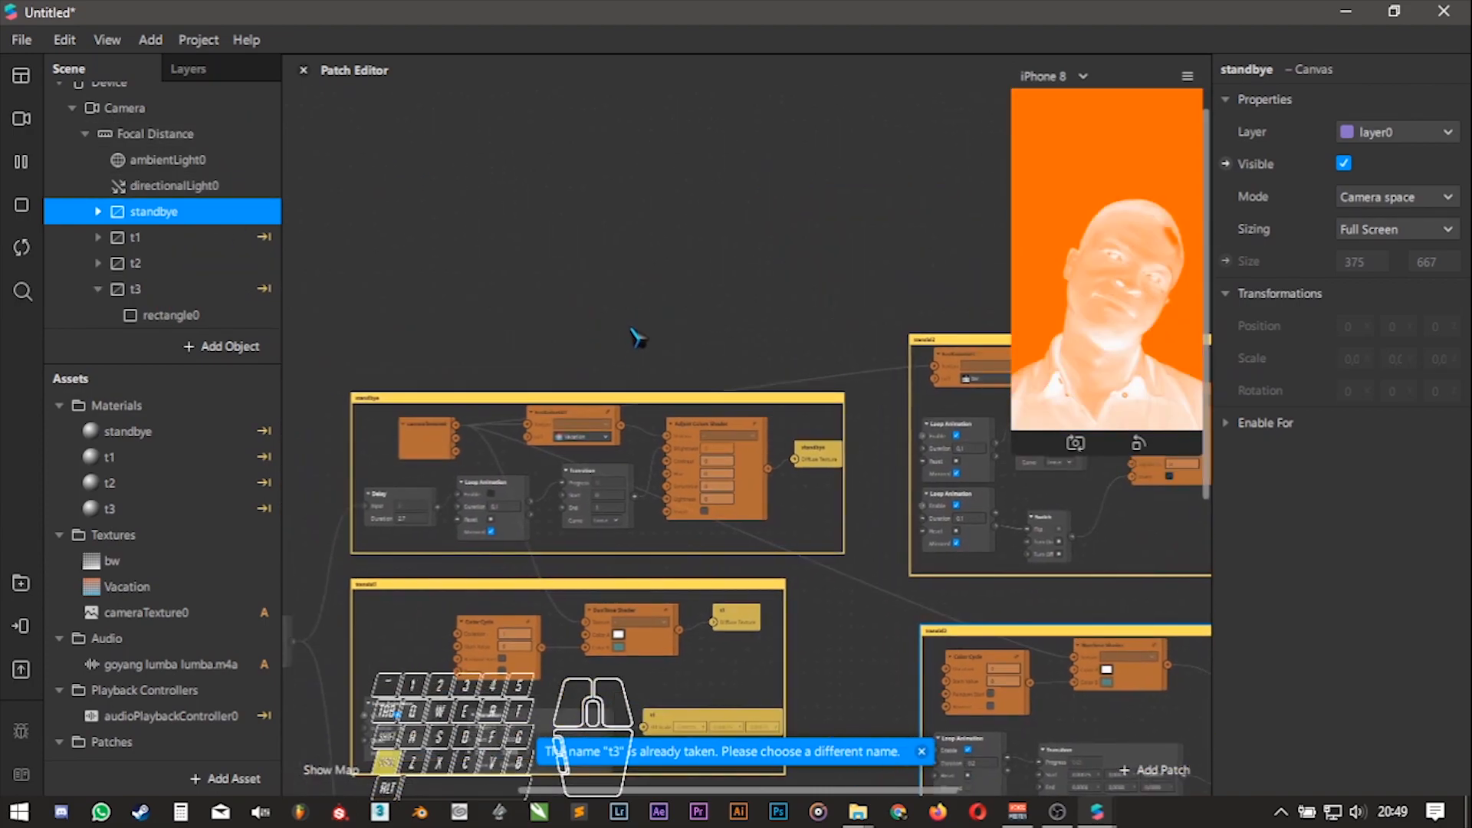
pyautogui.keyDown('alt'); pyautogui.moveTo(502, 290); pyautogui.dragTo(595, 237); pyautogui.keyUp('alt')
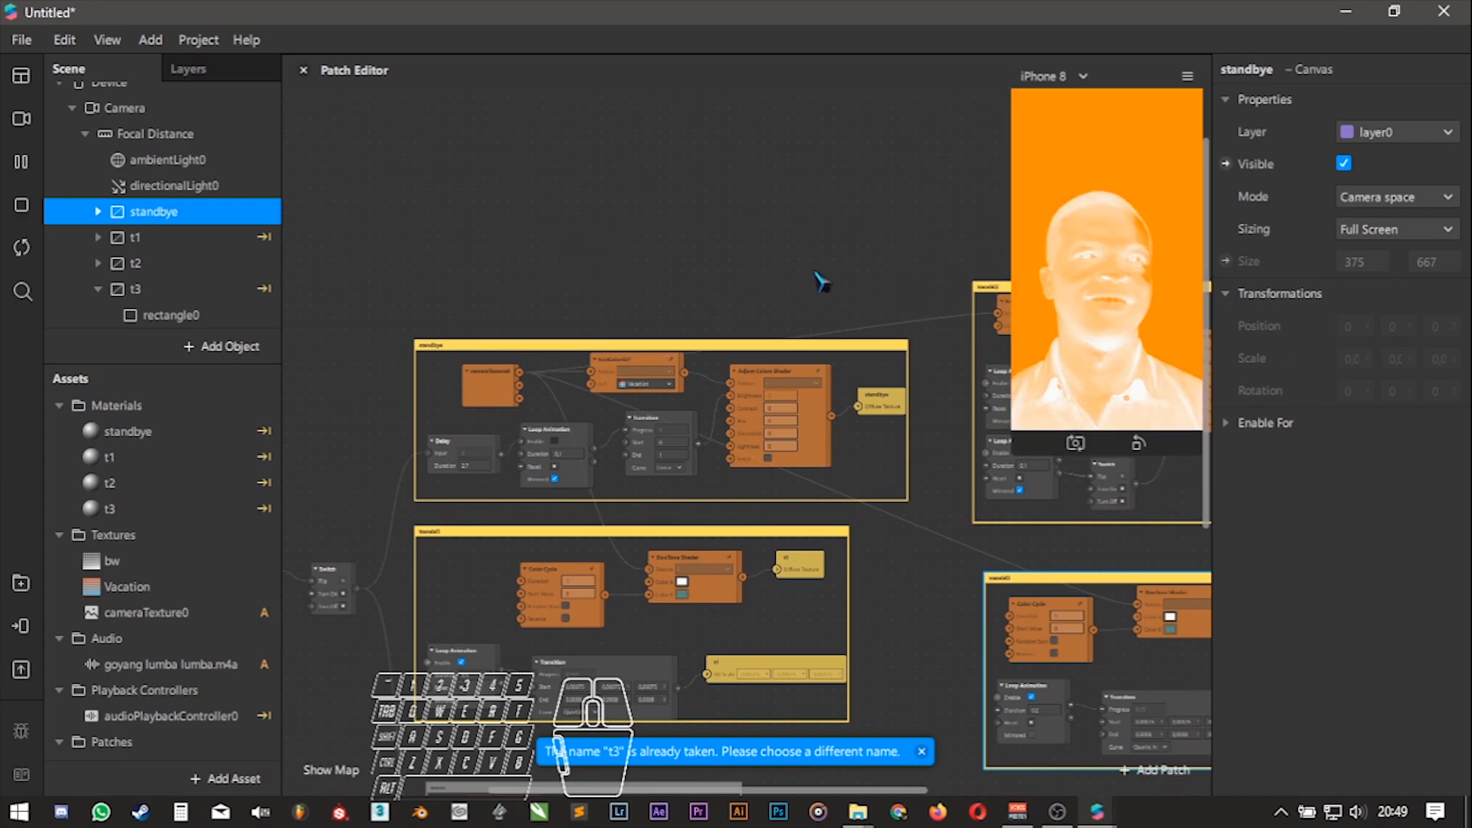
pyautogui.keyDown('alt'); pyautogui.moveTo(440, 364); pyautogui.dragTo(567, 236); pyautogui.keyUp('alt')
pyautogui.keyDown('alt'); pyautogui.scroll(2, 498, 322); pyautogui.keyUp('alt')
pyautogui.keyDown('alt'); pyautogui.moveTo(456, 308); pyautogui.dragTo(492, 384); pyautogui.keyUp('alt')
pyautogui.keyDown('alt'); pyautogui.moveTo(502, 442); pyautogui.dragTo(523, 468); pyautogui.keyUp('alt')
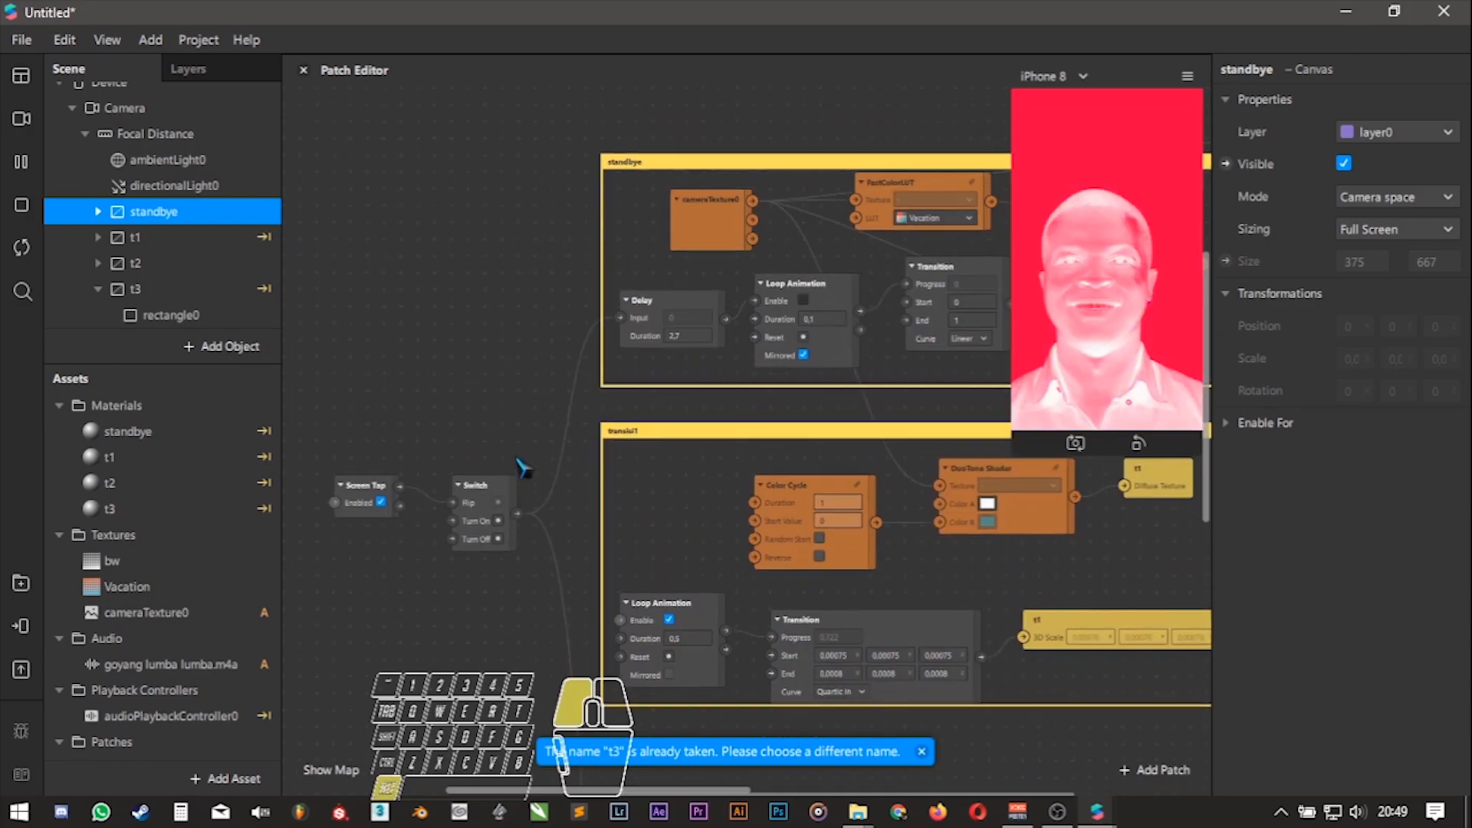
pyautogui.scroll(-3, 521, 467)
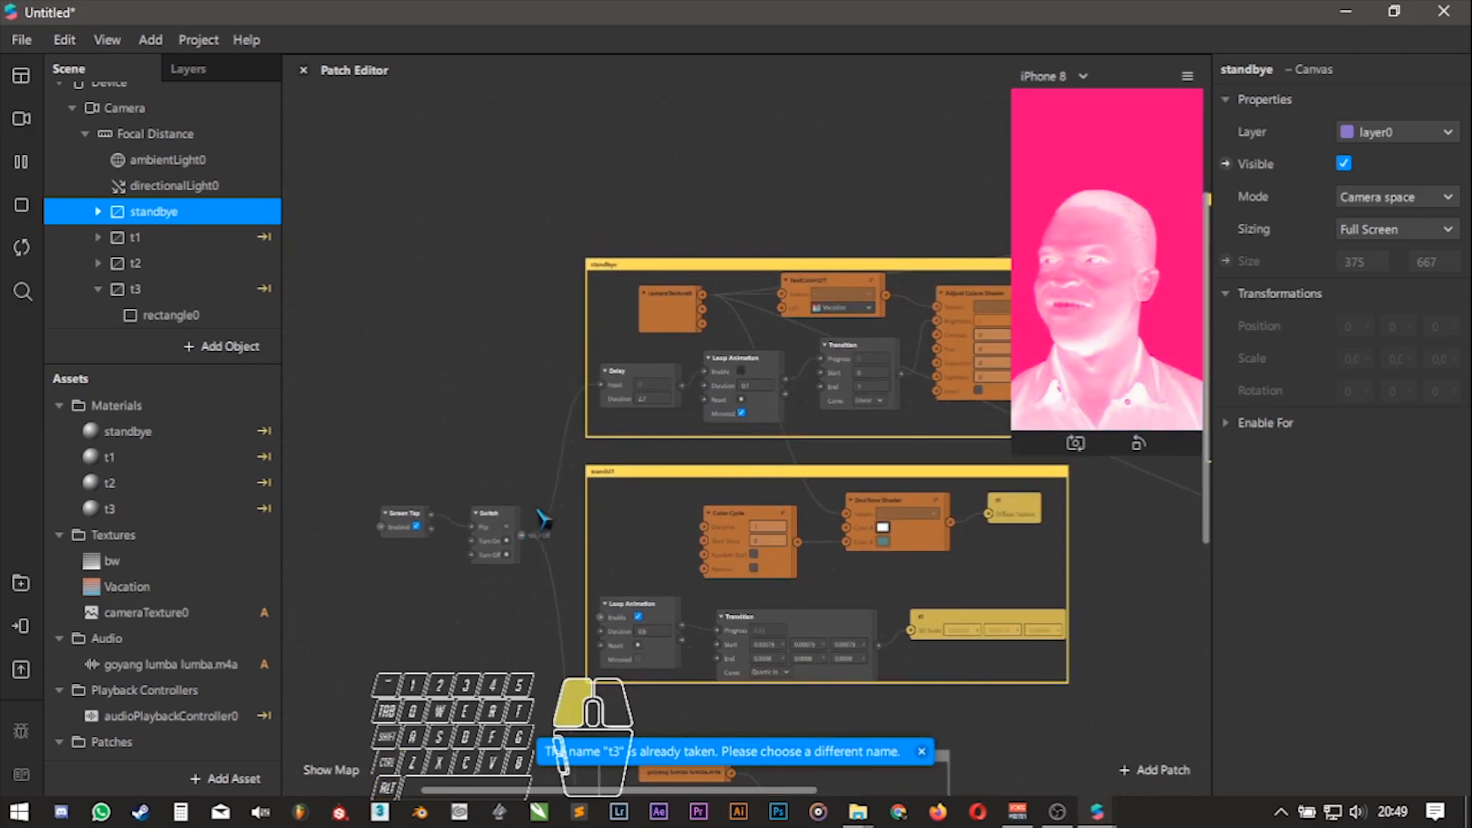
# - Add a Pulse patch above the standbye group, fed by the Screen Tap Switch's On/Off output
pyautogui.doubleClick(535, 238)
pyautogui.write('pul')
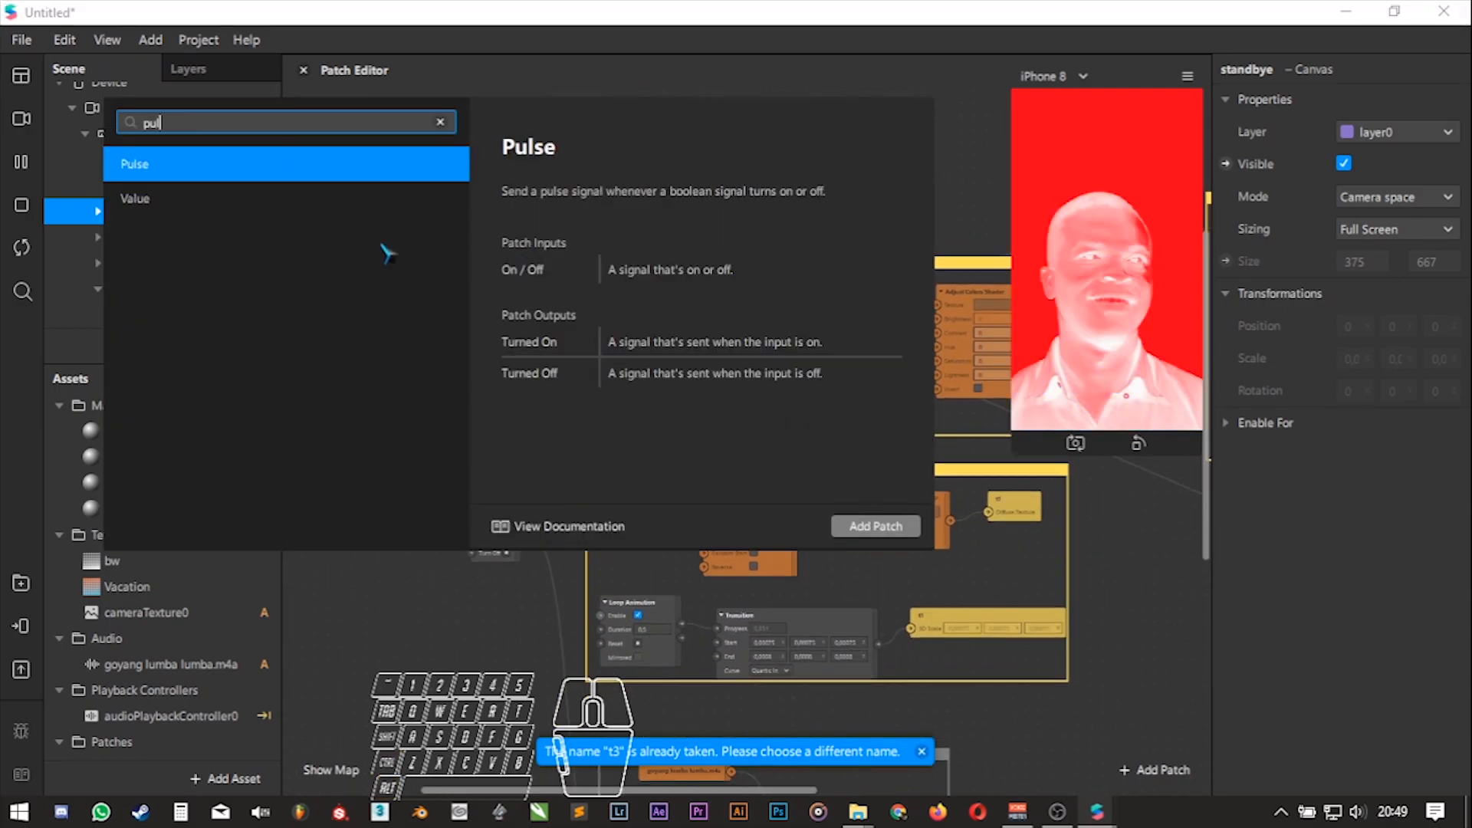
pyautogui.doubleClick(280, 174)
pyautogui.scroll(2, 618, 176)
pyautogui.keyDown('alt'); pyautogui.scroll(2, 618, 176); pyautogui.keyUp('alt')
pyautogui.keyDown('alt'); pyautogui.moveTo(618, 175); pyautogui.dragTo(494, 486); pyautogui.keyUp('alt')
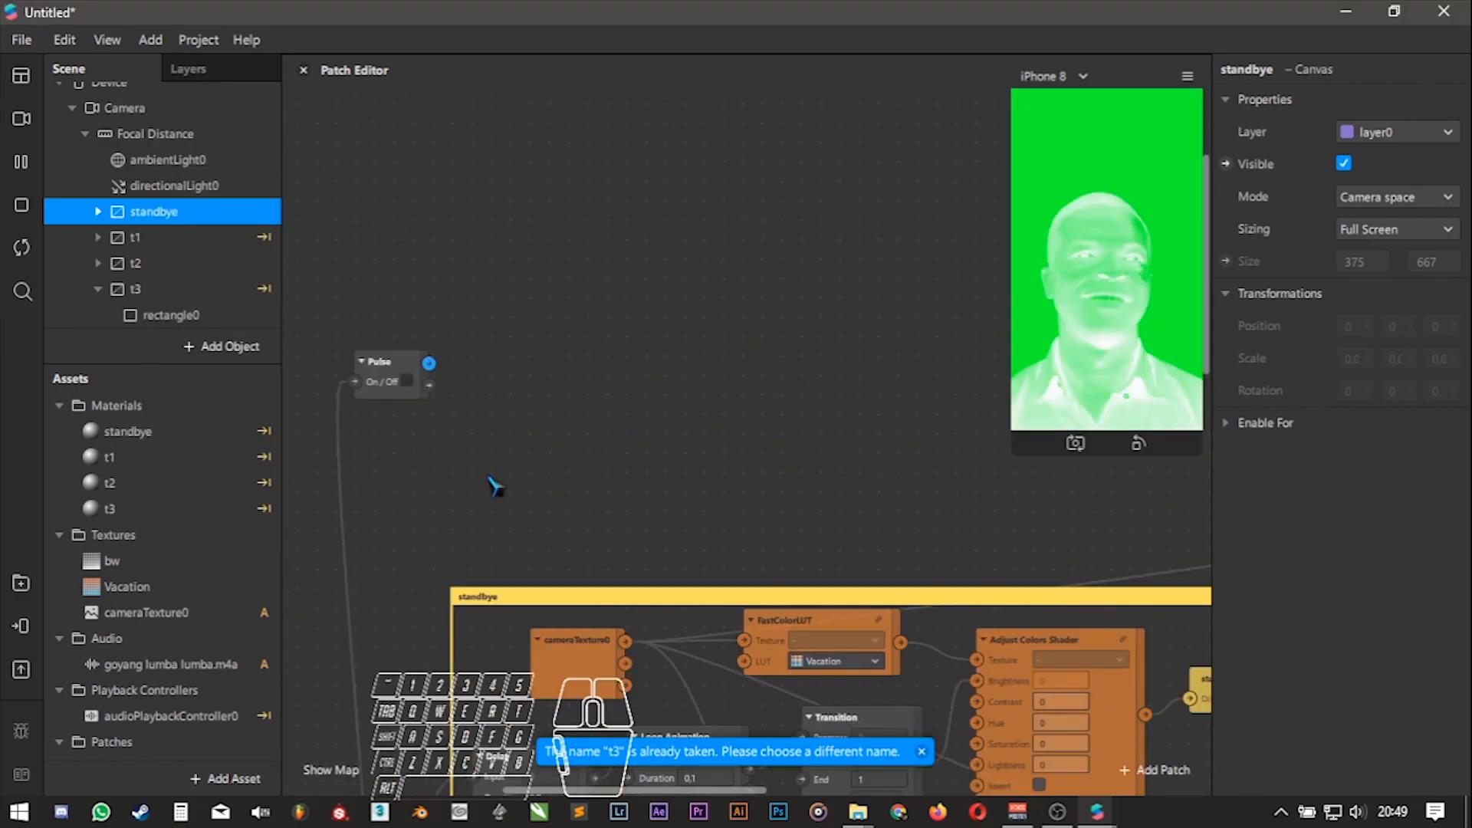
# - Add a Switch patch driven by the turned-on output of the new Pulse patch
pyautogui.moveTo(428, 362); pyautogui.dragTo(570, 292)
pyautogui.write('sw')
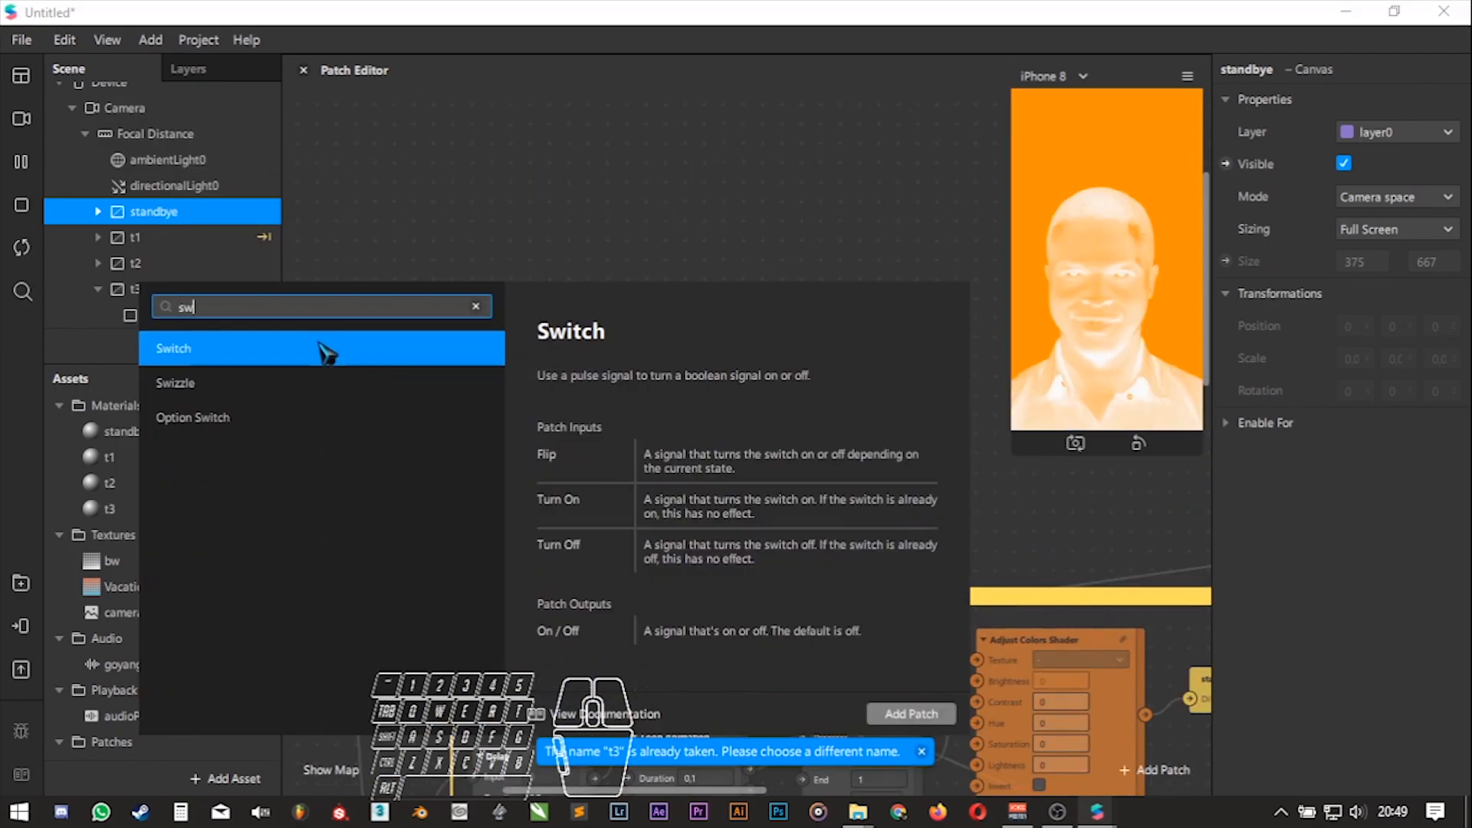
pyautogui.doubleClick(319, 356)
# - Add a Delay patch fed by the new Switch's On/Off output
pyautogui.keyDown('alt'); pyautogui.moveTo(755, 361); pyautogui.dragTo(565, 485); pyautogui.keyUp('alt')
pyautogui.moveTo(469, 459); pyautogui.dragTo(577, 332)
pyautogui.write('del')
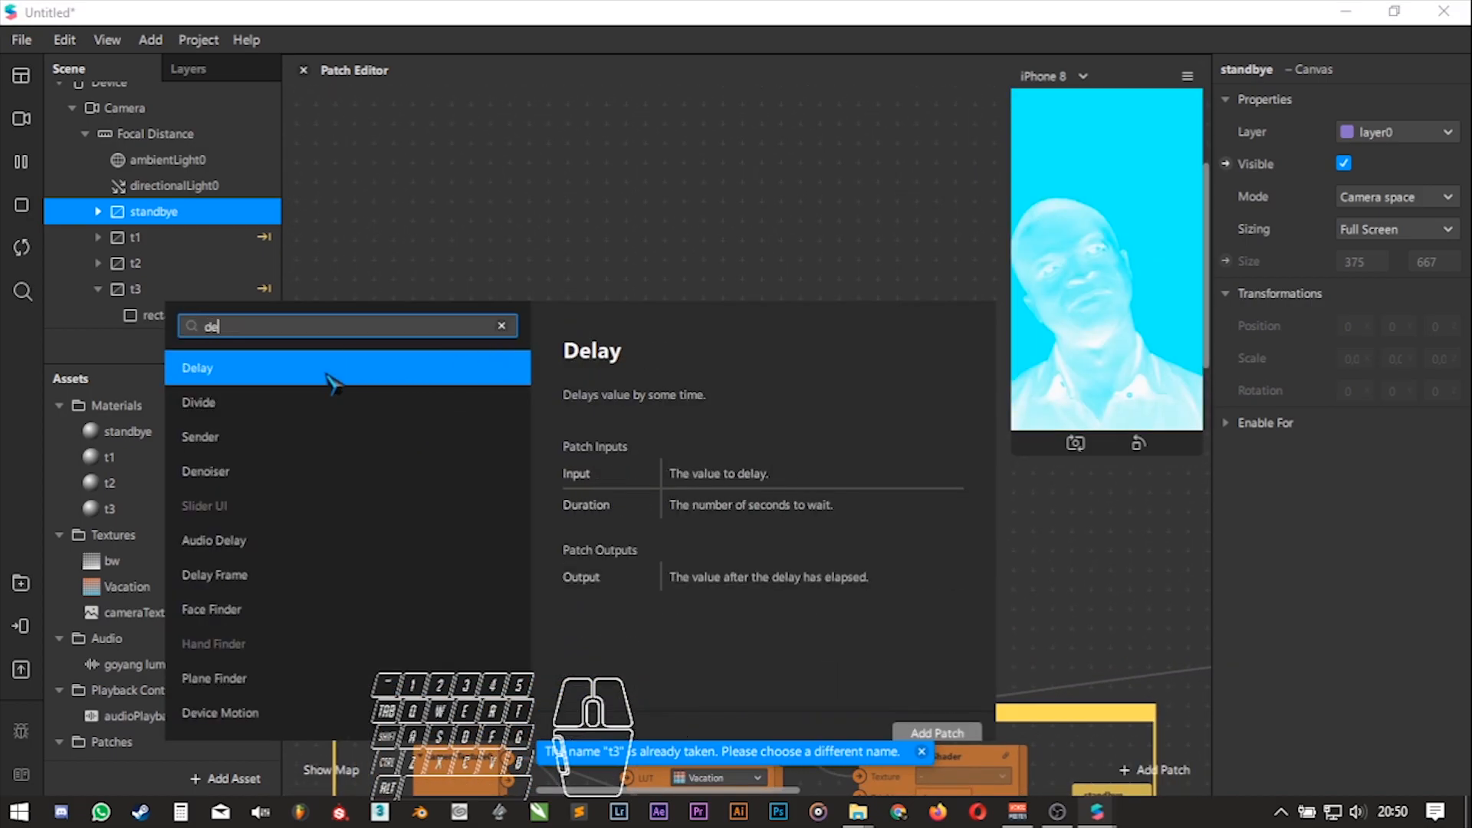
pyautogui.press('Return')
pyautogui.keyDown('alt'); pyautogui.moveTo(654, 414); pyautogui.dragTo(526, 421); pyautogui.keyUp('alt')
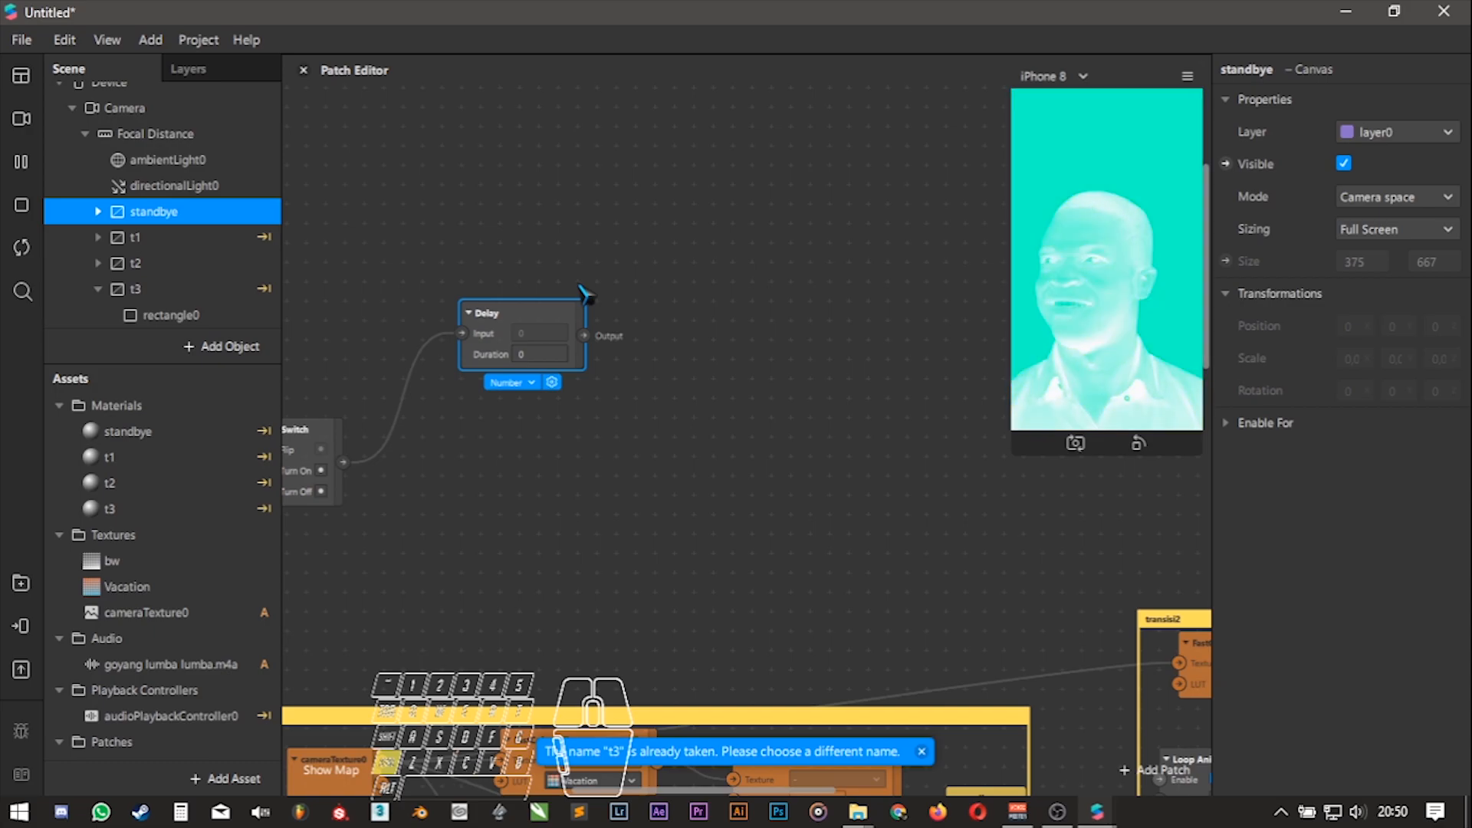
# - Duplicate the Delay patch twice, disconnect both copies from the Switch and spread all three Delays apart
pyautogui.hotkey('ctrl', 'v')
pyautogui.hotkey('ctrl', 'v')
pyautogui.moveTo(567, 392); pyautogui.dragTo(699, 468)
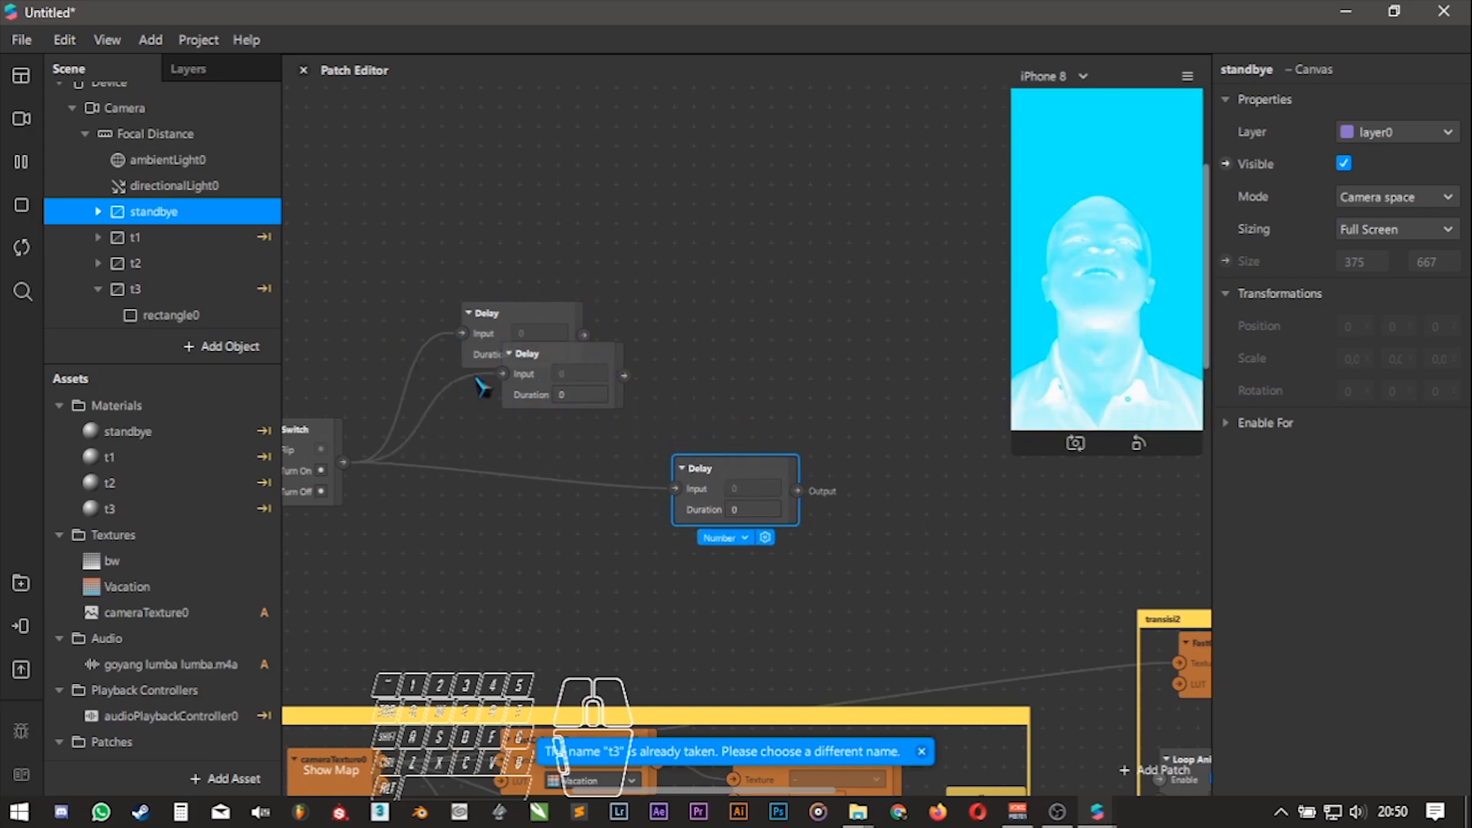
pyautogui.moveTo(502, 375); pyautogui.dragTo(477, 397)
pyautogui.moveTo(675, 489); pyautogui.dragTo(583, 504)
pyautogui.moveTo(536, 363); pyautogui.dragTo(709, 382)
pyautogui.moveTo(491, 313); pyautogui.dragTo(453, 332)
pyautogui.keyDown('alt'); pyautogui.click(594, 236); pyautogui.keyUp('alt')
pyautogui.keyDown('alt'); pyautogui.moveTo(593, 236); pyautogui.dragTo(715, 236); pyautogui.keyUp('alt')
# - Add a Pulse patch fed by the connected Delay's output and set that Delay's duration to 4,7
pyautogui.moveTo(667, 354); pyautogui.dragTo(685, 223)
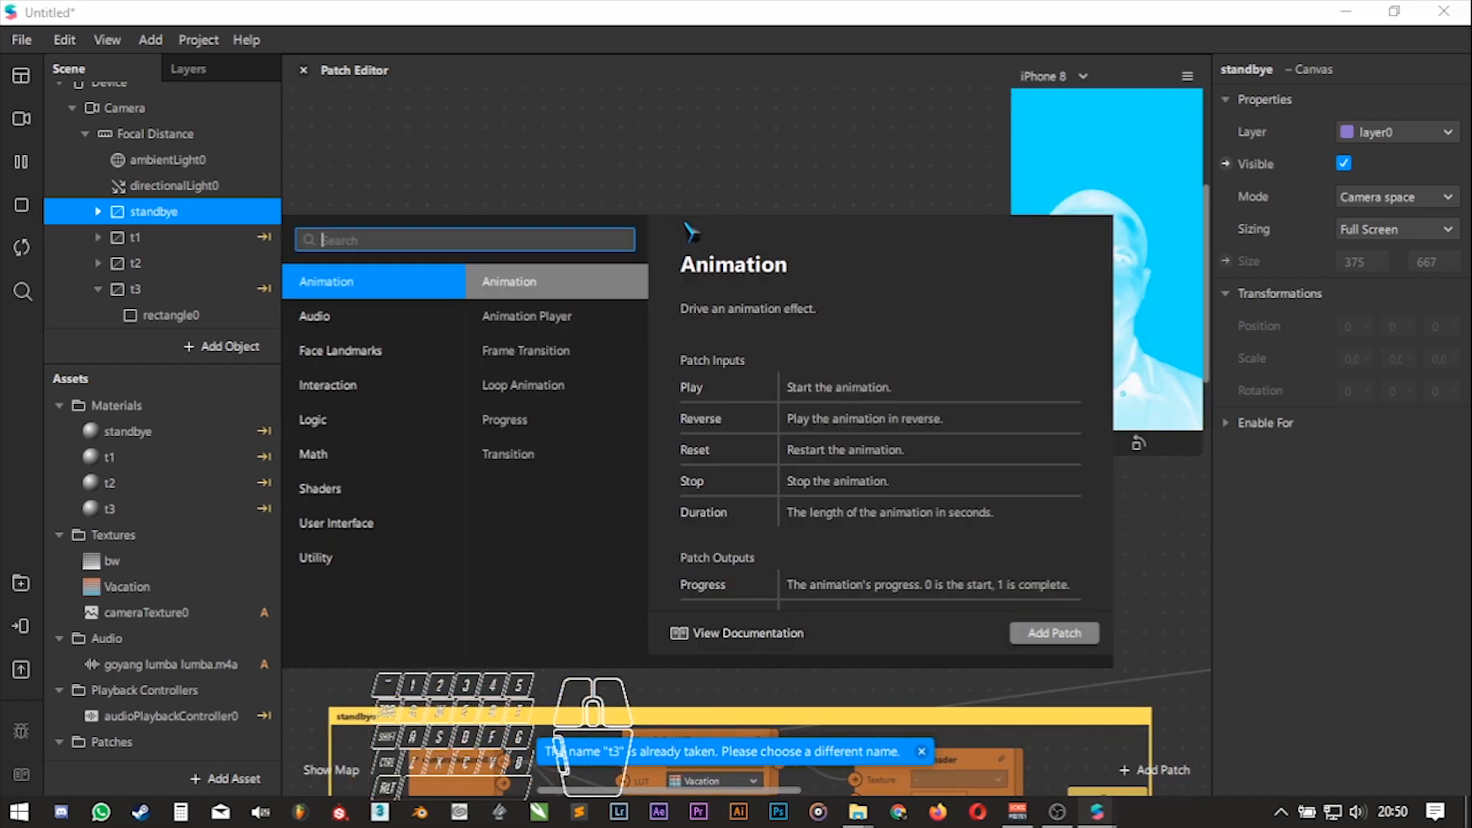
pyautogui.write('pul')
pyautogui.press('Return')
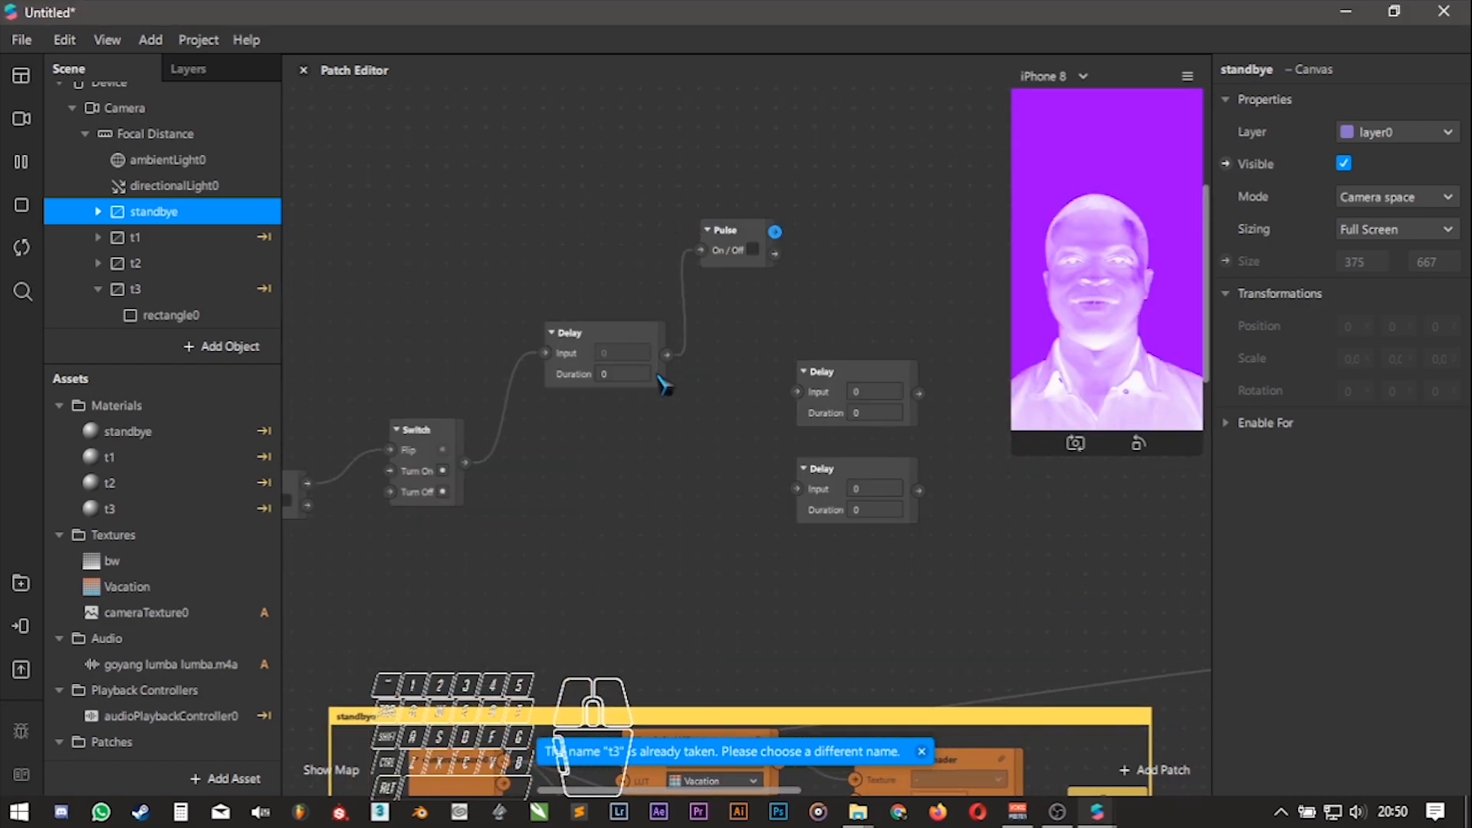
pyautogui.click(637, 375)
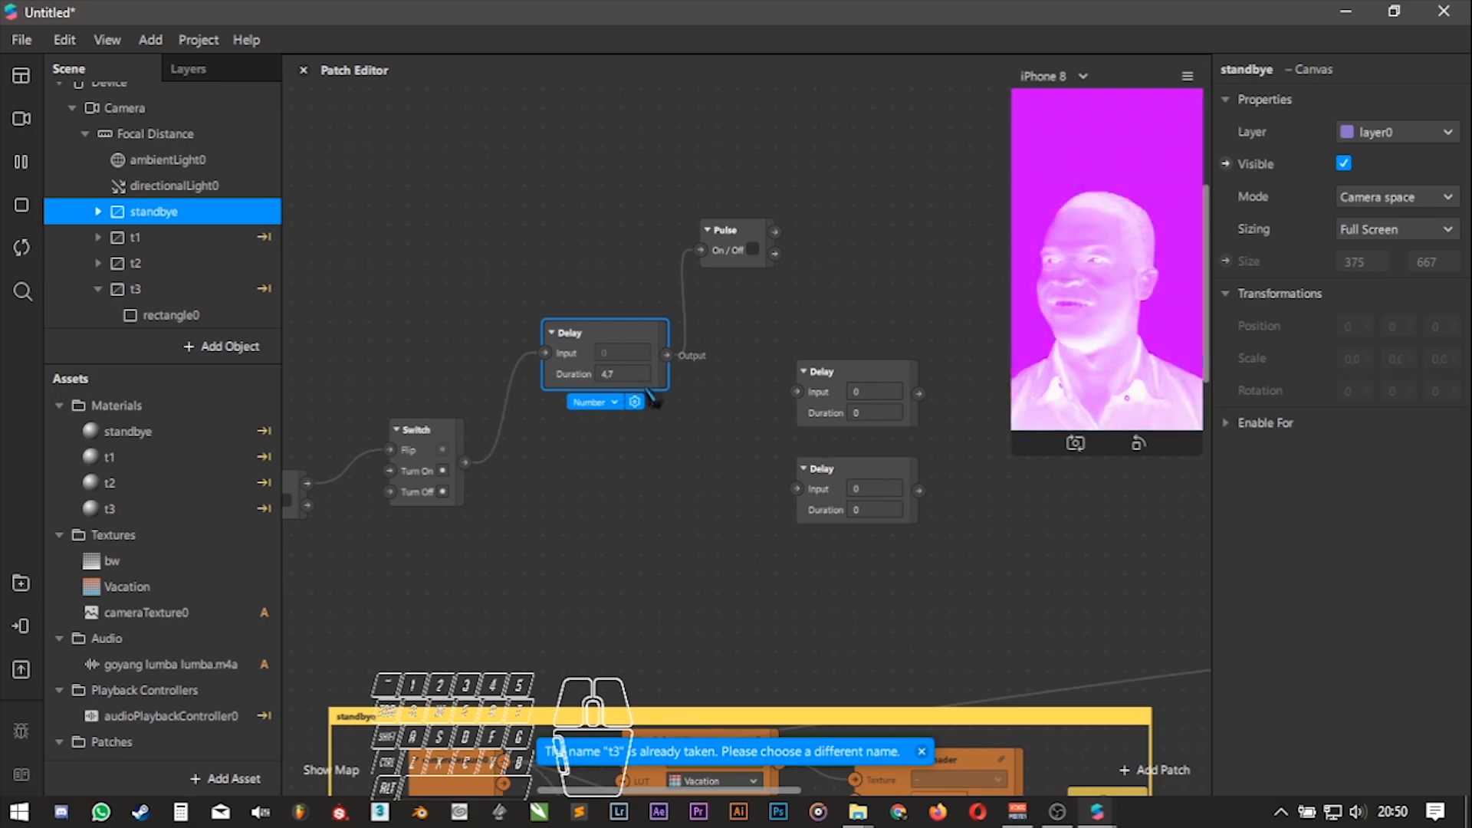
# - Add a Counter patch increased by the Pulse after the 4,7 Delay and set its Maximum Count to 2
pyautogui.keyDown('alt'); pyautogui.moveTo(795, 290); pyautogui.dragTo(660, 373); pyautogui.keyUp('alt')
pyautogui.scroll(-1, 687, 375)
pyautogui.moveTo(574, 329); pyautogui.dragTo(596, 212)
pyautogui.write('cou')
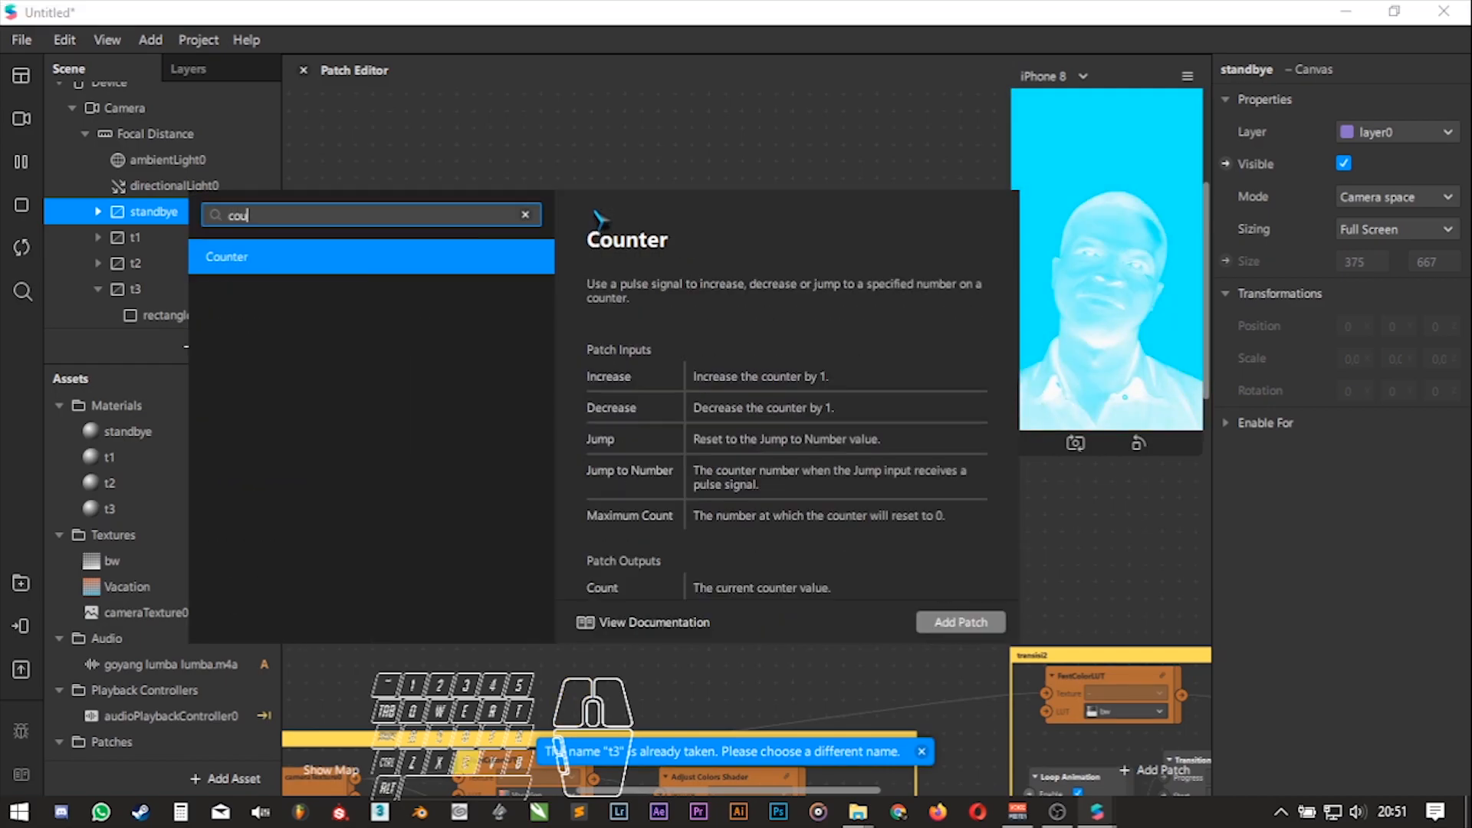
pyautogui.press('Return')
pyautogui.keyDown('alt'); pyautogui.scroll(3, 693, 333); pyautogui.keyUp('alt')
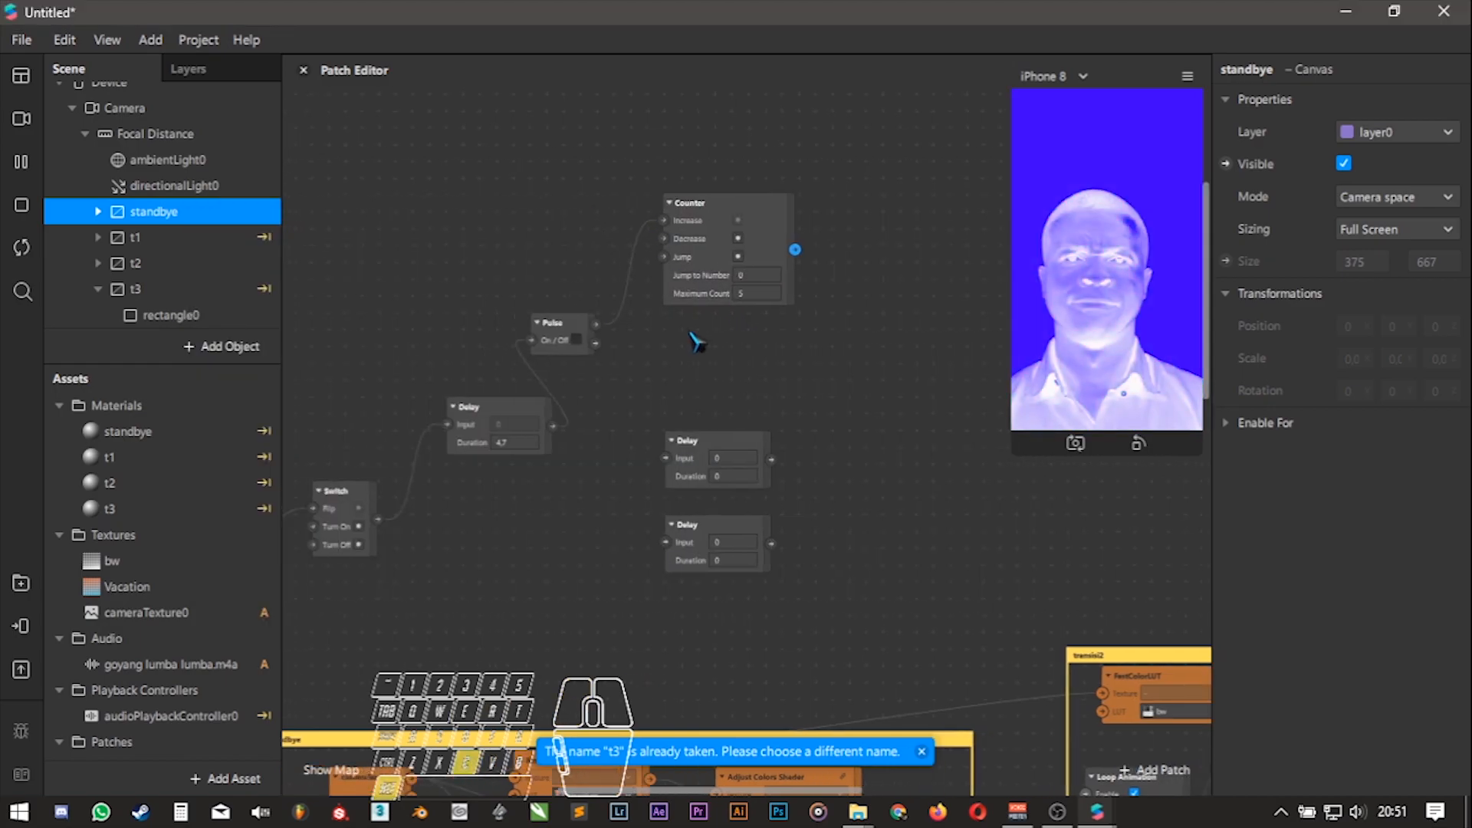
pyautogui.keyDown('ctrl'); pyautogui.scroll(2, 744, 322); pyautogui.keyUp('ctrl')
pyautogui.keyDown('alt'); pyautogui.moveTo(670, 342); pyautogui.dragTo(579, 348); pyautogui.keyUp('alt')
pyautogui.click(718, 290)
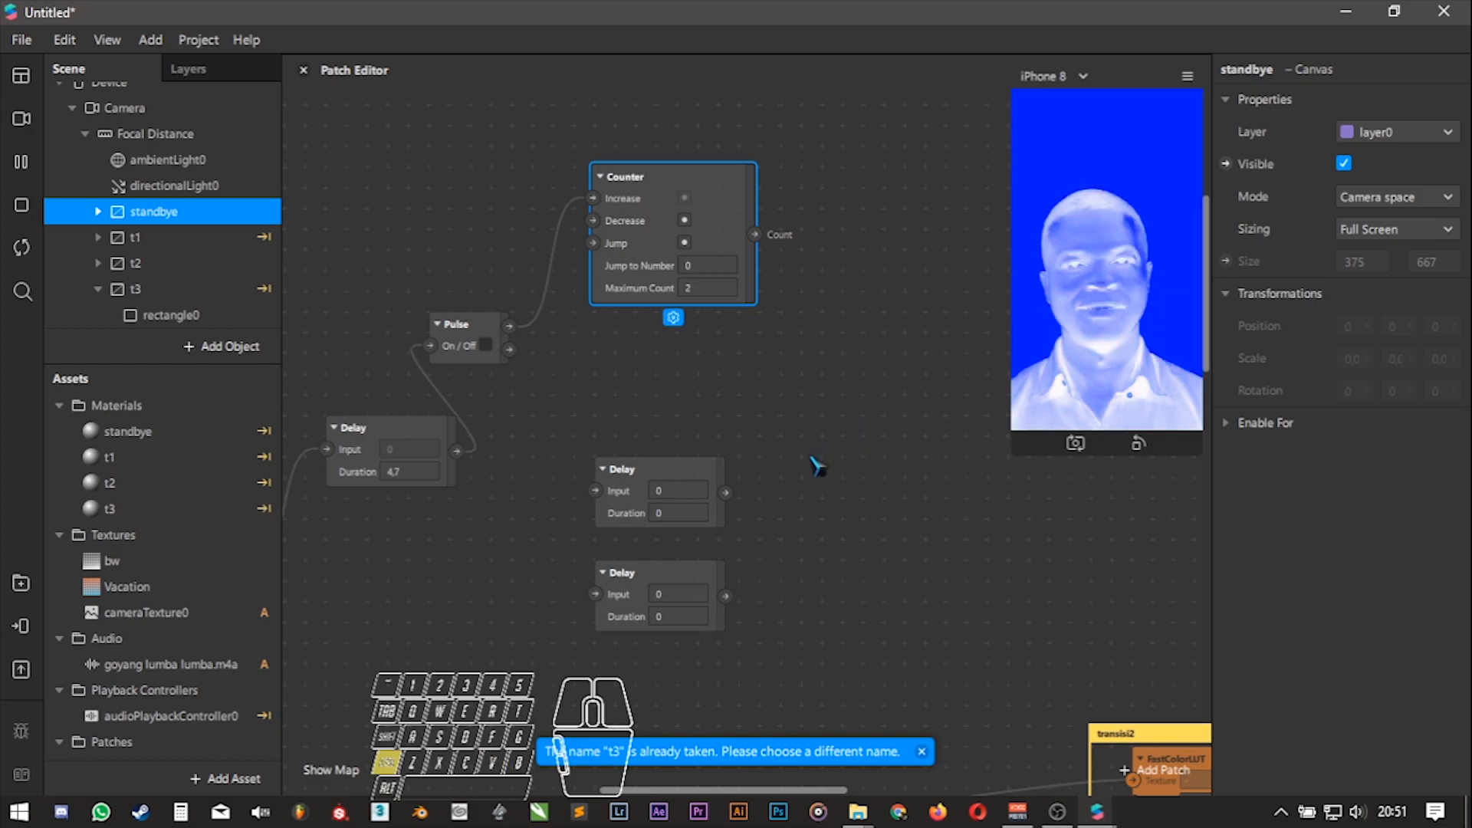
# - Duplicate the Counter patch twice, disconnect both copies from the Pulse and arrange the Counters and spare Delays in rows
pyautogui.hotkey('ctrl', 'z')
pyautogui.hotkey('ctrl', 'v')
pyautogui.click(804, 430)
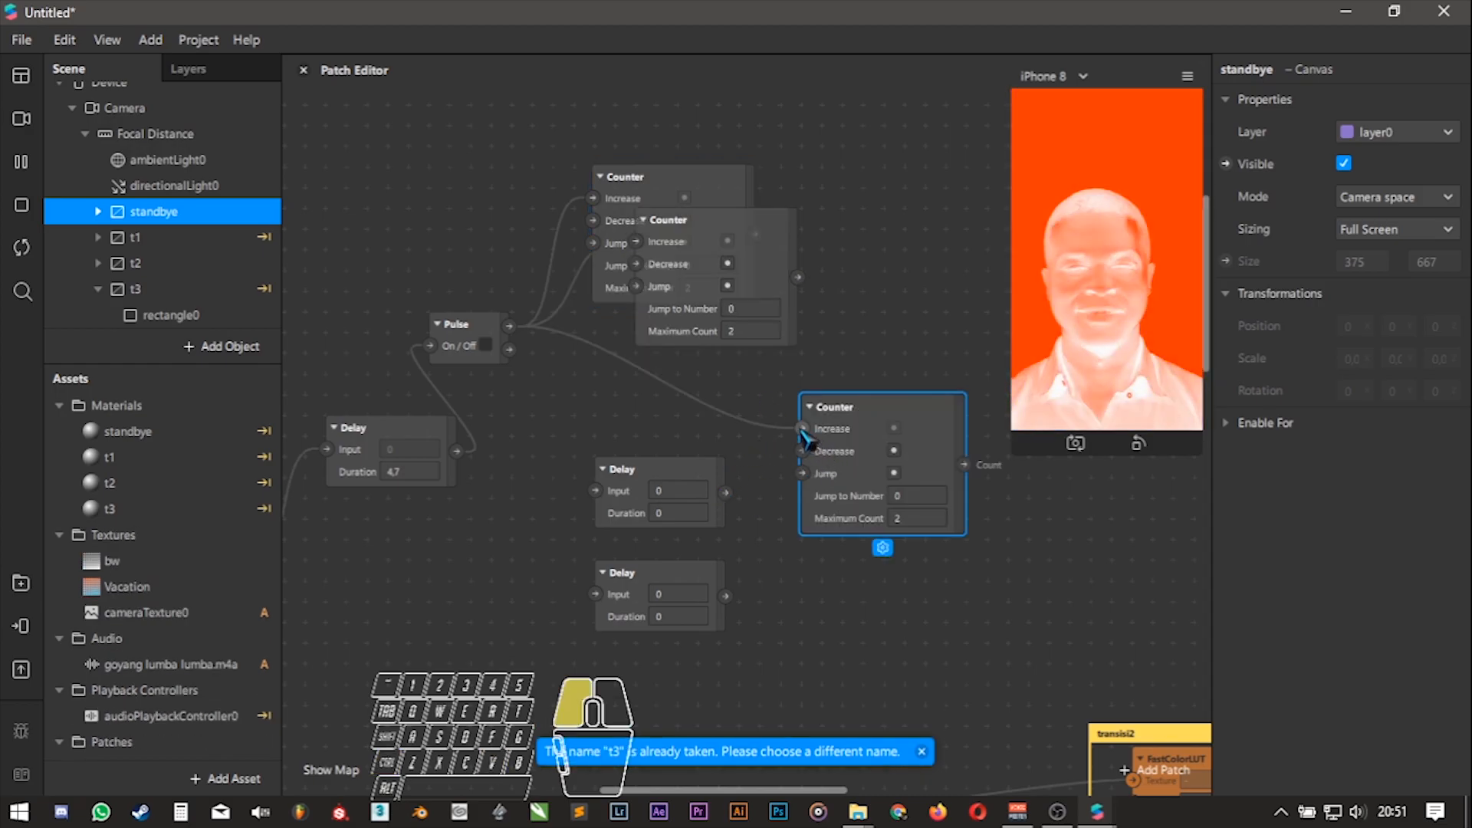
pyautogui.moveTo(670, 451); pyautogui.dragTo(687, 568)
pyautogui.moveTo(640, 522); pyautogui.dragTo(537, 563)
pyautogui.moveTo(671, 317); pyautogui.dragTo(651, 401)
pyautogui.moveTo(865, 413); pyautogui.dragTo(742, 558)
pyautogui.keyDown('ctrl'); pyautogui.scroll(-2, 805, 475); pyautogui.keyUp('ctrl')
pyautogui.keyDown('alt'); pyautogui.moveTo(860, 465); pyautogui.dragTo(669, 380); pyautogui.keyUp('alt')
pyautogui.moveTo(521, 295); pyautogui.dragTo(520, 345)
pyautogui.click(563, 254)
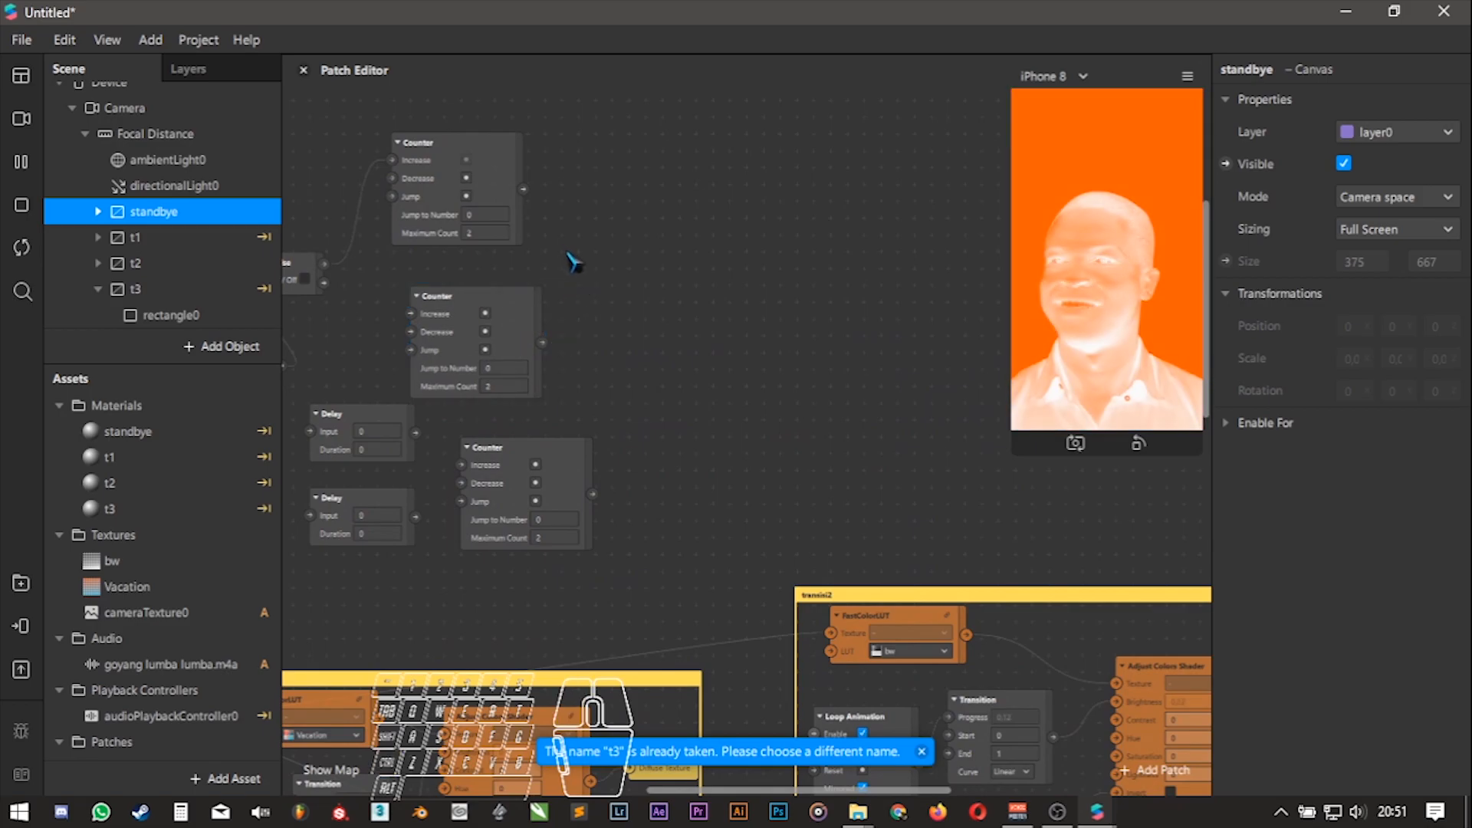
# - Add an Equals Exactly patch fed by the first Counter's count and place it beside that Counter
pyautogui.keyDown('ctrl'); pyautogui.scroll(3, 574, 263); pyautogui.keyUp('ctrl')
pyautogui.moveTo(549, 201); pyautogui.dragTo(621, 224)
pyautogui.write('w')
pyautogui.press('BackSpace')
pyautogui.write('eq')
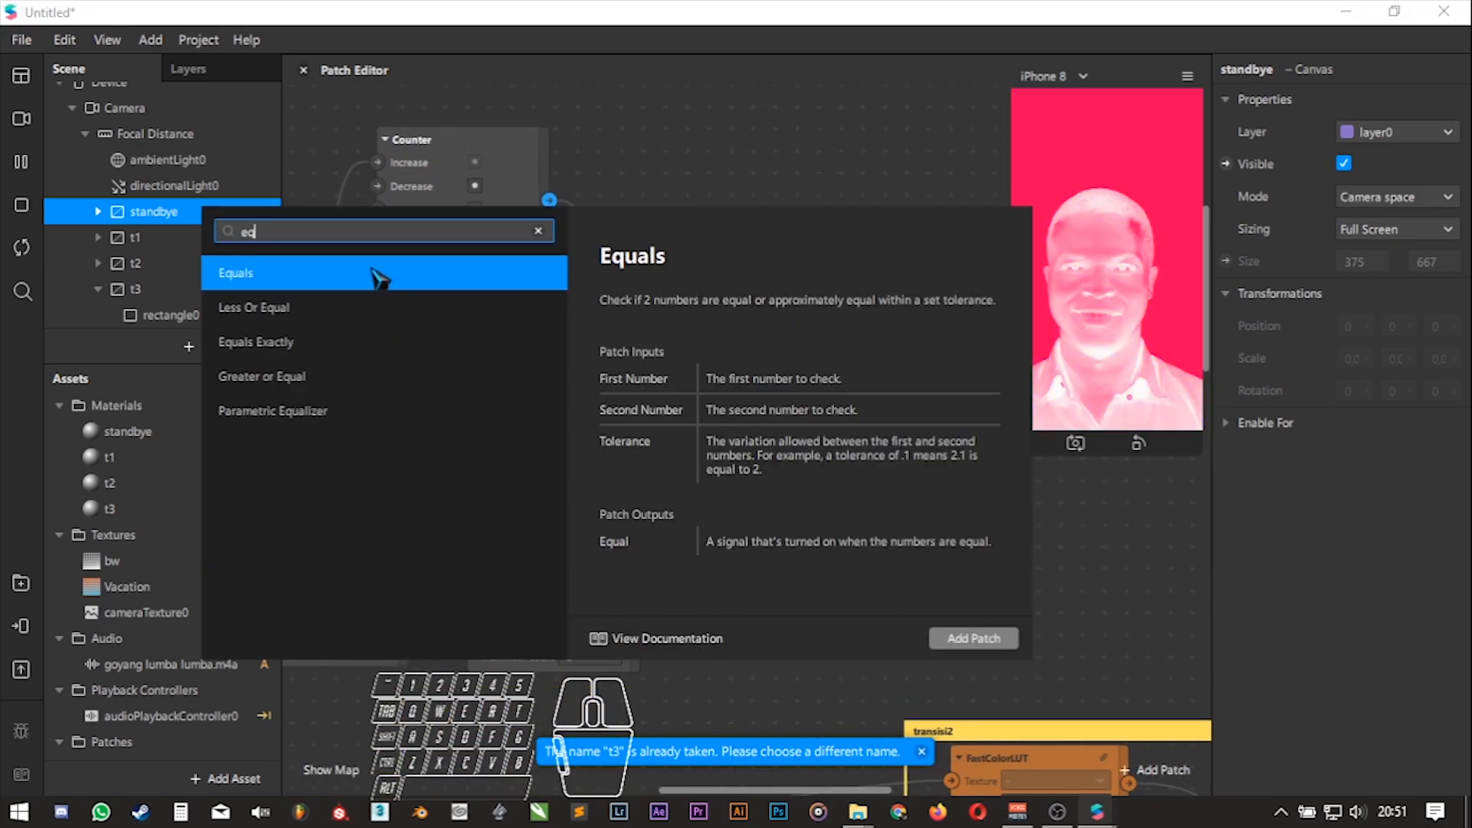
pyautogui.click(349, 351)
pyautogui.moveTo(668, 223); pyautogui.dragTo(678, 167)
# - Duplicate the Equals Exactly patch twice and disconnect both copies from the first Counter
pyautogui.scroll(-2, 667, 377)
pyautogui.keyDown('alt'); pyautogui.moveTo(705, 398); pyautogui.dragTo(724, 415); pyautogui.keyUp('alt')
pyautogui.hotkey('ctrl', 'v')
pyautogui.hotkey('ctrl', 'v')
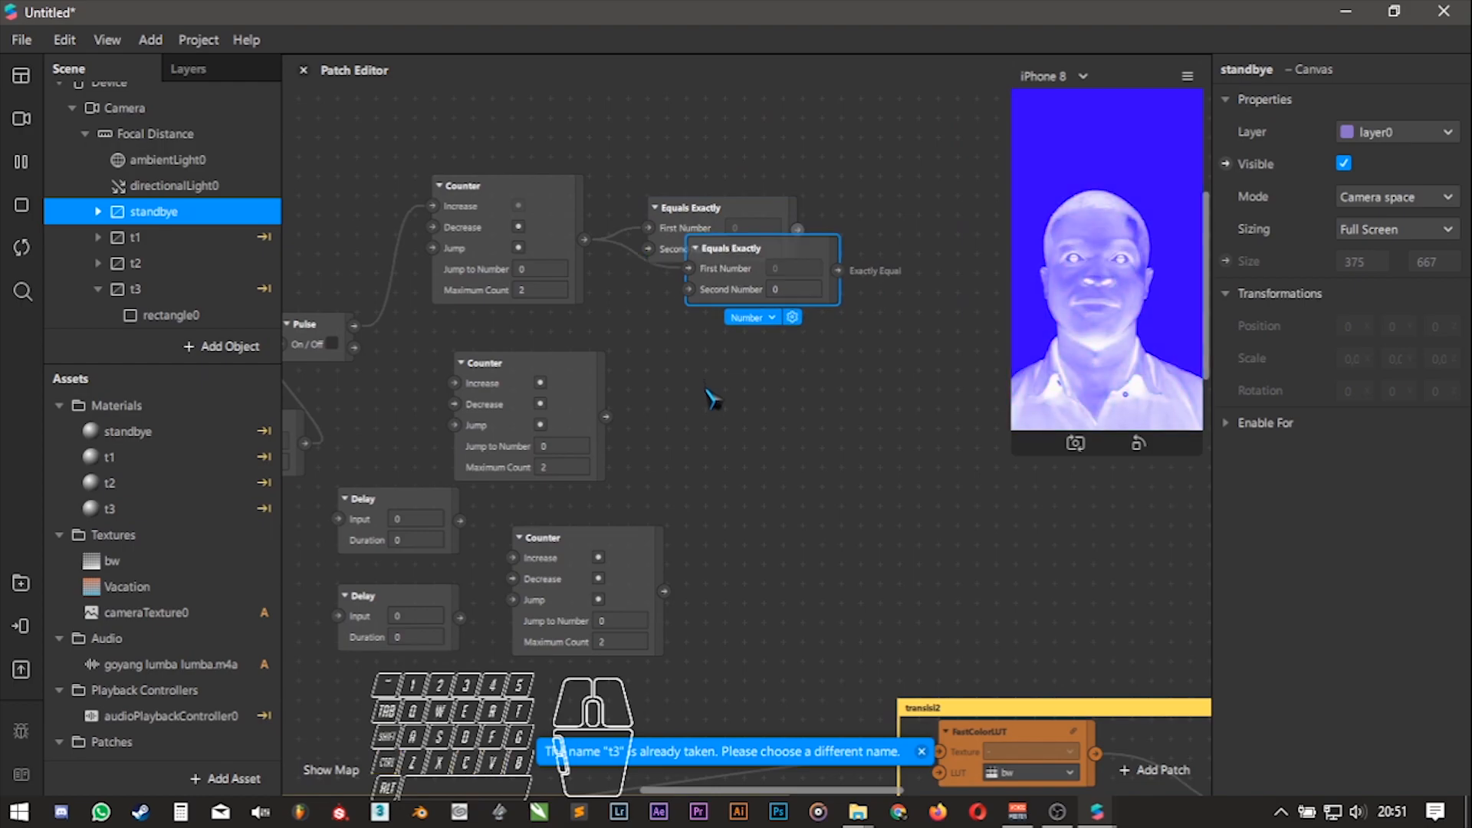
pyautogui.moveTo(766, 334); pyautogui.dragTo(803, 563)
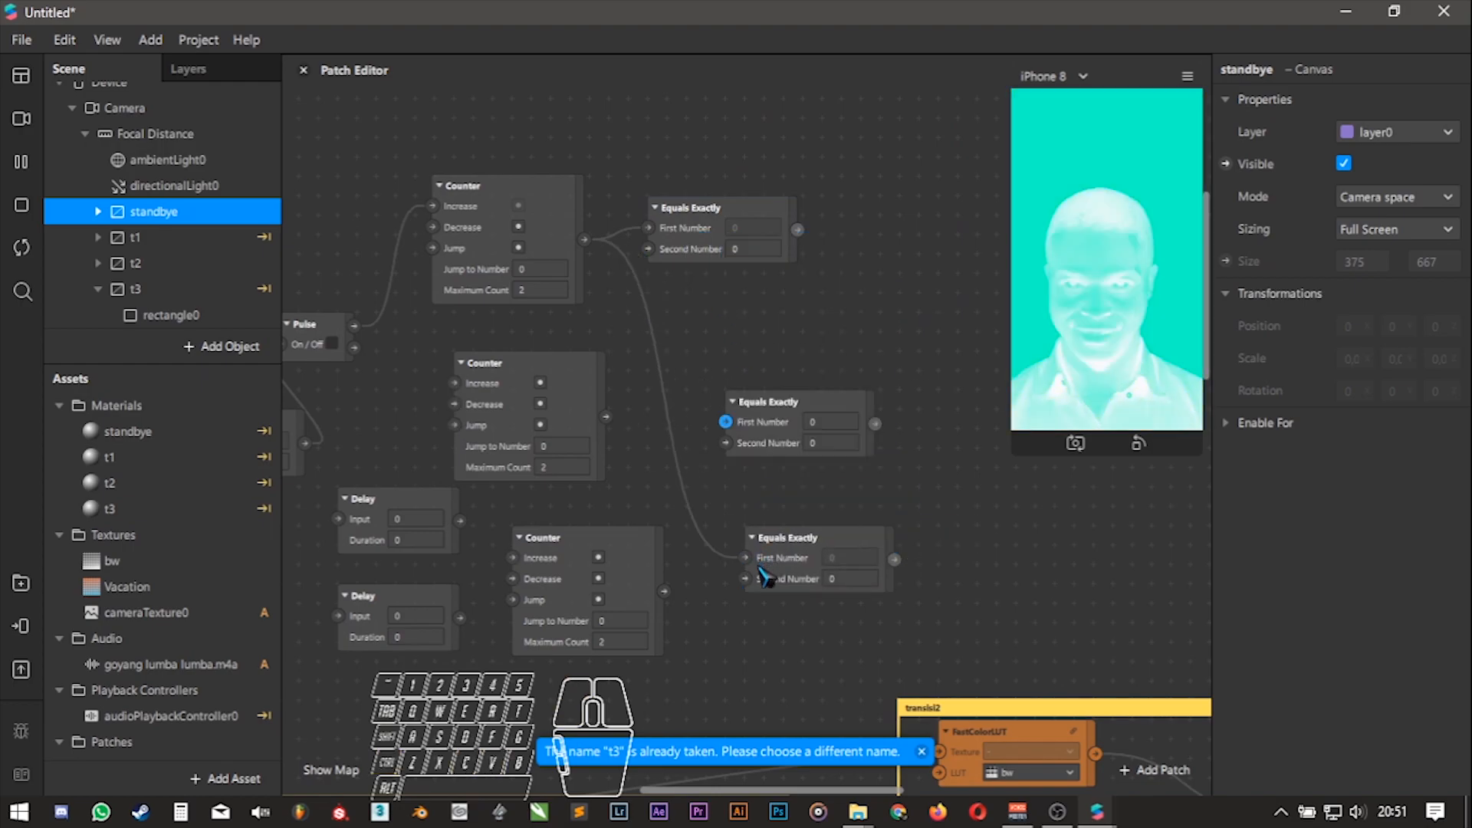
pyautogui.moveTo(745, 558); pyautogui.dragTo(616, 500)
# - Place the two Equals Exactly copies beside the lower Counters and set the Second Number of each to 1
pyautogui.keyDown('ctrl'); pyautogui.scroll(1, 649, 445); pyautogui.keyUp('ctrl')
pyautogui.moveTo(811, 449); pyautogui.dragTo(723, 426)
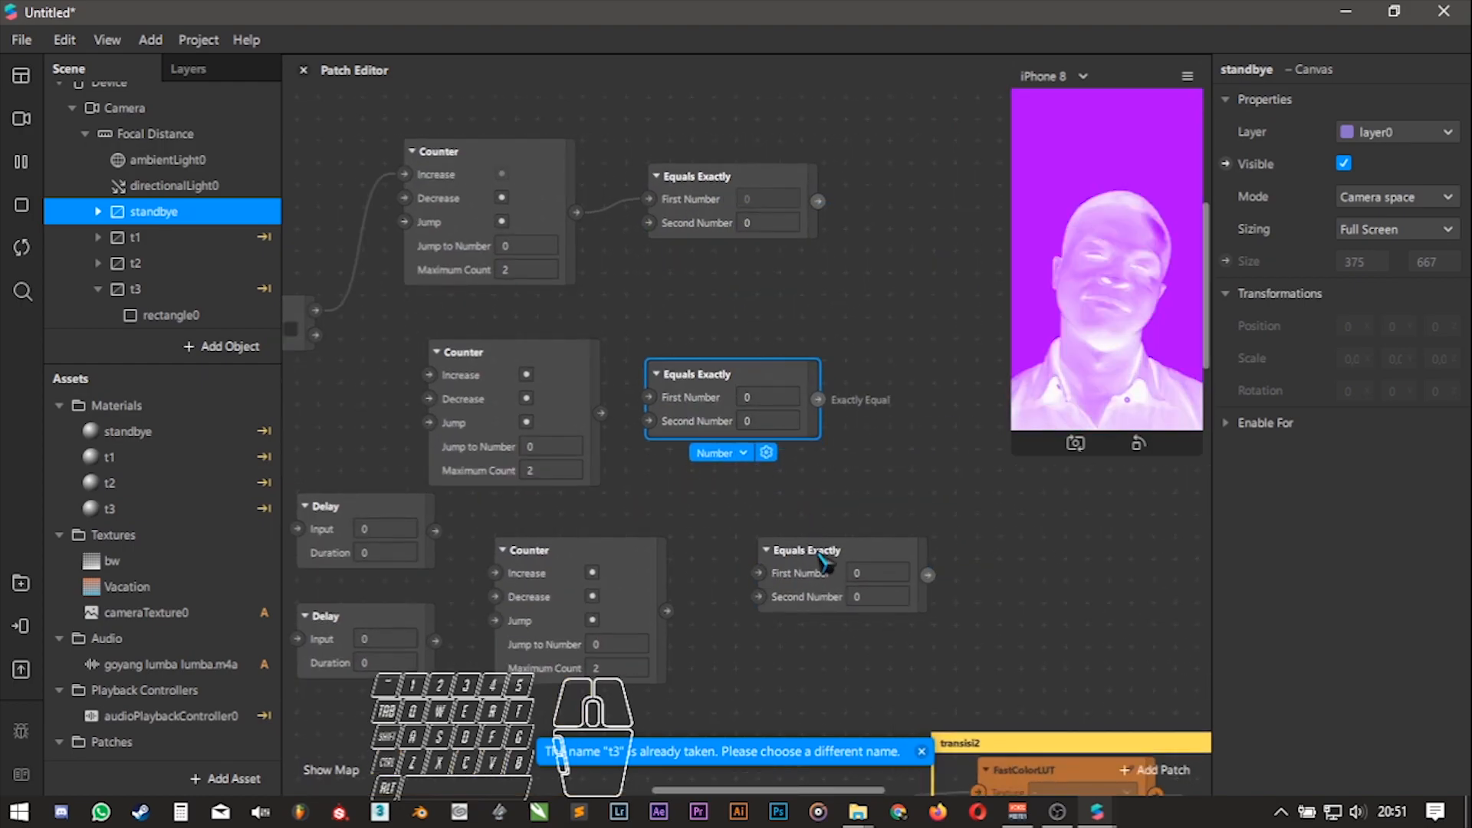
pyautogui.moveTo(816, 550); pyautogui.dragTo(794, 572)
pyautogui.moveTo(670, 408); pyautogui.dragTo(714, 431)
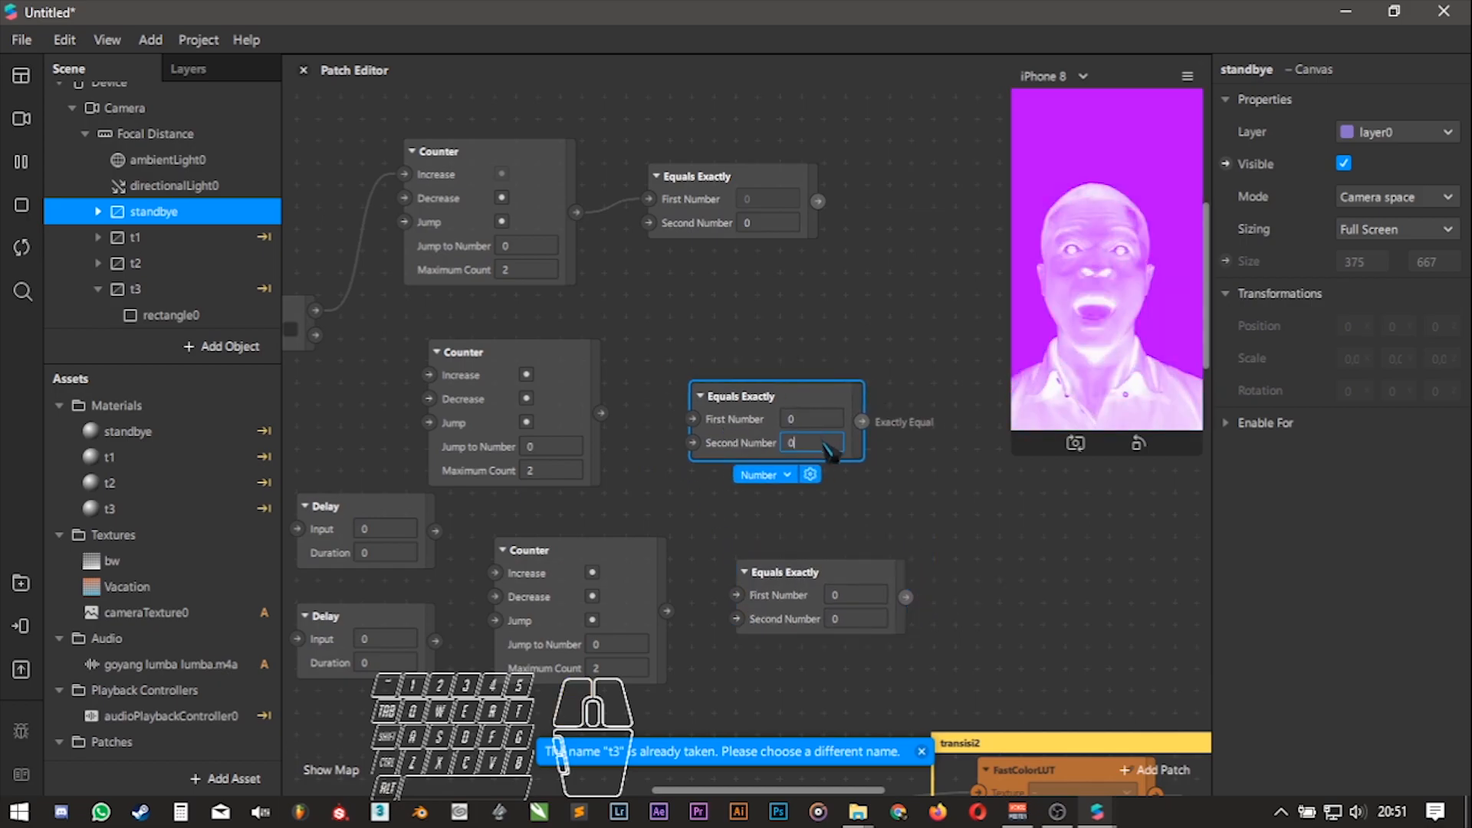
pyautogui.click(871, 621)
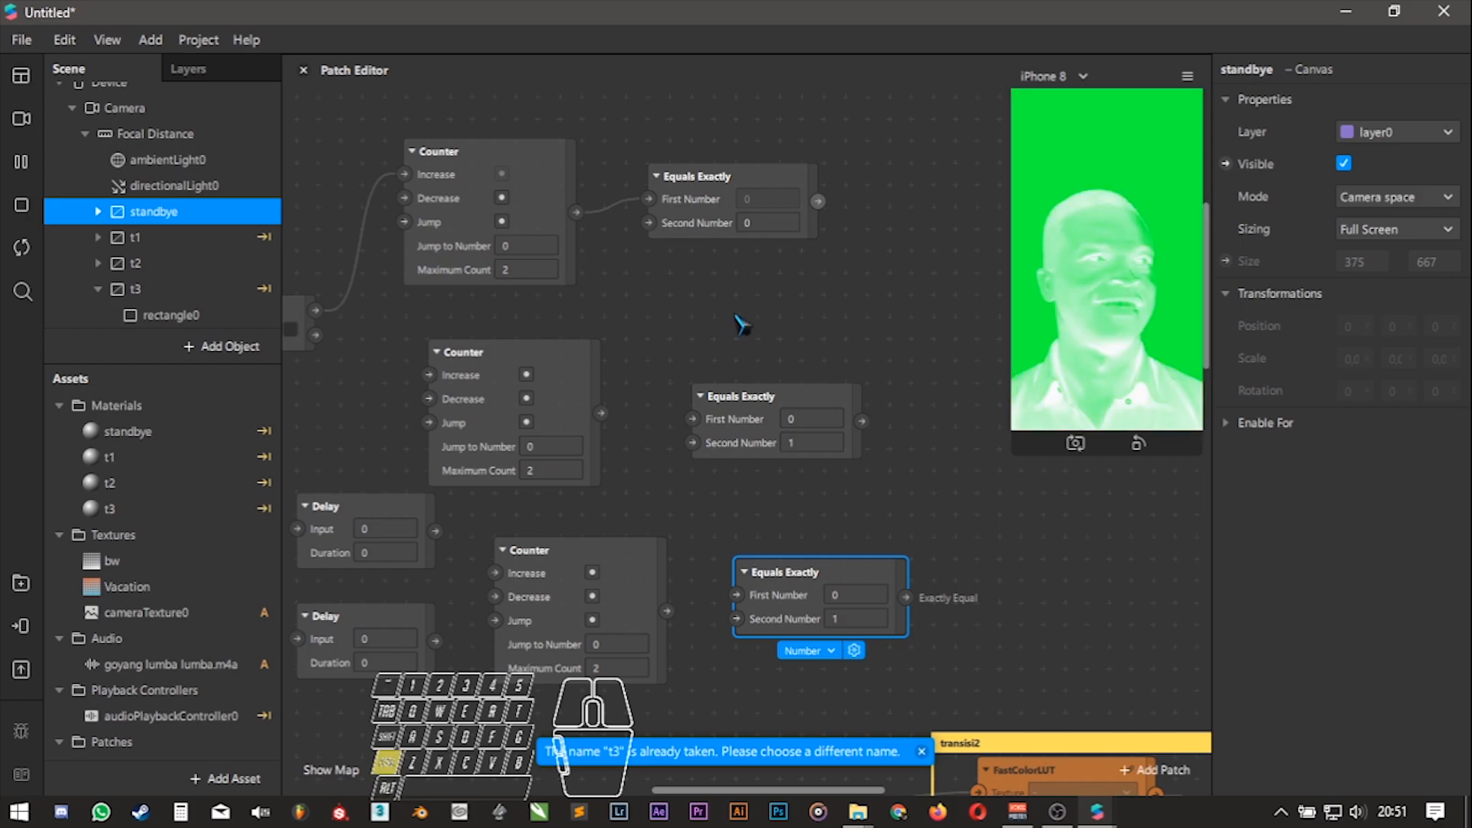
# - Shift the second Counter slightly and set the upper unconnected Delay's duration to 5,5
pyautogui.keyDown('ctrl'); pyautogui.scroll(-3, 660, 318); pyautogui.keyUp('ctrl')
pyautogui.keyDown('alt'); pyautogui.moveTo(647, 493); pyautogui.dragTo(743, 477); pyautogui.keyUp('alt')
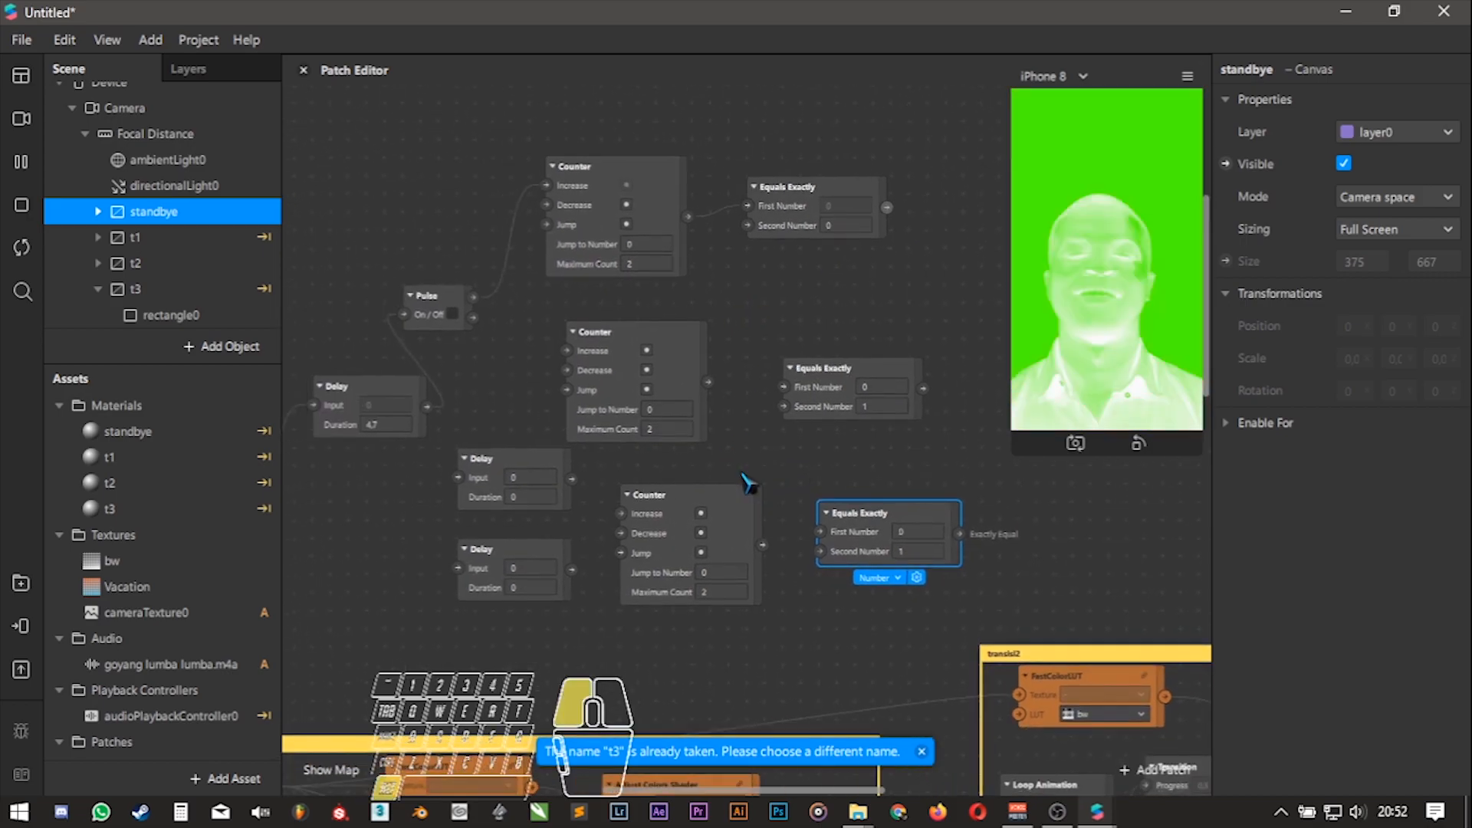
pyautogui.moveTo(707, 368); pyautogui.dragTo(726, 366)
pyautogui.keyDown('ctrl'); pyautogui.scroll(1, 573, 379); pyautogui.keyUp('ctrl')
pyautogui.keyDown('ctrl'); pyautogui.scroll(1, 575, 383); pyautogui.keyUp('ctrl')
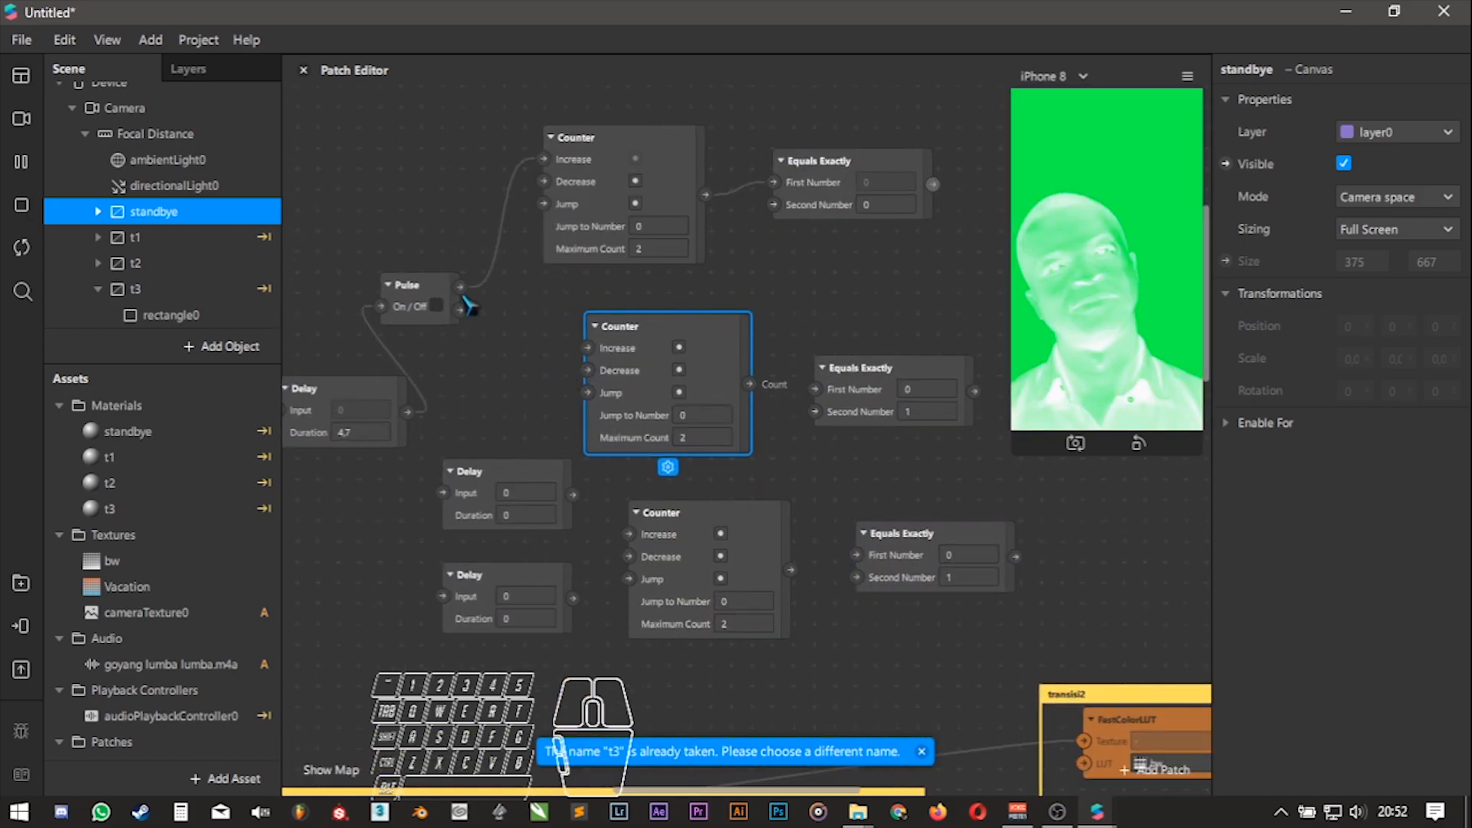
pyautogui.click(498, 473)
pyautogui.click(529, 516)
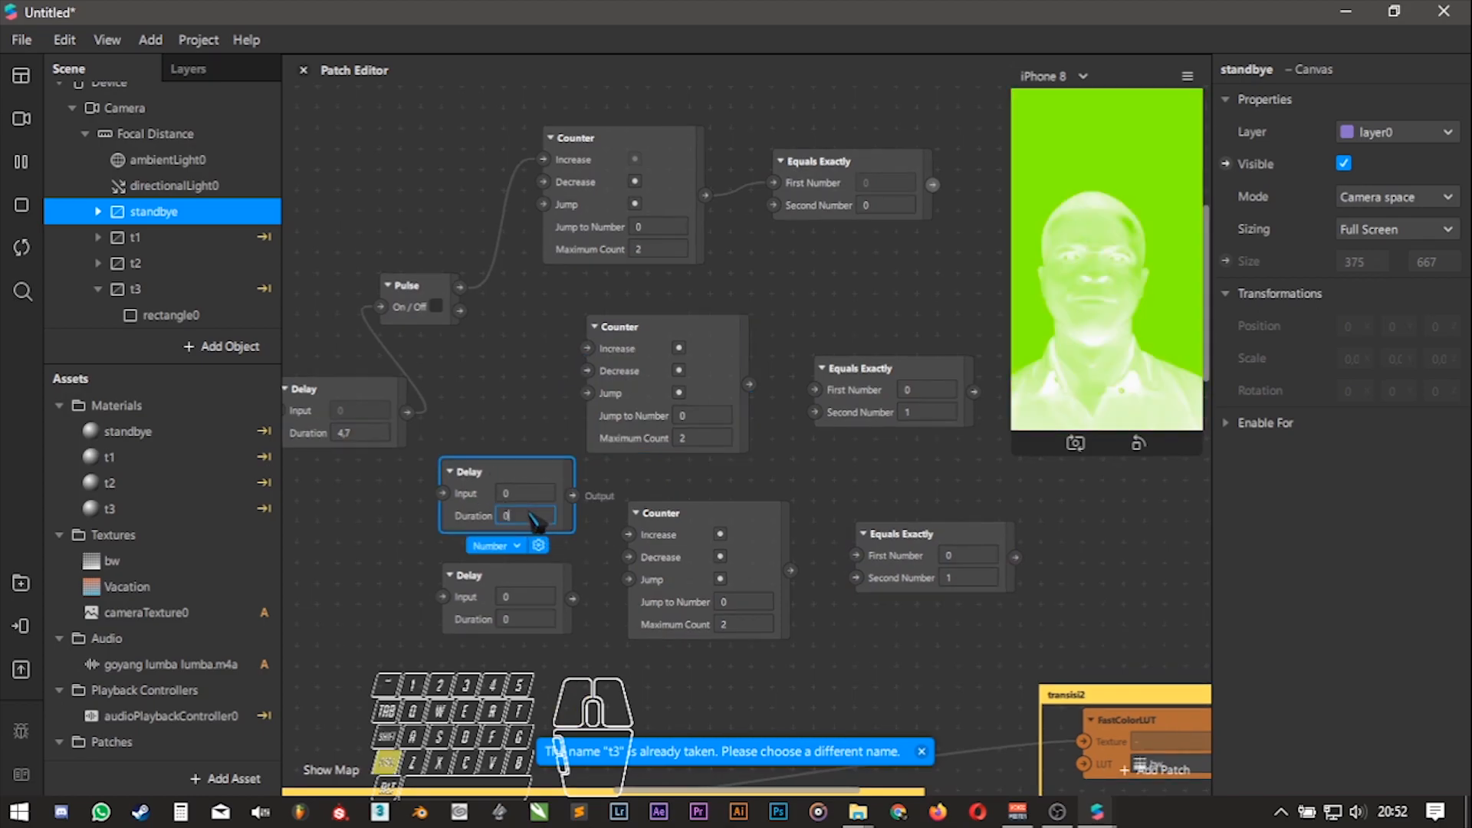
# - Connect the Pulse output to the 5,5 Delay's input and that Delay's output to the second Counter's Increase
pyautogui.moveTo(459, 287); pyautogui.dragTo(446, 496)
pyautogui.moveTo(639, 381); pyautogui.dragTo(659, 401)
pyautogui.moveTo(573, 495); pyautogui.dragTo(608, 370)
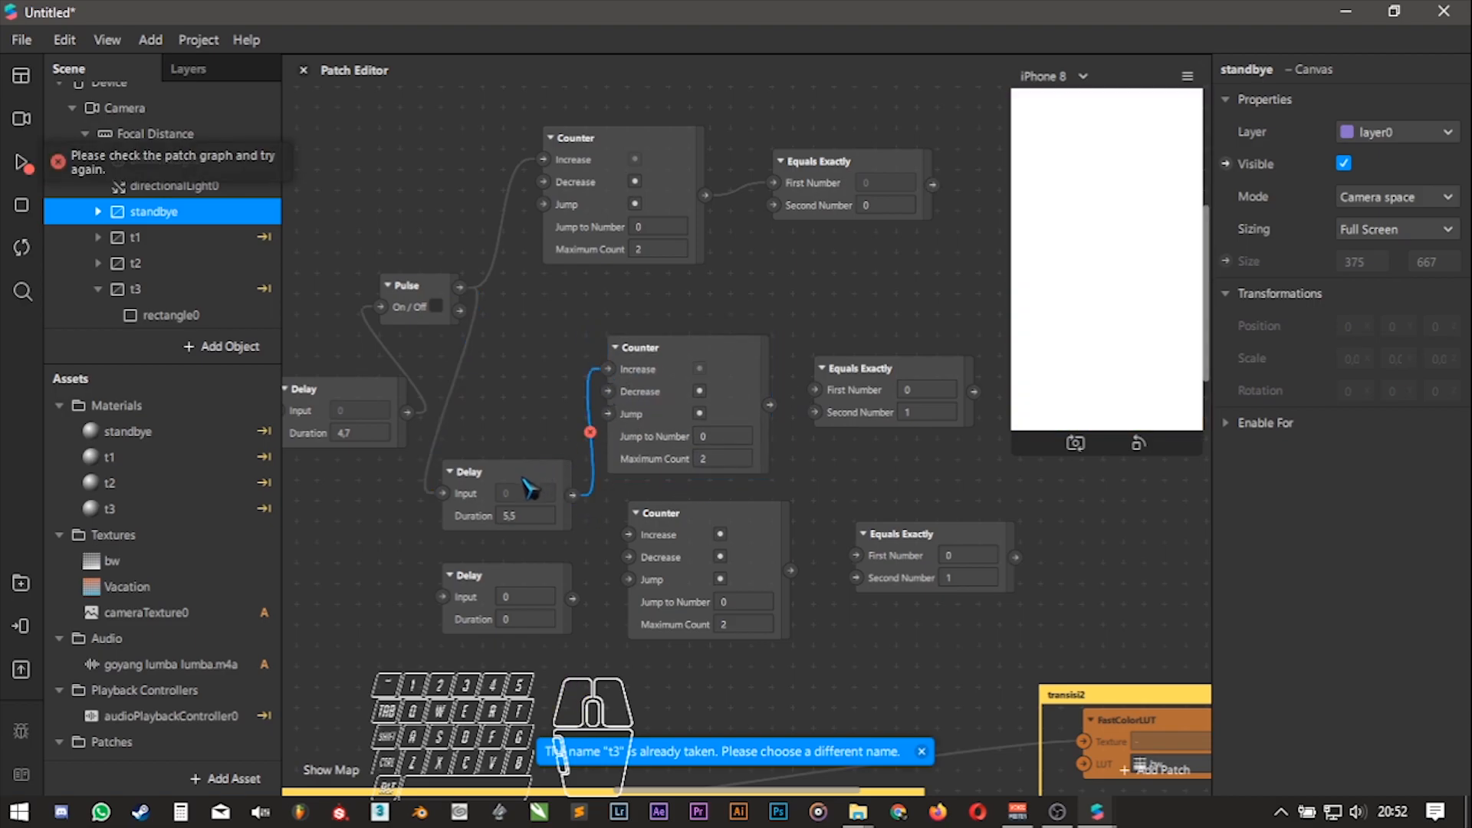
# - Move the 5,5 Delay beside the second Counter and spread out the third row's Delay, Counter and Equals Exactly patches
pyautogui.moveTo(506, 474); pyautogui.dragTo(502, 411)
pyautogui.click(332, 435)
pyautogui.click(341, 392)
pyautogui.click(729, 516)
pyautogui.moveTo(1023, 533); pyautogui.dragTo(762, 630)
pyautogui.click(451, 546)
pyautogui.moveTo(451, 546); pyautogui.dragTo(882, 594)
pyautogui.moveTo(769, 540); pyautogui.dragTo(933, 535)
pyautogui.click(715, 523)
pyautogui.moveTo(714, 526); pyautogui.dragTo(637, 469)
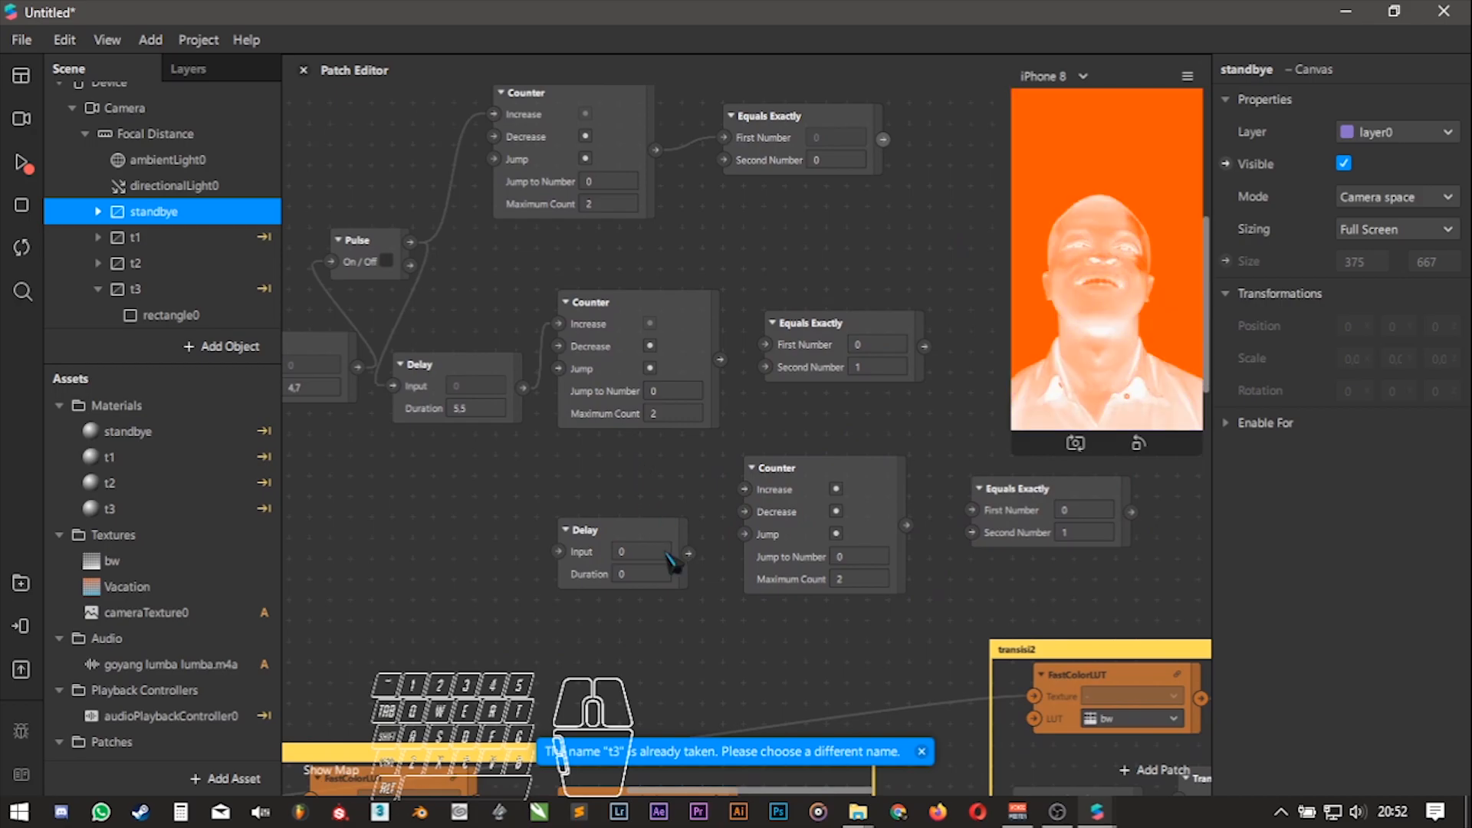
# - Set the last Delay's duration to 2 and feed its input from the 5,5 Delay's output
pyautogui.click(645, 573)
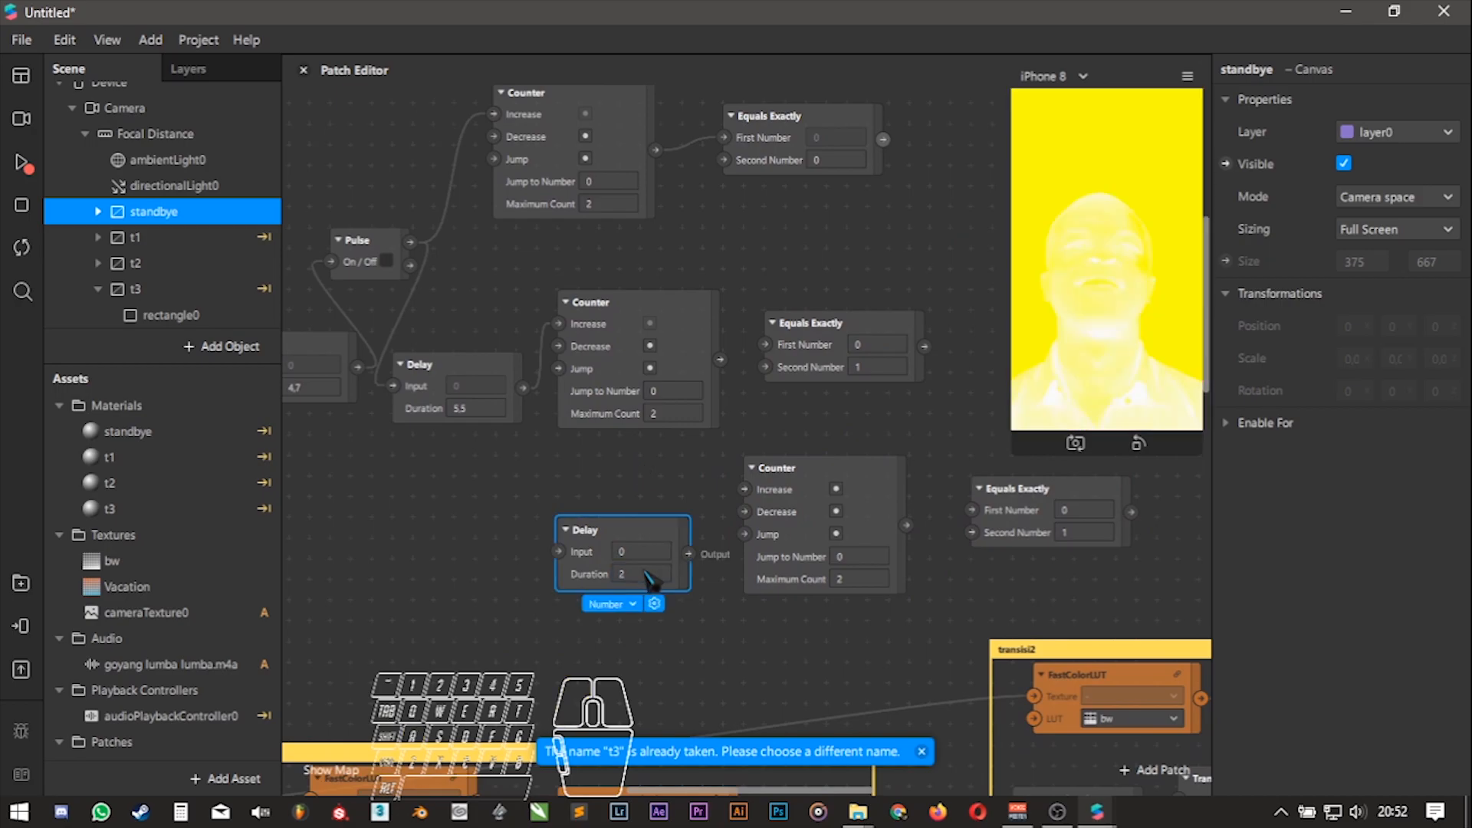
pyautogui.moveTo(524, 389); pyautogui.dragTo(543, 506)
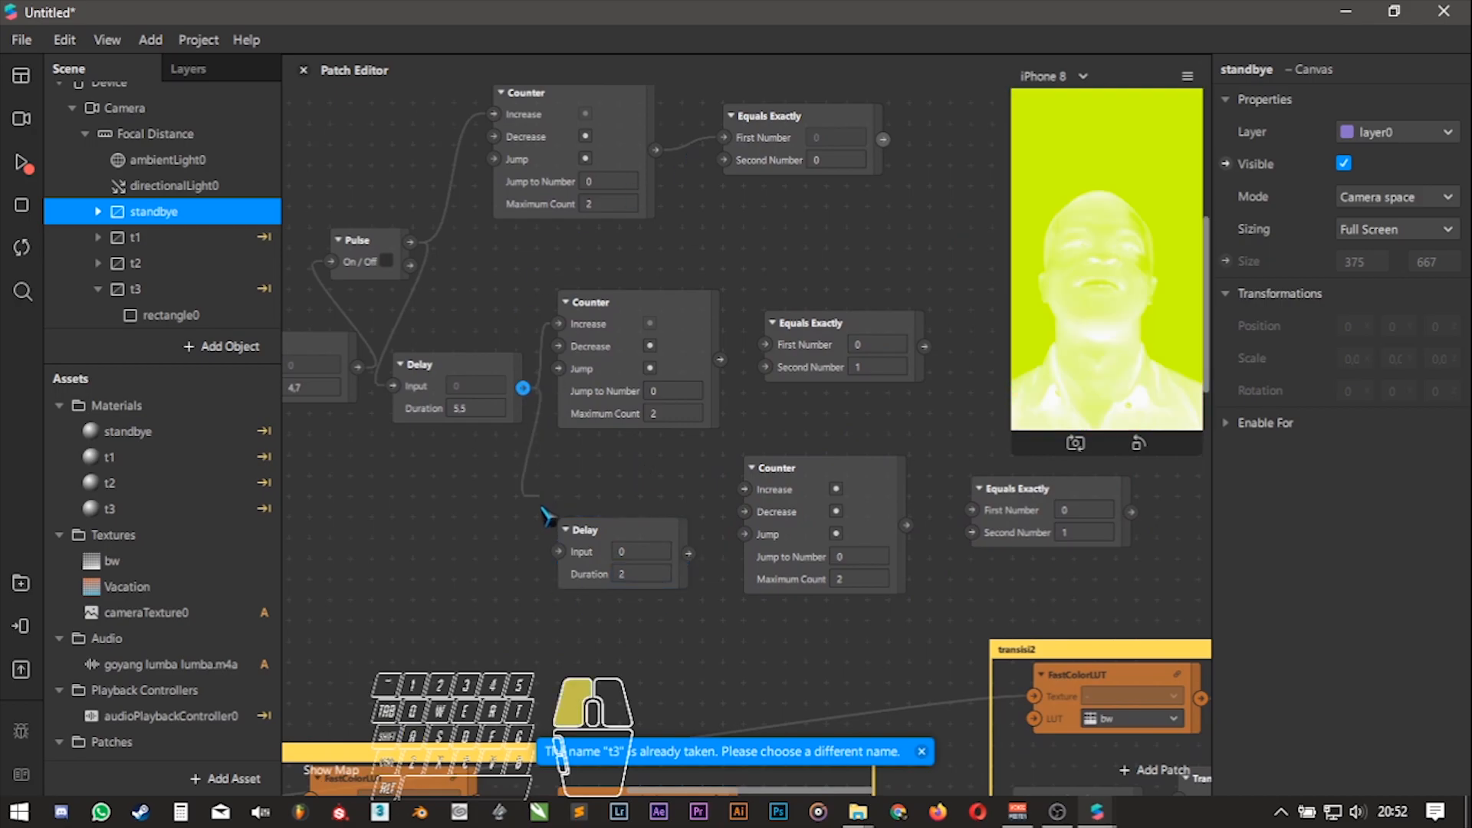
pyautogui.moveTo(561, 560); pyautogui.dragTo(558, 553)
pyautogui.moveTo(648, 345); pyautogui.dragTo(669, 324)
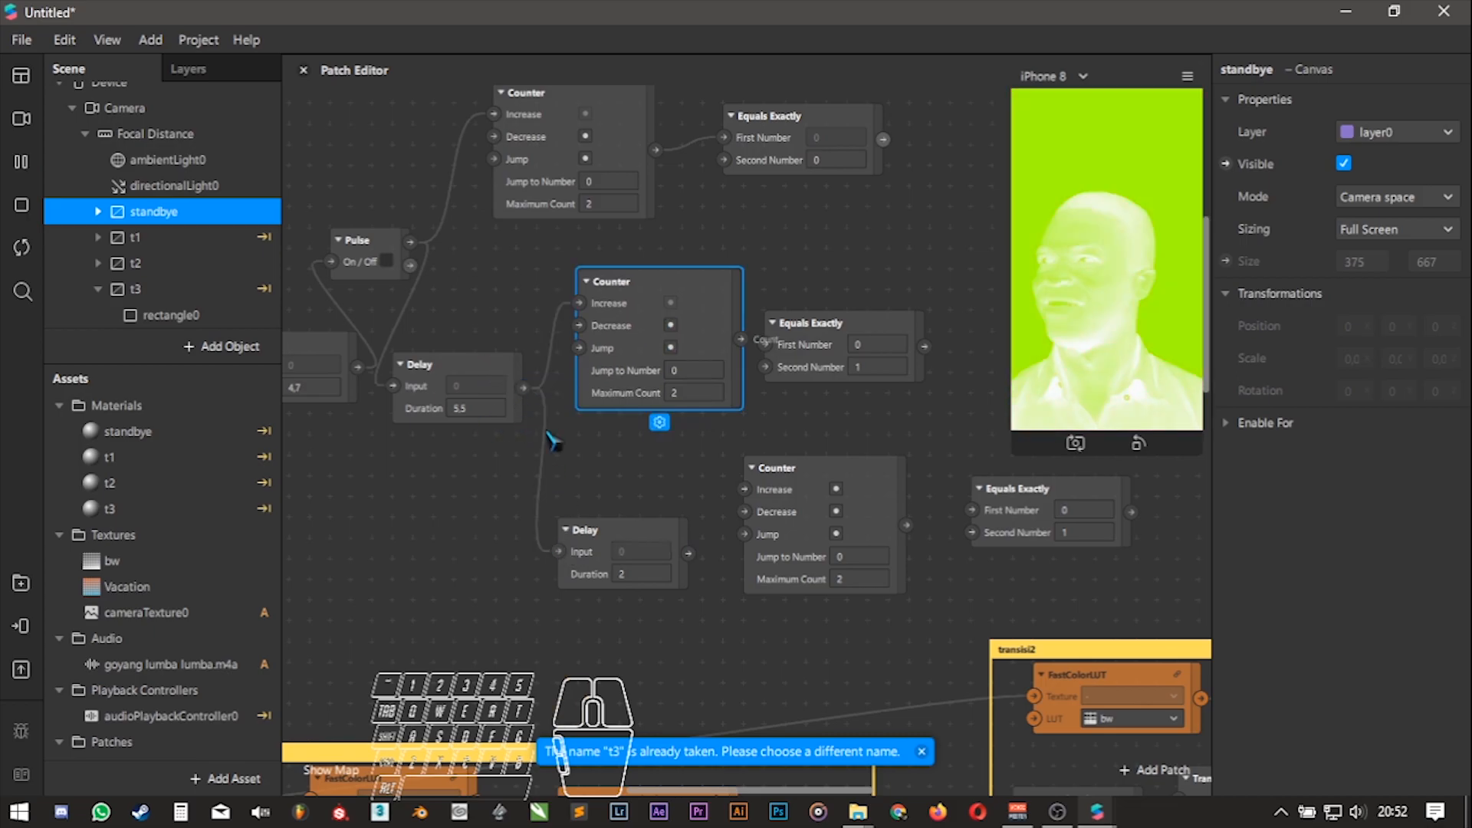
# - Connect the 2-second Delay to the third Counter's Increase and that Counter's count to the third Equals Exactly's First Number
pyautogui.moveTo(689, 553); pyautogui.dragTo(744, 491)
pyautogui.moveTo(889, 445); pyautogui.dragTo(757, 454)
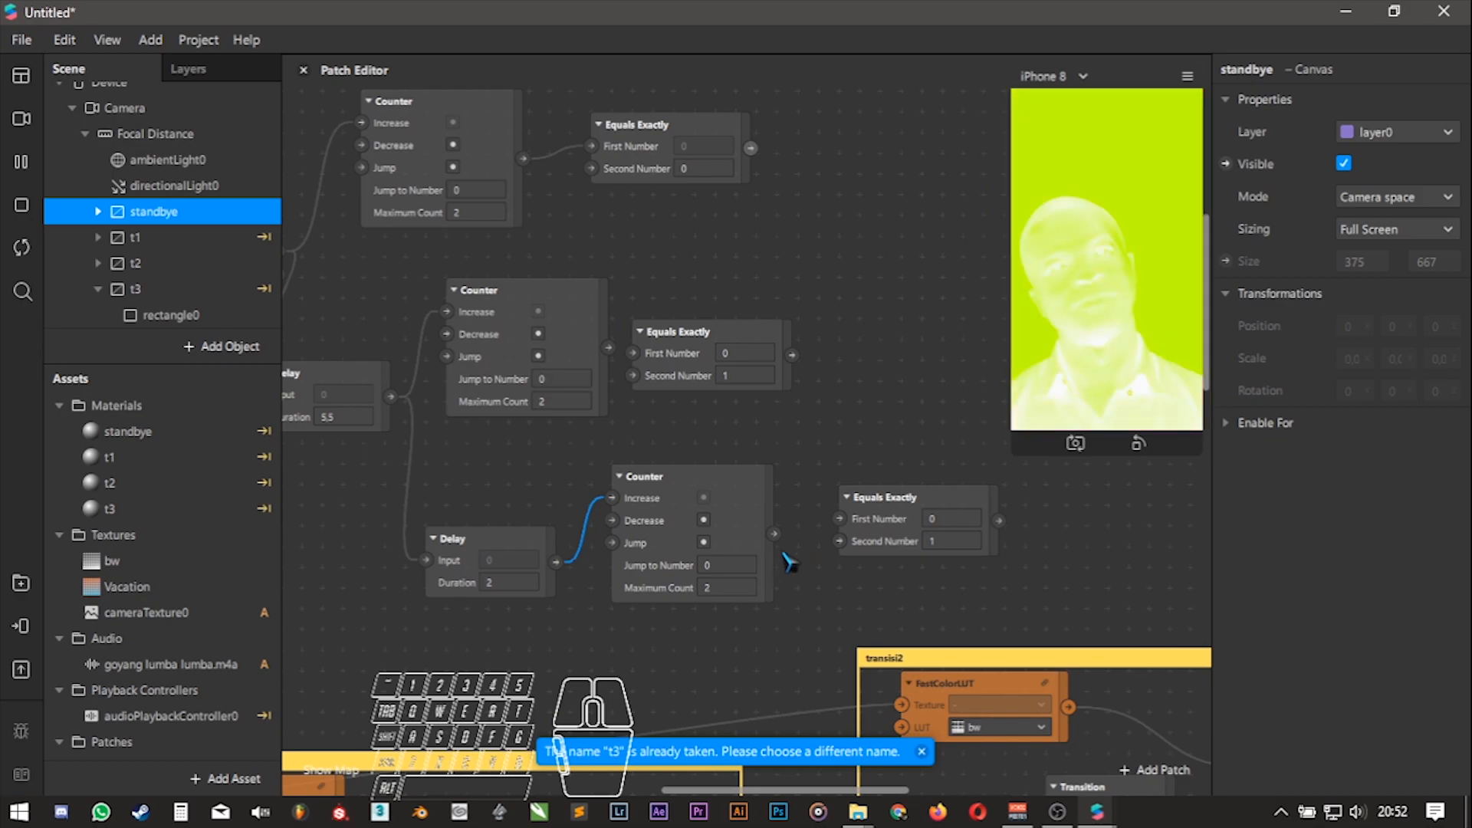
pyautogui.moveTo(773, 534); pyautogui.dragTo(840, 519)
# - Create Visible patches for the standbye, t1, t2 and t3 canvases and arrange them beside the Equals Exactly patches
pyautogui.keyDown('ctrl'); pyautogui.scroll(-2, 700, 345); pyautogui.keyUp('ctrl')
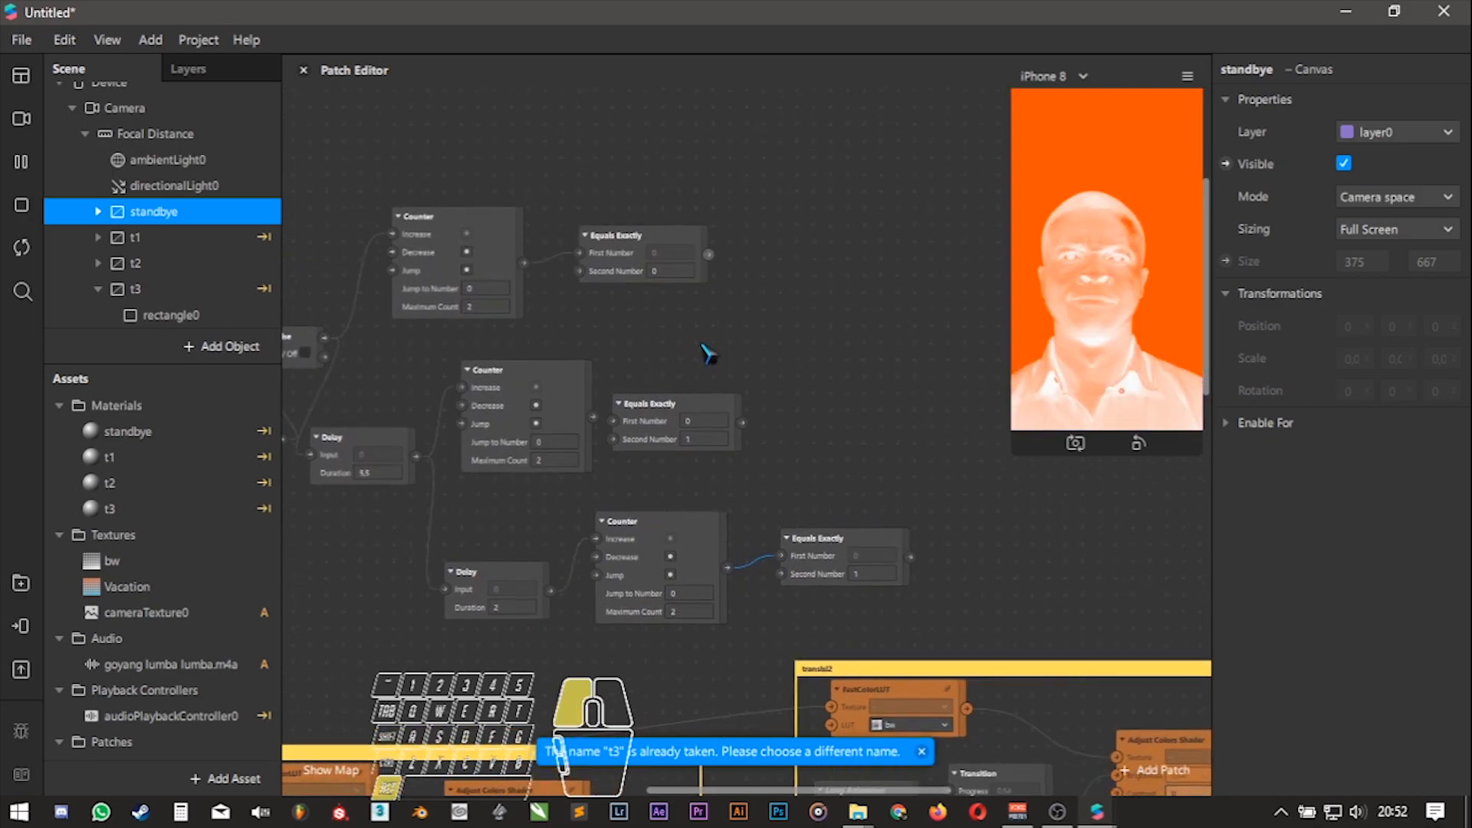
pyautogui.keyDown('ctrl'); pyautogui.scroll(2, 791, 330); pyautogui.keyUp('ctrl')
pyautogui.moveTo(706, 327); pyautogui.dragTo(636, 321)
pyautogui.click(100, 289)
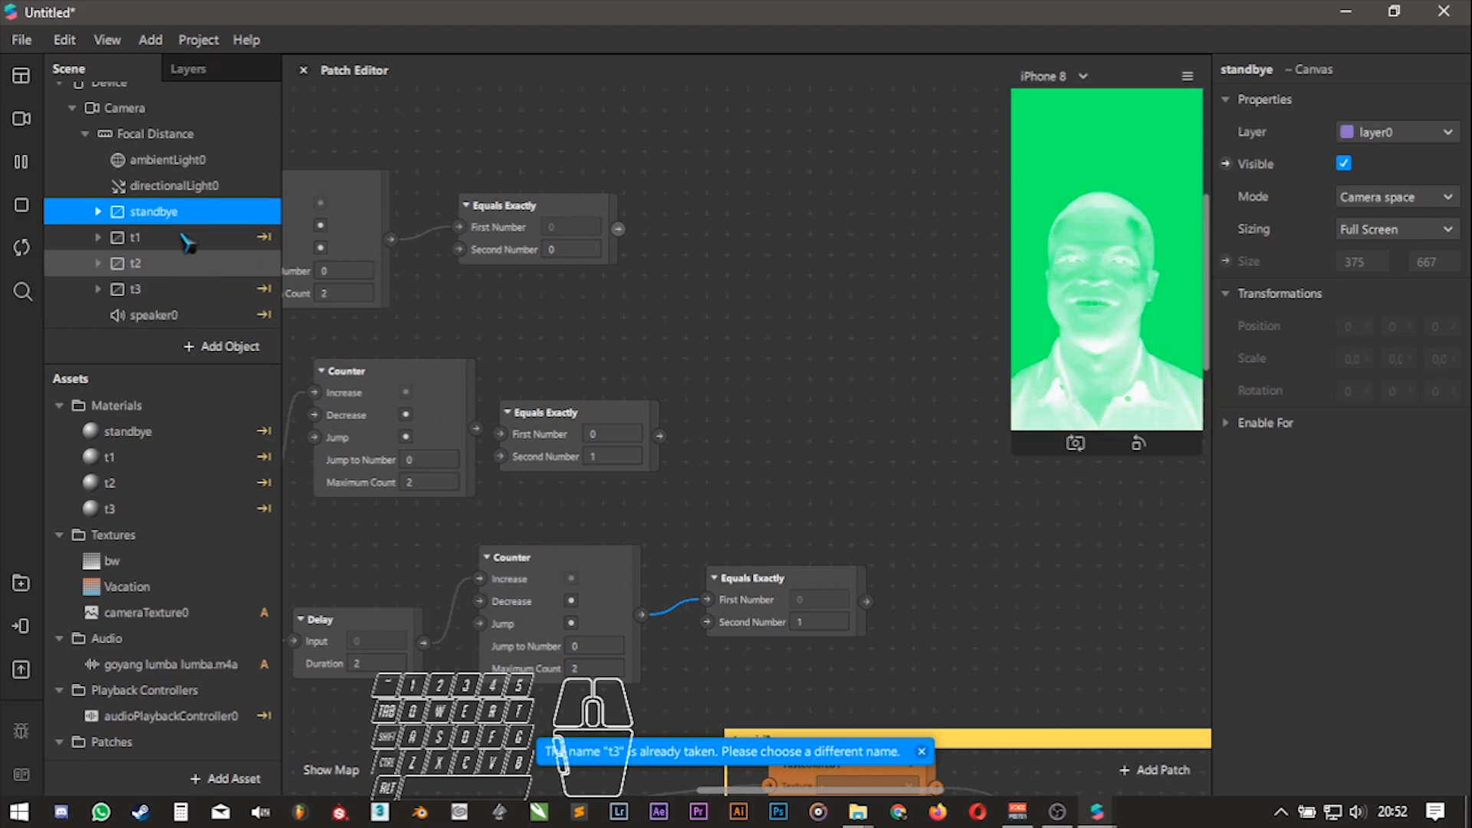
pyautogui.keyDown('shift'); pyautogui.click(160, 290); pyautogui.keyUp('shift')
pyautogui.click(1225, 164)
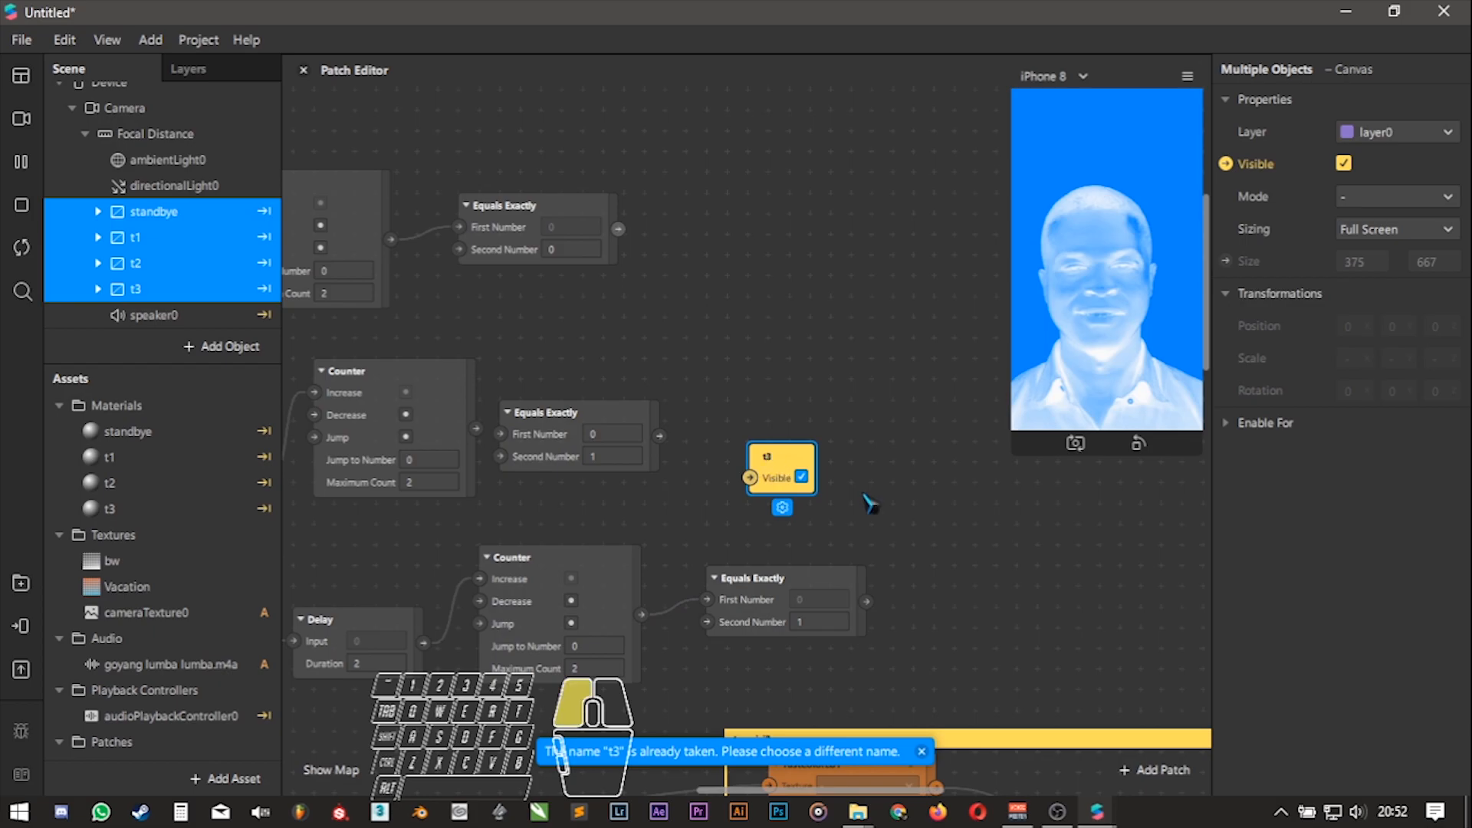
pyautogui.moveTo(831, 486); pyautogui.dragTo(969, 587)
pyautogui.moveTo(781, 468); pyautogui.dragTo(810, 292)
pyautogui.click(800, 387)
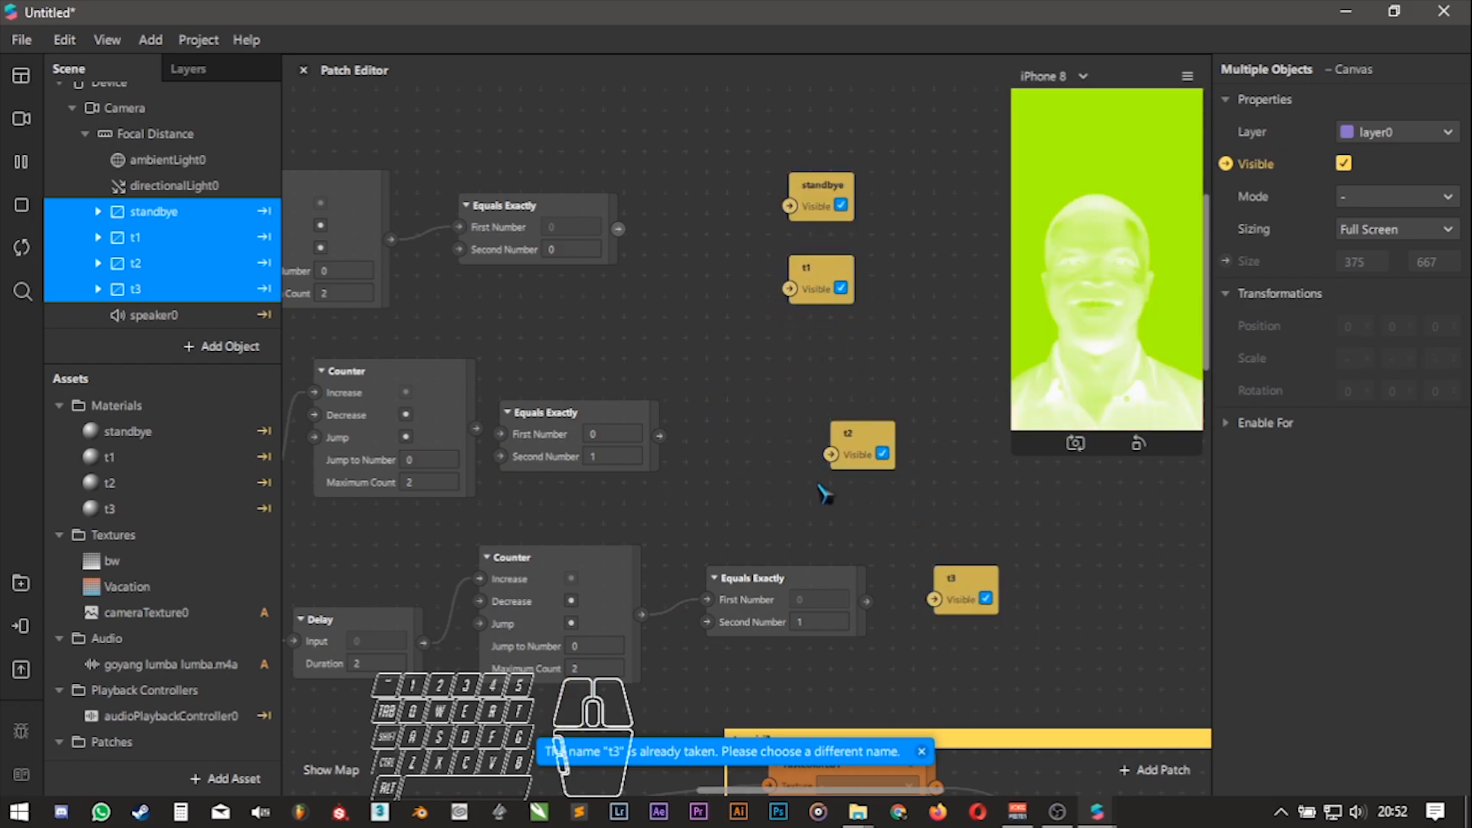
# - Connect the first Equals Exactly output to standbye's Visible and, through a new Not patch, to t1's Visible
pyautogui.moveTo(625, 233); pyautogui.dragTo(680, 298)
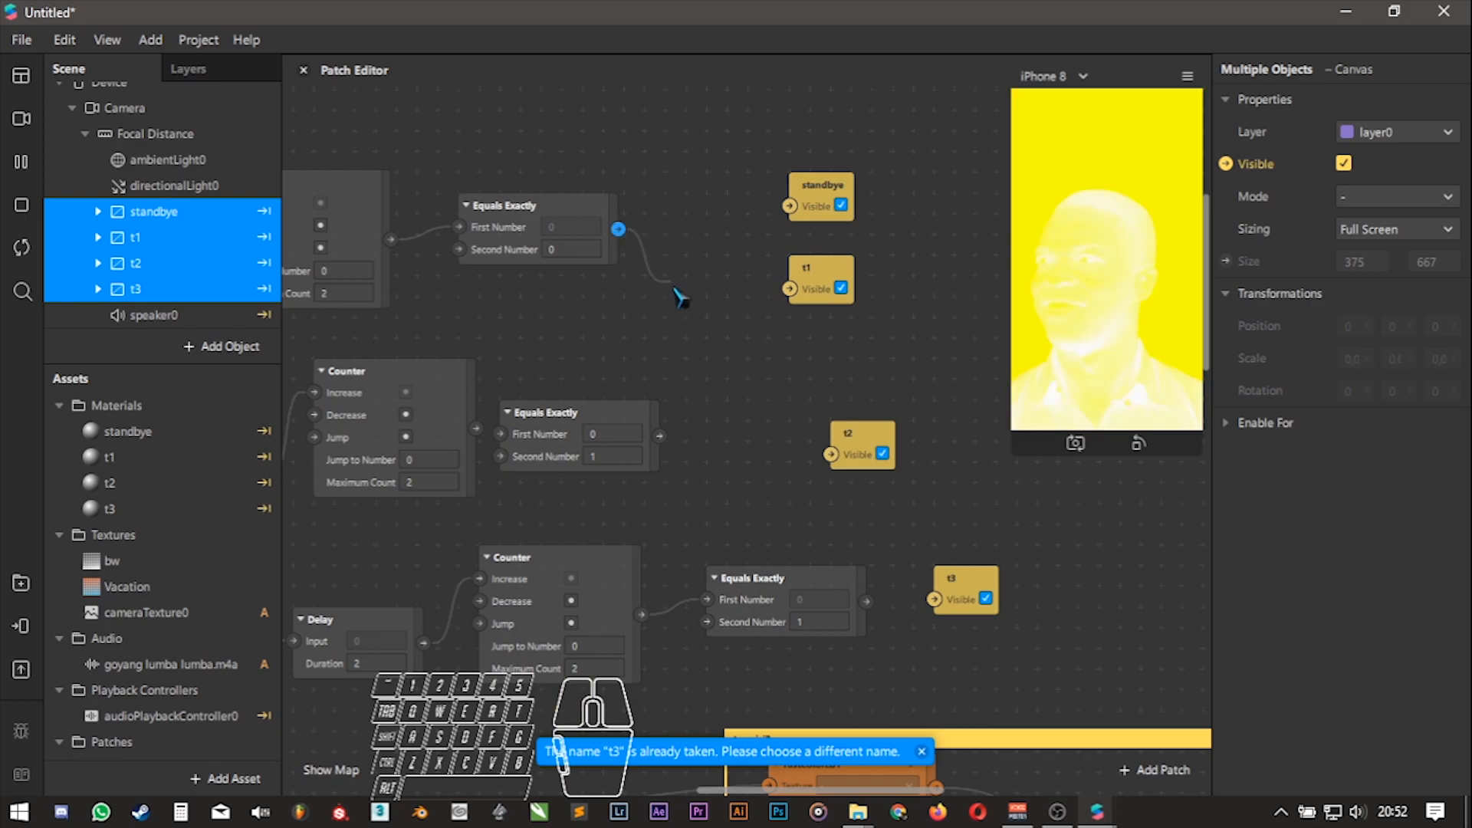
pyautogui.write('not')
pyautogui.press('Return')
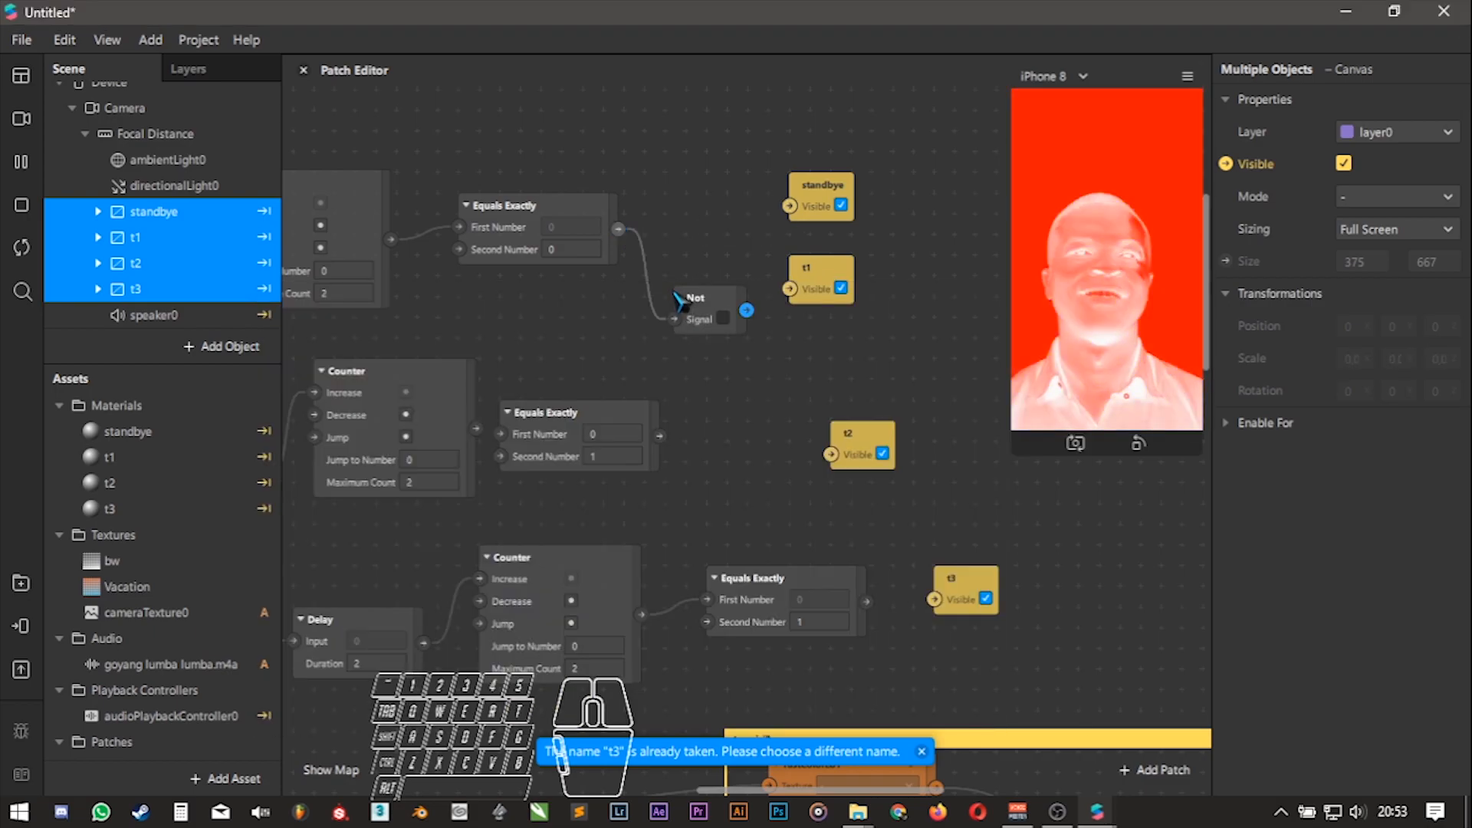
pyautogui.moveTo(666, 270); pyautogui.dragTo(662, 222)
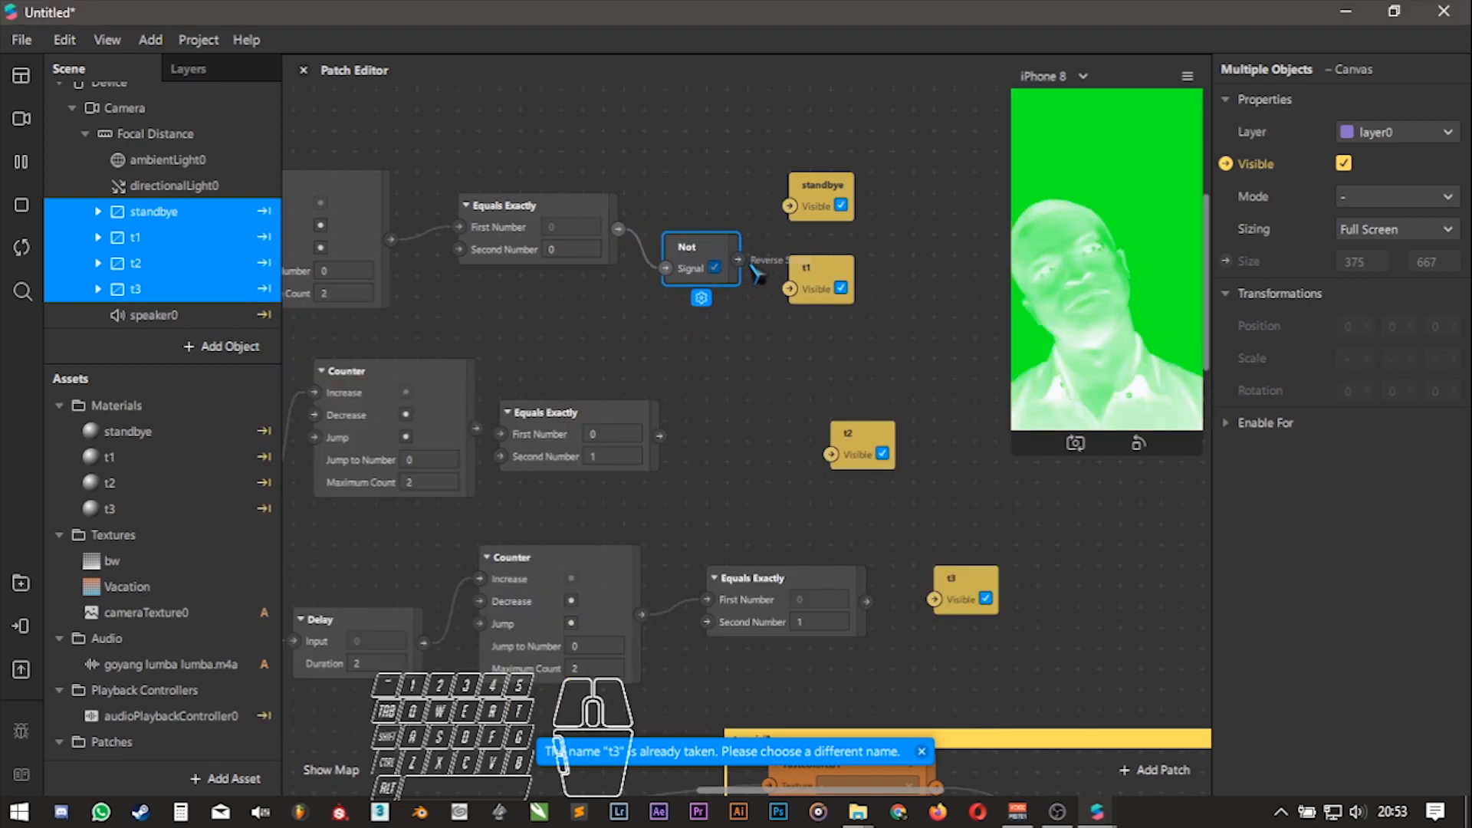
pyautogui.moveTo(739, 260); pyautogui.dragTo(790, 290)
pyautogui.moveTo(618, 228); pyautogui.dragTo(797, 147)
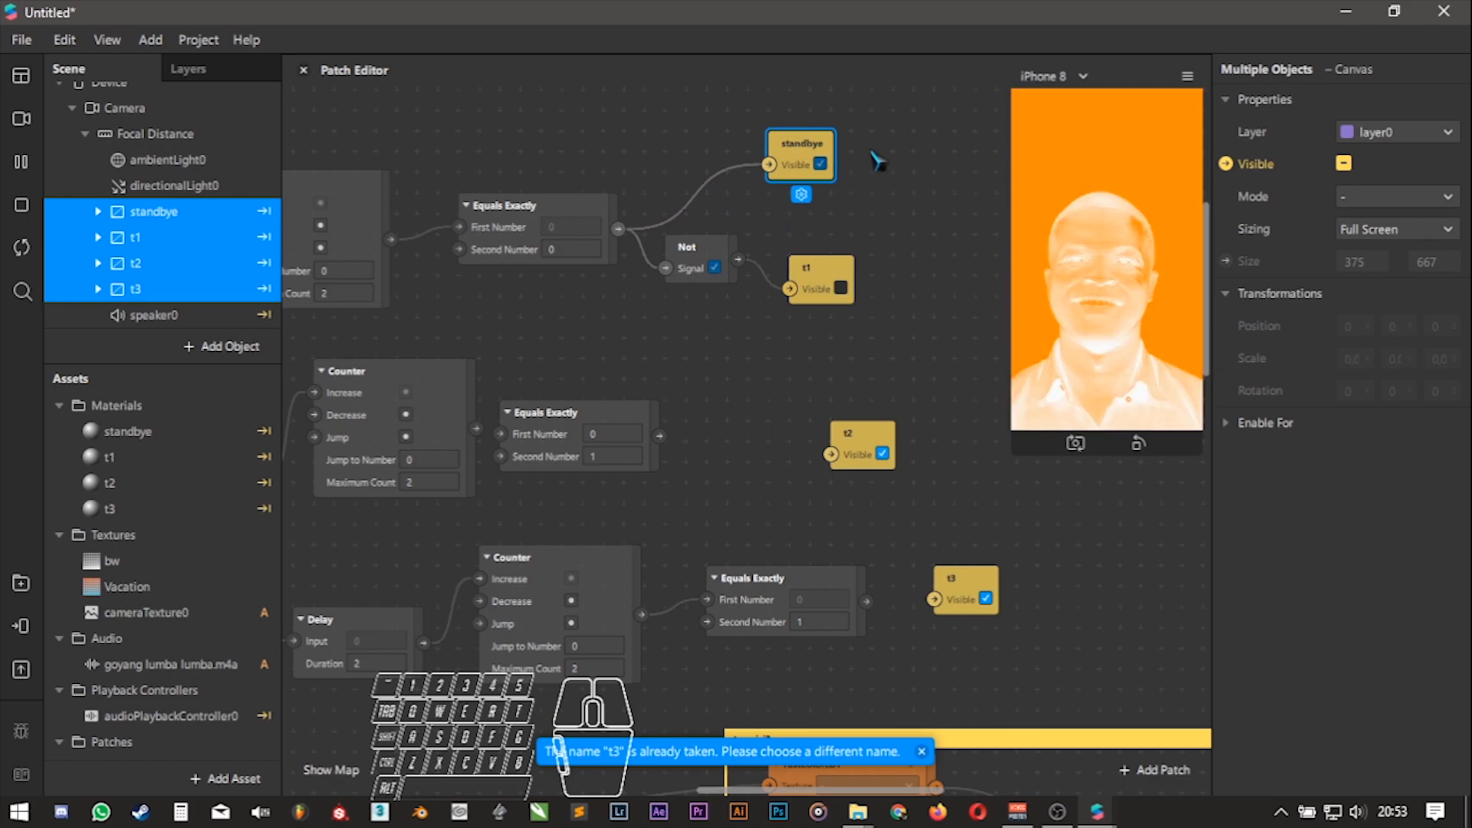
# - Wire the second Counter through its Equals Exactly to t2's Visible, link the third Equals Exactly to t3's Visible, and tidy the patches
pyautogui.moveTo(660, 435); pyautogui.dragTo(832, 454)
pyautogui.moveTo(866, 600); pyautogui.dragTo(935, 600)
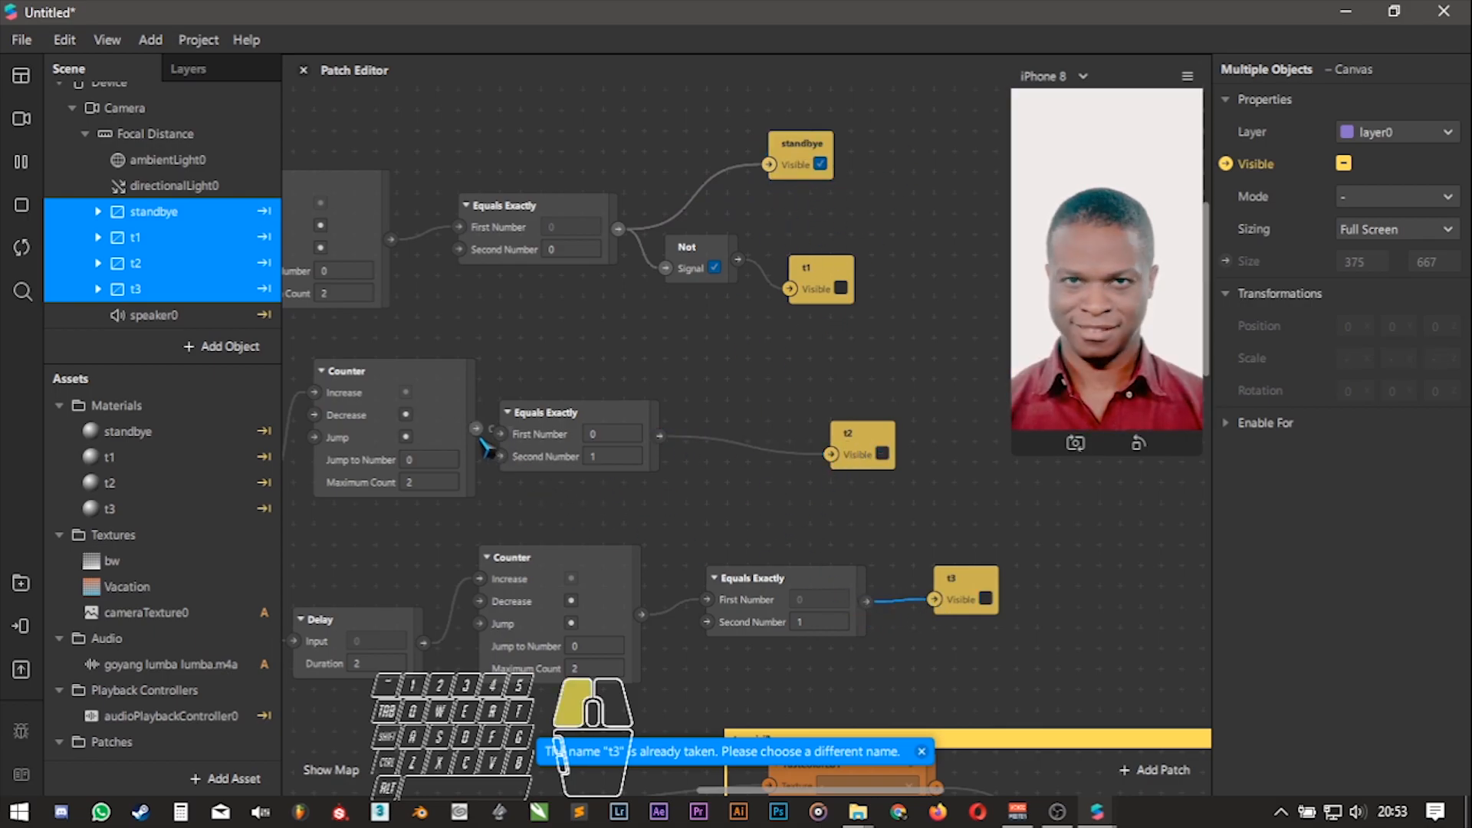
pyautogui.moveTo(529, 438); pyautogui.dragTo(615, 418)
pyautogui.moveTo(838, 434); pyautogui.dragTo(811, 389)
pyautogui.moveTo(623, 407); pyautogui.dragTo(603, 408)
pyautogui.moveTo(971, 588); pyautogui.dragTo(950, 587)
# - Check the wired transition chain while the preview plays, and restart the preview
pyautogui.keyDown('alt'); pyautogui.scroll(-3, 874, 542); pyautogui.keyUp('alt')
pyautogui.keyDown('alt'); pyautogui.moveTo(622, 640); pyautogui.dragTo(871, 532); pyautogui.keyUp('alt')
pyautogui.keyDown('alt'); pyautogui.scroll(-2, 787, 567); pyautogui.keyUp('alt')
pyautogui.keyDown('alt'); pyautogui.moveTo(756, 570); pyautogui.dragTo(646, 563); pyautogui.keyUp('alt')
pyautogui.keyDown('alt'); pyautogui.moveTo(474, 532); pyautogui.dragTo(413, 548); pyautogui.keyUp('alt')
pyautogui.keyDown('alt'); pyautogui.scroll(5, 782, 375); pyautogui.keyUp('alt')
pyautogui.keyDown('alt'); pyautogui.moveTo(723, 492); pyautogui.dragTo(644, 566); pyautogui.keyUp('alt')
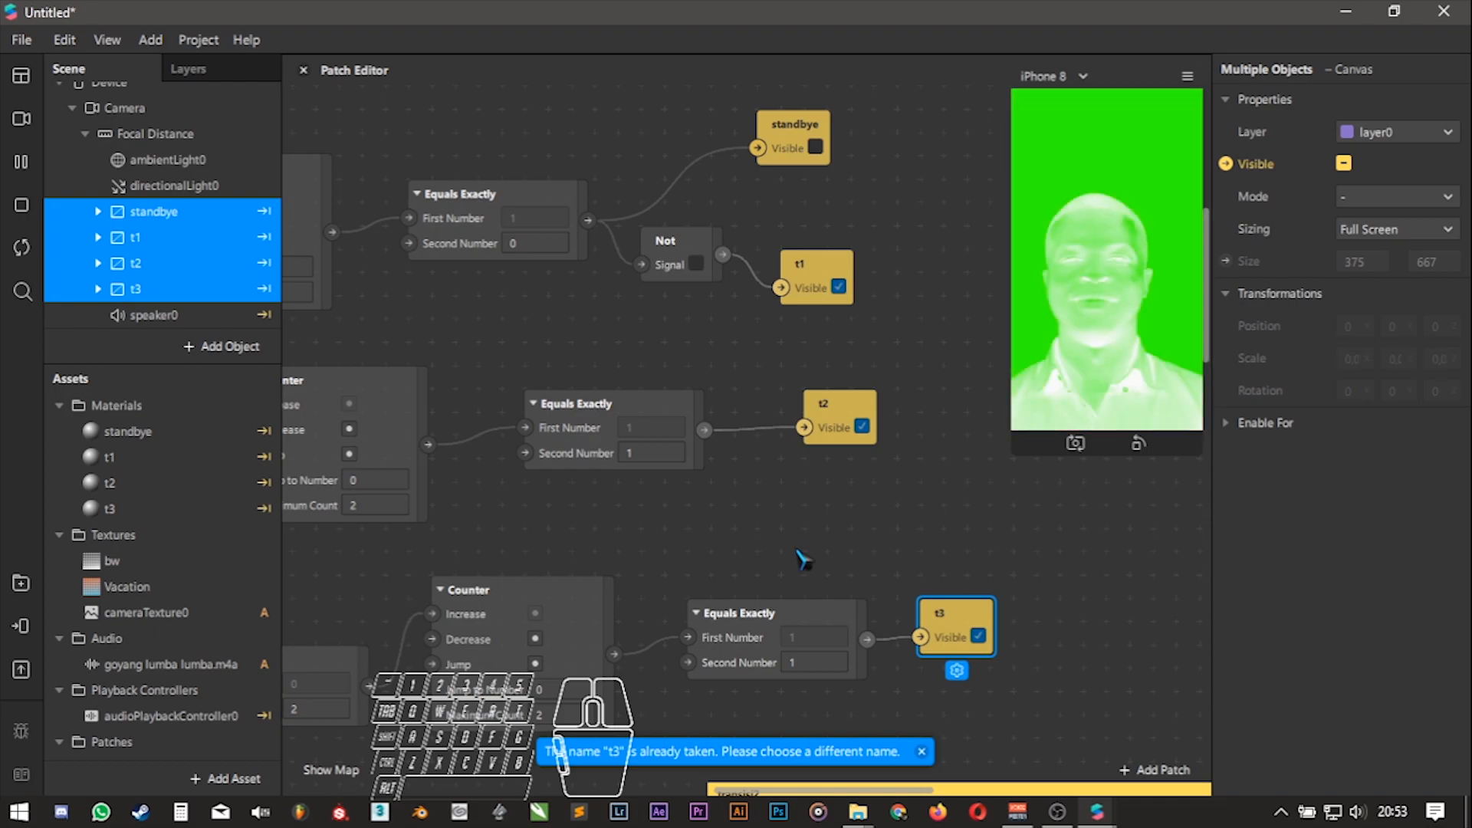
pyautogui.click(22, 247)
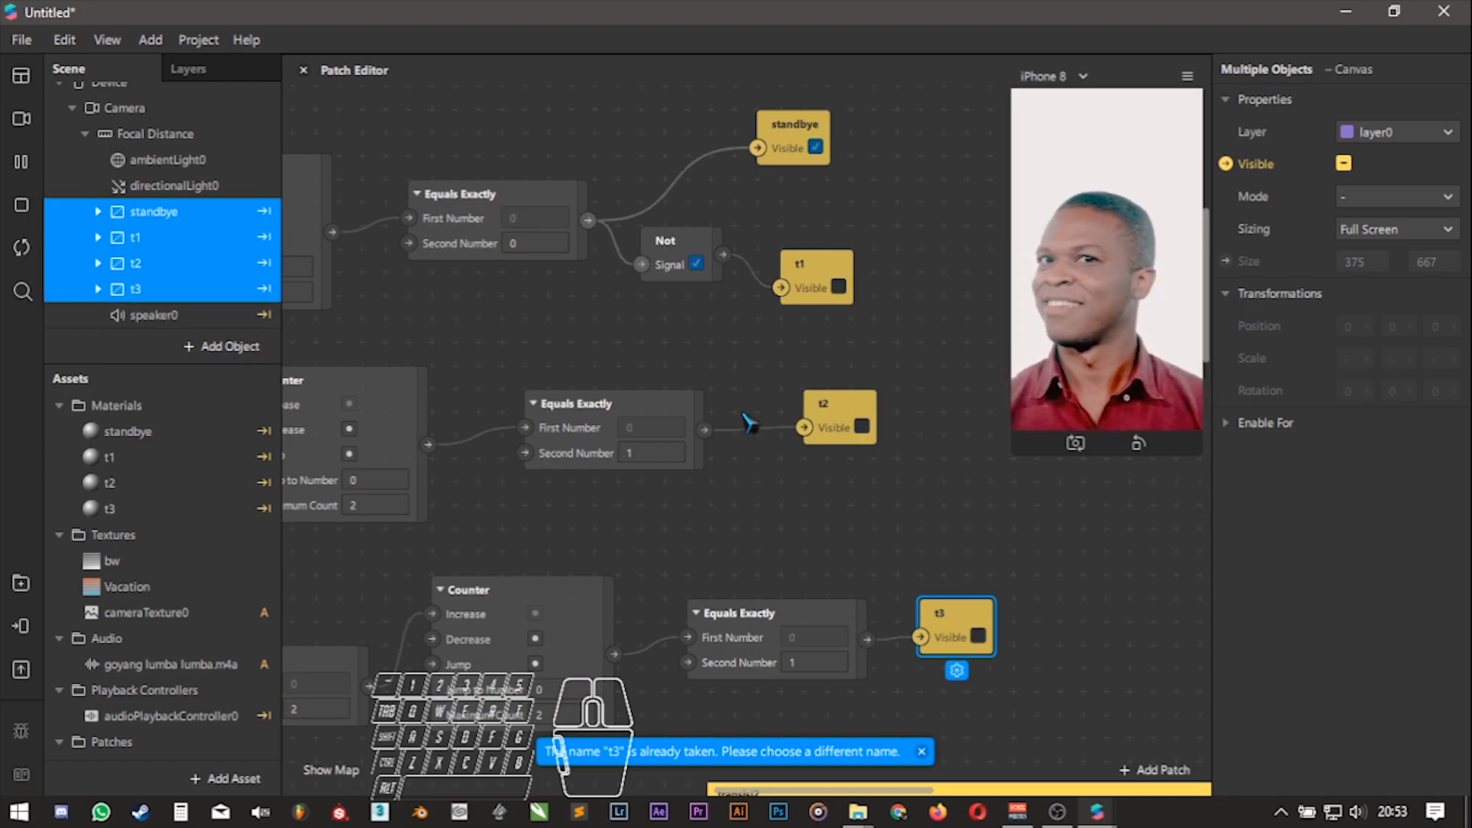
# - Move the 4,7 Delay farther away from the Pulse patch to separate their wiring
pyautogui.keyDown('ctrl'); pyautogui.scroll(-2, 741, 506); pyautogui.keyUp('ctrl')
pyautogui.keyDown('alt'); pyautogui.moveTo(648, 529); pyautogui.dragTo(845, 437); pyautogui.keyUp('alt')
pyautogui.keyDown('ctrl'); pyautogui.scroll(-1, 844, 437); pyautogui.keyUp('ctrl')
pyautogui.keyDown('alt'); pyautogui.moveTo(430, 556); pyautogui.dragTo(696, 550); pyautogui.keyUp('alt')
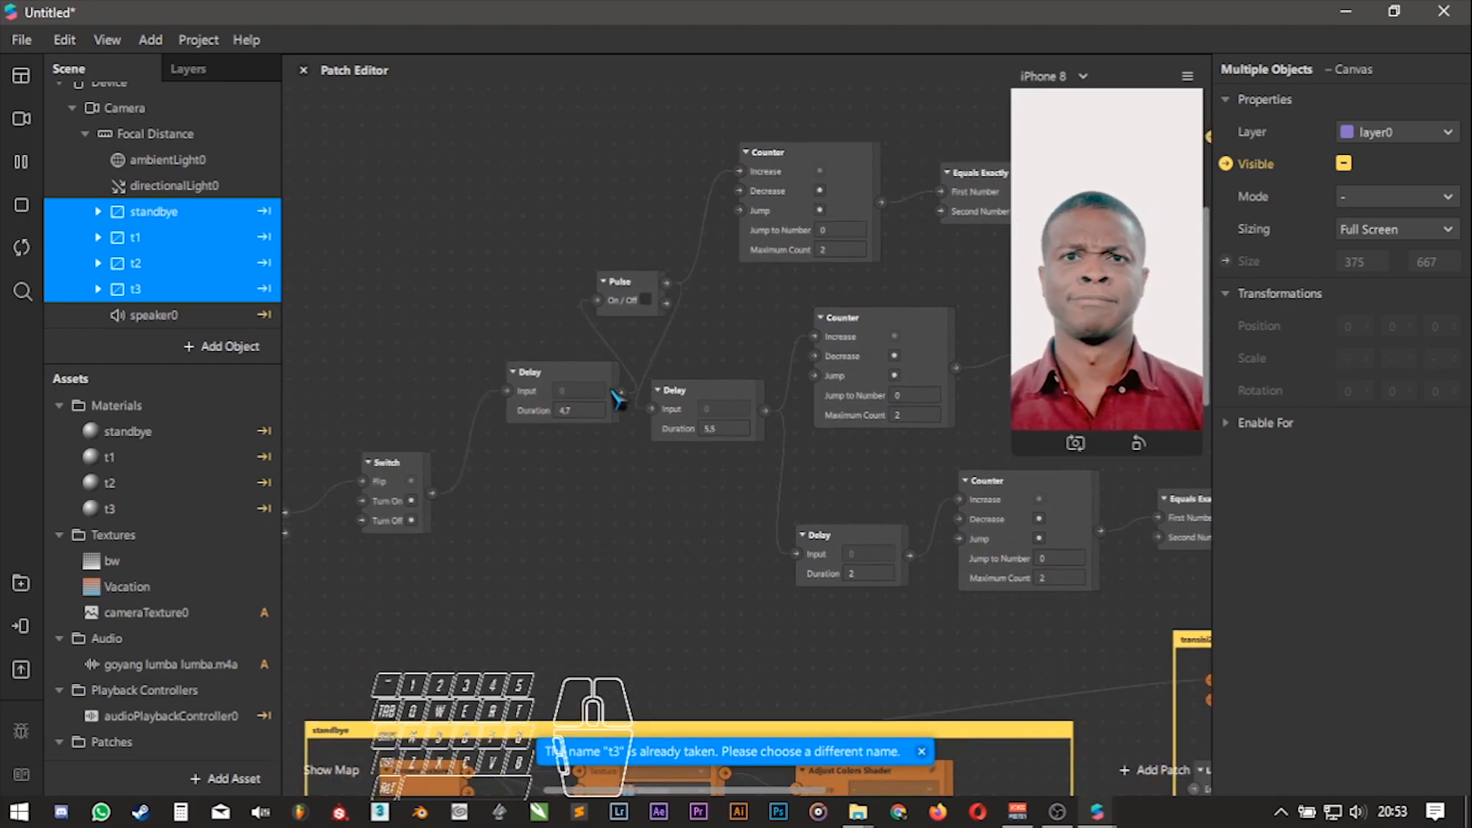
pyautogui.moveTo(561, 375); pyautogui.dragTo(506, 355)
pyautogui.keyDown('ctrl'); pyautogui.scroll(1, 626, 484); pyautogui.keyUp('ctrl')
pyautogui.keyDown('alt'); pyautogui.moveTo(610, 531); pyautogui.dragTo(606, 587); pyautogui.keyUp('alt')
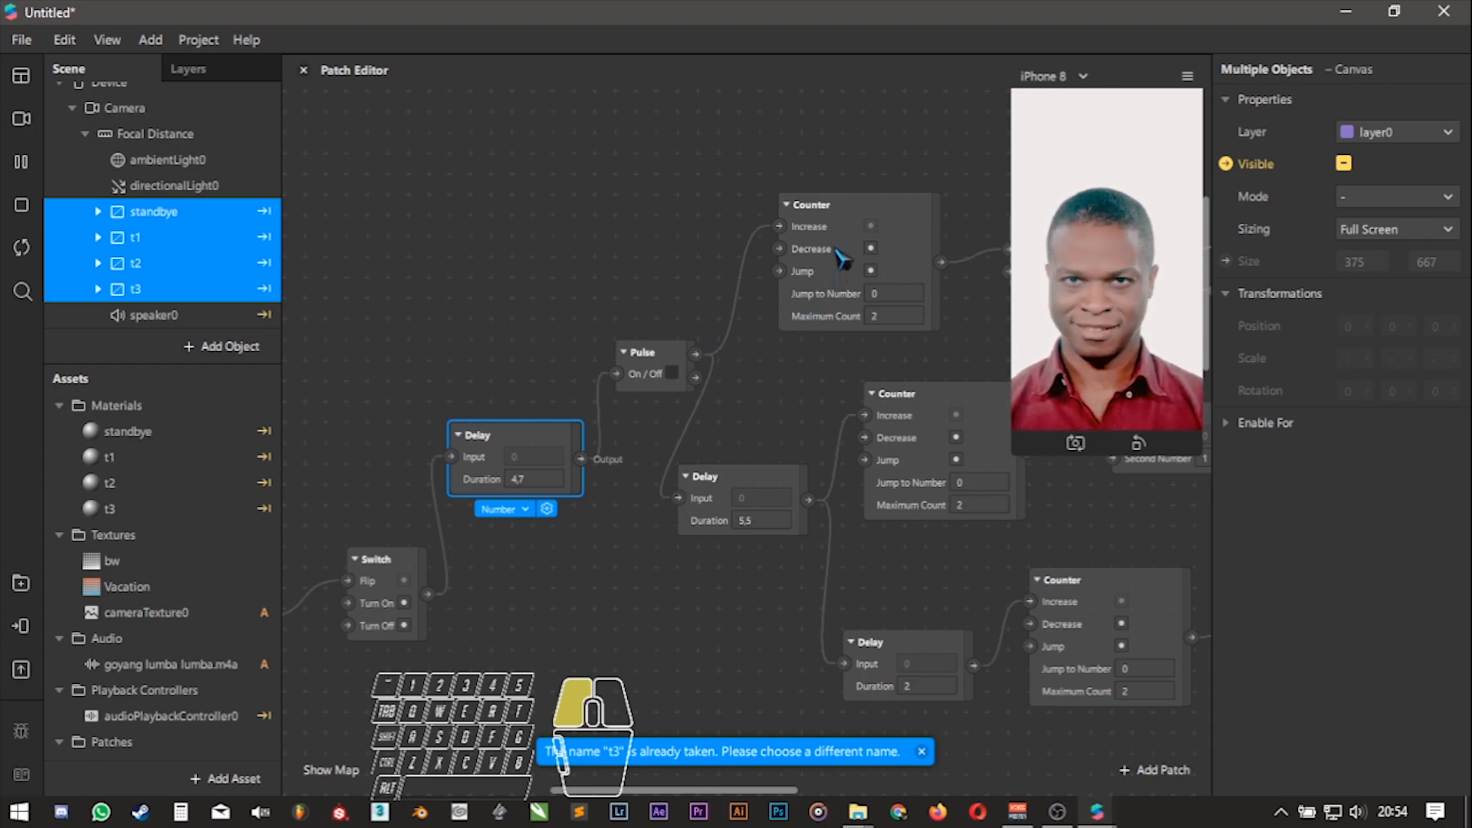
# - Review the Delay, Pulse, Counter and Equals Exactly chain through to standbye's Visible, the Not patch and t1's Visible
pyautogui.keyDown('alt'); pyautogui.moveTo(786, 389); pyautogui.dragTo(549, 458); pyautogui.keyUp('alt')
pyautogui.scroll(1, 546, 460)
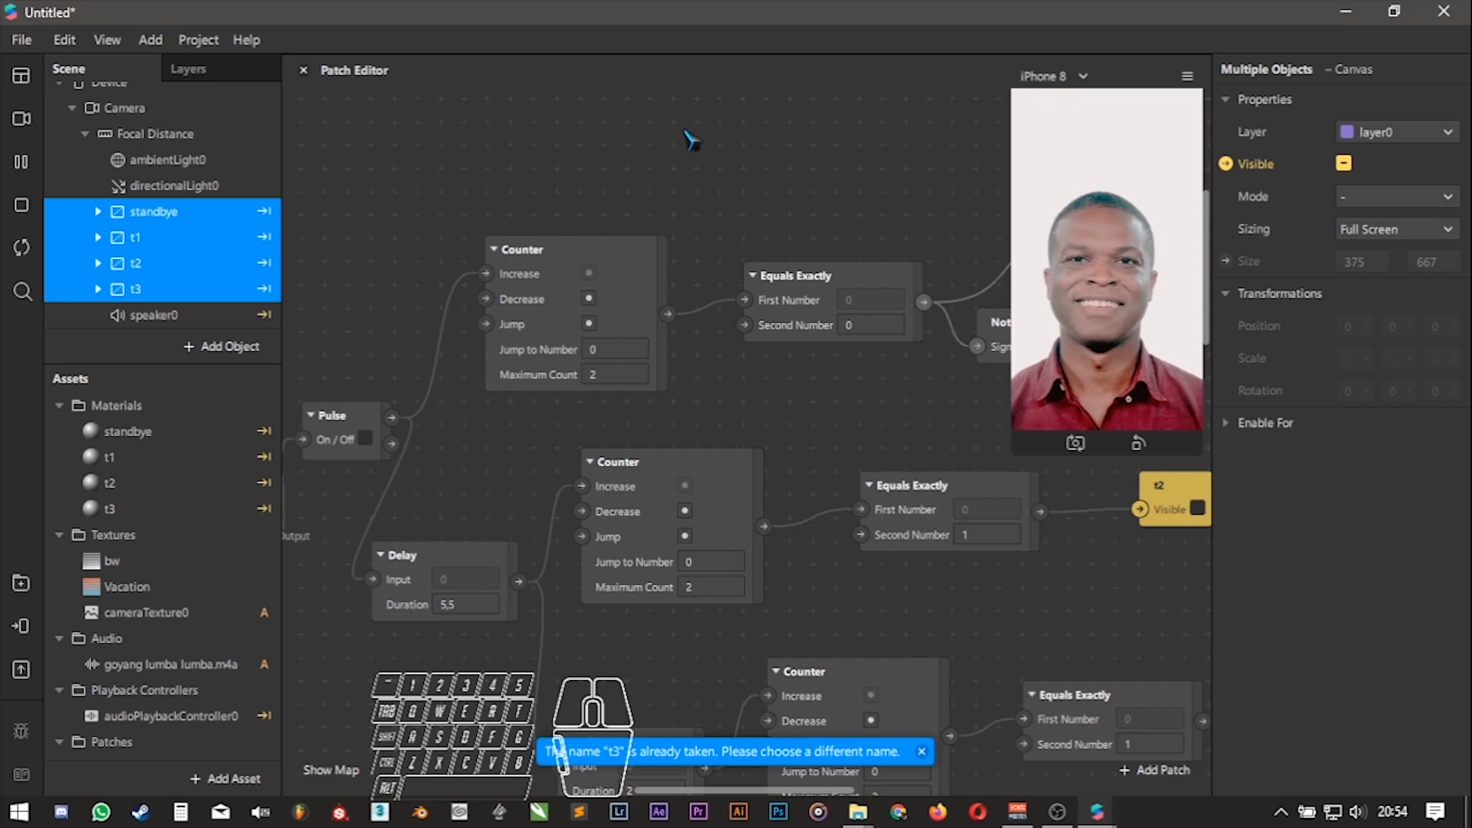
pyautogui.keyDown('alt'); pyautogui.moveTo(721, 238); pyautogui.dragTo(527, 315); pyautogui.keyUp('alt')
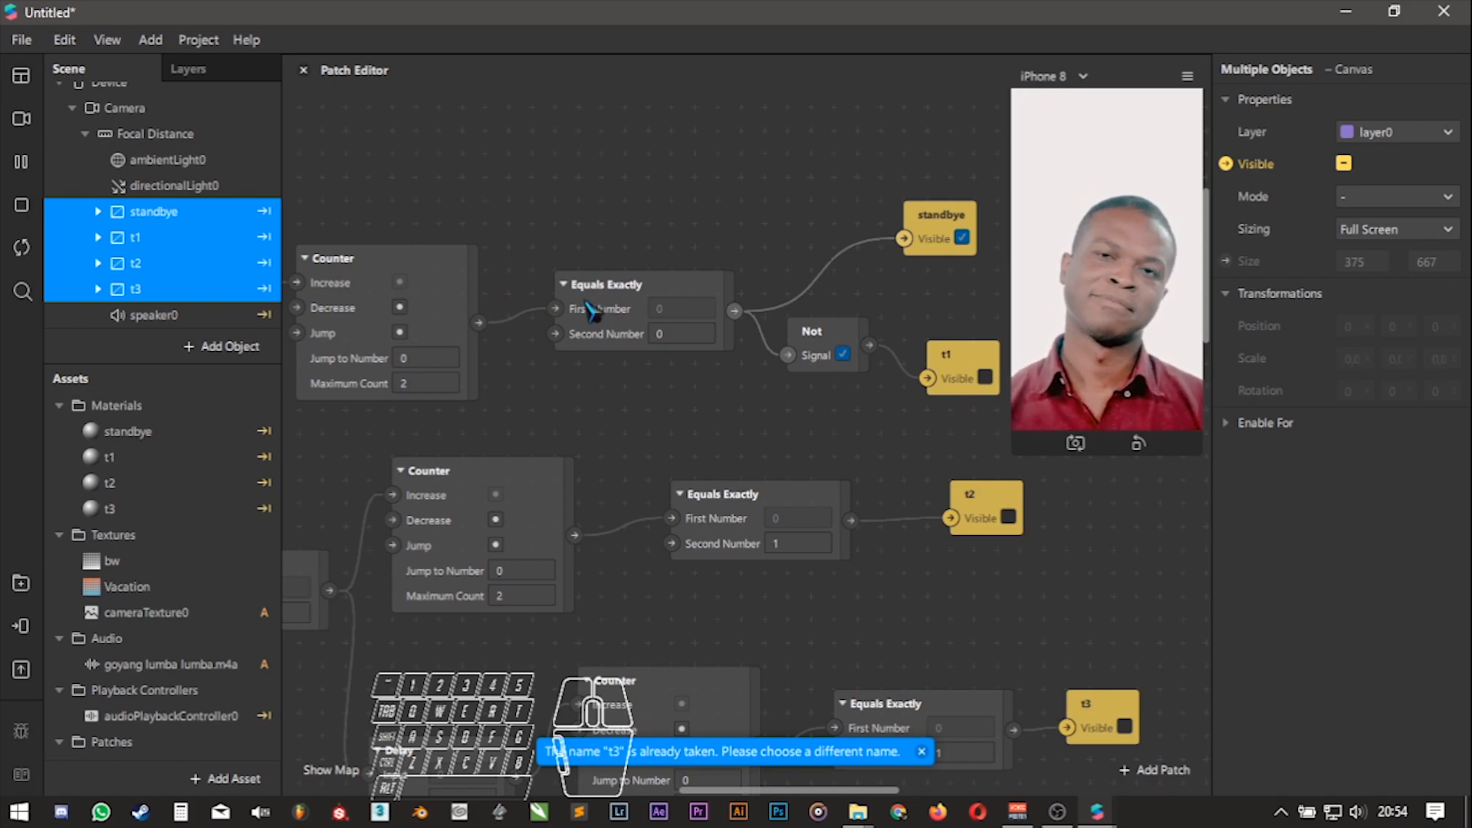
pyautogui.keyDown('alt'); pyautogui.moveTo(475, 417); pyautogui.dragTo(602, 465); pyautogui.keyUp('alt')
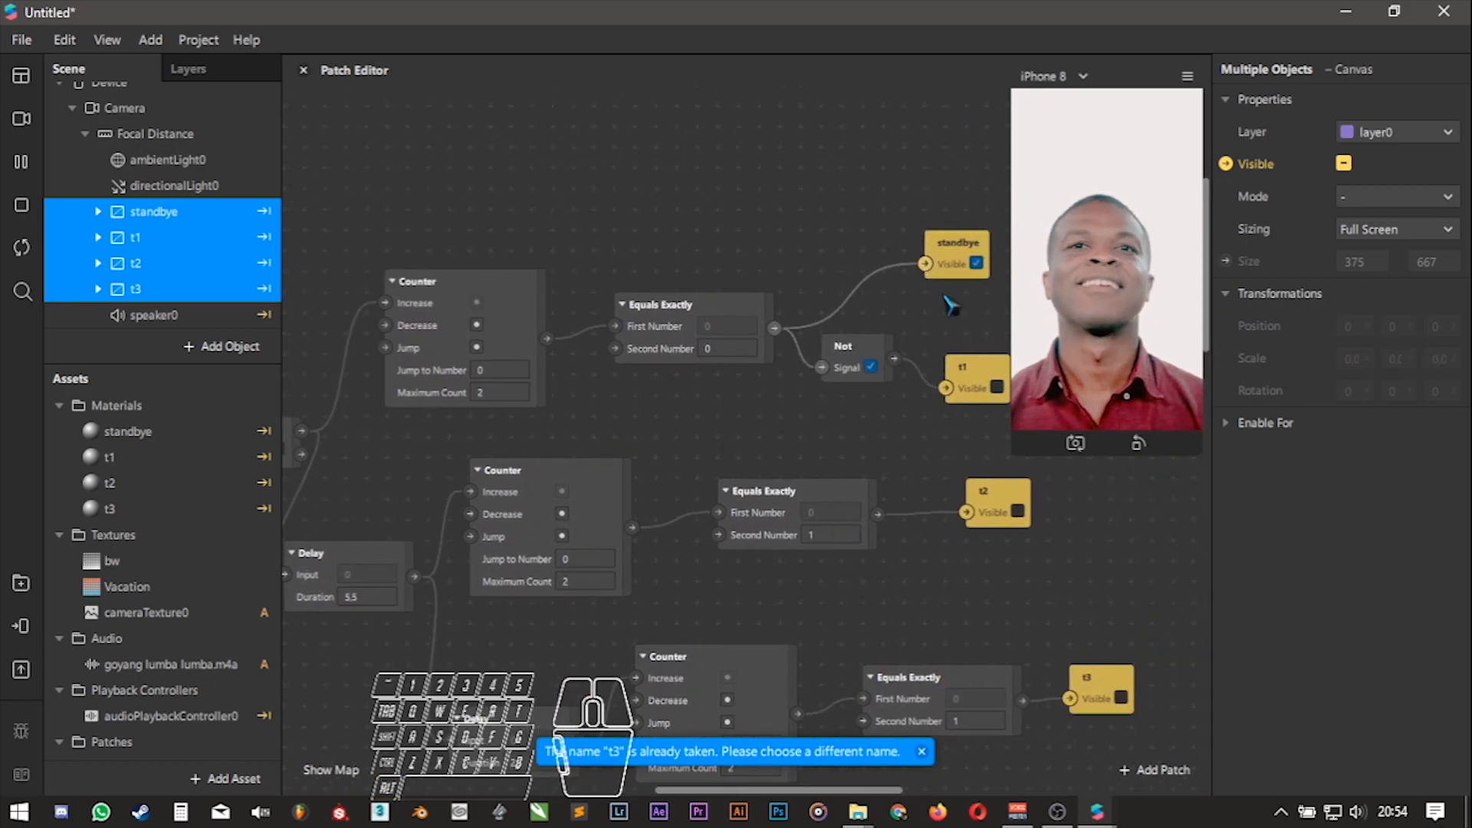
pyautogui.keyDown('alt'); pyautogui.moveTo(368, 382); pyautogui.dragTo(616, 220); pyautogui.keyUp('alt')
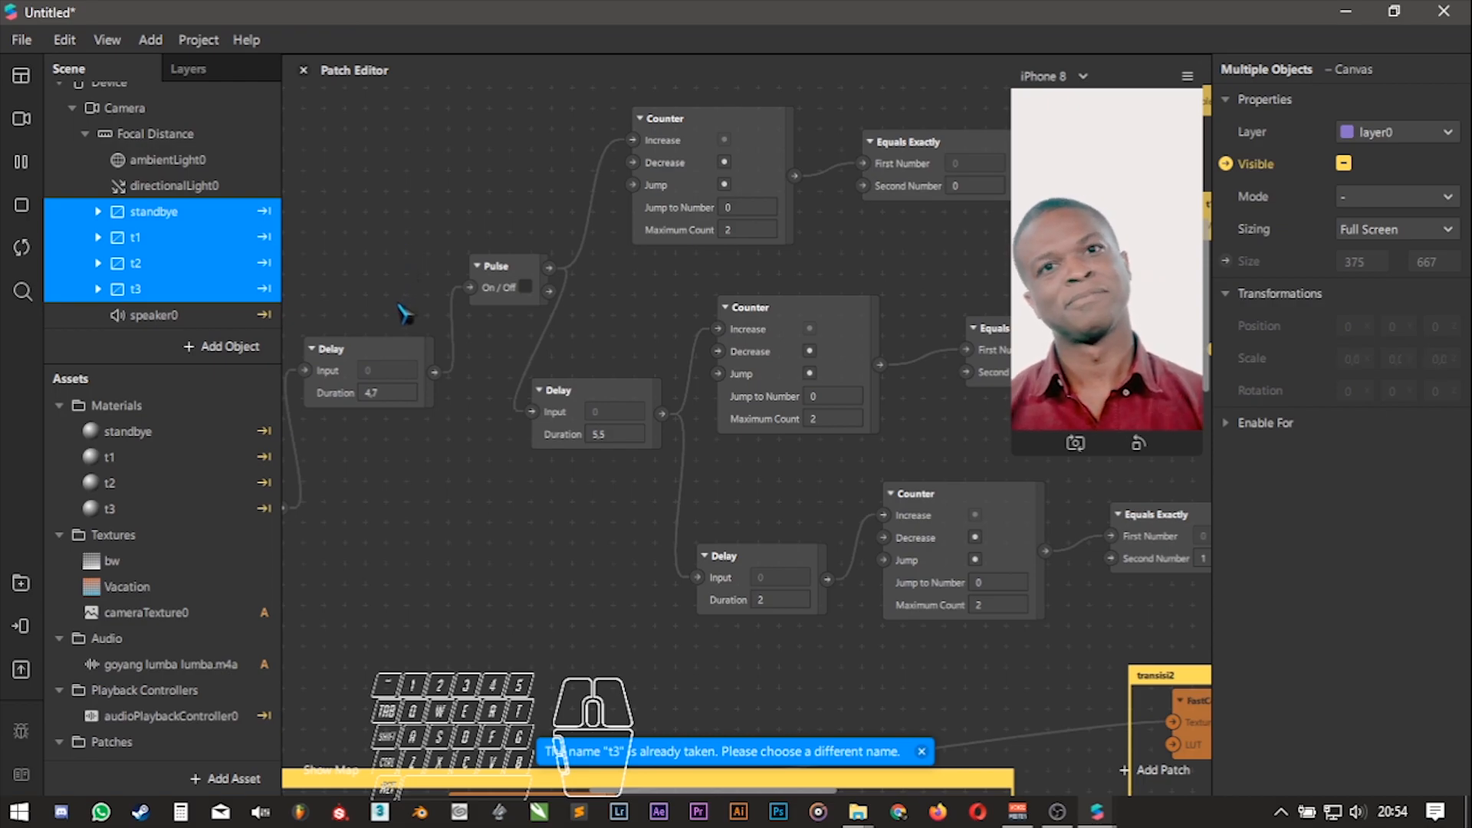
pyautogui.keyDown('alt'); pyautogui.moveTo(414, 313); pyautogui.dragTo(529, 319); pyautogui.keyUp('alt')
pyautogui.moveTo(493, 404); pyautogui.dragTo(488, 376)
pyautogui.click(154, 211)
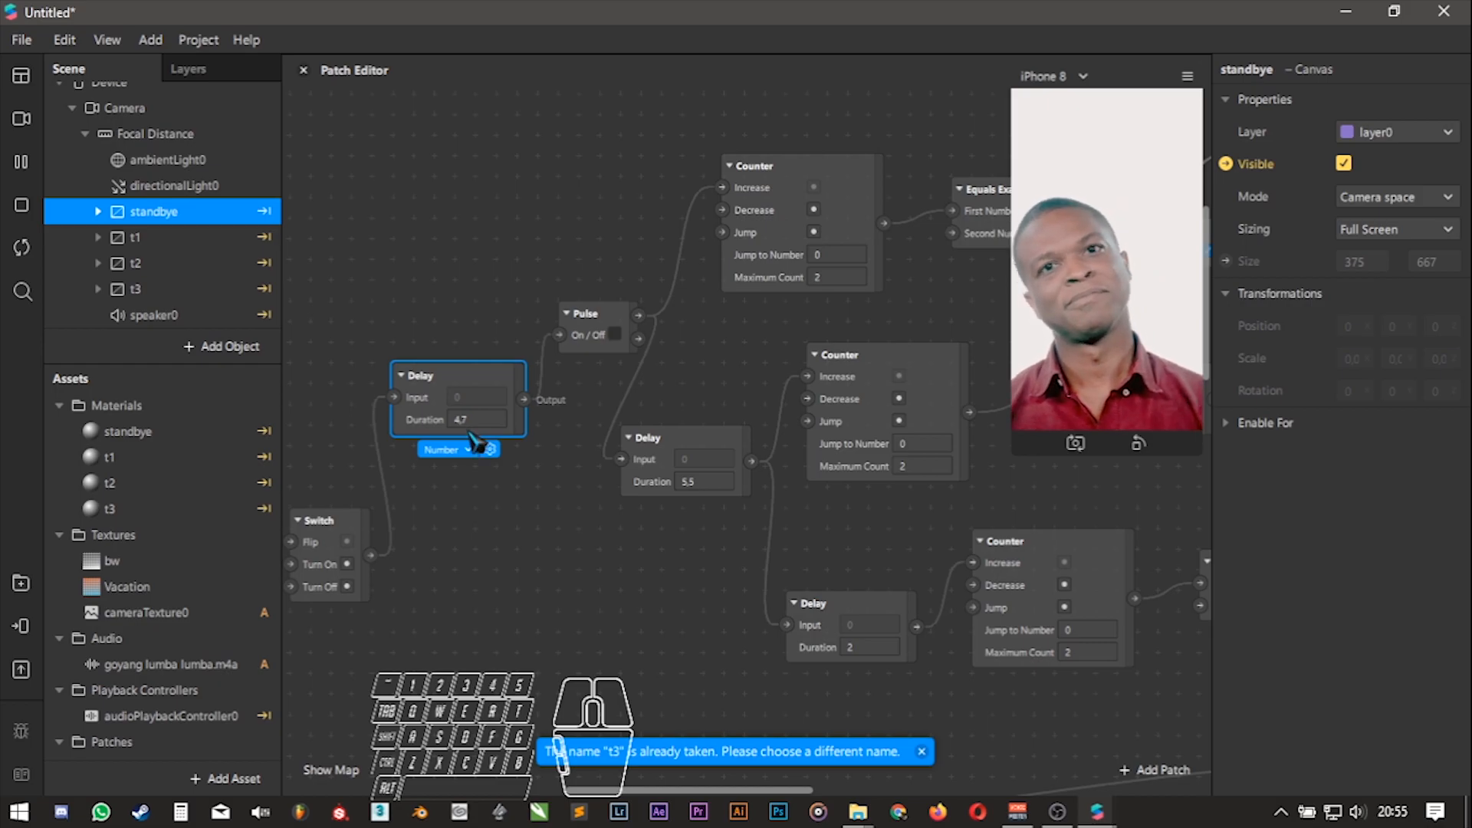
pyautogui.keyDown('alt'); pyautogui.moveTo(694, 365); pyautogui.dragTo(601, 371); pyautogui.keyUp('alt')
pyautogui.keyDown('alt'); pyautogui.moveTo(858, 384); pyautogui.dragTo(492, 450); pyautogui.keyUp('alt')
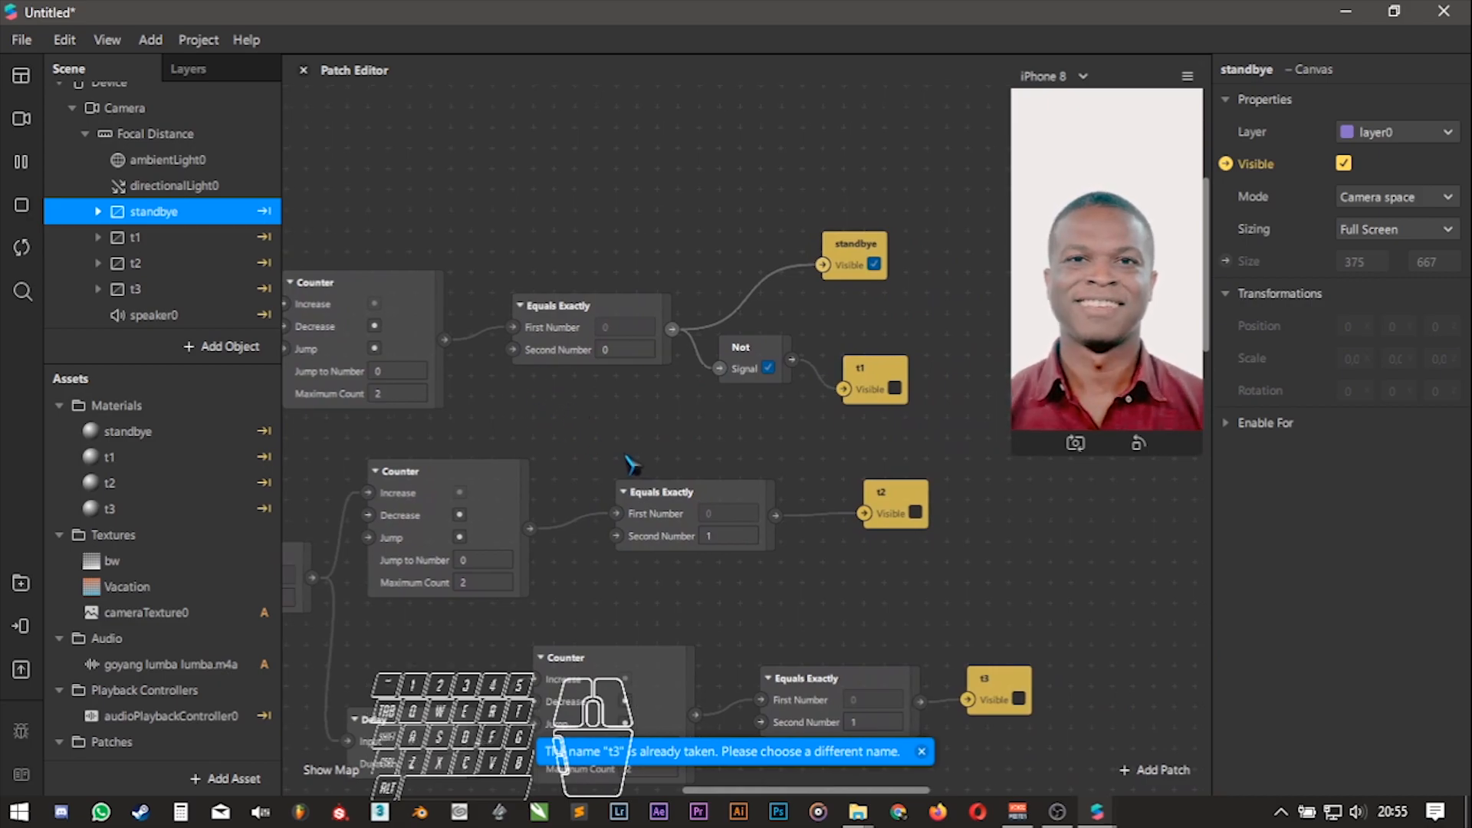
pyautogui.keyDown('ctrl'); pyautogui.scroll(1, 661, 422); pyautogui.keyUp('ctrl')
pyautogui.keyDown('alt'); pyautogui.moveTo(633, 433); pyautogui.dragTo(608, 486); pyautogui.keyUp('alt')
pyautogui.click(882, 399)
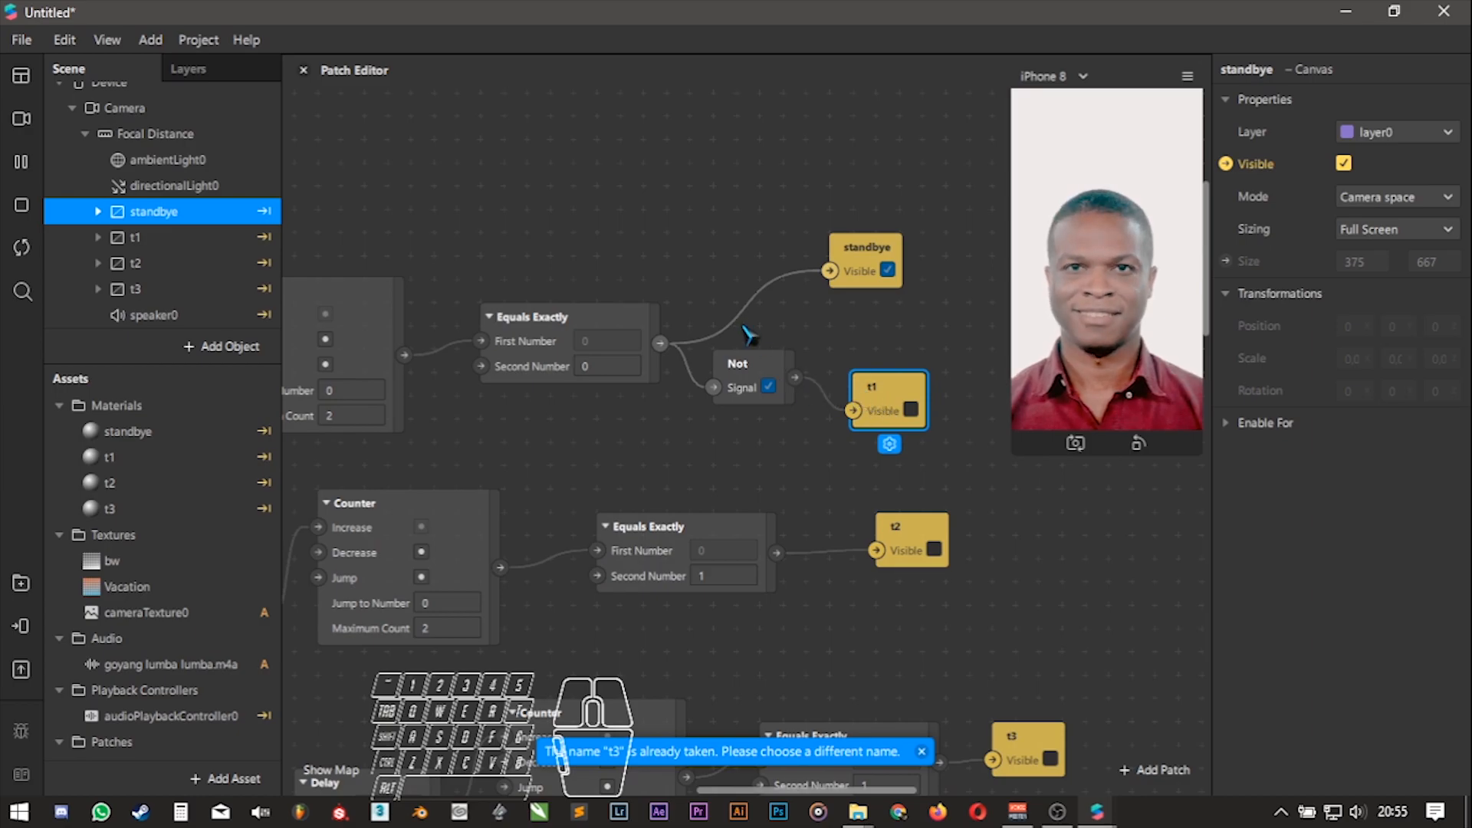
pyautogui.click(762, 386)
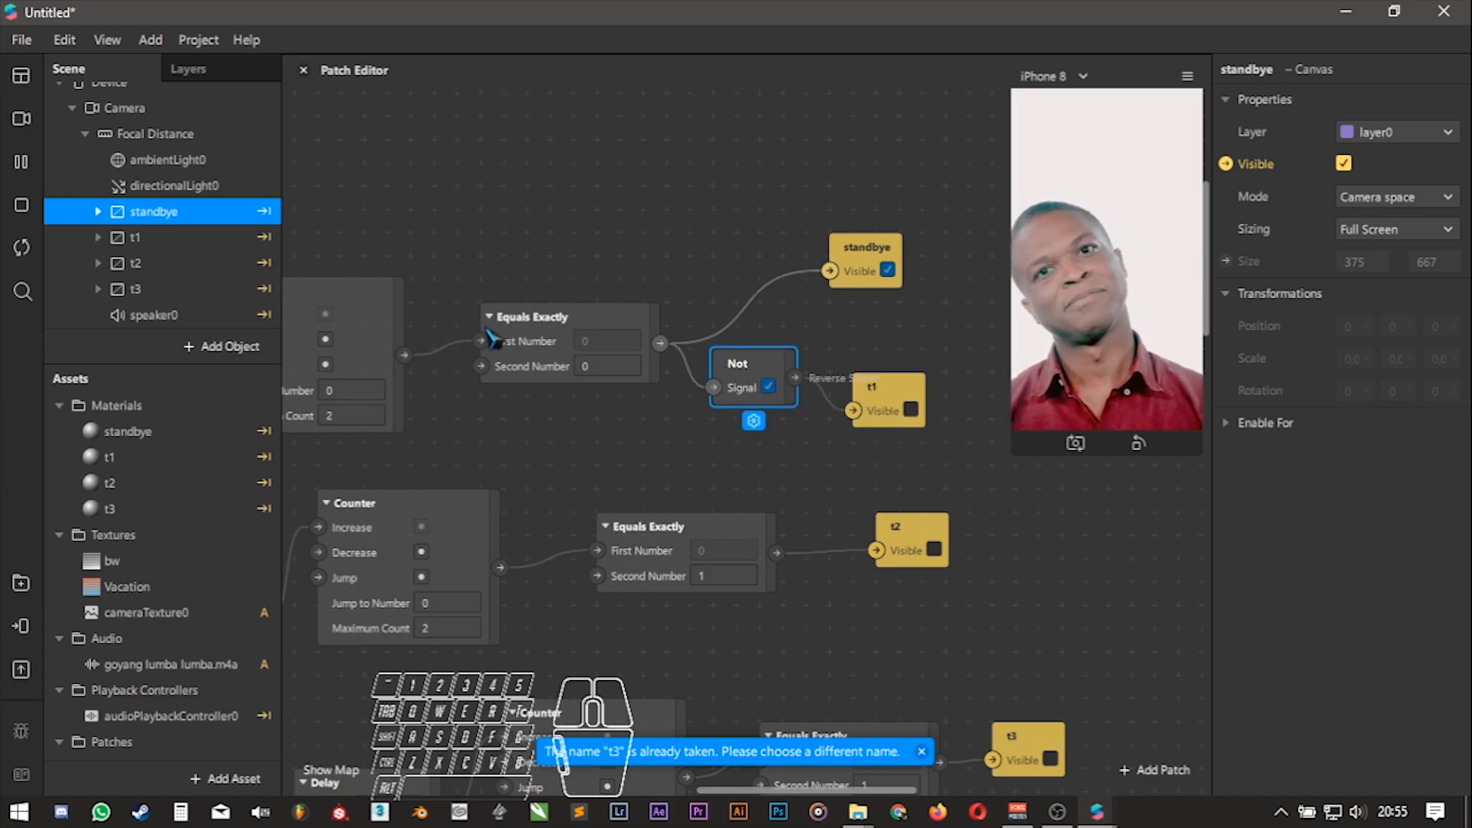
# - Try driving t1's Visible with a duplicated Equals Exactly, Second Number 1, fed by the first Counter, and set the Not patch aside
pyautogui.moveTo(486, 339); pyautogui.dragTo(486, 292)
pyautogui.hotkey('ctrl', 'c')
pyautogui.hotkey('ctrl', 'v')
pyautogui.moveTo(577, 322); pyautogui.dragTo(529, 367)
pyautogui.click(612, 416)
pyautogui.moveTo(660, 389); pyautogui.dragTo(852, 411)
pyautogui.moveTo(749, 384); pyautogui.dragTo(705, 184)
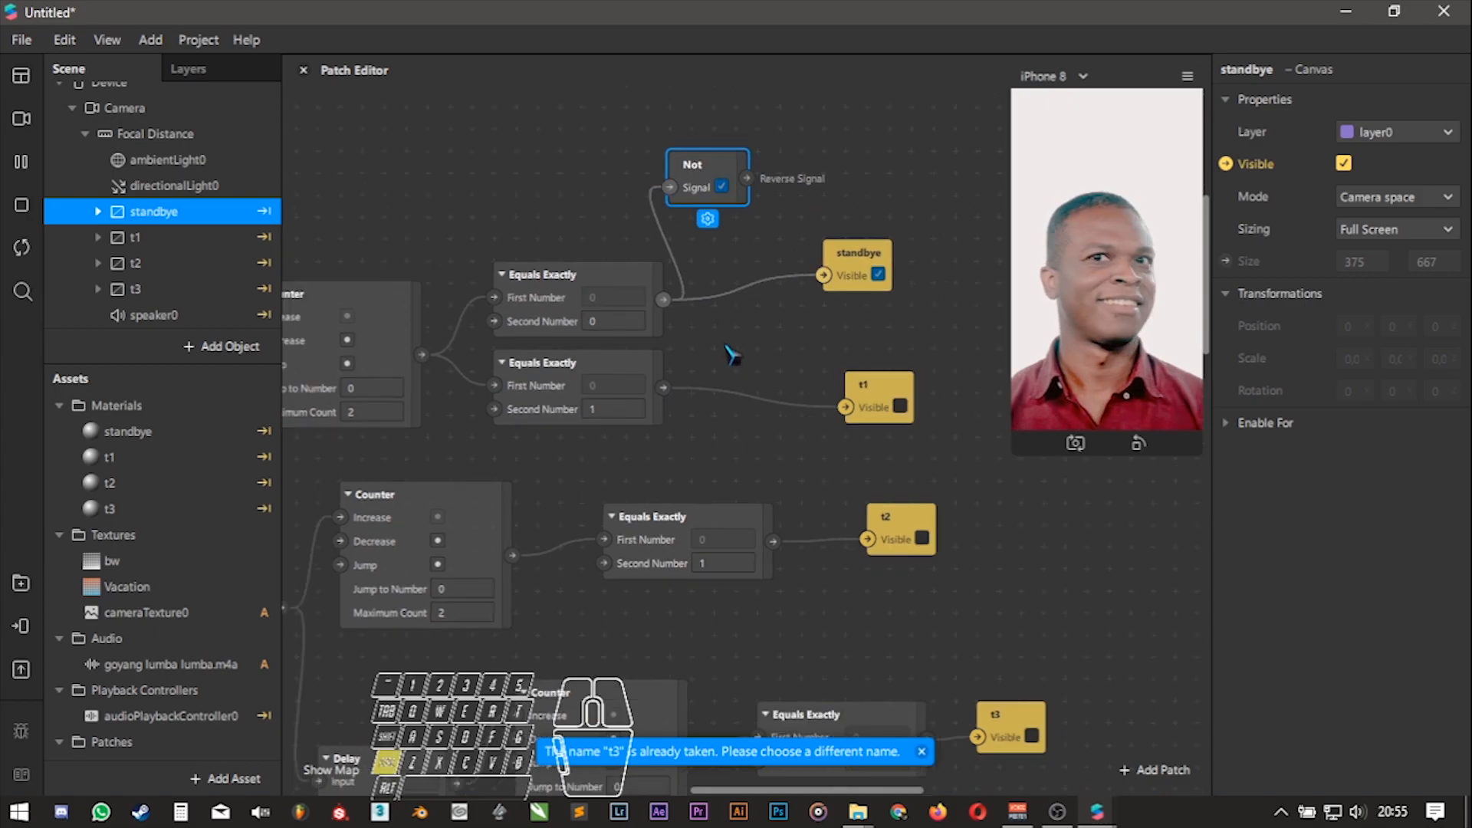
# - Reconnect the Not patch to t1's Visible, move it back between them, and delete the duplicated Equals Exactly
pyautogui.keyDown('ctrl'); pyautogui.scroll(-1, 725, 347); pyautogui.keyUp('ctrl')
pyautogui.keyDown('alt'); pyautogui.moveTo(658, 451); pyautogui.dragTo(737, 453); pyautogui.keyUp('alt')
pyautogui.moveTo(790, 200); pyautogui.dragTo(911, 402)
pyautogui.click(722, 373)
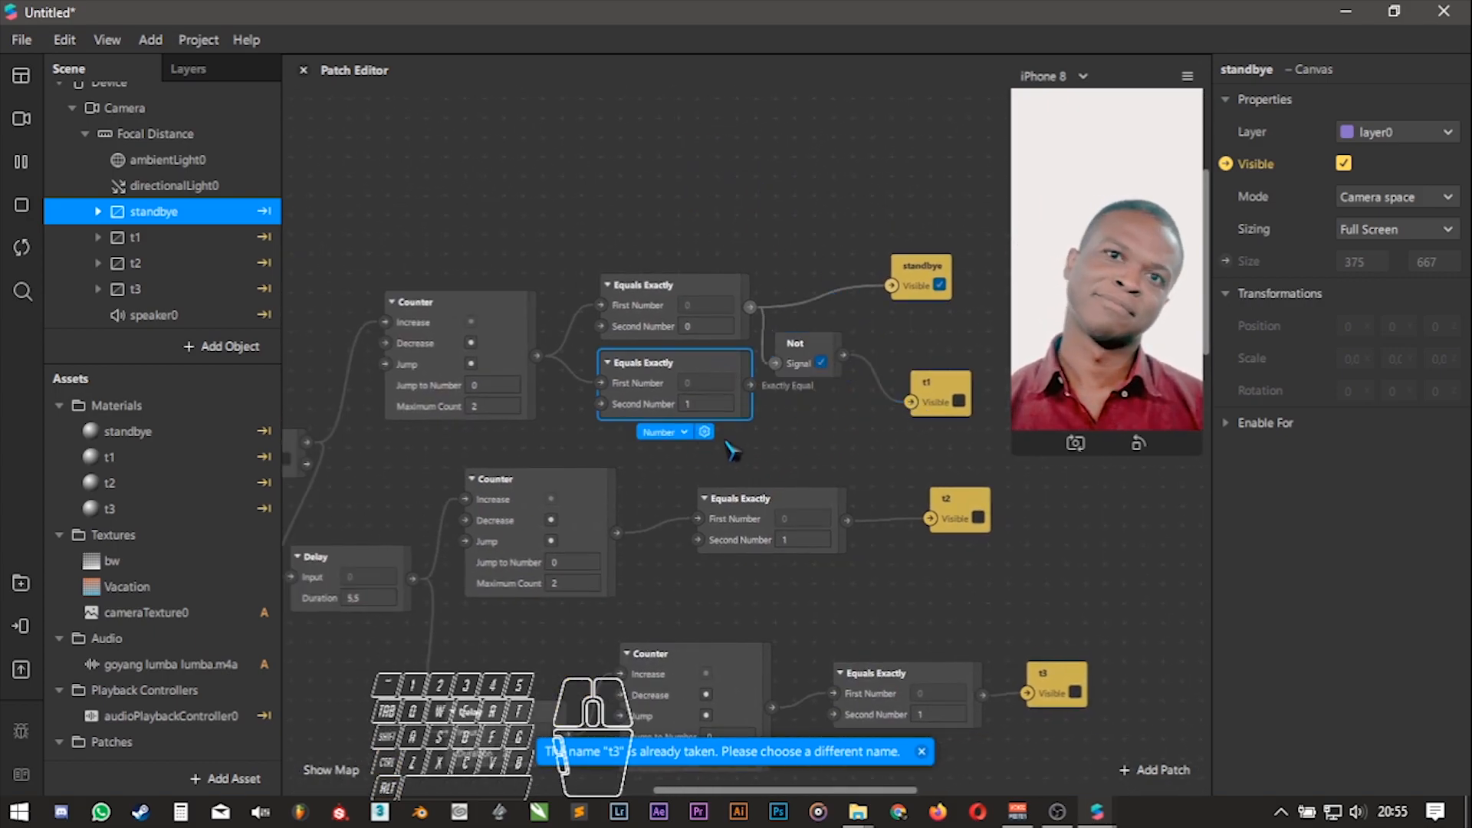
pyautogui.press('Delete')
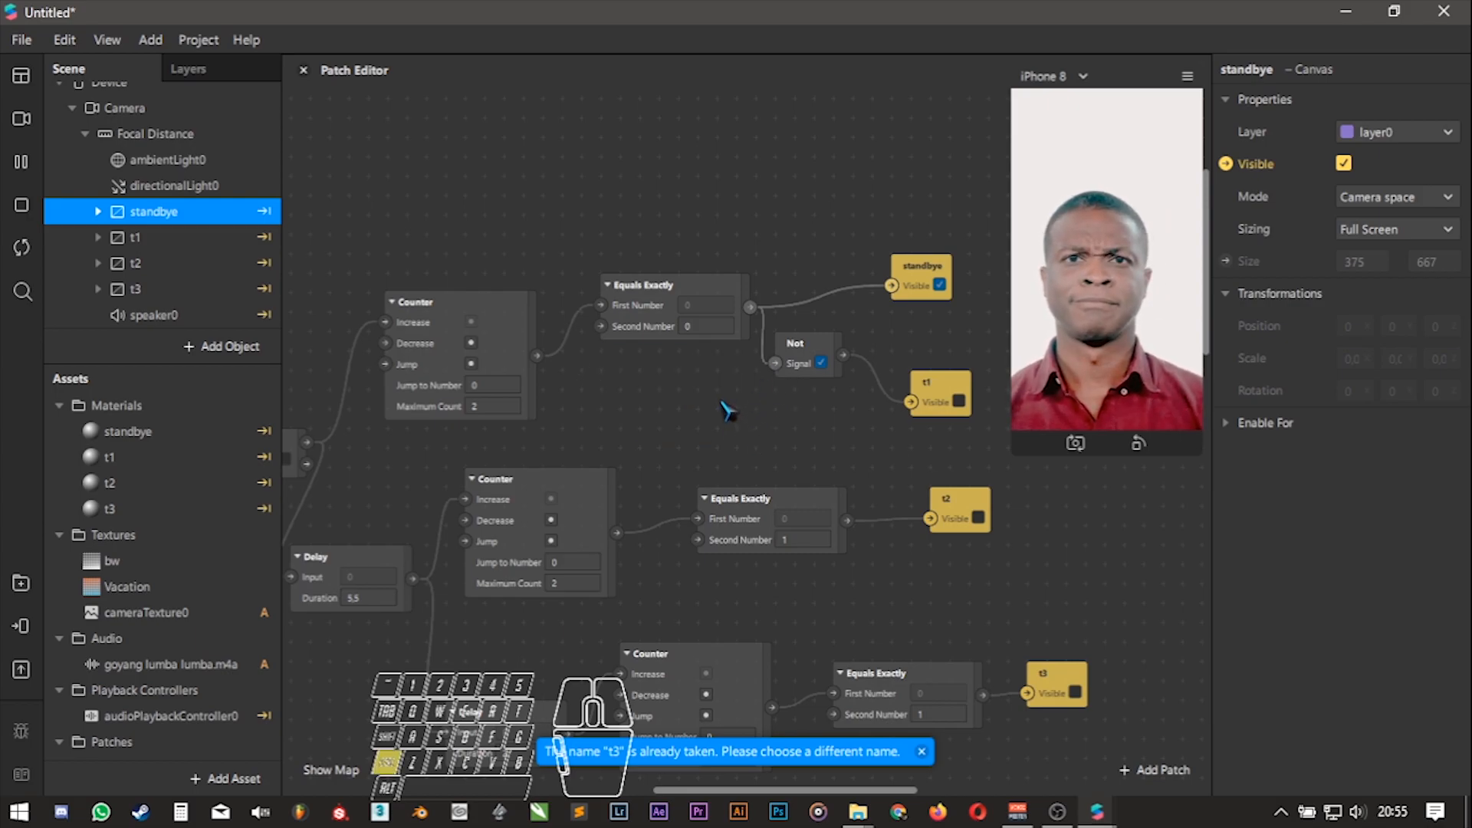
# - Shrink the preview so that it no longer covers the t1 and t2 Visible patches
pyautogui.keyDown('ctrl'); pyautogui.scroll(-2, 722, 403); pyautogui.keyUp('ctrl')
pyautogui.keyDown('alt'); pyautogui.moveTo(686, 421); pyautogui.dragTo(743, 365); pyautogui.keyUp('alt')
pyautogui.keyDown('ctrl'); pyautogui.scroll(3, 746, 364); pyautogui.keyUp('ctrl')
pyautogui.keyDown('alt'); pyautogui.moveTo(639, 350); pyautogui.dragTo(675, 284); pyautogui.keyUp('alt')
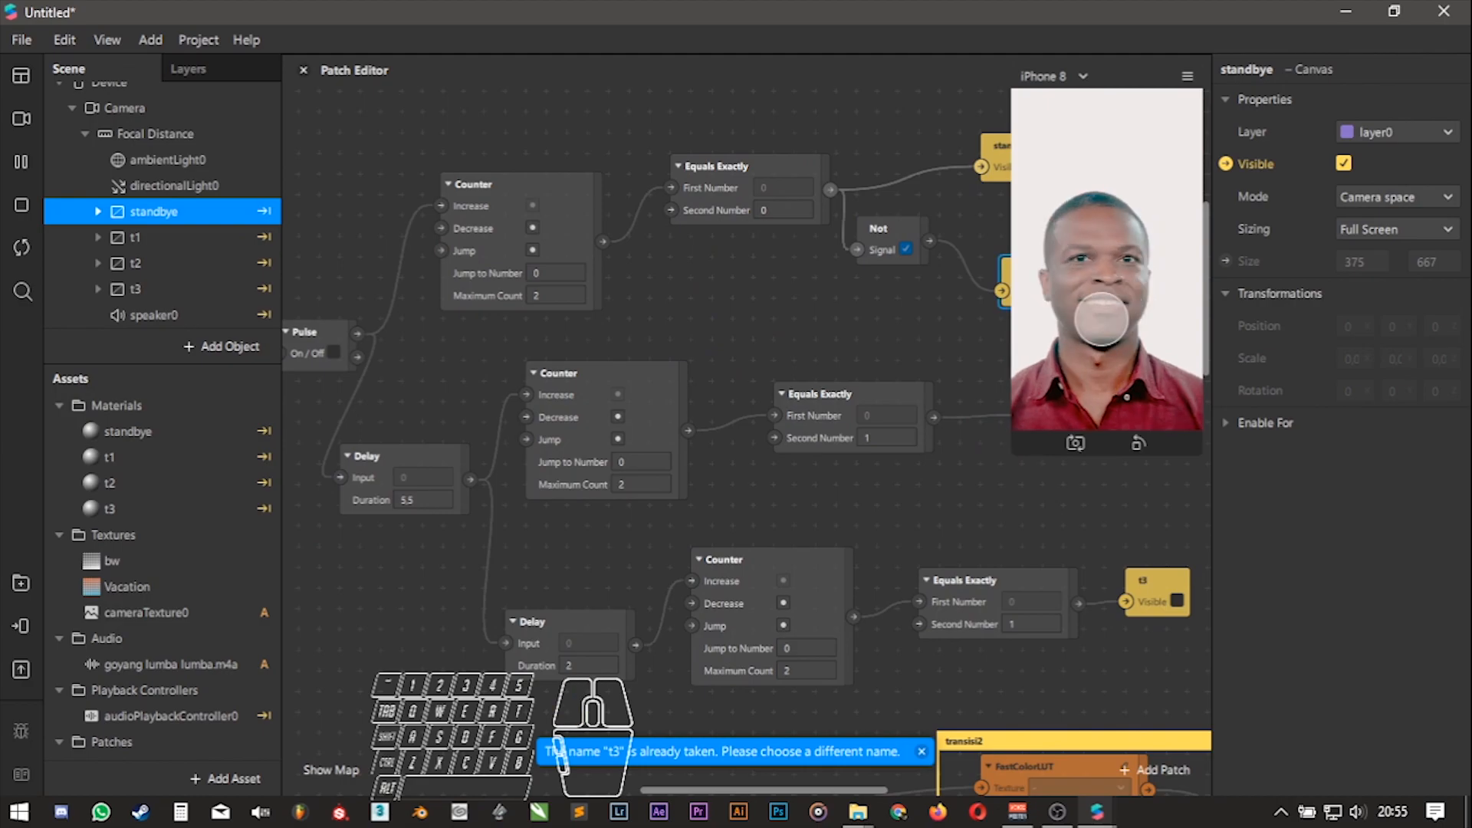
pyautogui.moveTo(1028, 465); pyautogui.dragTo(1075, 359)
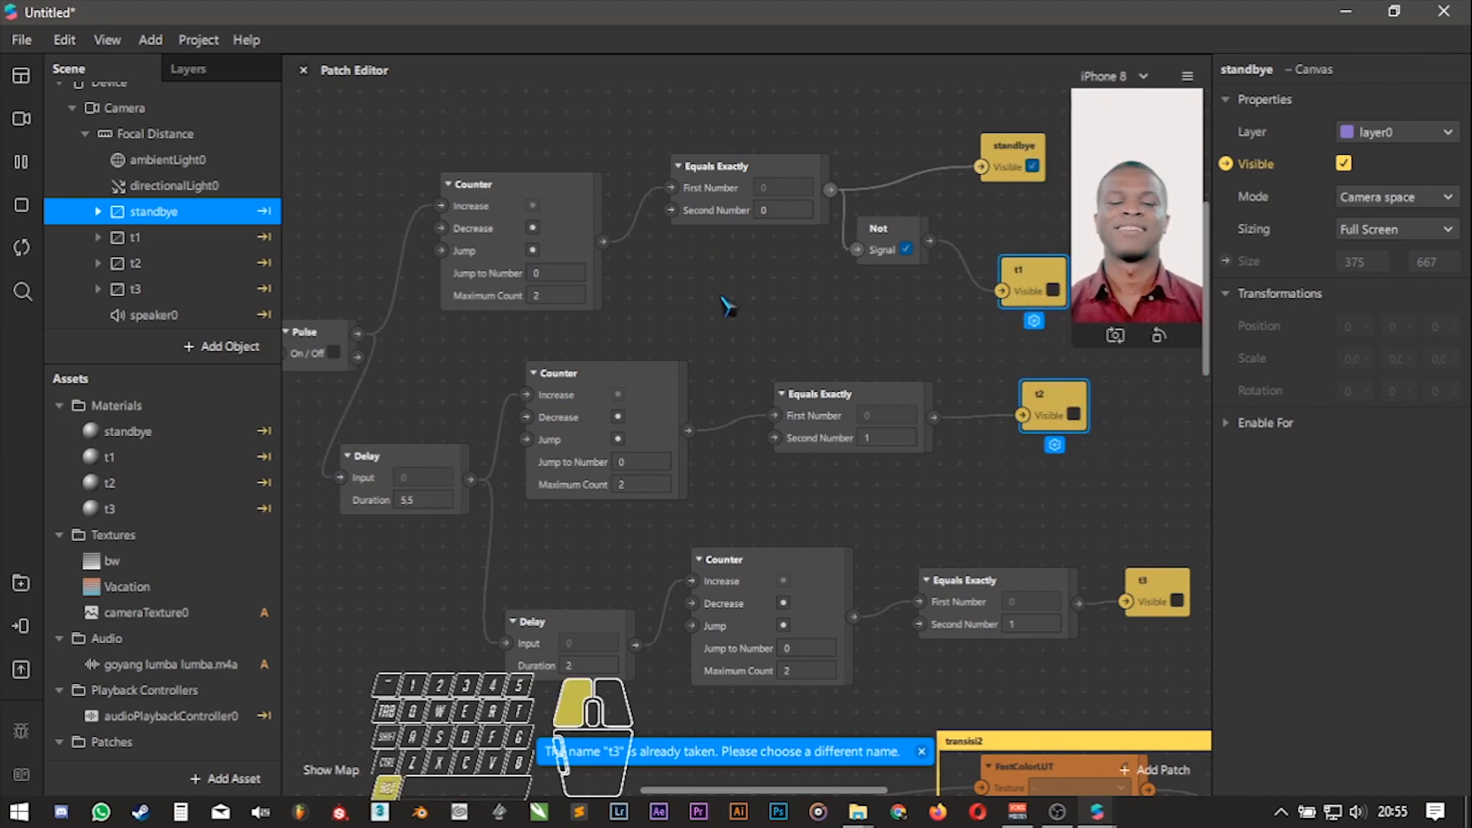
# - Review the 5,5 Delay, second Counter and Equals Exactly patches that drive t2's visibility
pyautogui.keyDown('alt'); pyautogui.moveTo(726, 303); pyautogui.dragTo(870, 272); pyautogui.keyUp('alt')
pyautogui.click(536, 424)
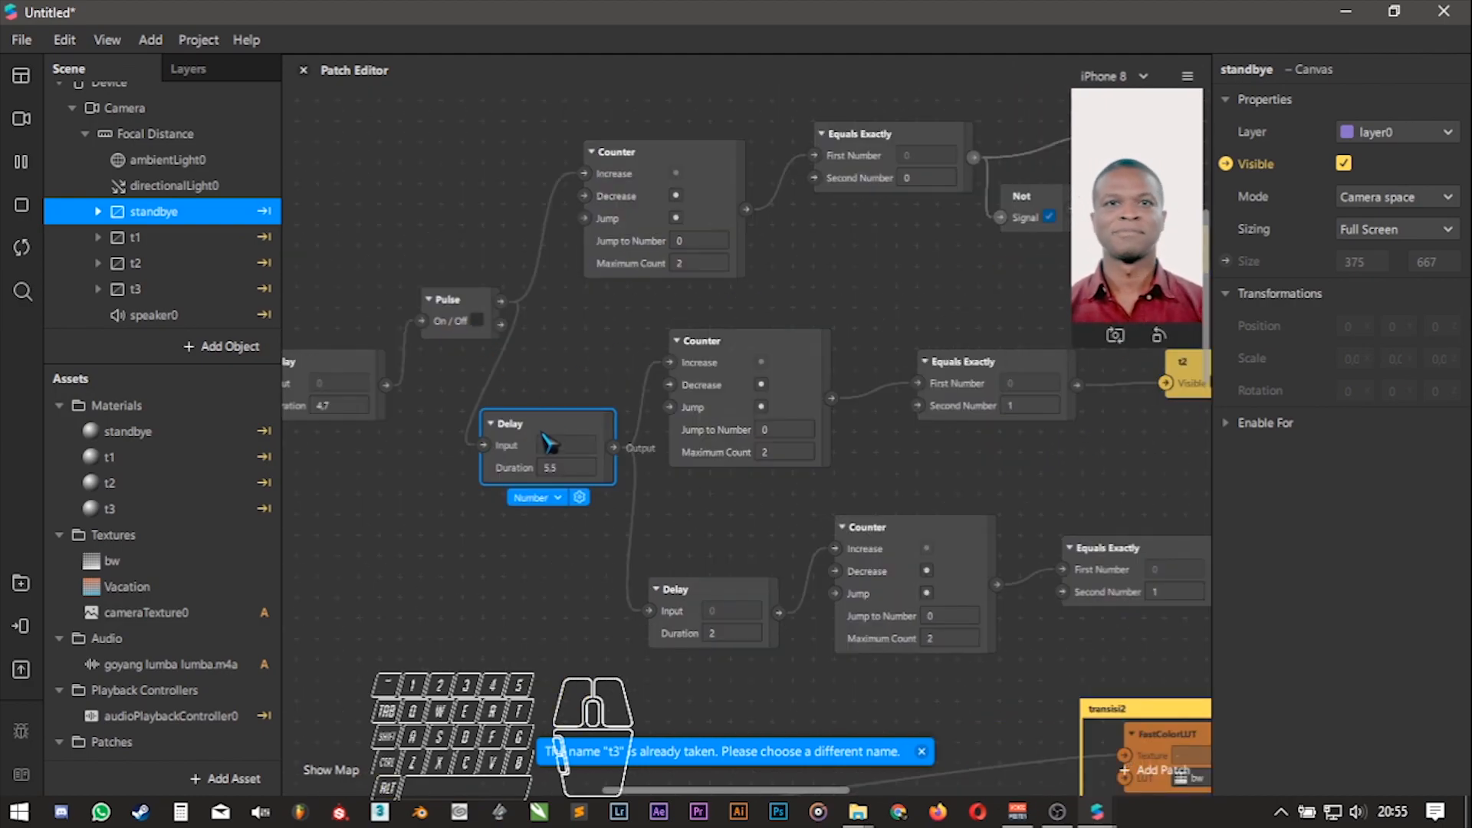
pyautogui.keyDown('ctrl'); pyautogui.click(735, 415); pyautogui.keyUp('ctrl')
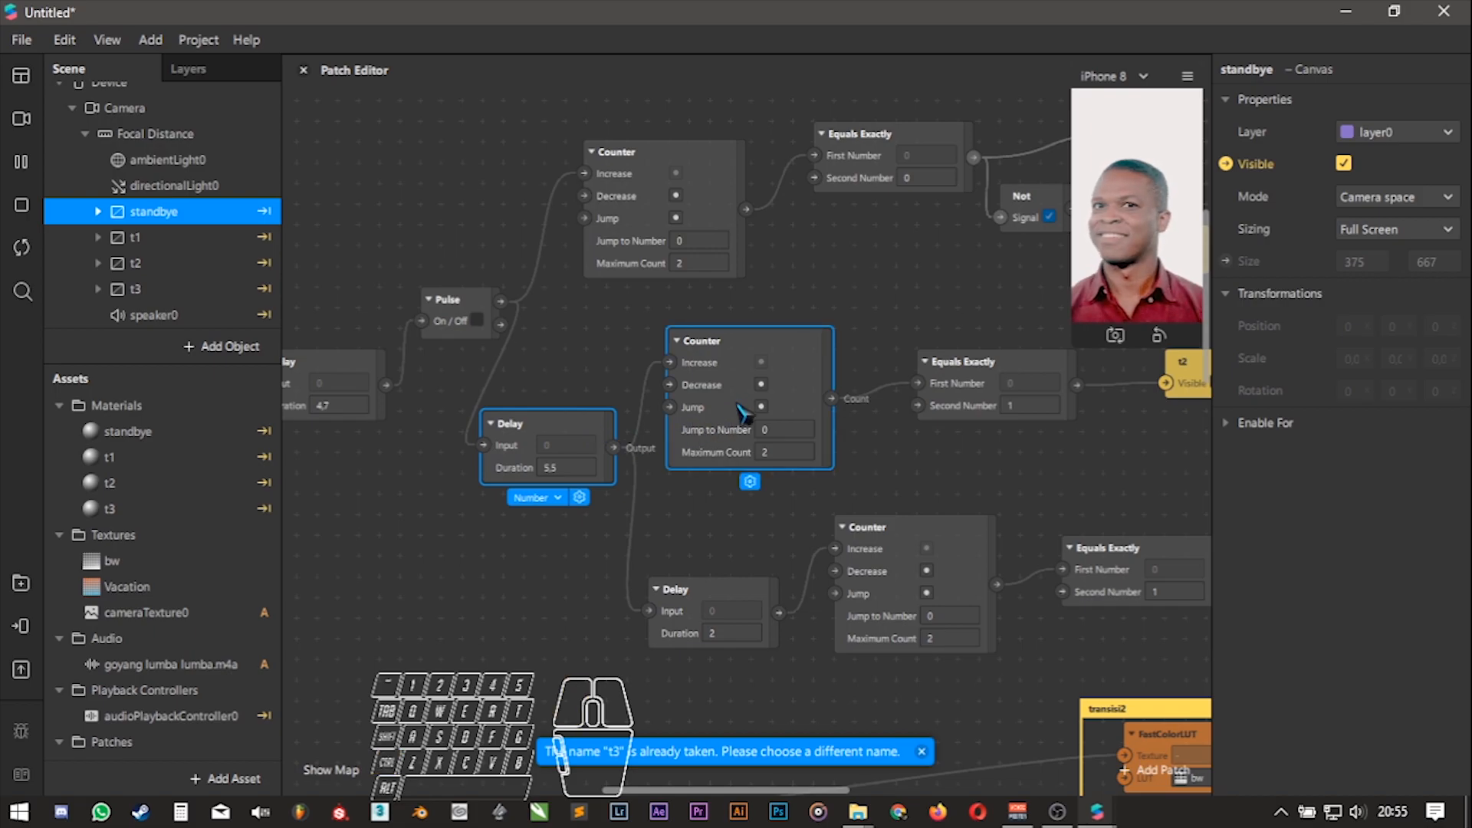
pyautogui.keyDown('ctrl'); pyautogui.click(937, 395); pyautogui.keyUp('ctrl')
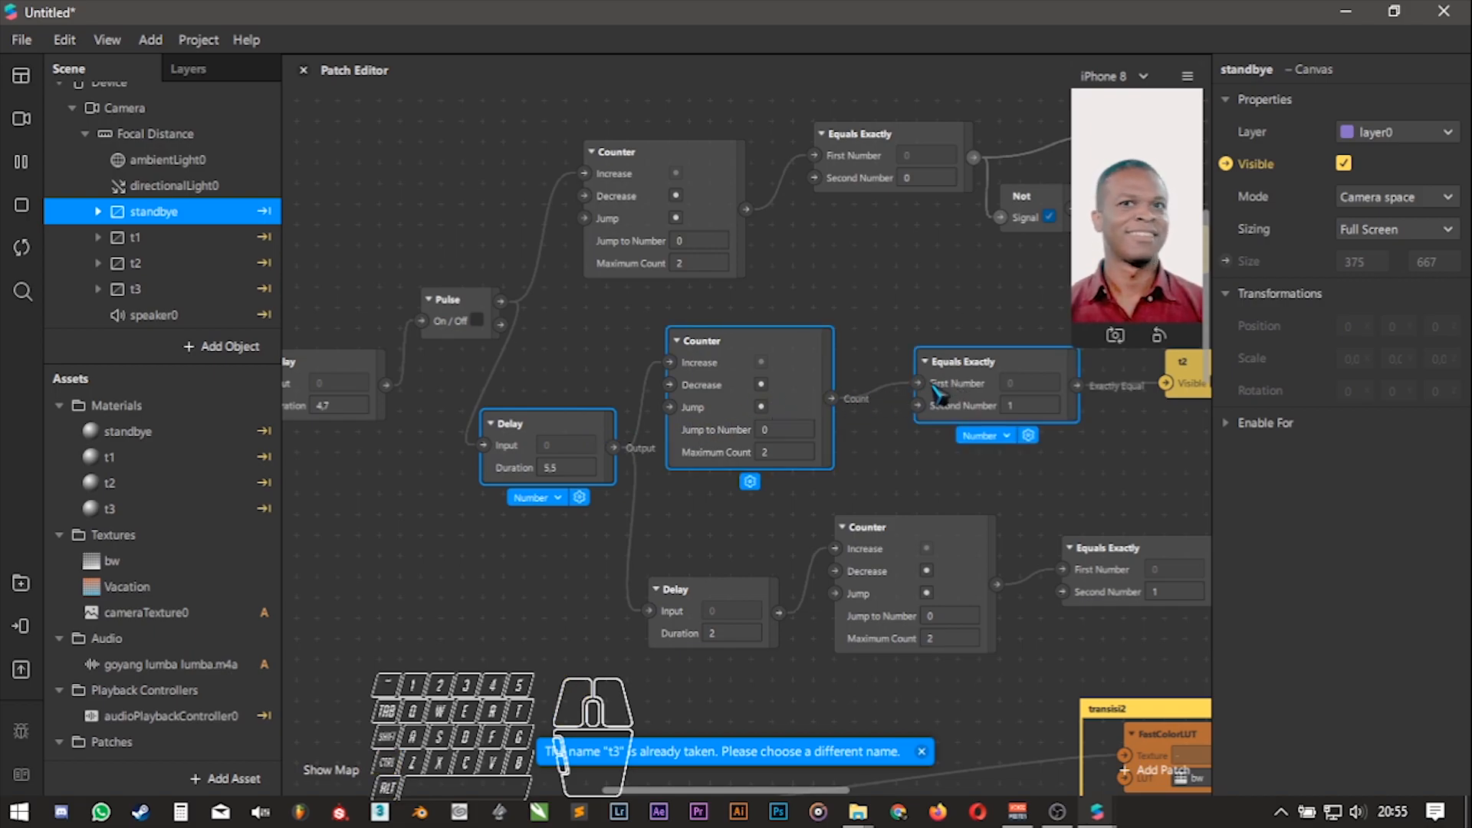
pyautogui.click(601, 349)
# - Move t2's Visible patch slightly lower beside its Equals Exactly patch
pyautogui.keyDown('alt'); pyautogui.moveTo(551, 376); pyautogui.dragTo(472, 380); pyautogui.keyUp('alt')
pyautogui.moveTo(1118, 384); pyautogui.dragTo(1118, 405)
pyautogui.click(560, 364)
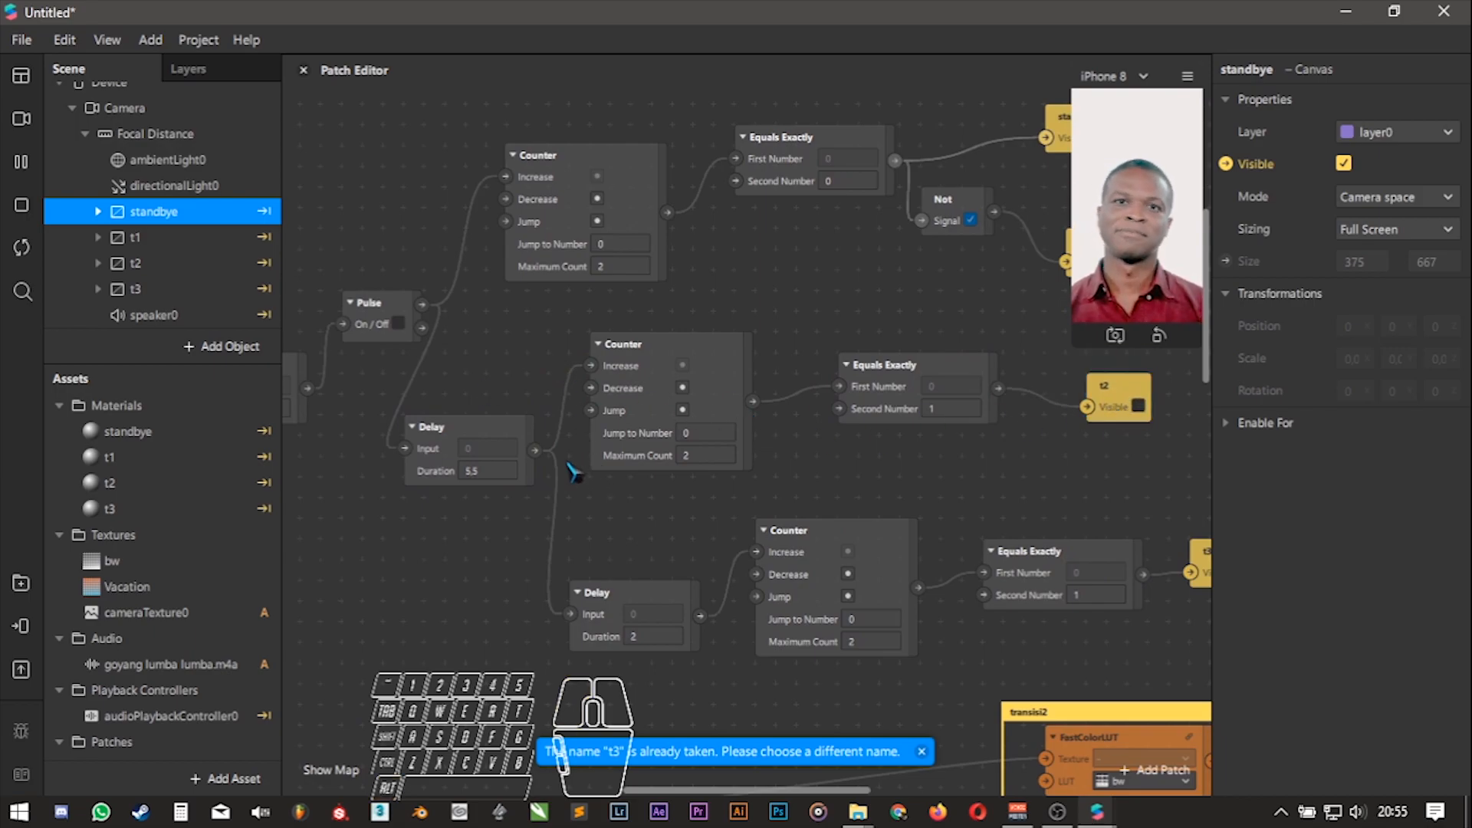
pyautogui.click(1125, 411)
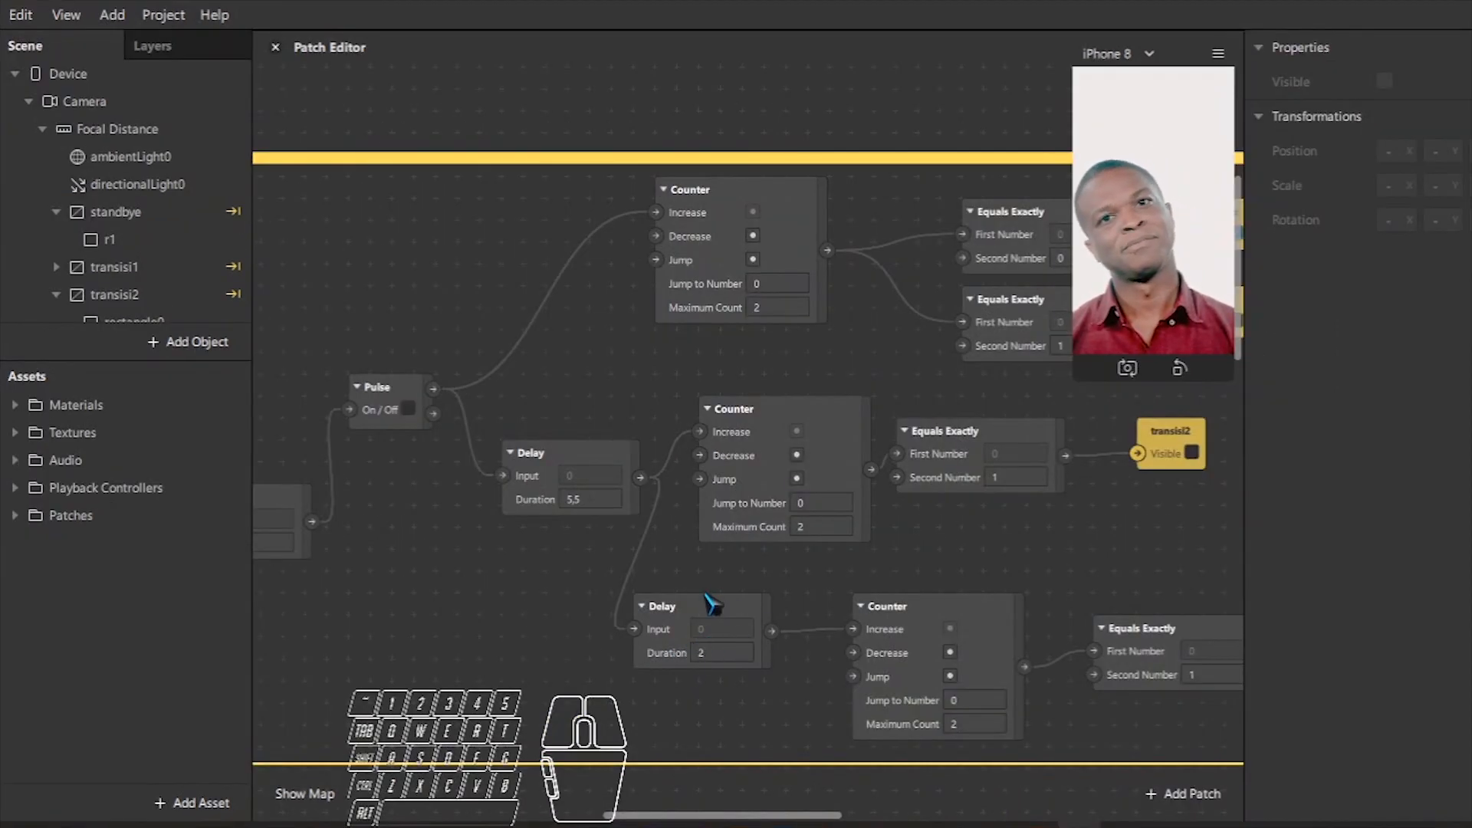
# - In the project version with the transisi canvases, examine the 5,5 and 2-second Delays and the Counter that leads to transisi3
pyautogui.click(712, 605)
pyautogui.keyDown('shift'); pyautogui.click(943, 647); pyautogui.keyUp('shift')
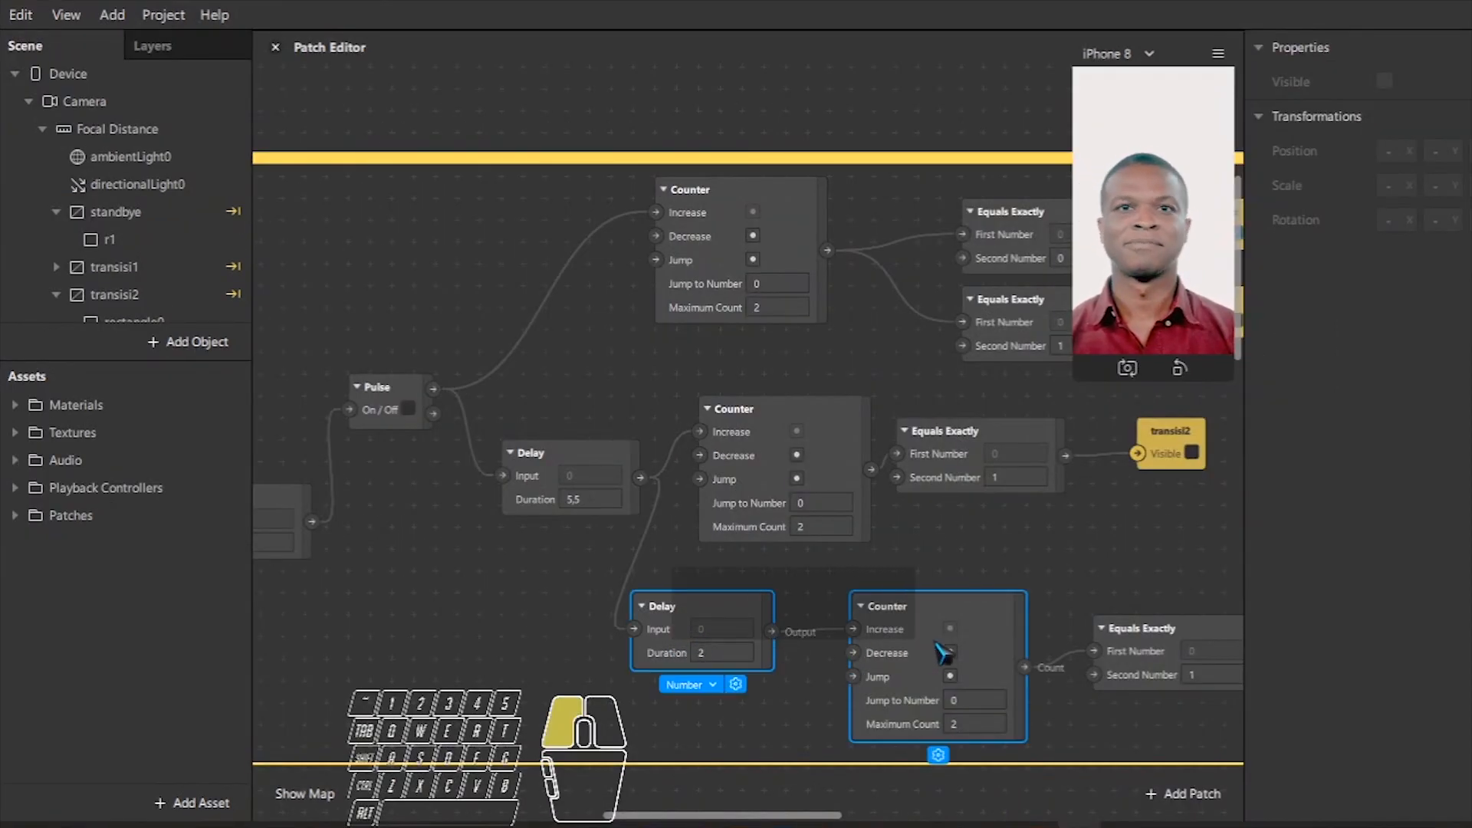
pyautogui.hscroll(3, 928, 636)
pyautogui.keyDown('ctrl'); pyautogui.scroll(-1, 855, 583); pyautogui.keyUp('ctrl')
pyautogui.moveTo(887, 531)
pyautogui.keyDown('alt'); pyautogui.mouseDown()
pyautogui.moveTo(809, 515)
pyautogui.moveTo(873, 519)
pyautogui.mouseUp(); pyautogui.keyUp('alt')
pyautogui.keyDown('ctrl'); pyautogui.scroll(1, 878, 517); pyautogui.keyUp('ctrl')
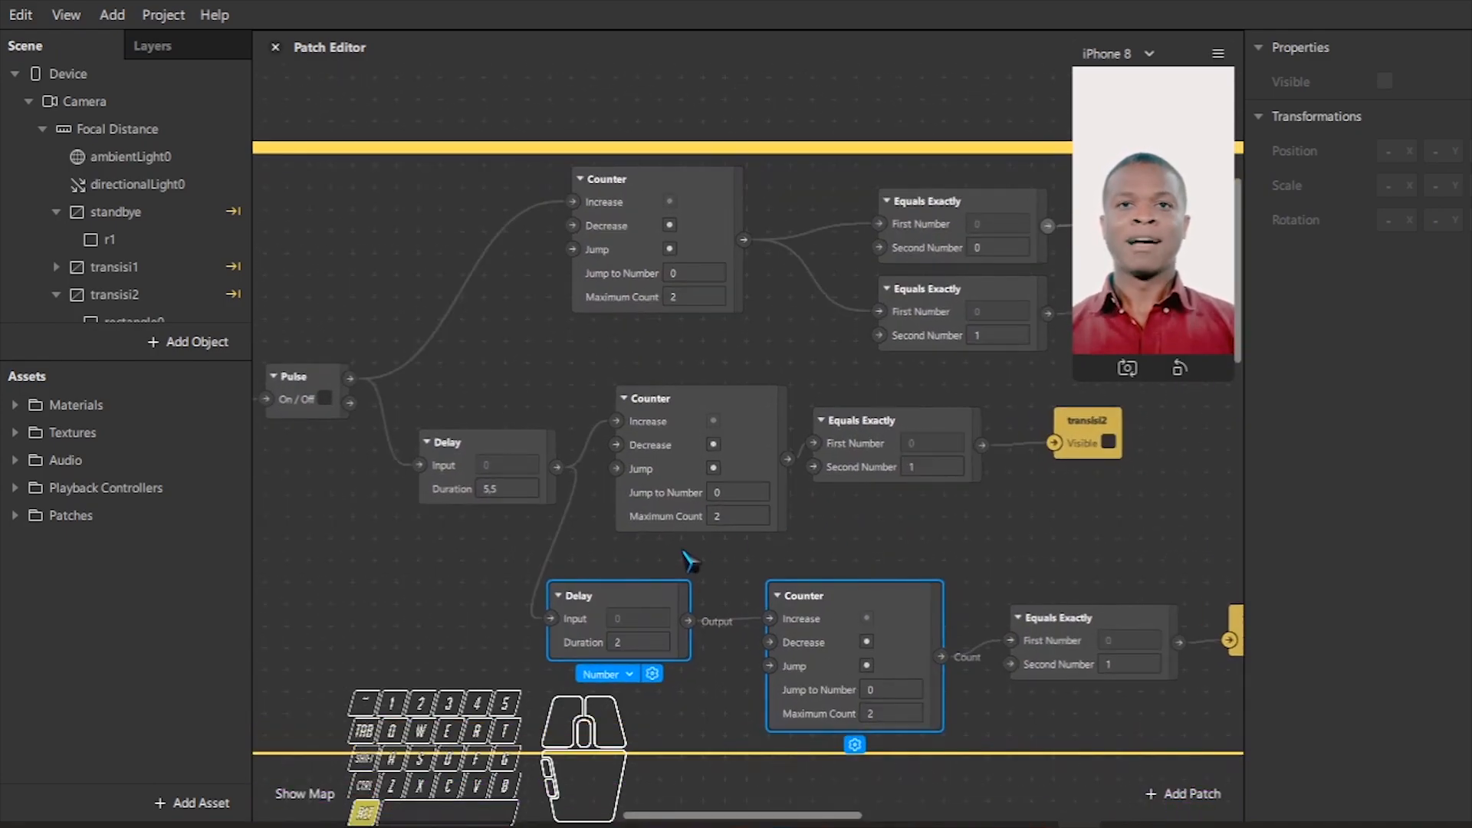
pyautogui.keyDown('alt'); pyautogui.moveTo(698, 549); pyautogui.dragTo(755, 552); pyautogui.keyUp('alt')
pyautogui.click(505, 456)
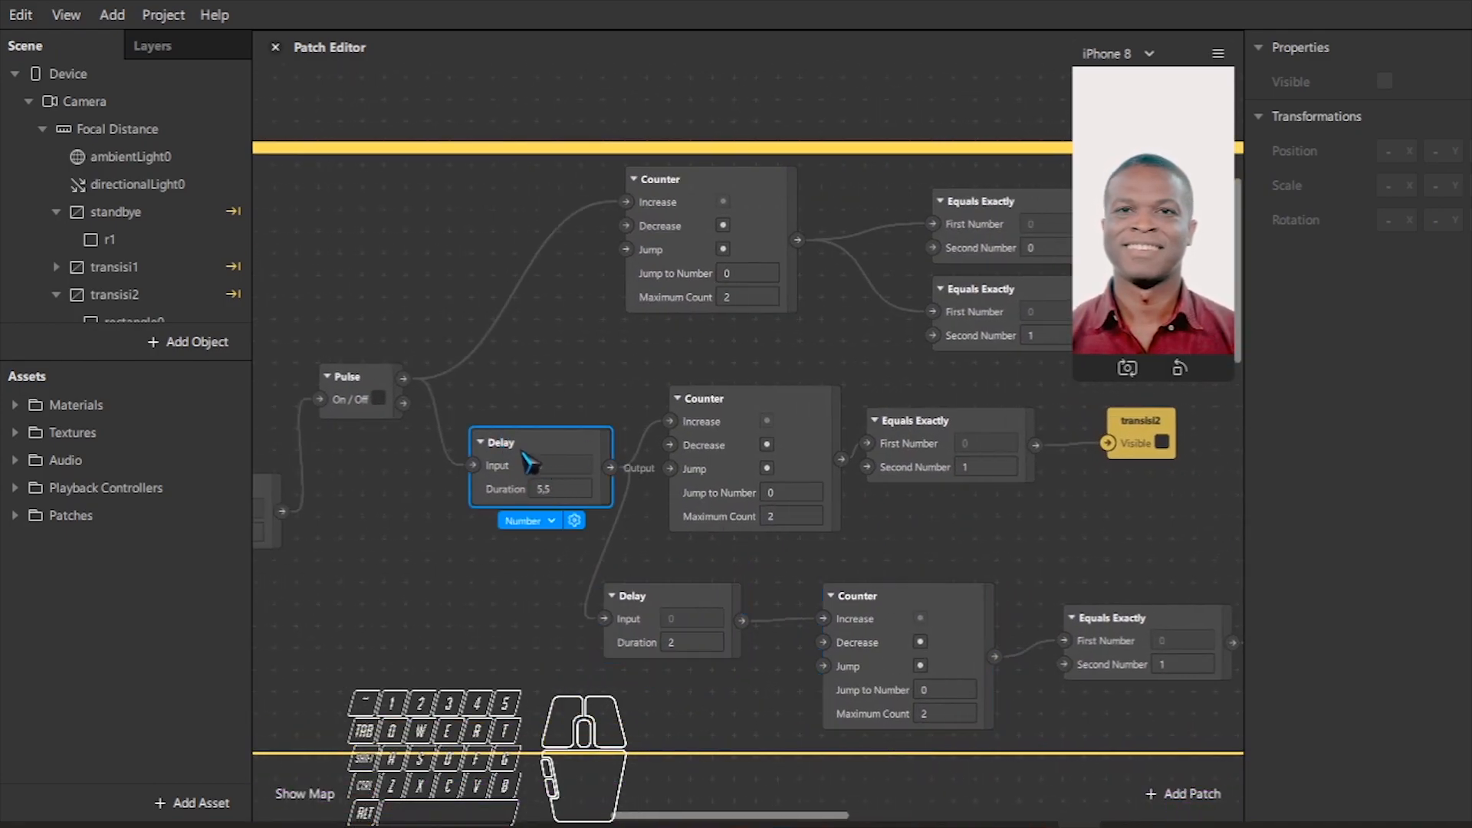
pyautogui.keyDown('ctrl'); pyautogui.click(651, 609); pyautogui.keyUp('ctrl')
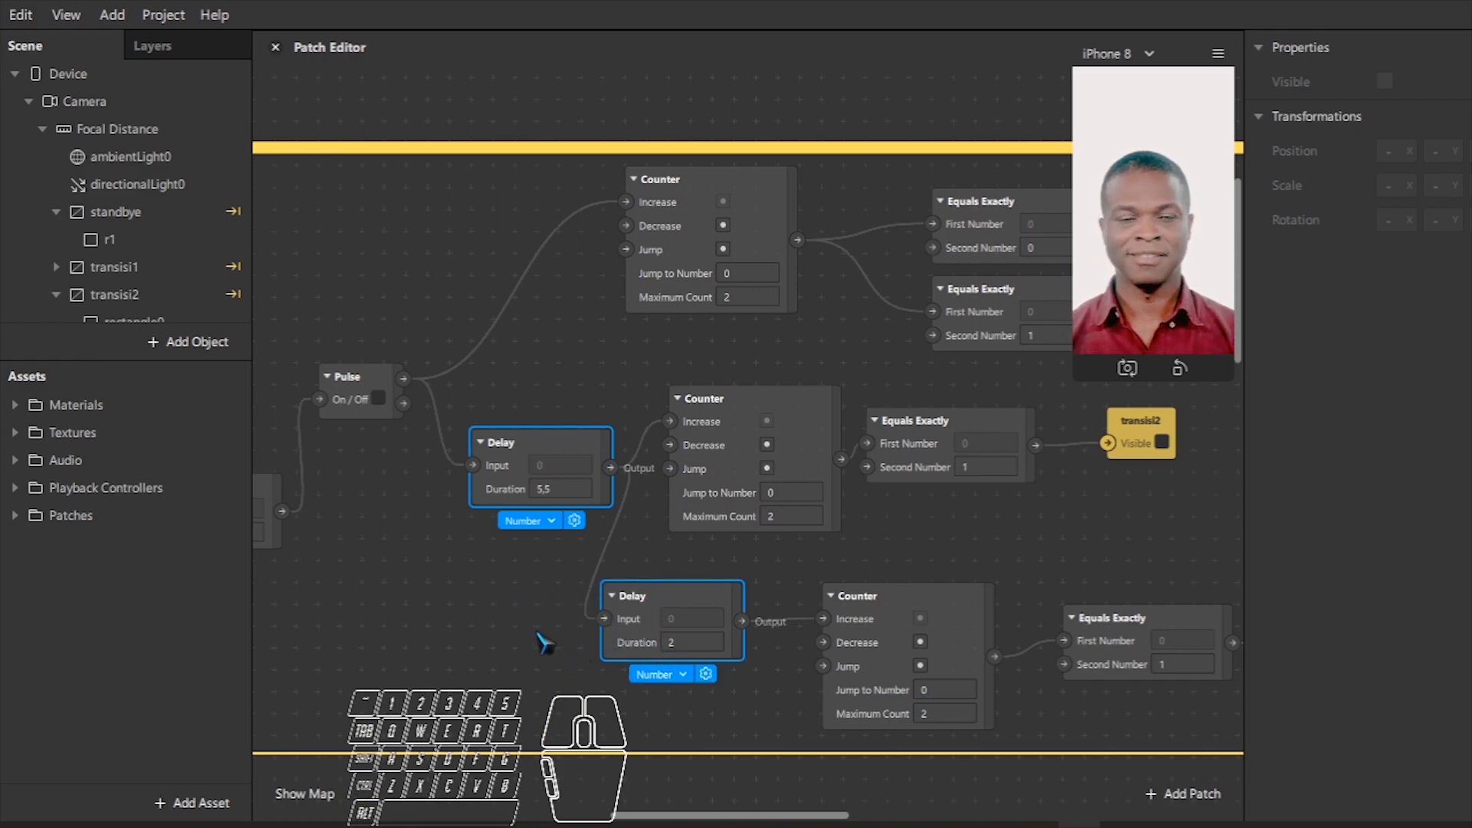
# - Try feeding the lower Delay directly from the Pulse with its duration set to 7,7, and compare it with the transisi2 chain
pyautogui.moveTo(402, 378); pyautogui.dragTo(624, 660)
pyautogui.click(623, 638)
pyautogui.click(693, 665)
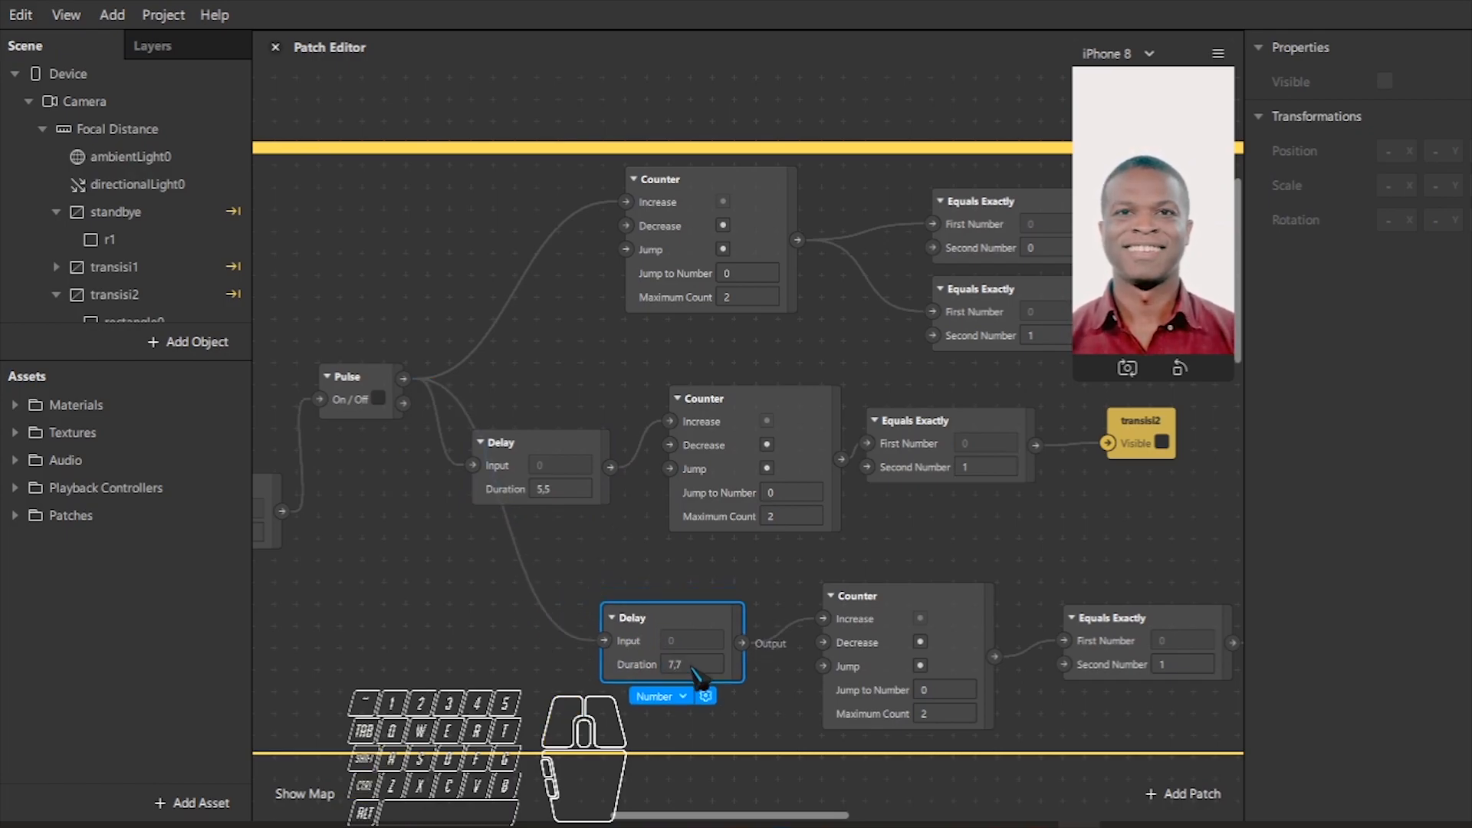
pyautogui.keyDown('alt'); pyautogui.moveTo(744, 587); pyautogui.dragTo(648, 598); pyautogui.keyUp('alt')
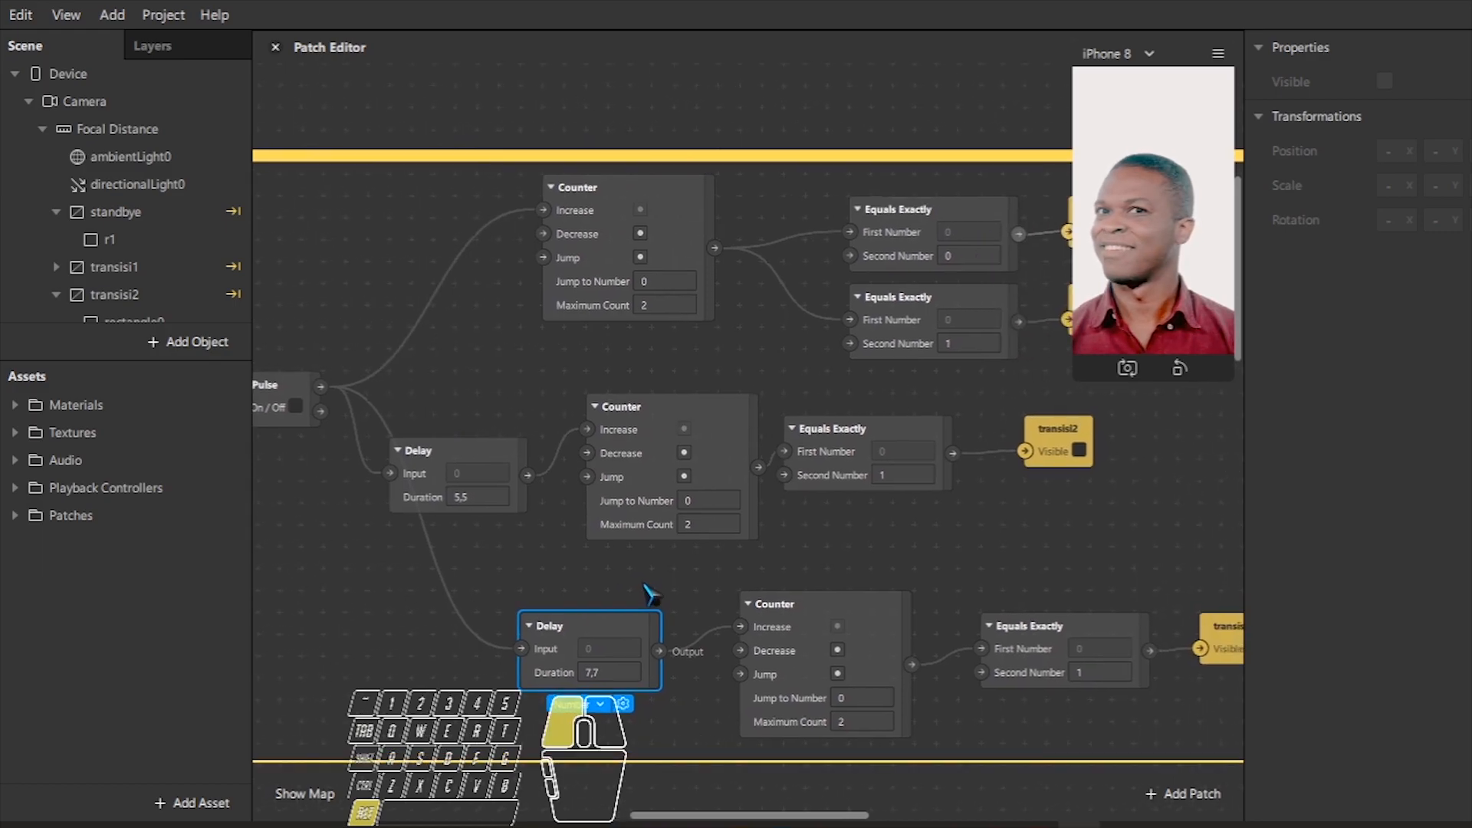
pyautogui.keyDown('alt'); pyautogui.moveTo(1035, 613); pyautogui.dragTo(1024, 600); pyautogui.keyUp('alt')
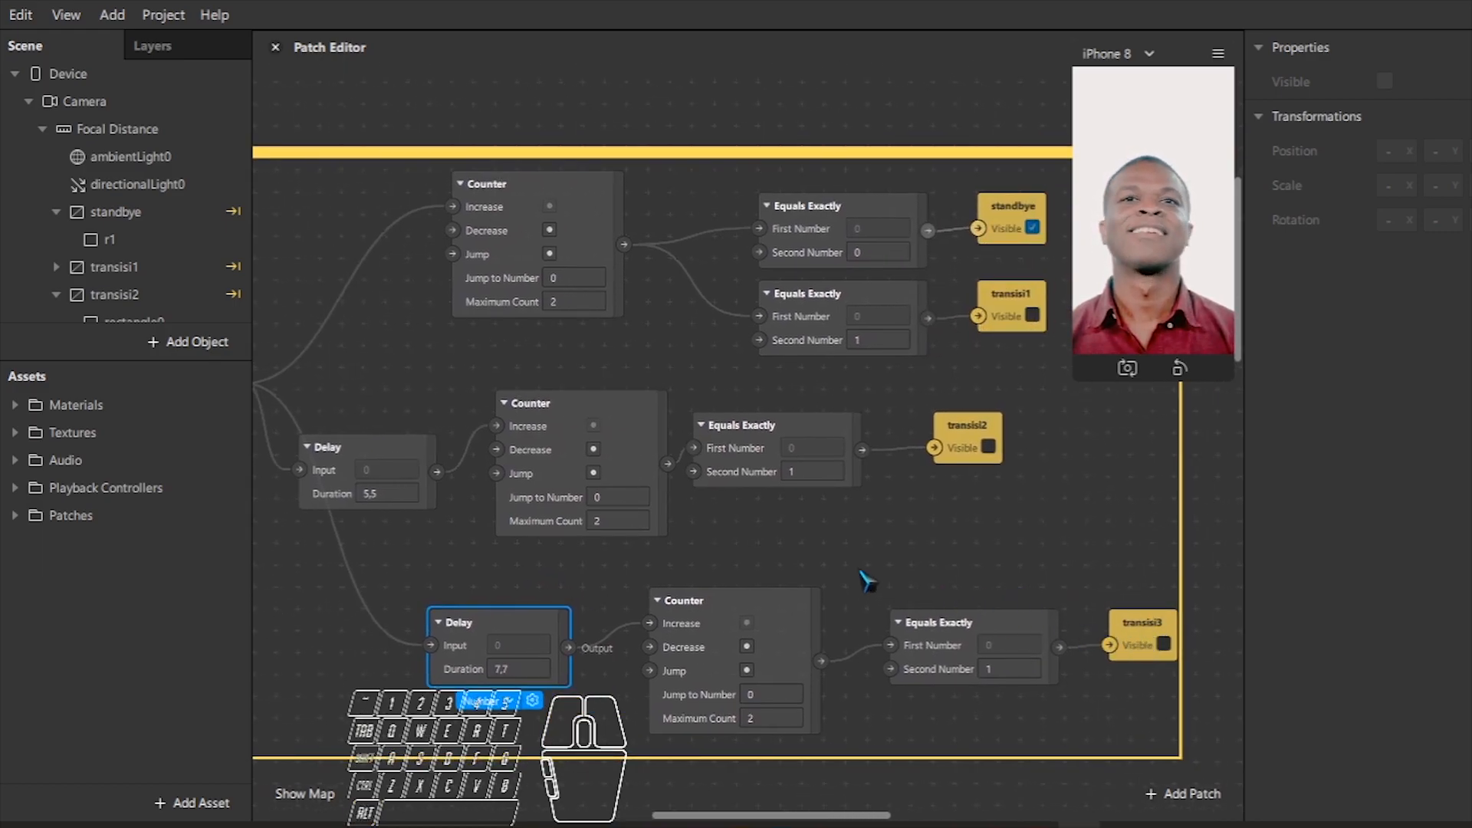
pyautogui.keyDown('alt'); pyautogui.moveTo(881, 576); pyautogui.dragTo(937, 591); pyautogui.keyUp('alt')
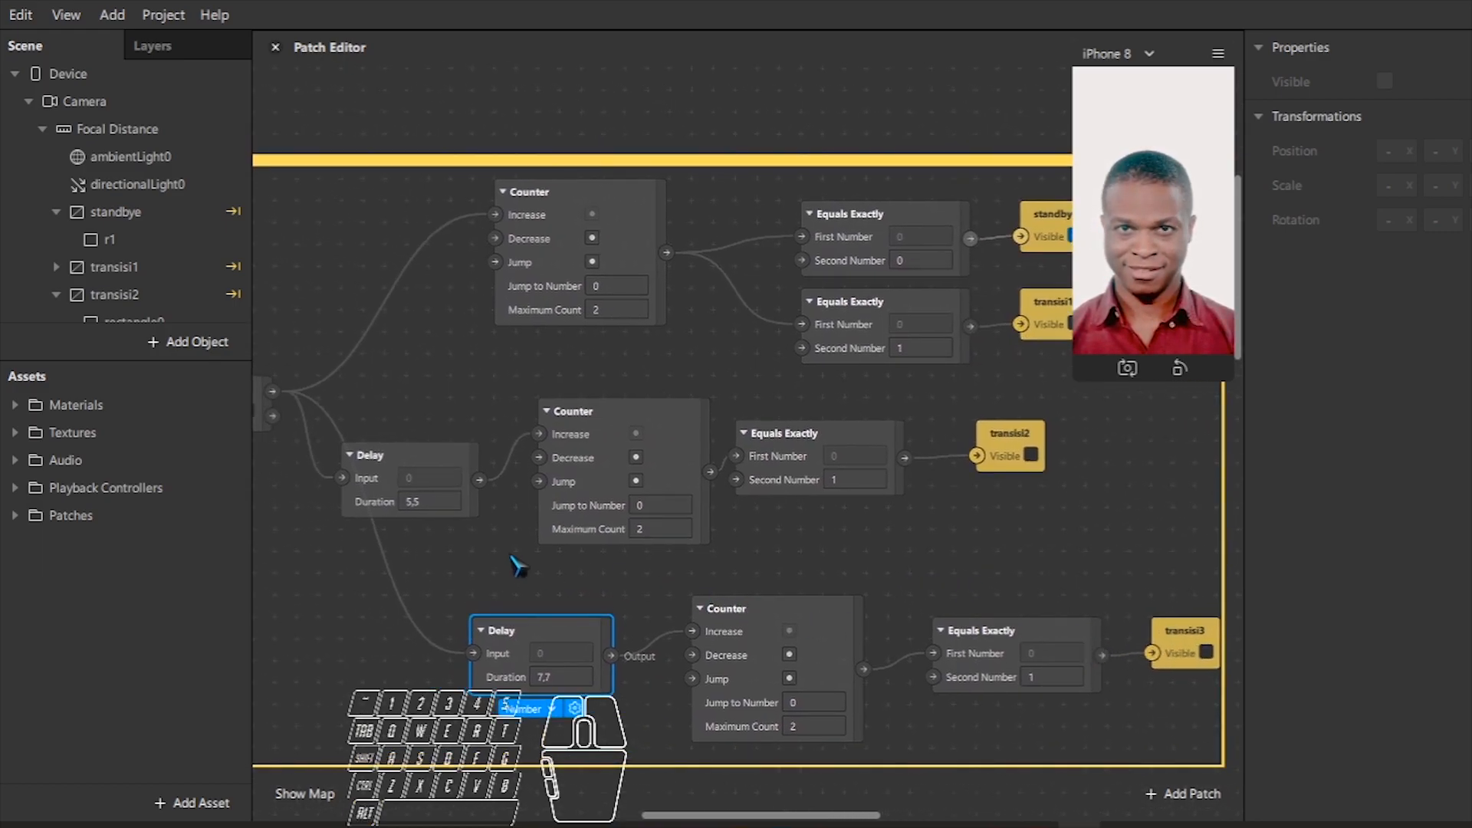
pyautogui.moveTo(407, 434); pyautogui.dragTo(989, 507)
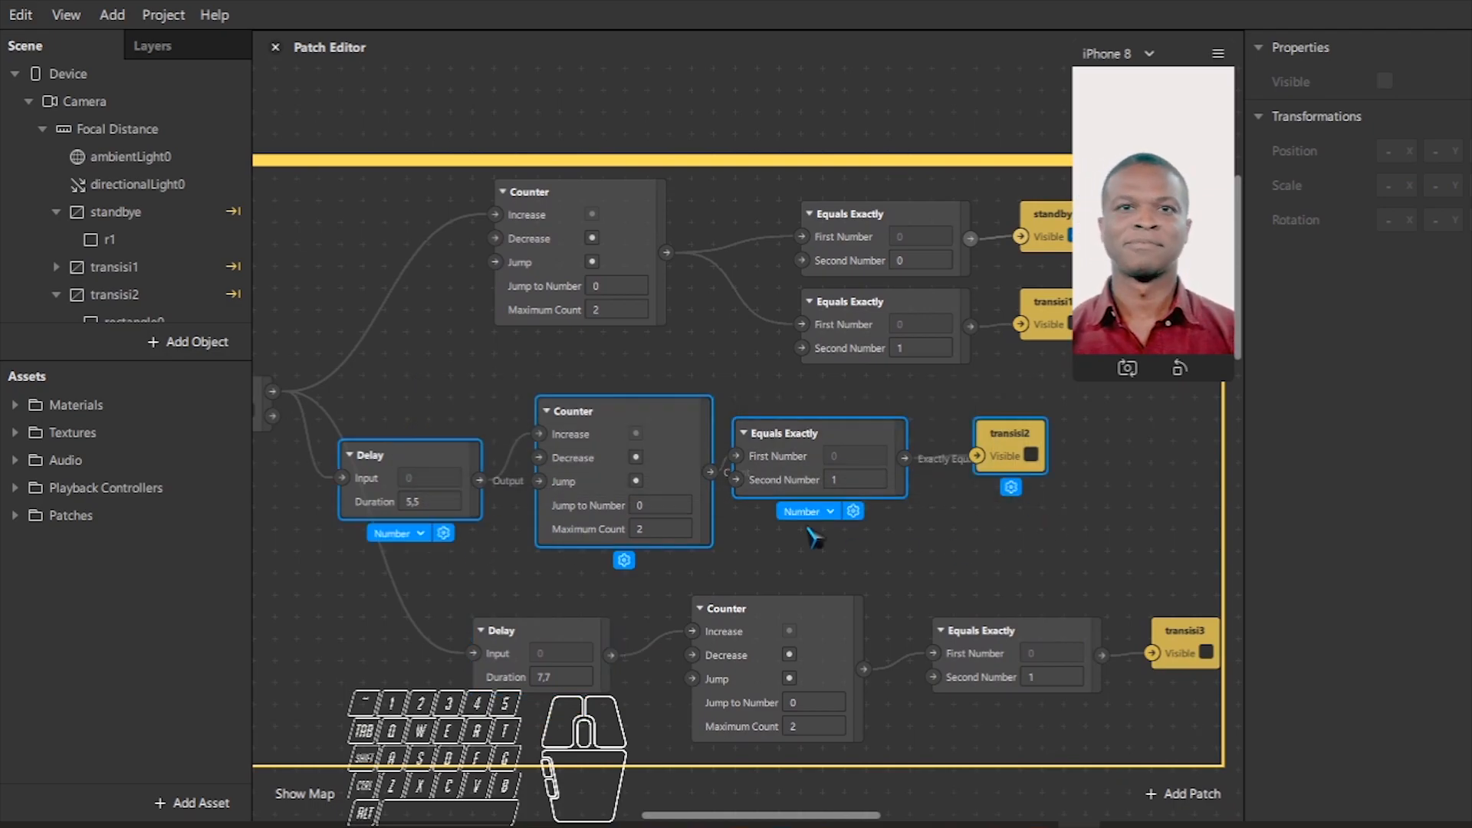
# - Reconnect the lower Delay's input to the 5,5 Delay's output and set its duration back to 2
pyautogui.keyDown('alt'); pyautogui.moveTo(633, 706); pyautogui.dragTo(673, 708); pyautogui.keyUp('alt')
pyautogui.moveTo(518, 480); pyautogui.dragTo(514, 656)
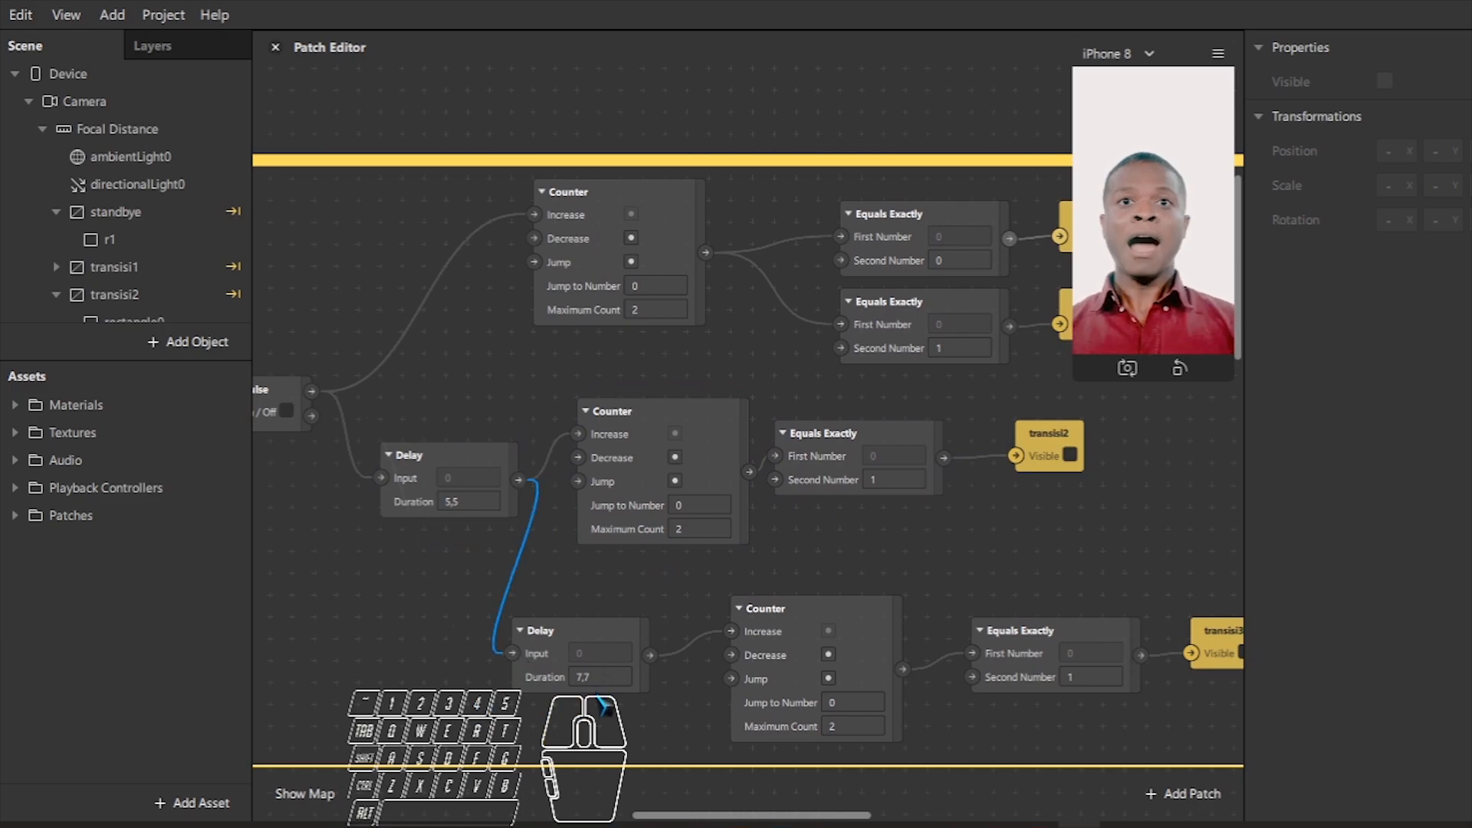
pyautogui.hotkey('ctrl', 'a')
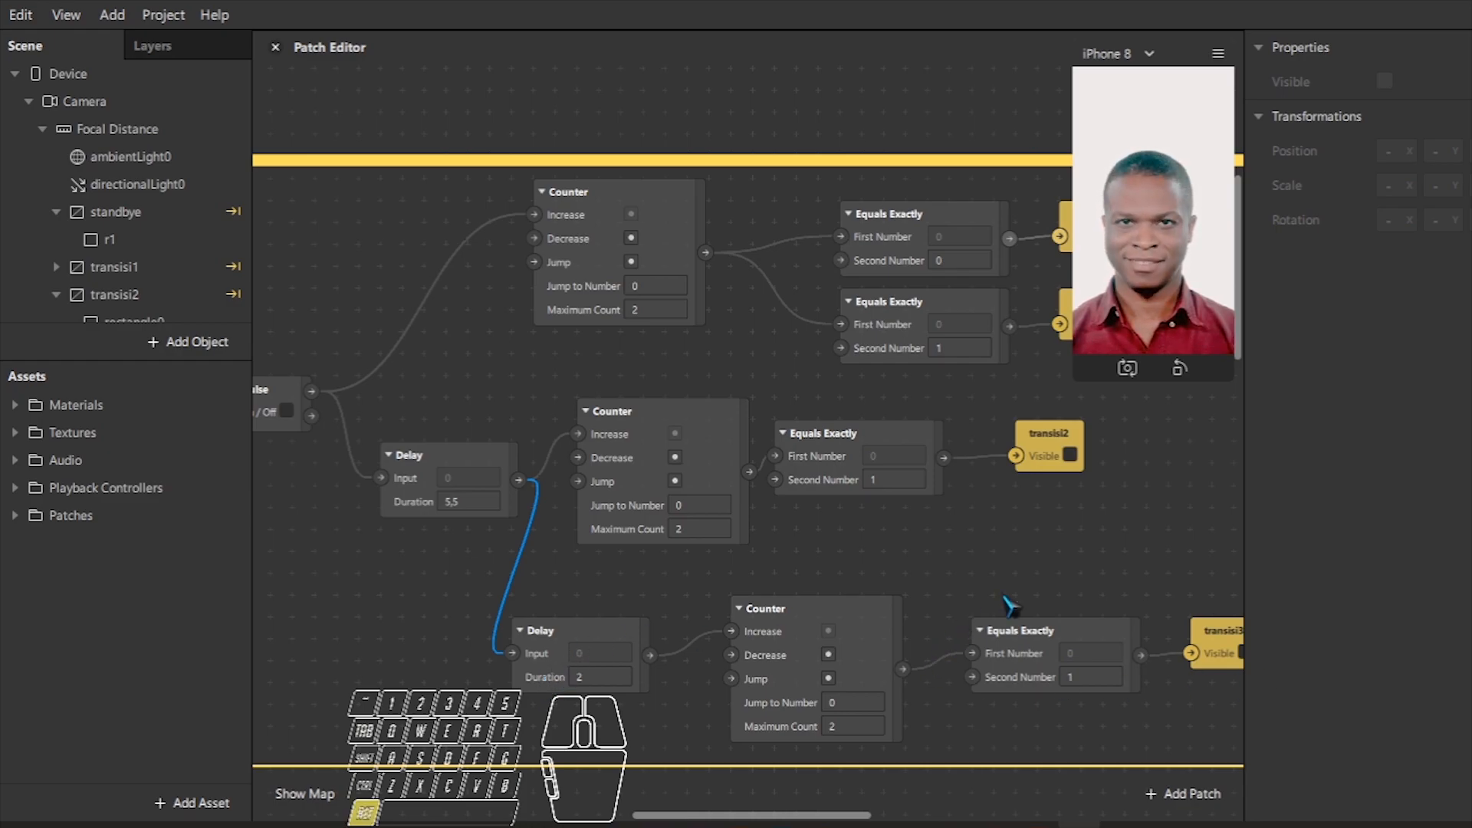
pyautogui.keyDown('alt'); pyautogui.moveTo(1134, 615); pyautogui.dragTo(1062, 550); pyautogui.keyUp('alt')
pyautogui.keyDown('ctrl'); pyautogui.scroll(-1, 891, 561); pyautogui.keyUp('ctrl')
pyautogui.keyDown('ctrl'); pyautogui.scroll(-1, 892, 566); pyautogui.keyUp('ctrl')
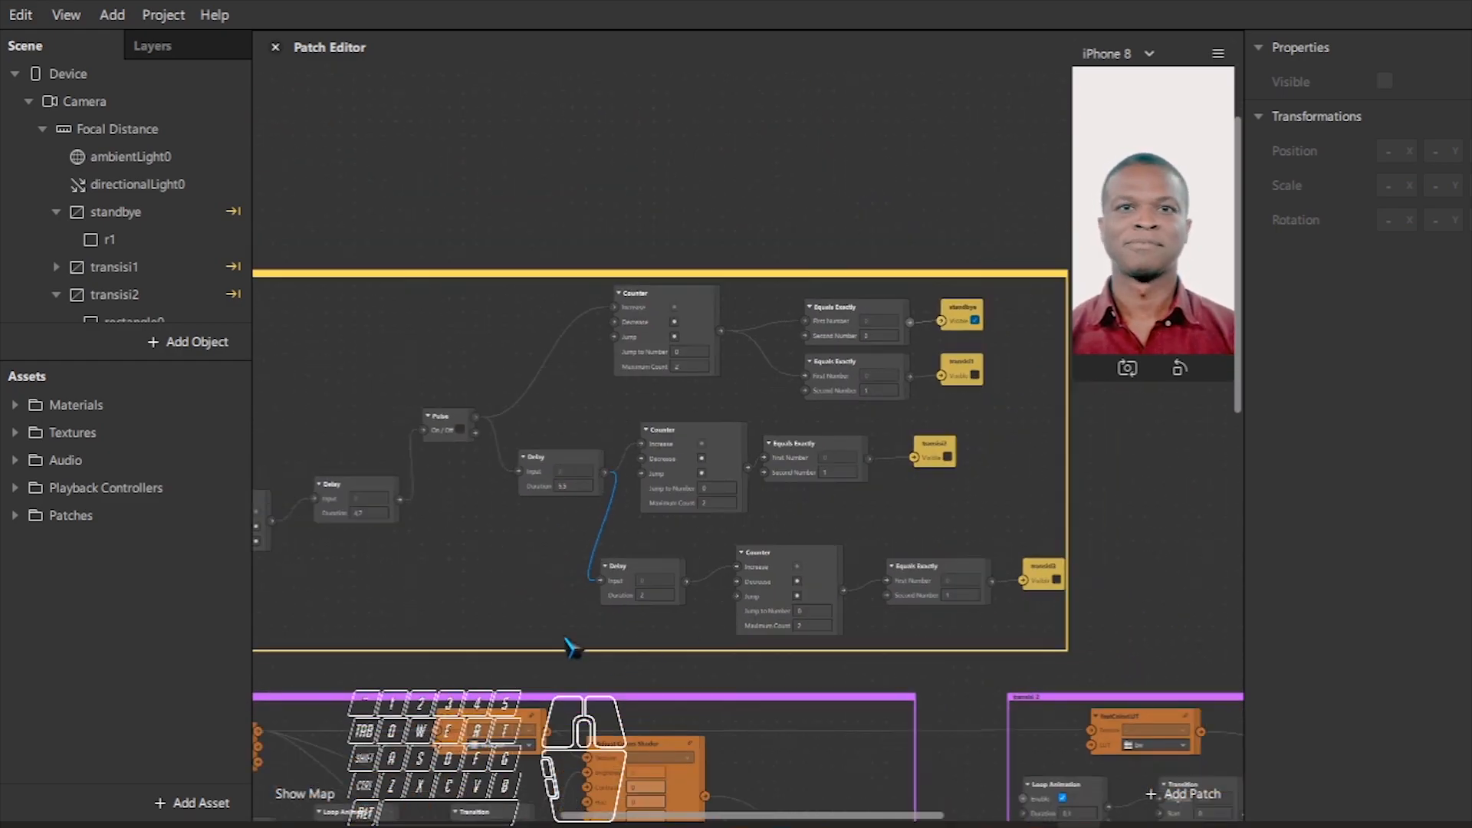
# - Add a patch for the scene's Camera to the graph and place it above the Screen Tap patch
pyautogui.keyDown('alt'); pyautogui.moveTo(485, 563); pyautogui.dragTo(666, 295); pyautogui.keyUp('alt')
pyautogui.keyDown('ctrl'); pyautogui.scroll(-2, 751, 453); pyautogui.keyUp('ctrl')
pyautogui.keyDown('alt'); pyautogui.moveTo(769, 605); pyautogui.dragTo(1023, 489); pyautogui.keyUp('alt')
pyautogui.keyDown('alt'); pyautogui.moveTo(682, 596); pyautogui.dragTo(696, 589); pyautogui.keyUp('alt')
pyautogui.keyDown('ctrl'); pyautogui.scroll(4, 534, 539); pyautogui.keyUp('ctrl')
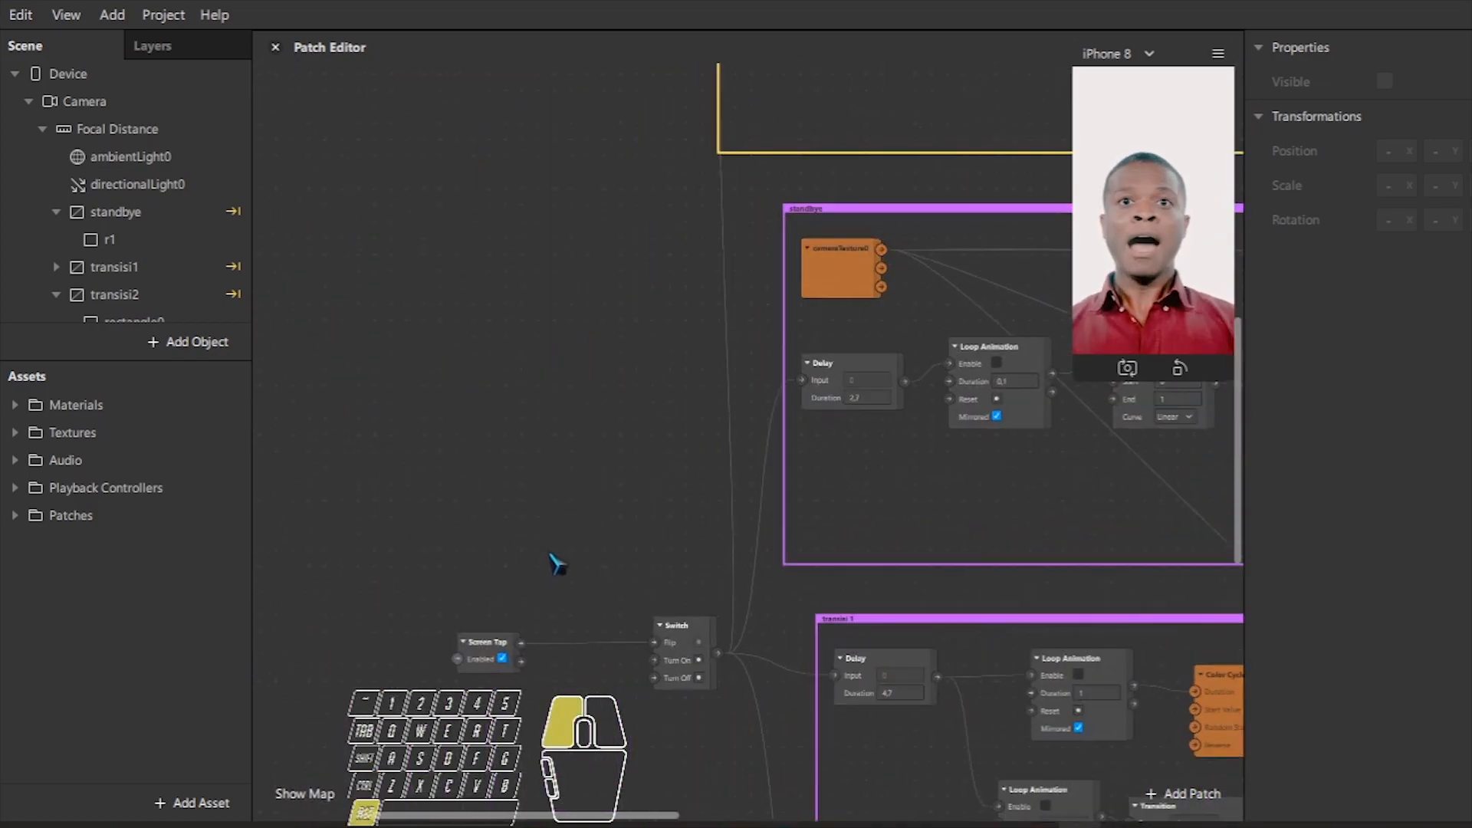
pyautogui.keyDown('alt'); pyautogui.moveTo(550, 561); pyautogui.dragTo(599, 396); pyautogui.keyUp('alt')
pyautogui.keyDown('ctrl'); pyautogui.scroll(2, 611, 381); pyautogui.keyUp('ctrl')
pyautogui.keyDown('alt'); pyautogui.moveTo(624, 299); pyautogui.dragTo(582, 243); pyautogui.keyUp('alt')
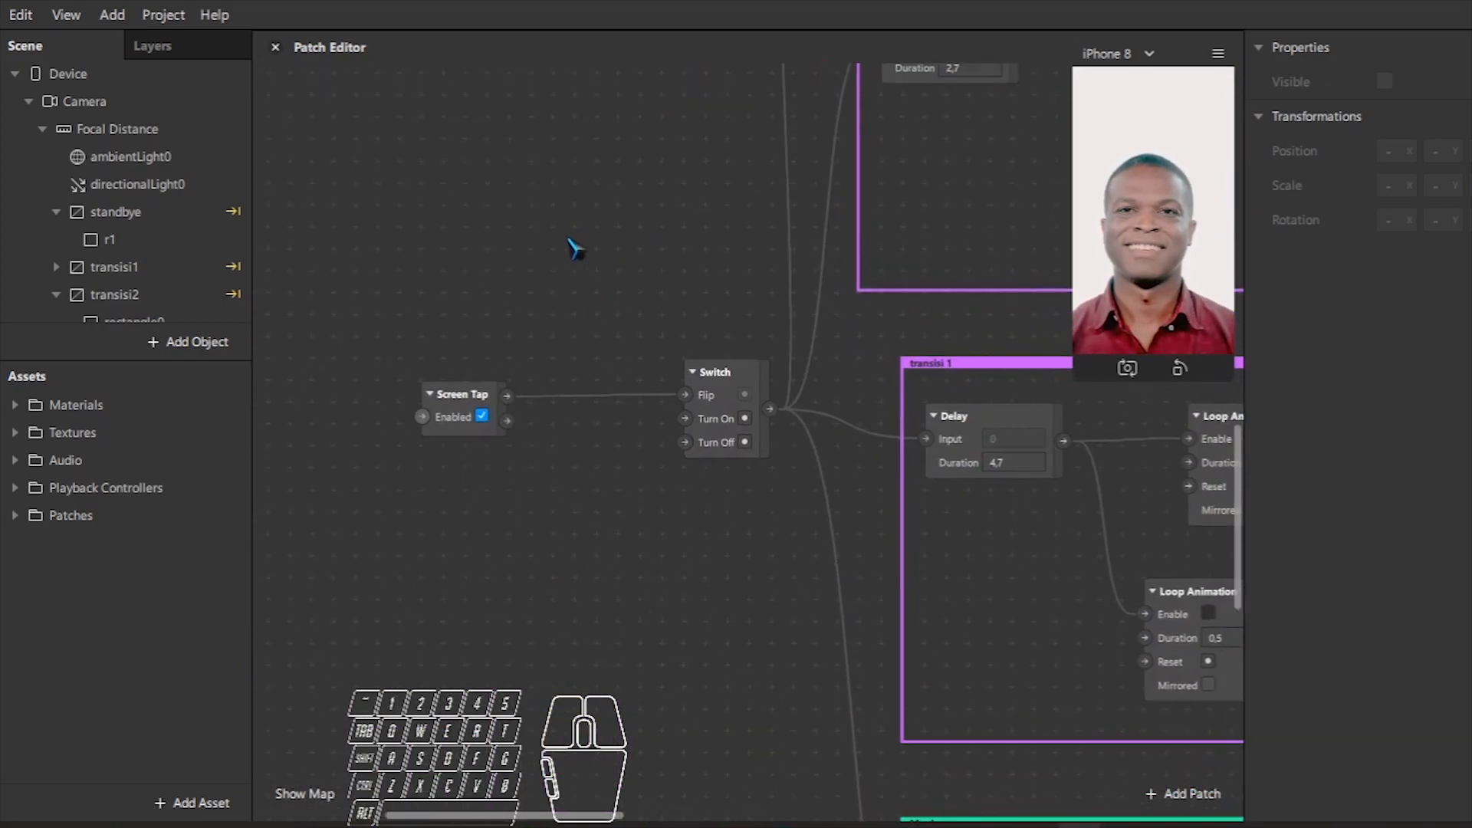
pyautogui.moveTo(47, 107); pyautogui.dragTo(491, 219)
pyautogui.keyDown('alt'); pyautogui.moveTo(610, 192); pyautogui.dragTo(616, 272); pyautogui.keyUp('alt')
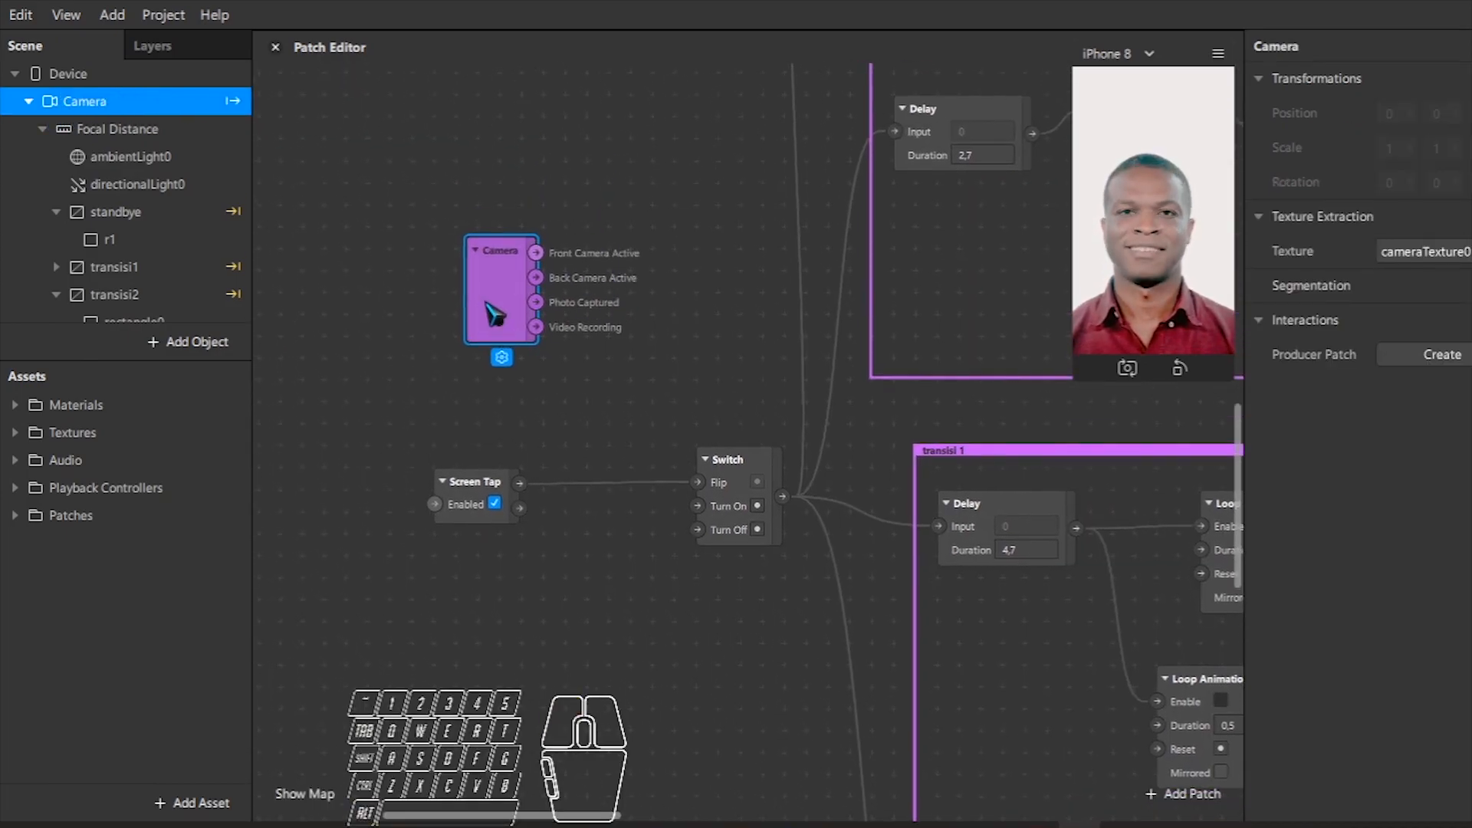
pyautogui.moveTo(503, 295); pyautogui.dragTo(447, 286)
pyautogui.keyDown('ctrl'); pyautogui.scroll(2, 512, 315); pyautogui.keyUp('ctrl')
pyautogui.keyDown('alt'); pyautogui.moveTo(619, 336); pyautogui.dragTo(636, 357); pyautogui.keyUp('alt')
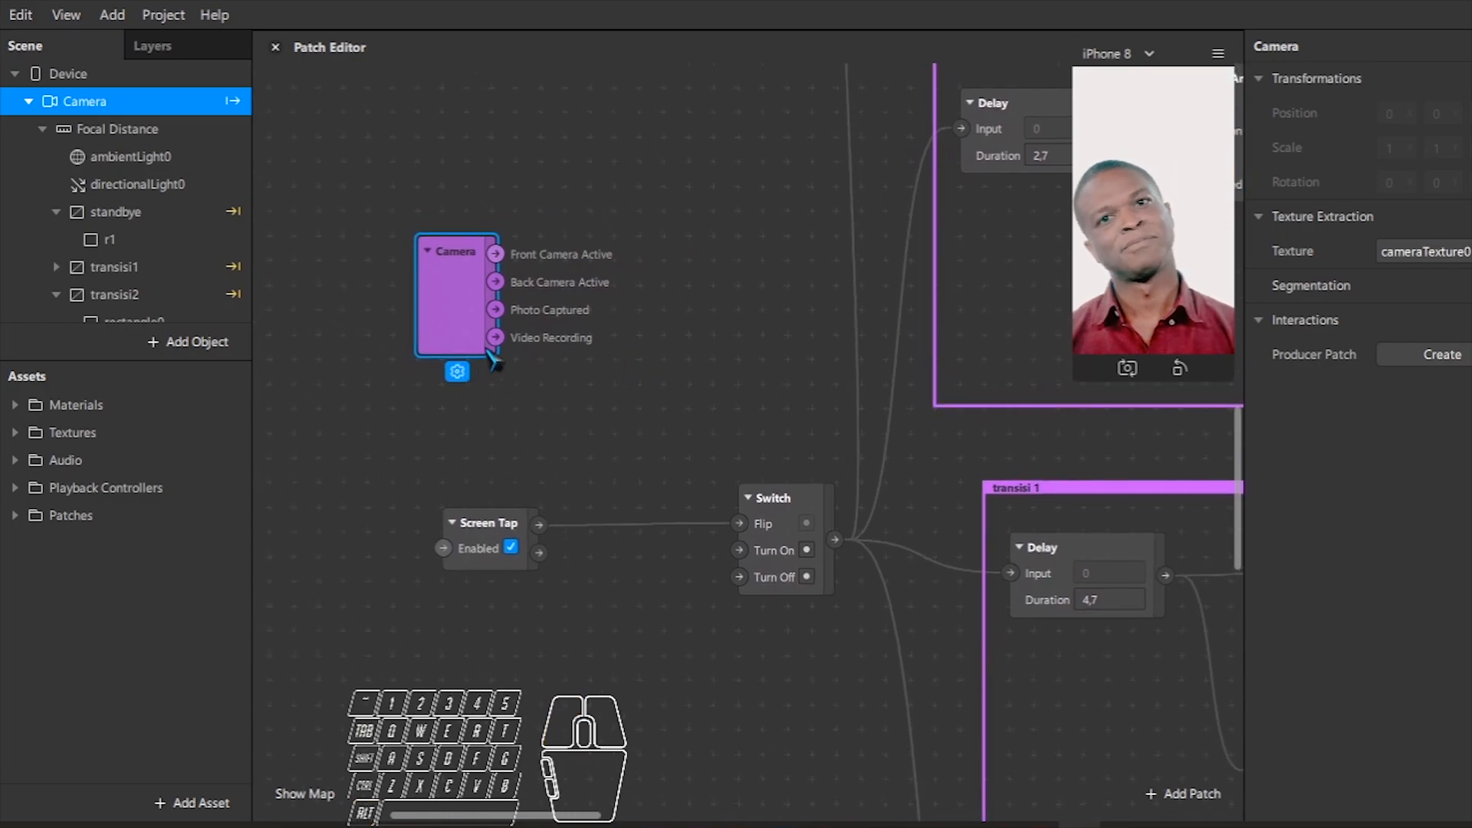
# - Add a Pulse on the Camera's Video Recording output and connect its upper output to the Switch's Flip input in place of Screen Tap
pyautogui.moveTo(502, 349); pyautogui.dragTo(603, 361)
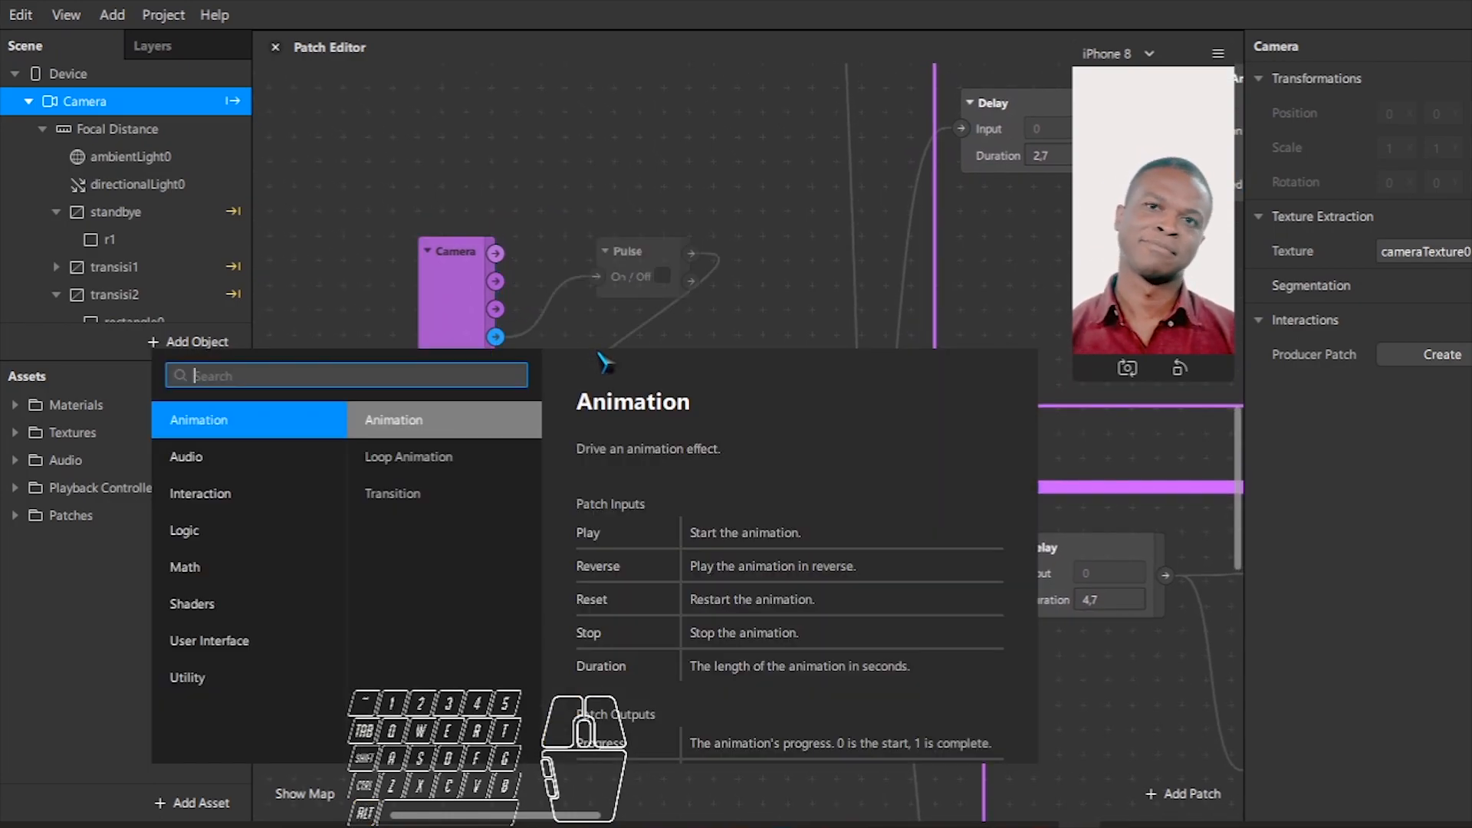
pyautogui.write('pul')
pyautogui.click(235, 430)
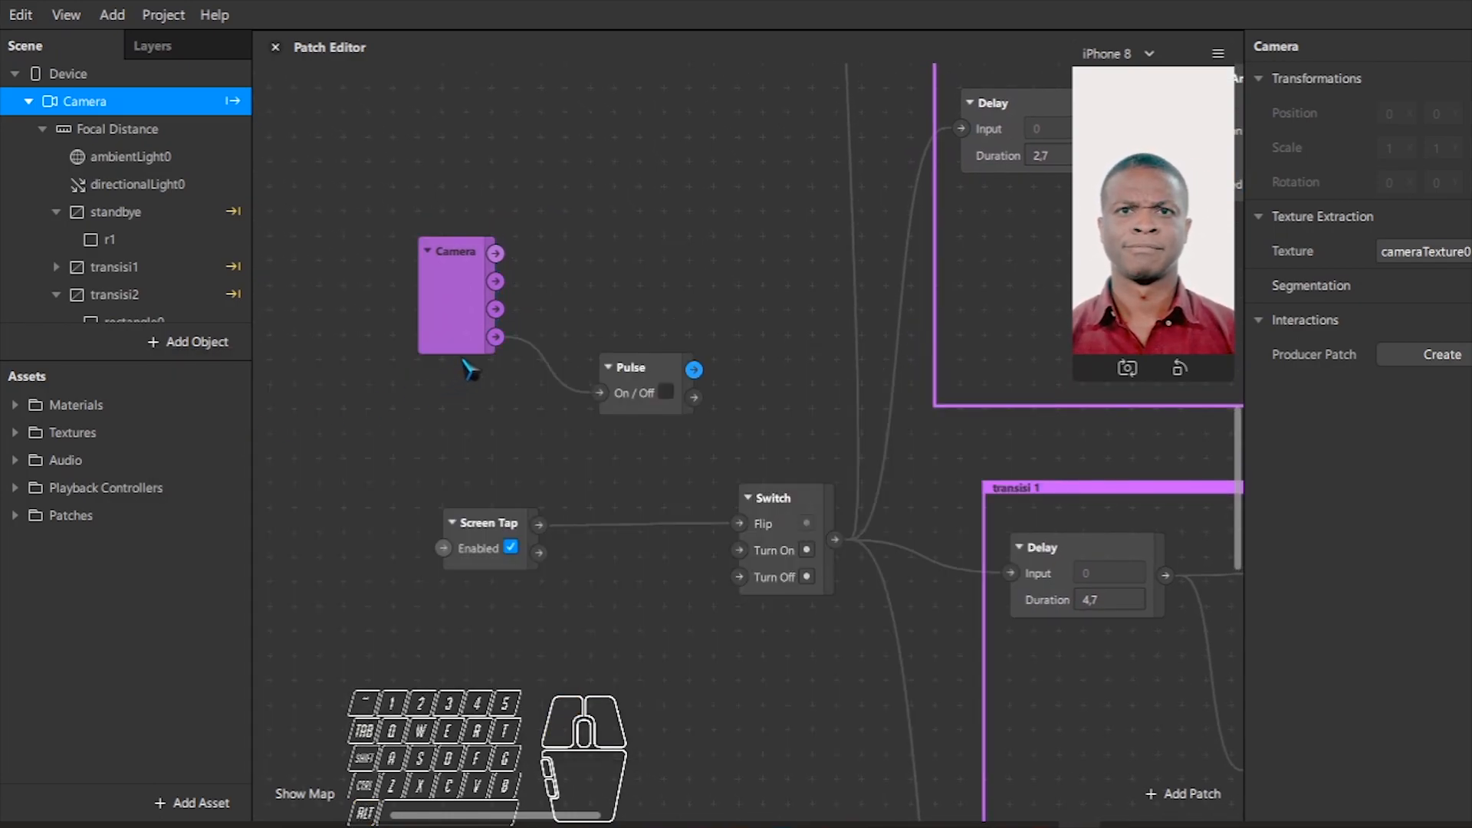
pyautogui.click(643, 380)
pyautogui.moveTo(664, 354); pyautogui.dragTo(739, 523)
# - Examine the disconnected Screen Tap patch and how the Switch feeds the standbye, transisi and visibility groups across the whole graph
pyautogui.keyDown('ctrl'); pyautogui.scroll(-2, 732, 481); pyautogui.keyUp('ctrl')
pyautogui.keyDown('ctrl'); pyautogui.scroll(-1, 732, 481); pyautogui.keyUp('ctrl')
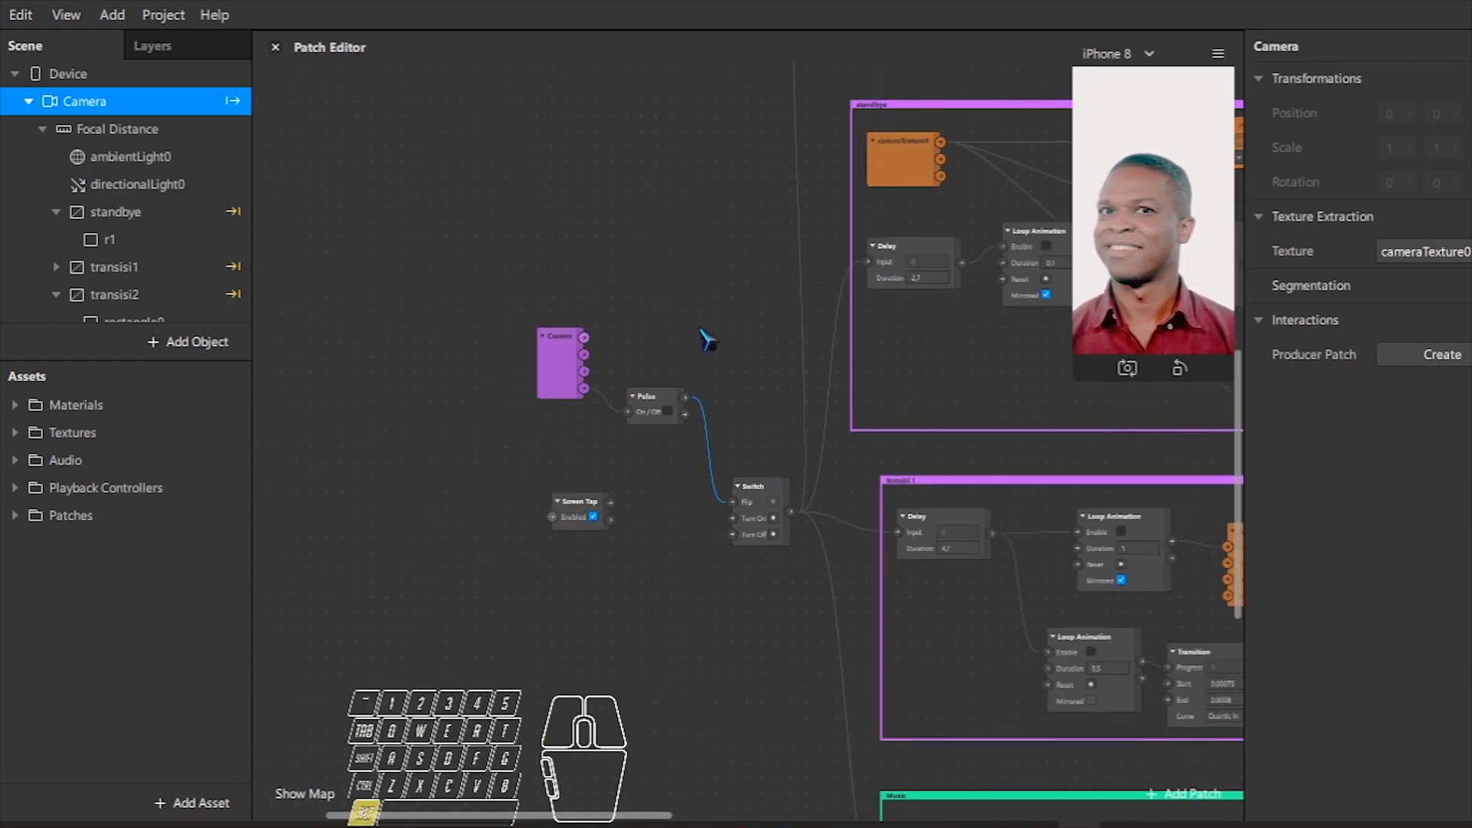
pyautogui.keyDown('ctrl'); pyautogui.scroll(-2, 567, 365); pyautogui.keyUp('ctrl')
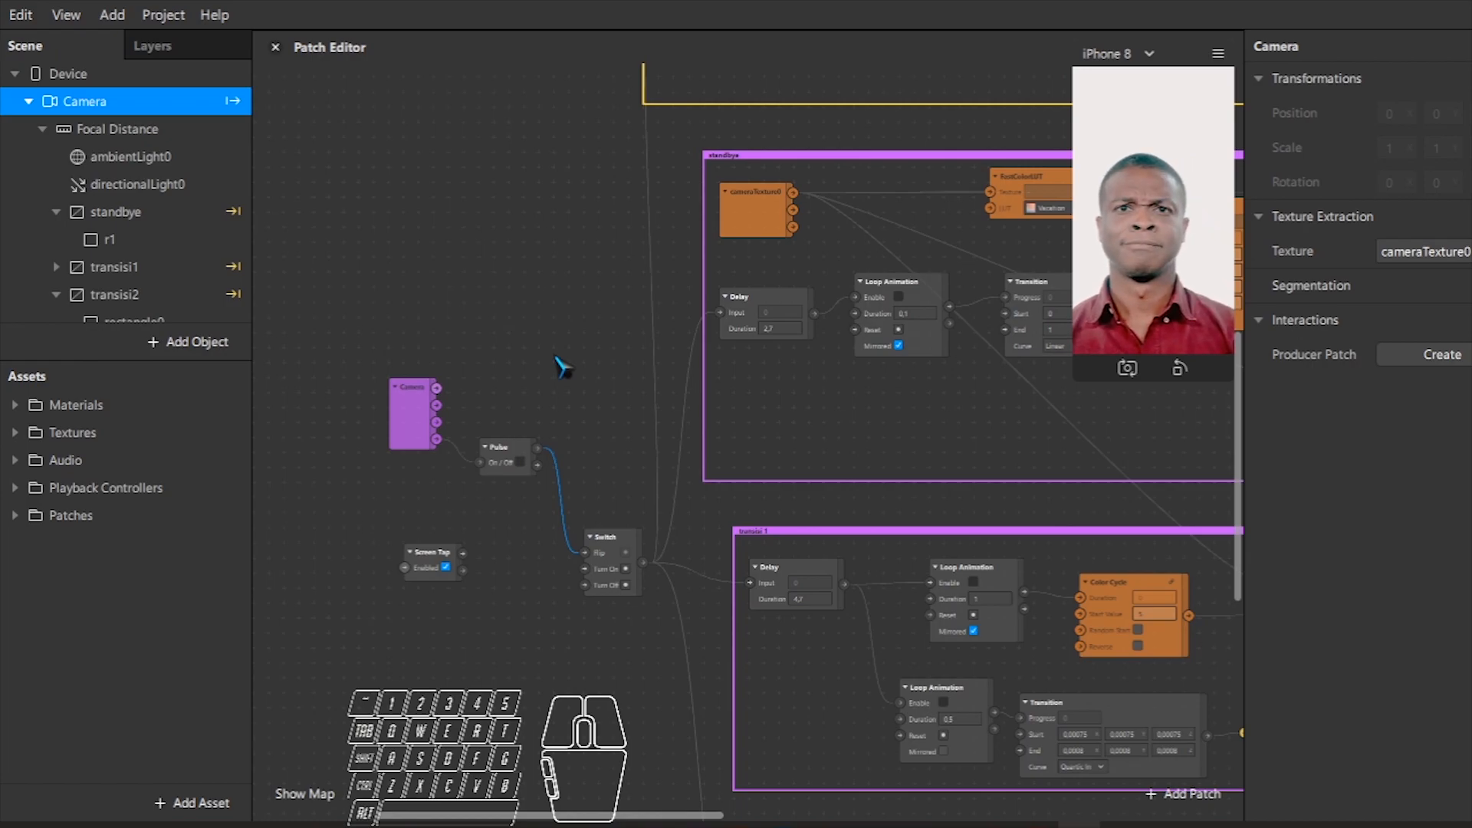
pyautogui.click(430, 559)
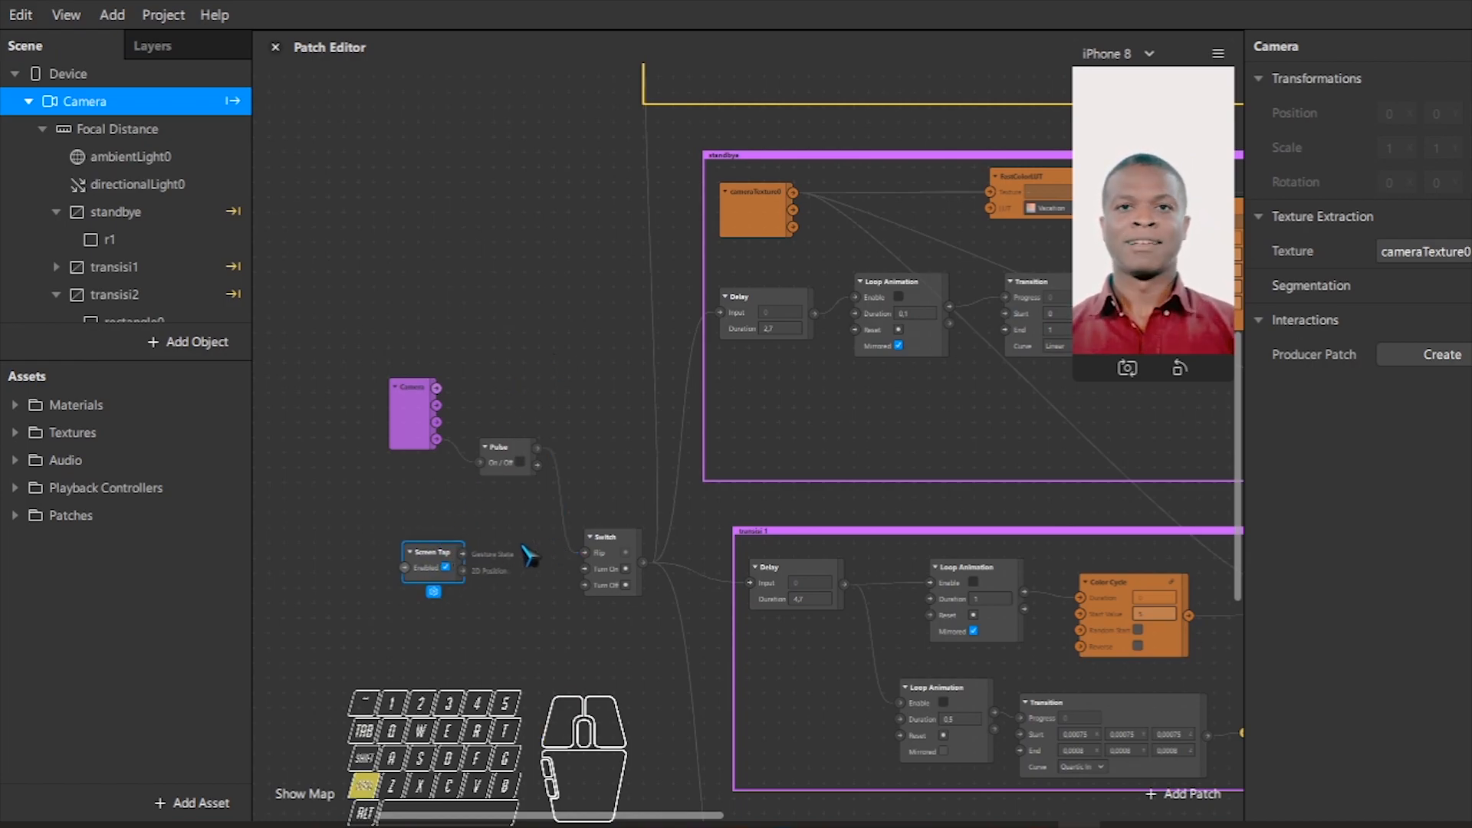
pyautogui.scroll(-3, 530, 555)
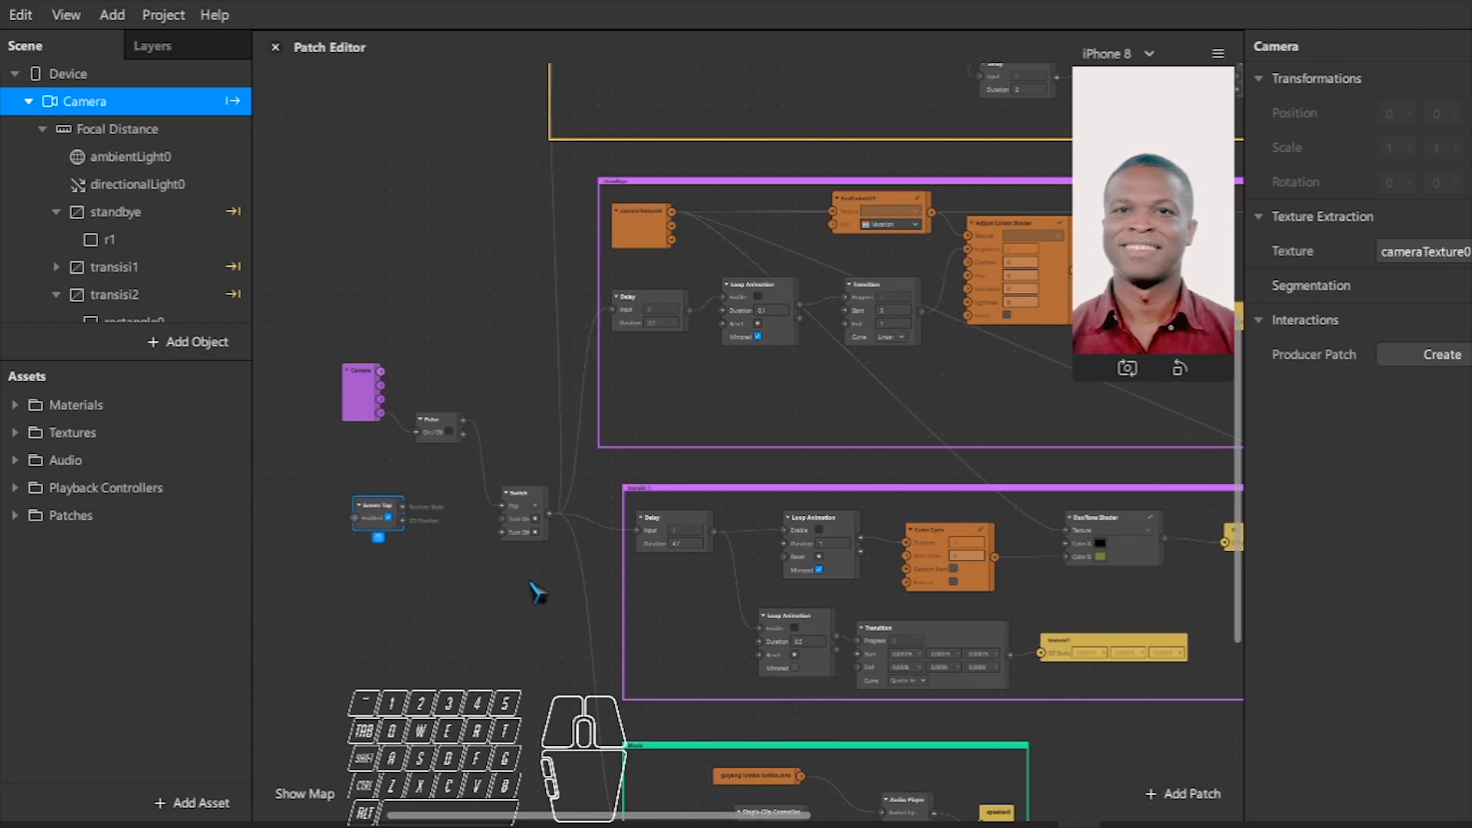
pyautogui.keyDown('alt'); pyautogui.moveTo(680, 465); pyautogui.dragTo(675, 468); pyautogui.keyUp('alt')
pyautogui.scroll(-3, 674, 466)
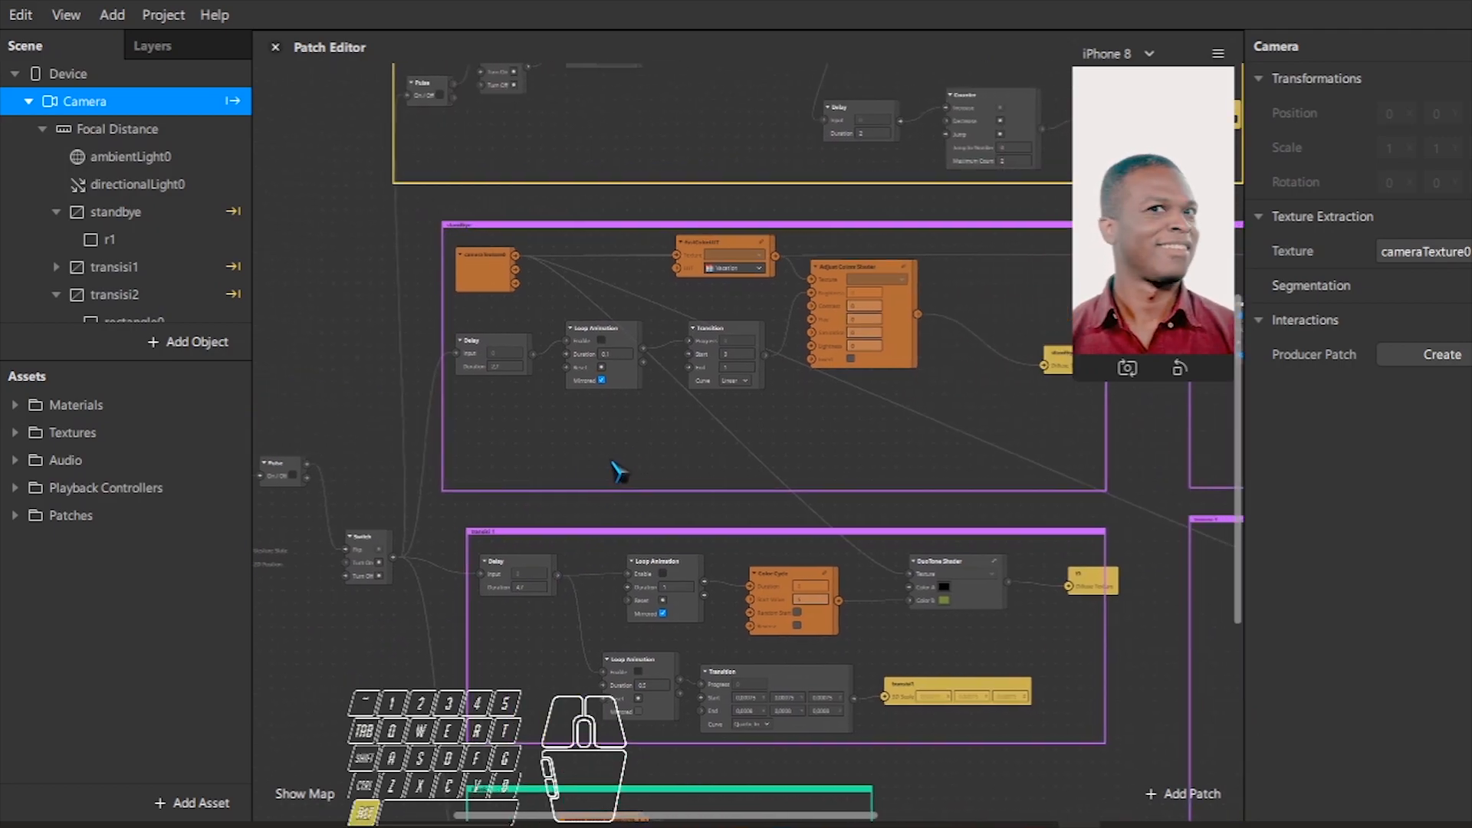
pyautogui.keyDown('alt'); pyautogui.moveTo(836, 474); pyautogui.dragTo(864, 552); pyautogui.keyUp('alt')
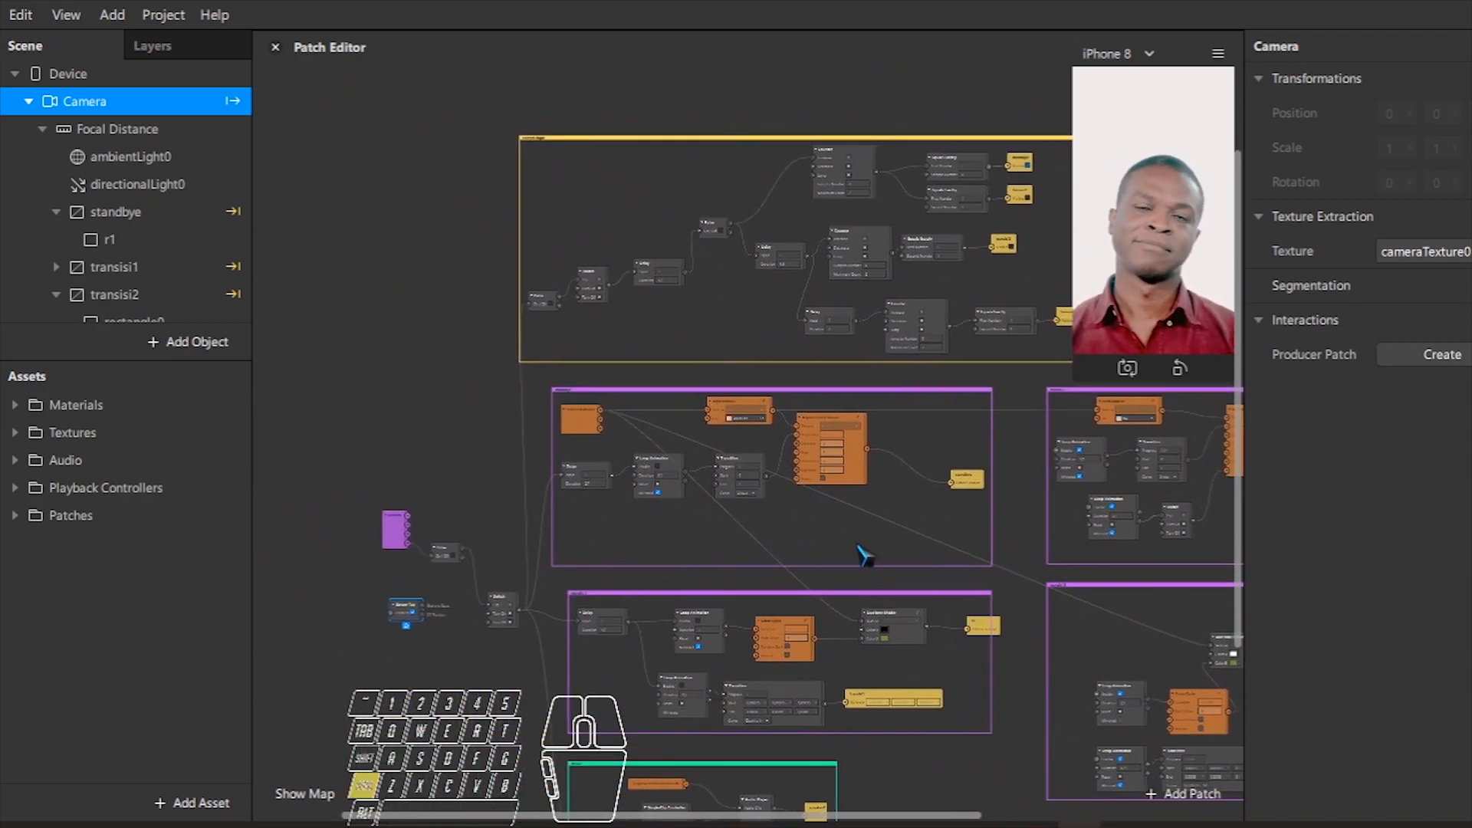